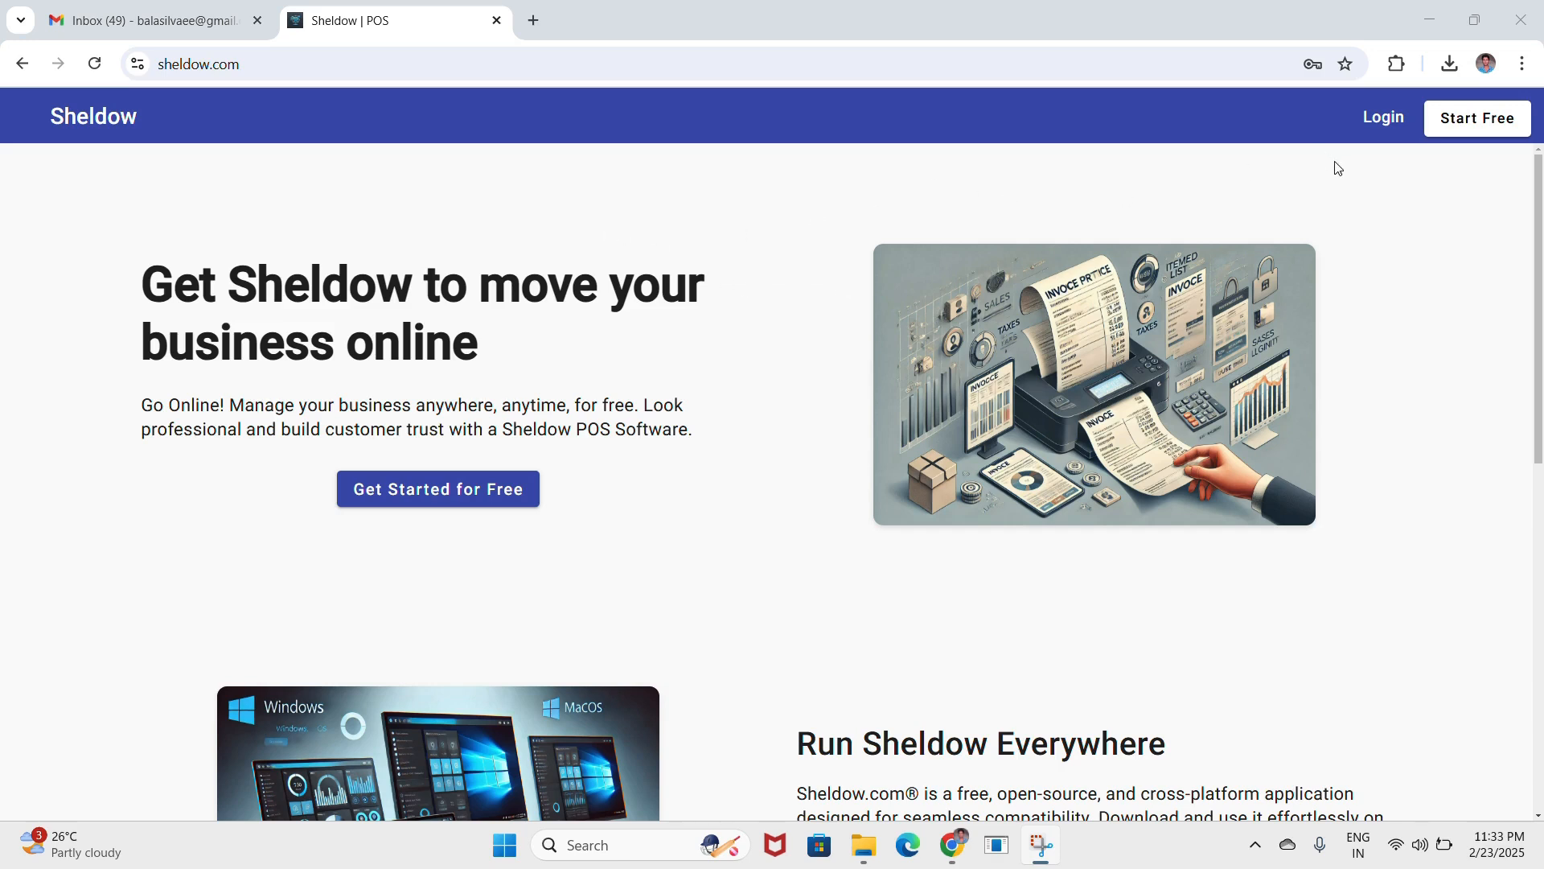
- Download sheldow-1.0.5.Setup for Windows from sheldow.com and view it in the Downloads folder
left_click(1385, 127)
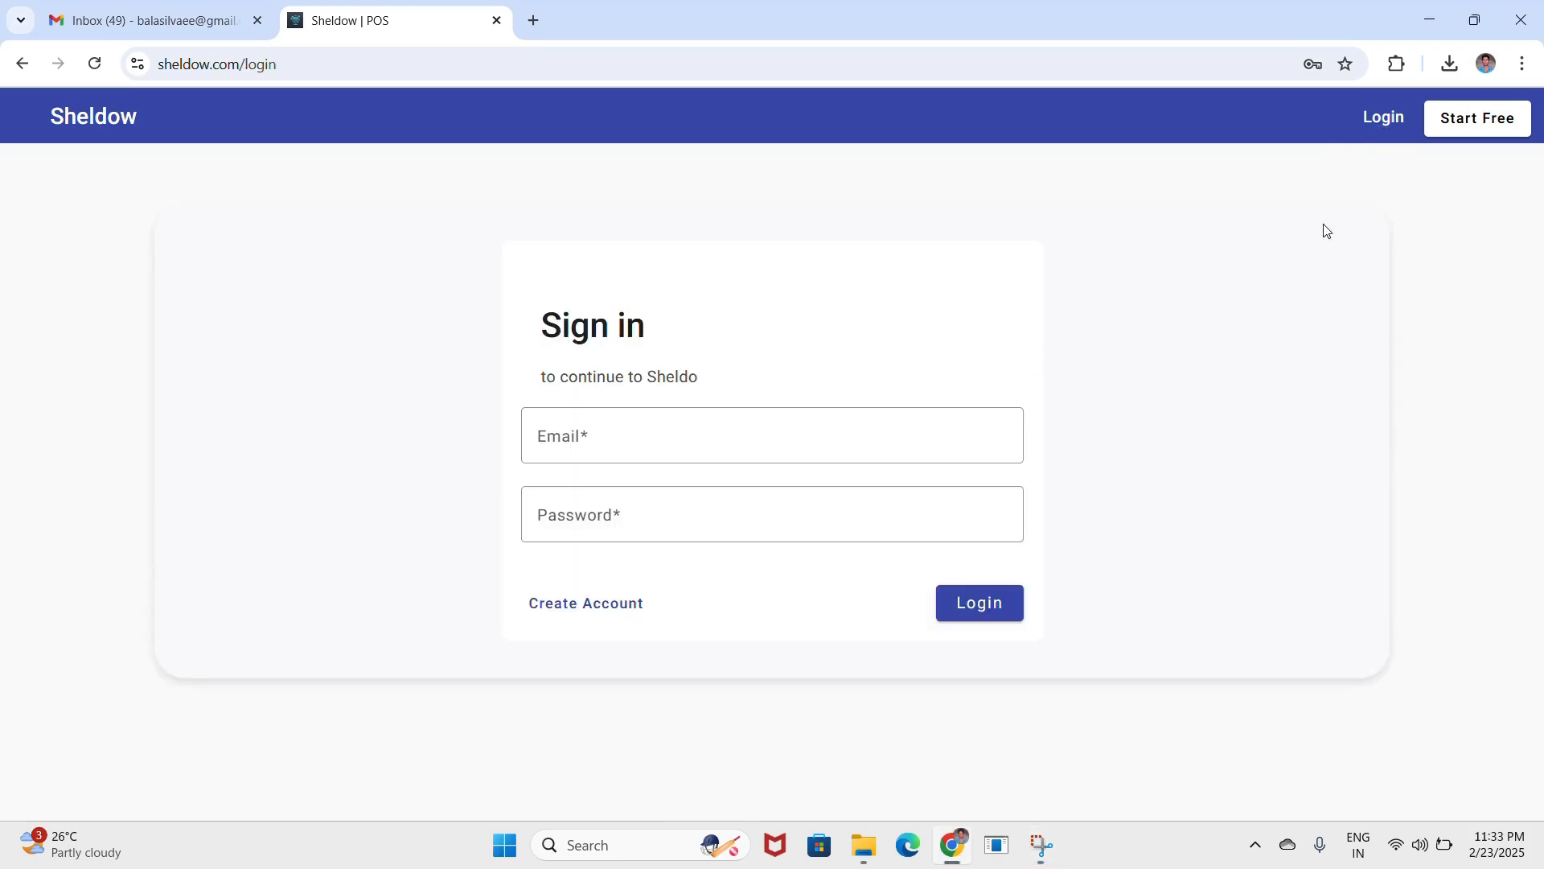
left_click(1477, 135)
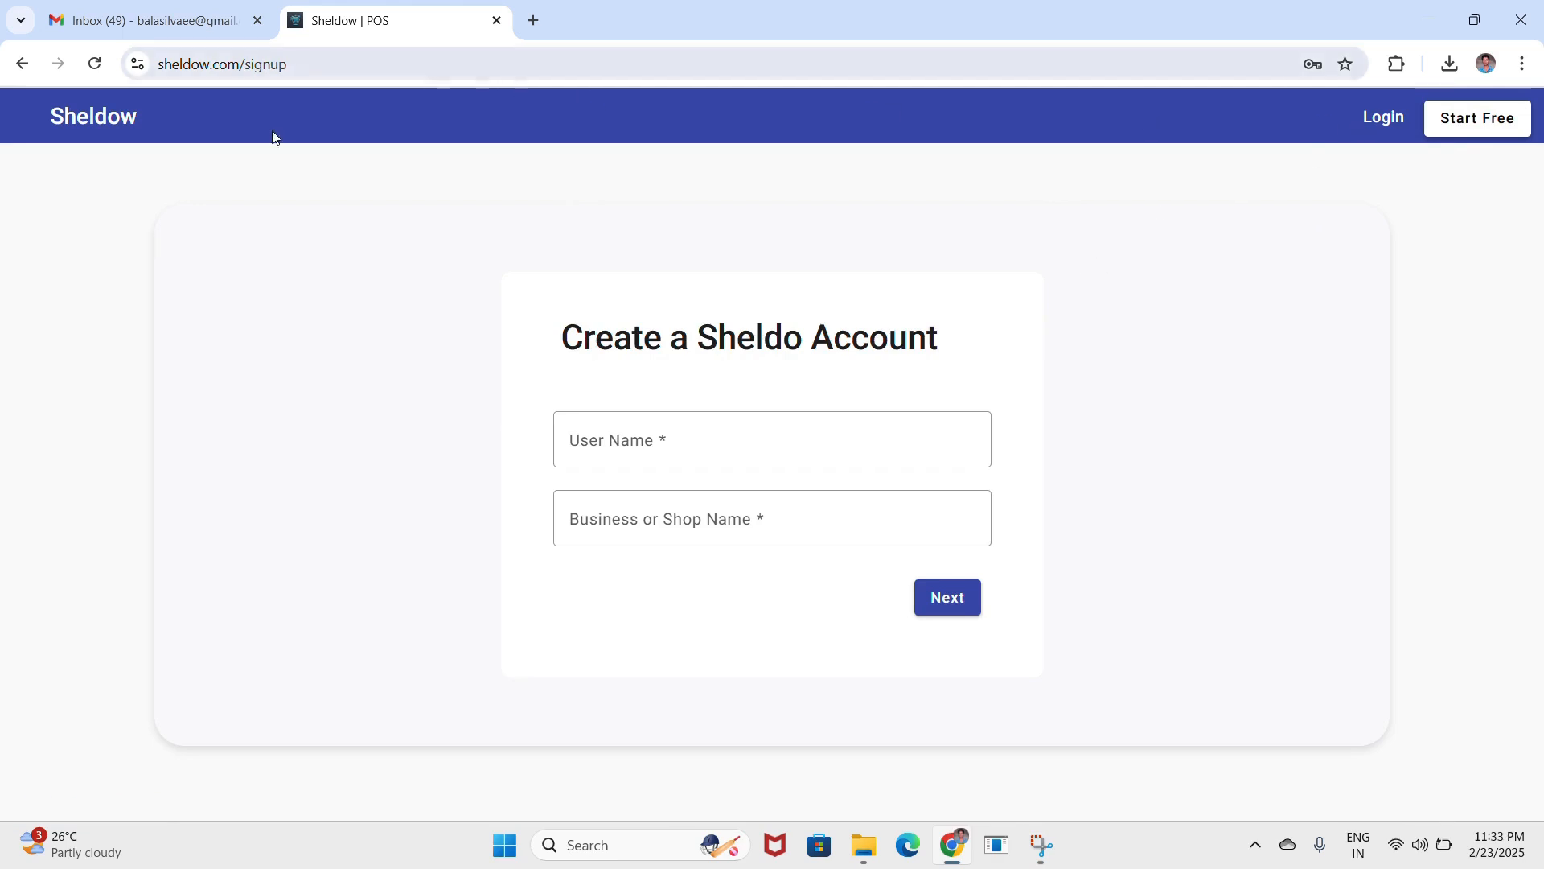
left_click(126, 126)
scroll(603, 341, "down", 5)
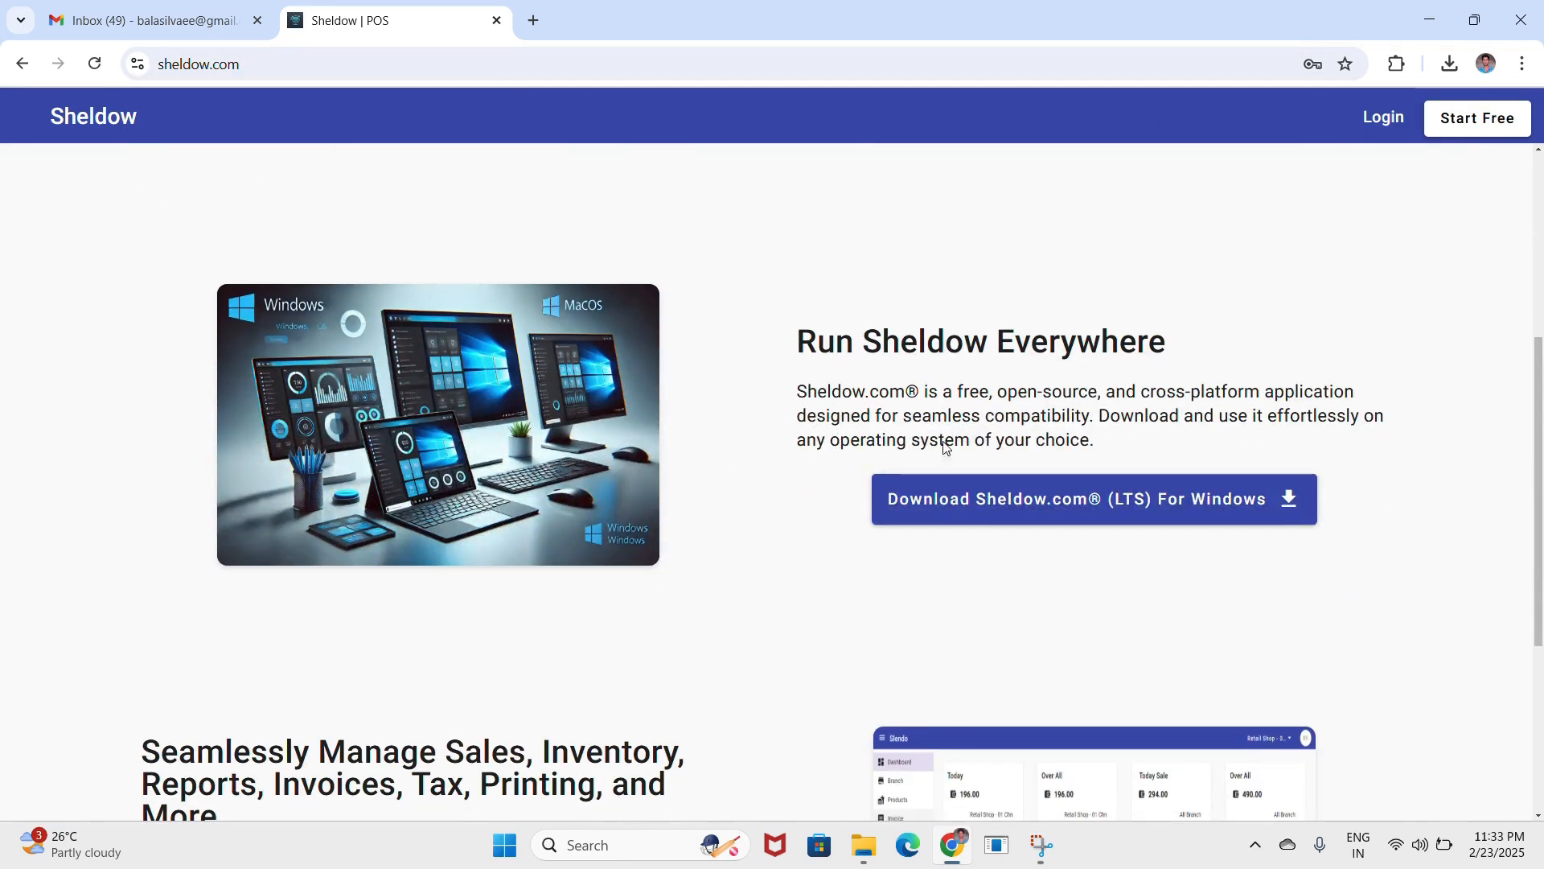
left_click(1058, 504)
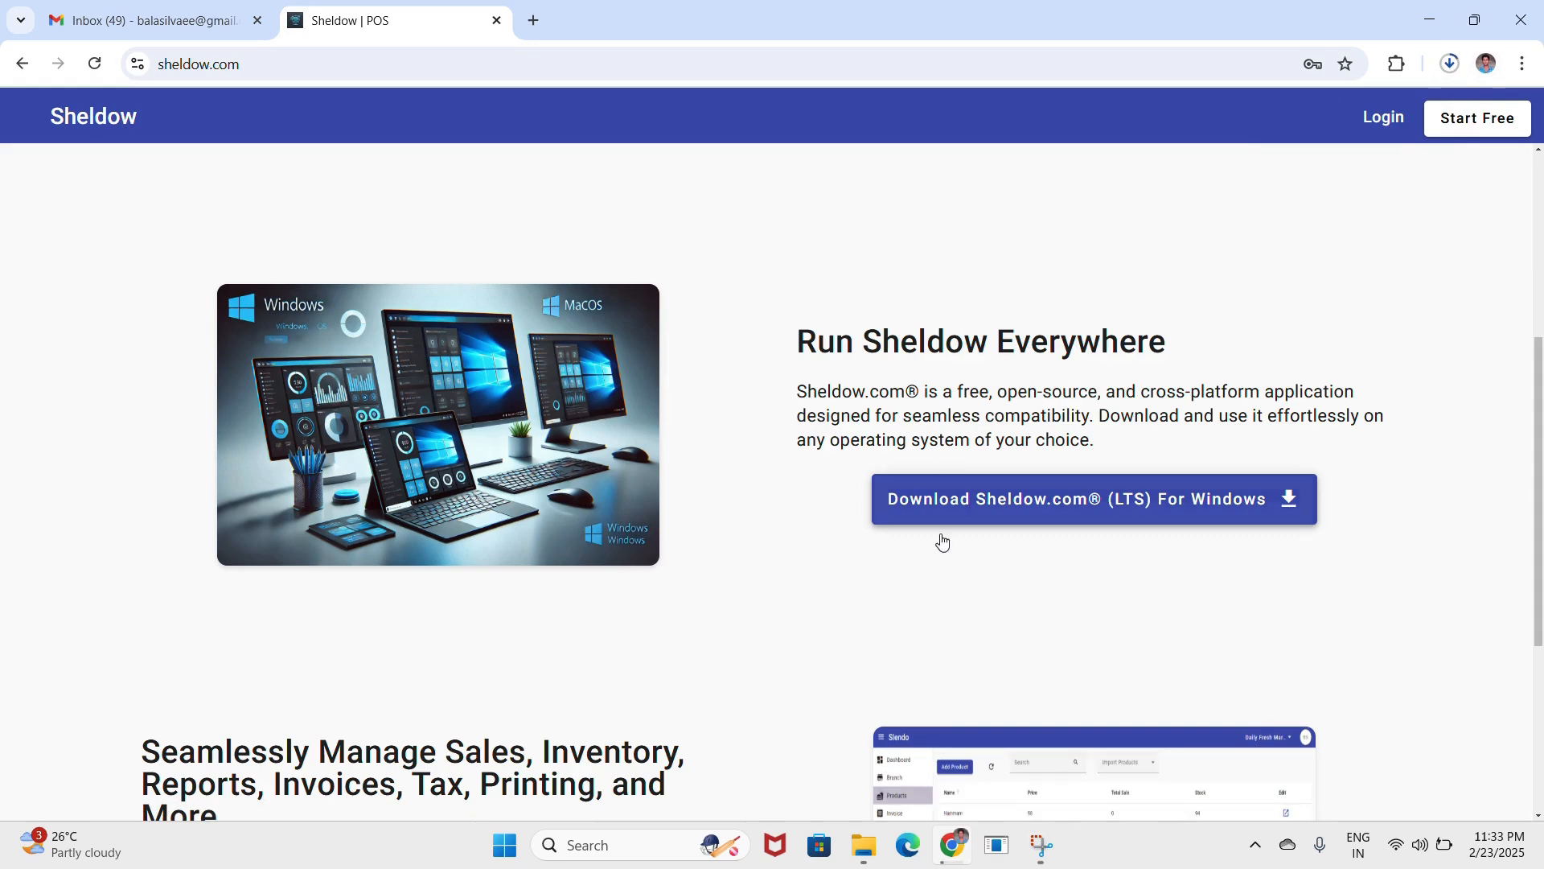
left_click(864, 844)
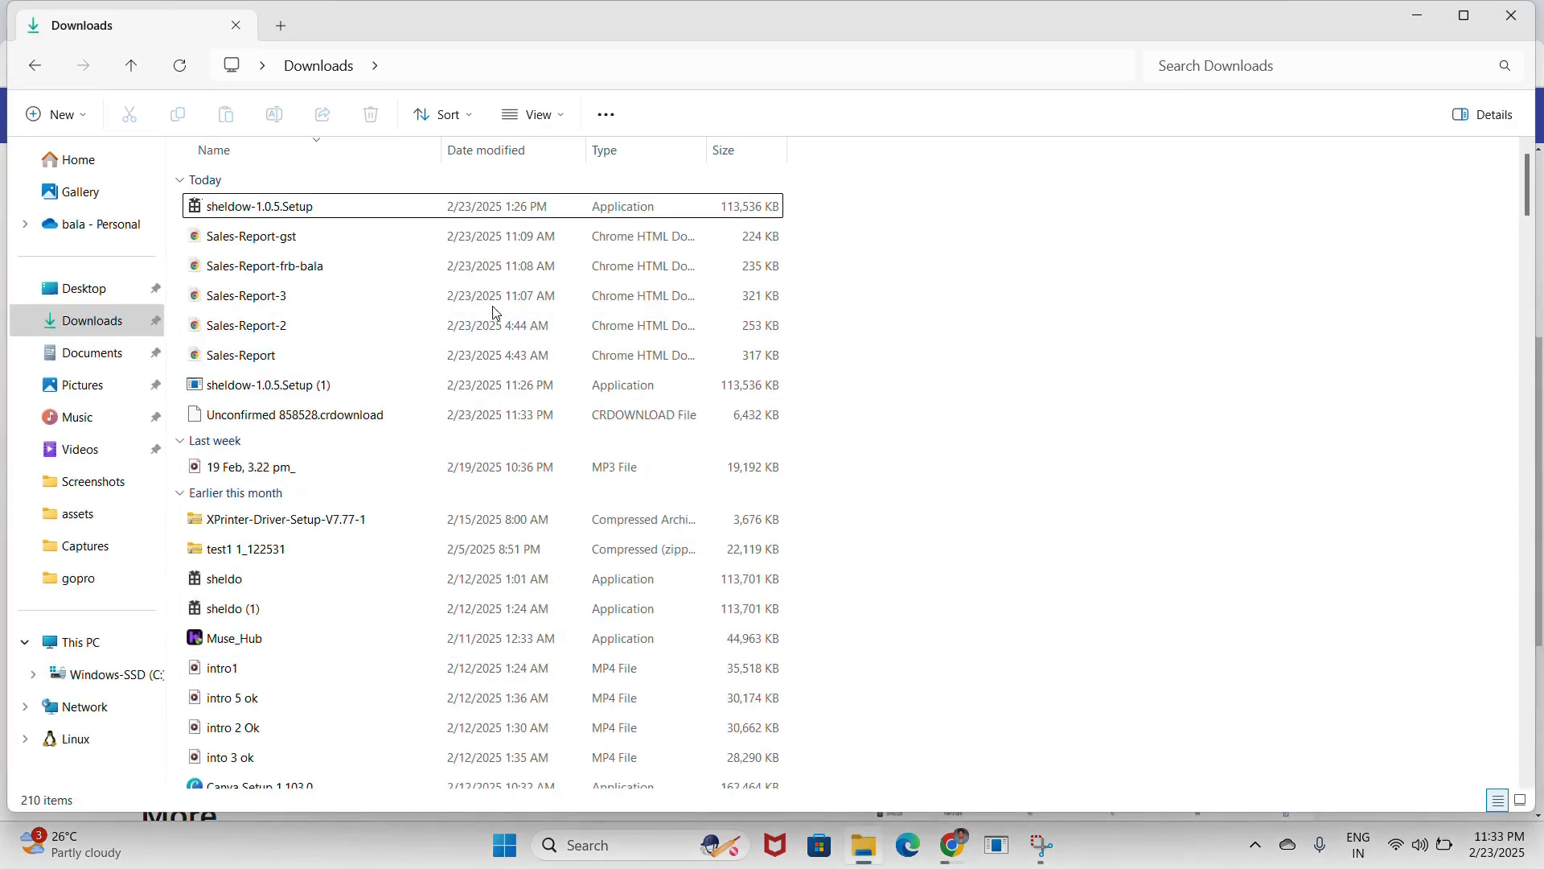
- Install sheldow-1.0.5.Setup from Downloads and maximize the running Sheldow POS window
double_click(383, 207)
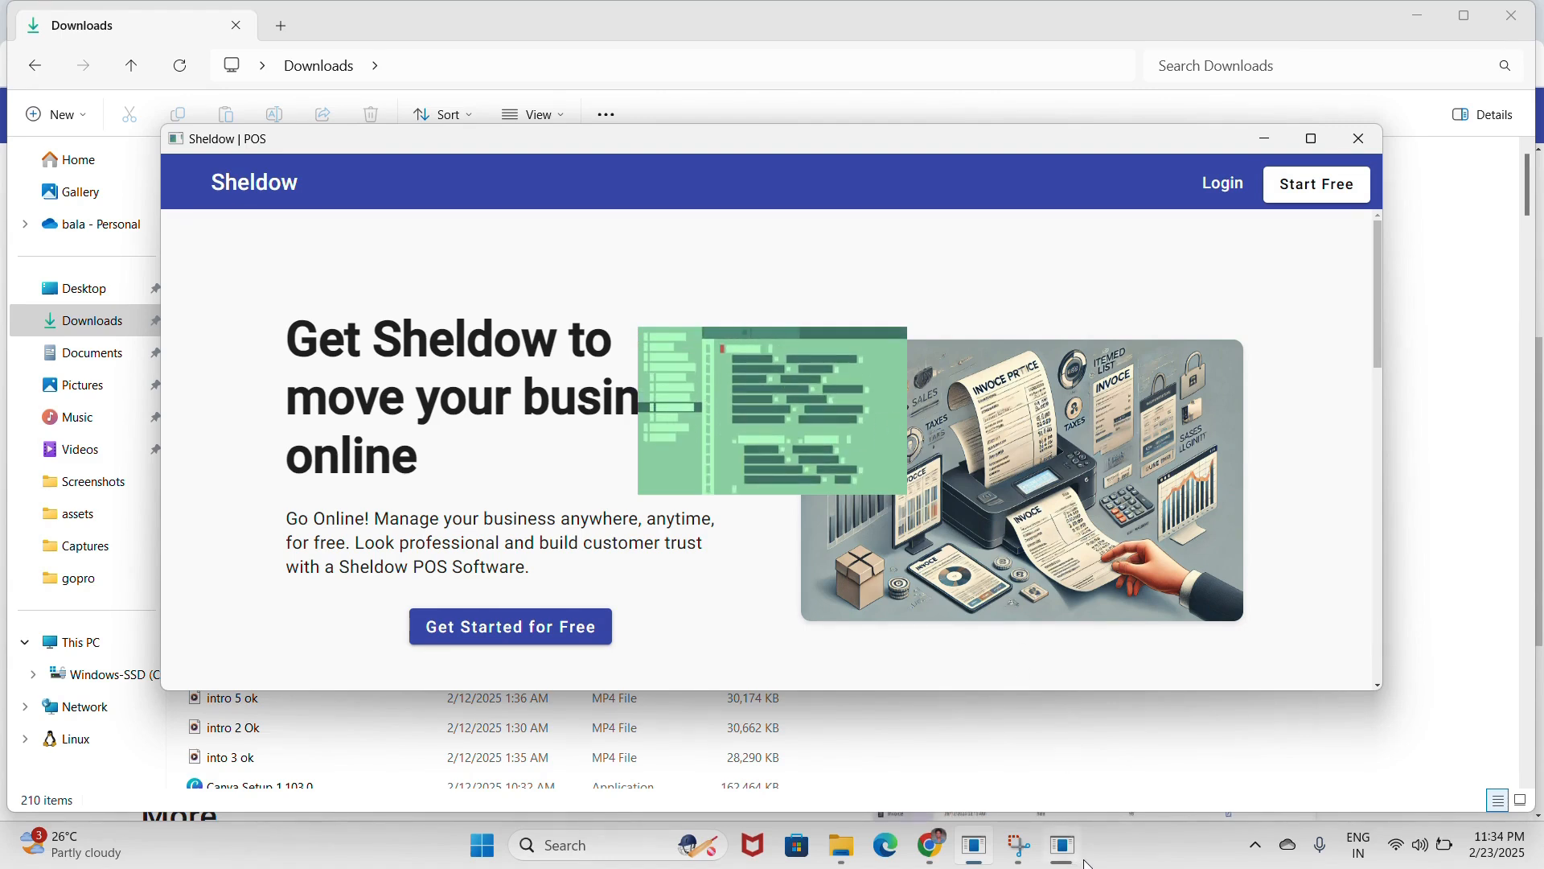
mouse_move(1074, 853)
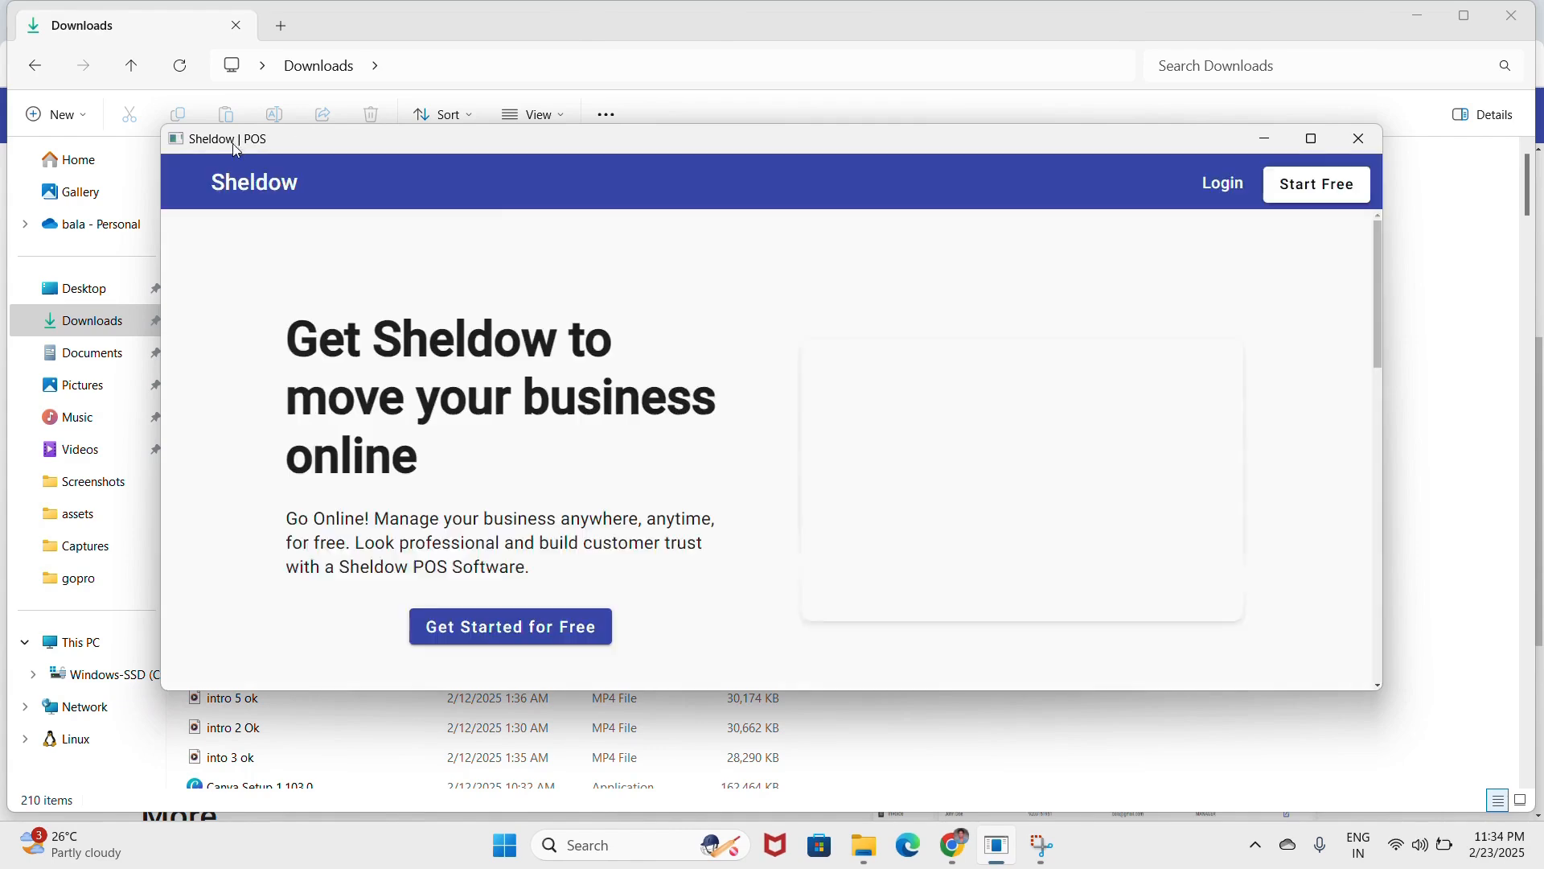
right_click(998, 846)
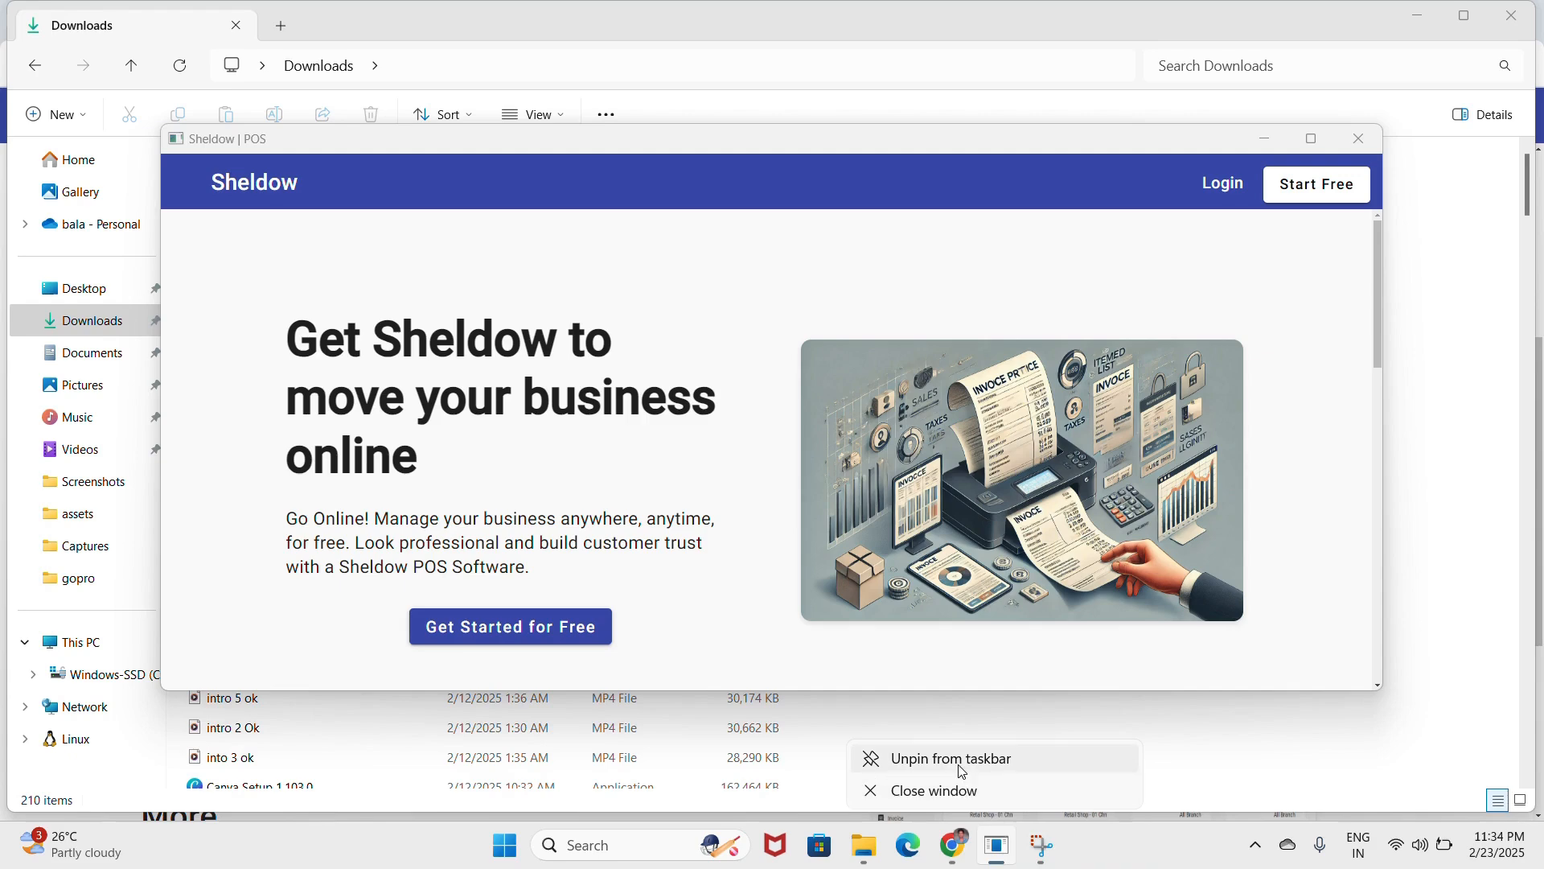
left_click(962, 771)
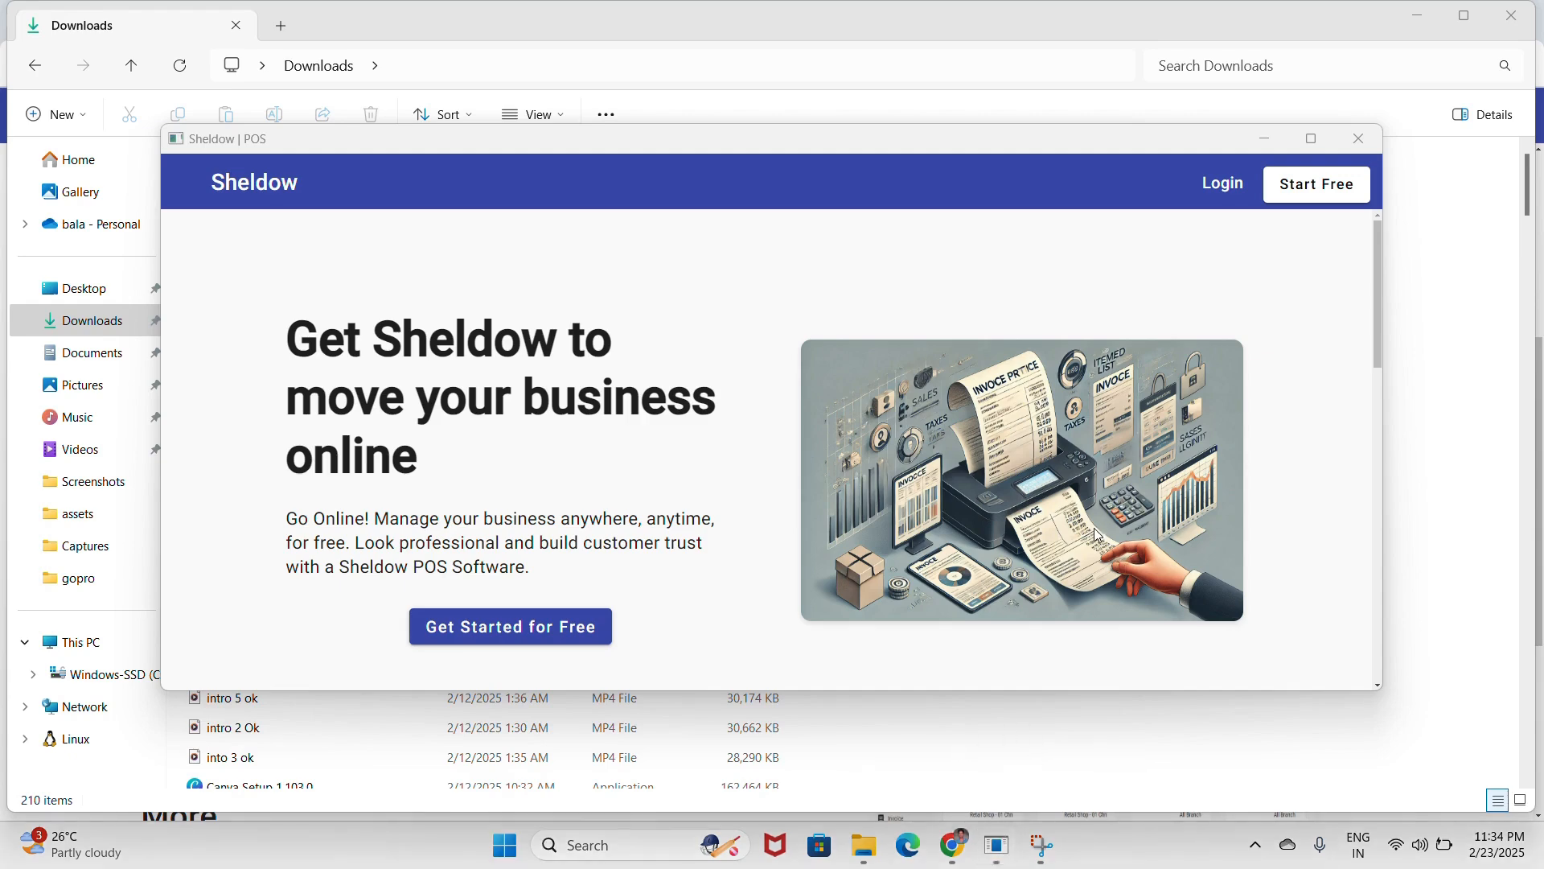
left_click(1311, 138)
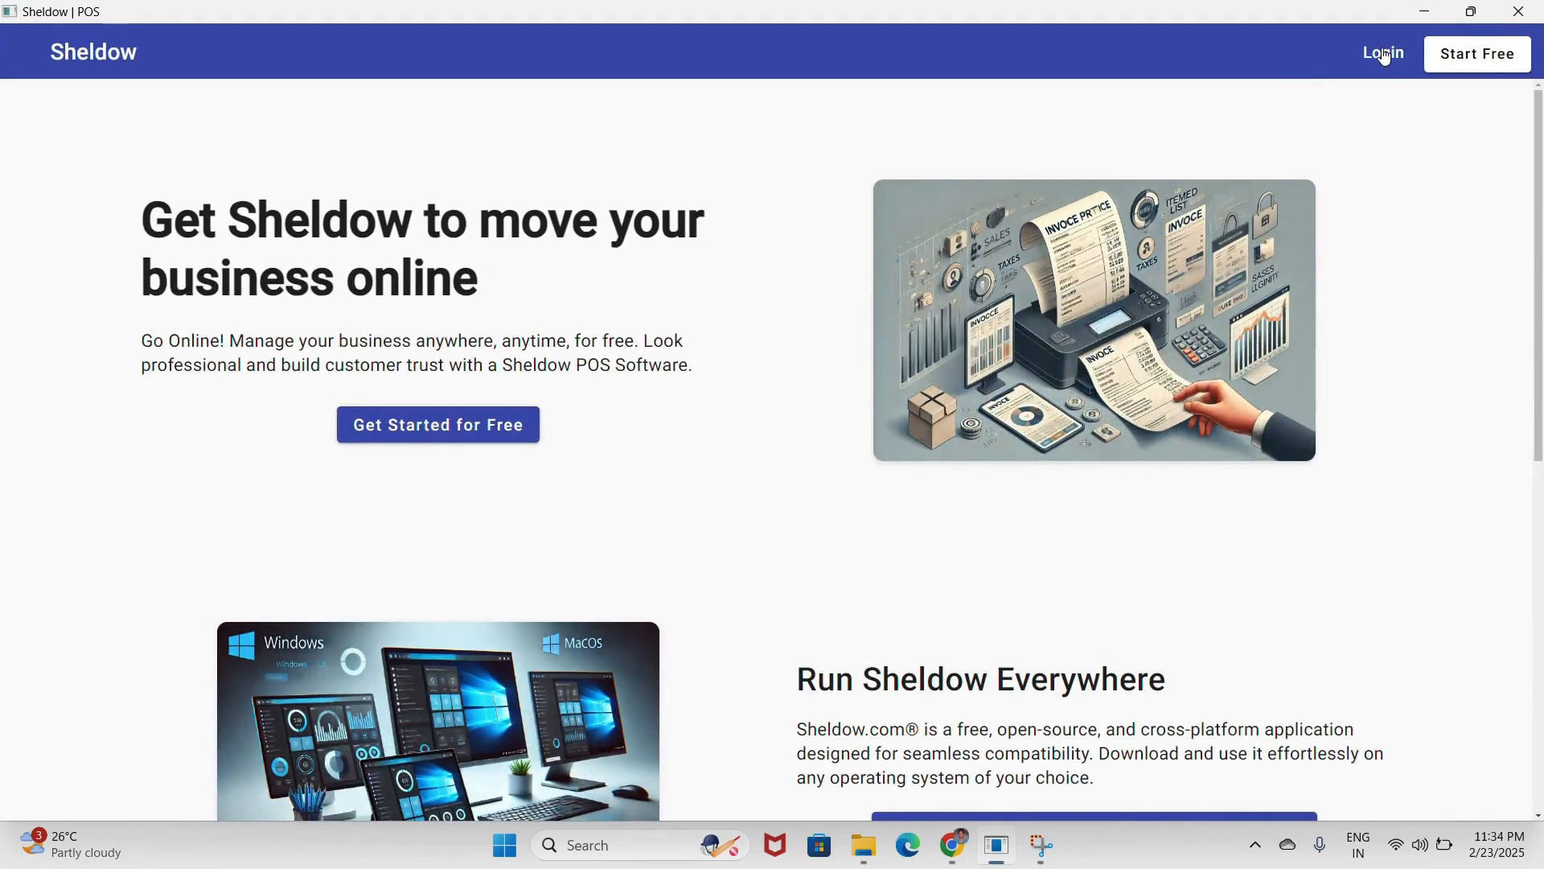
- Start a free account with the user name and shop name 'Fresh Marsh - Chennai'
left_click(1480, 58)
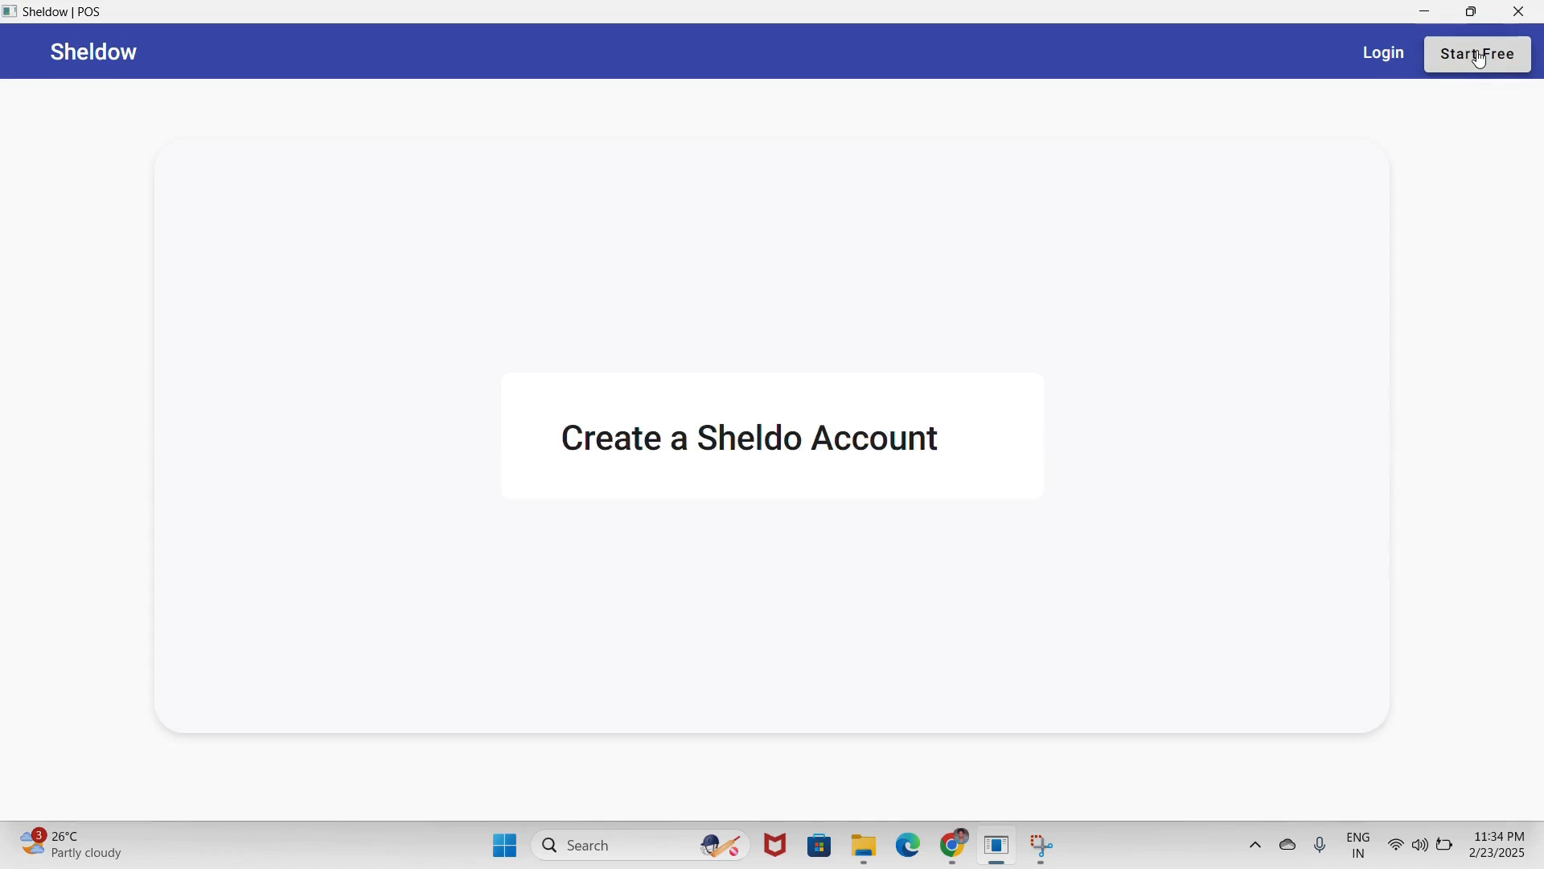
left_click(830, 412)
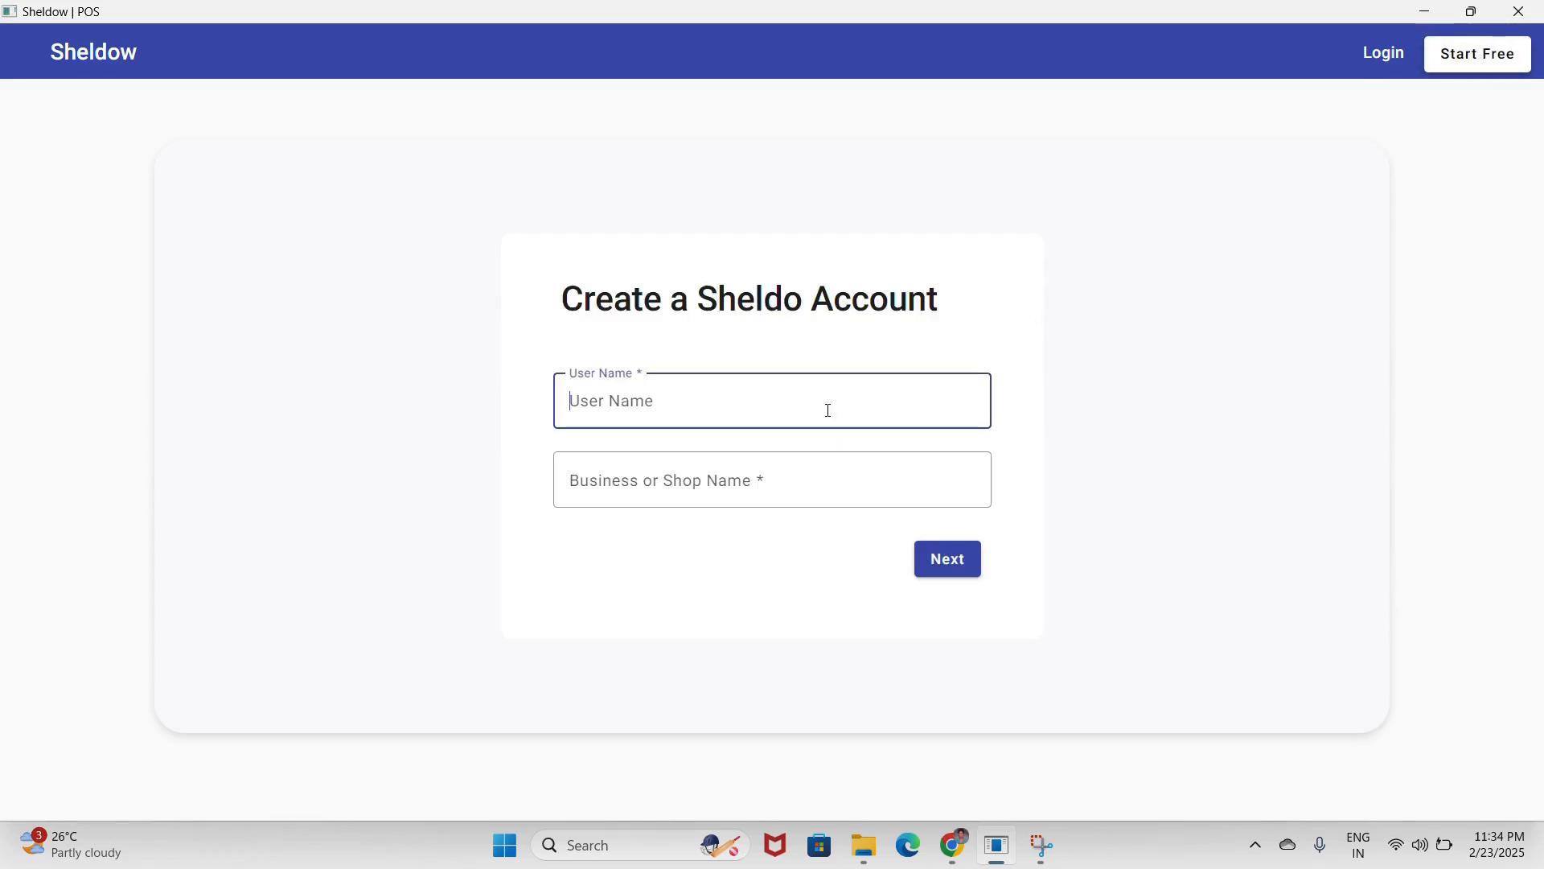
type("Bal")
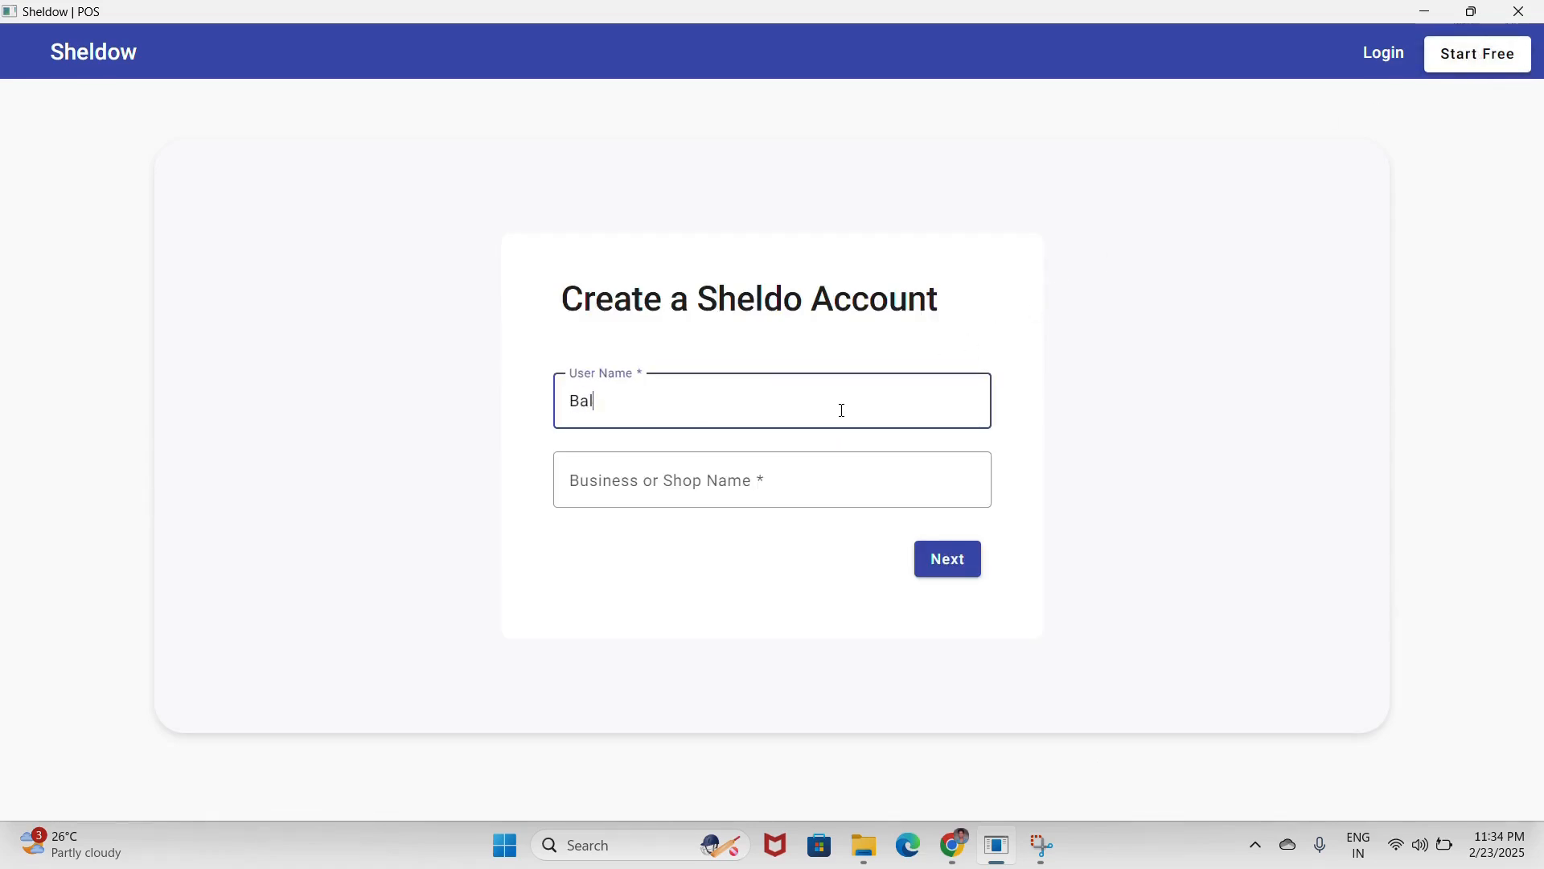
type("a")
key("Tab")
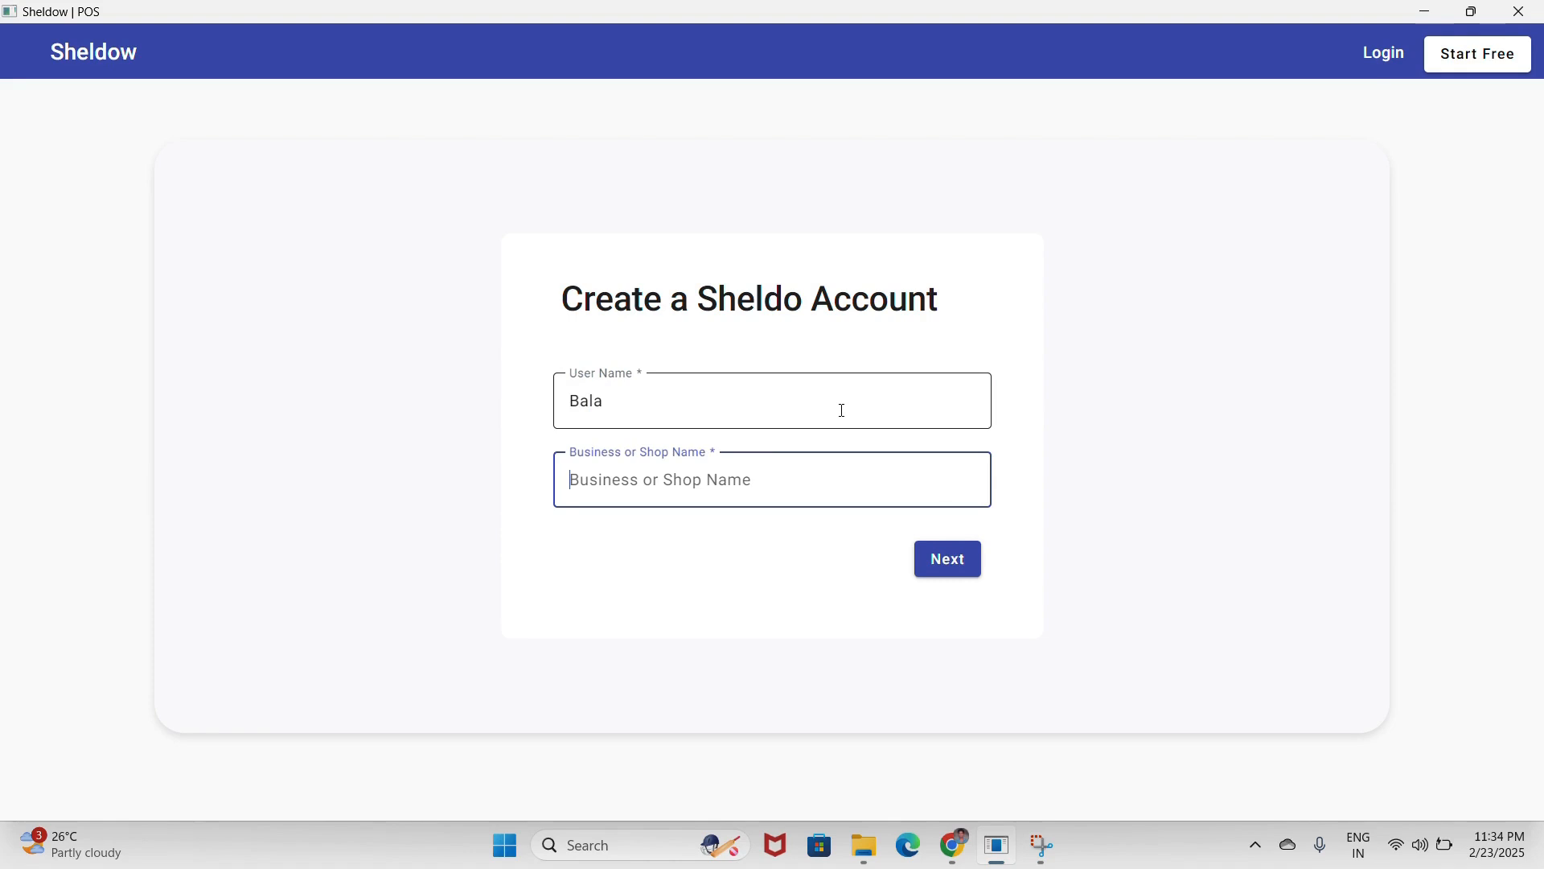
type("Fresh Ma")
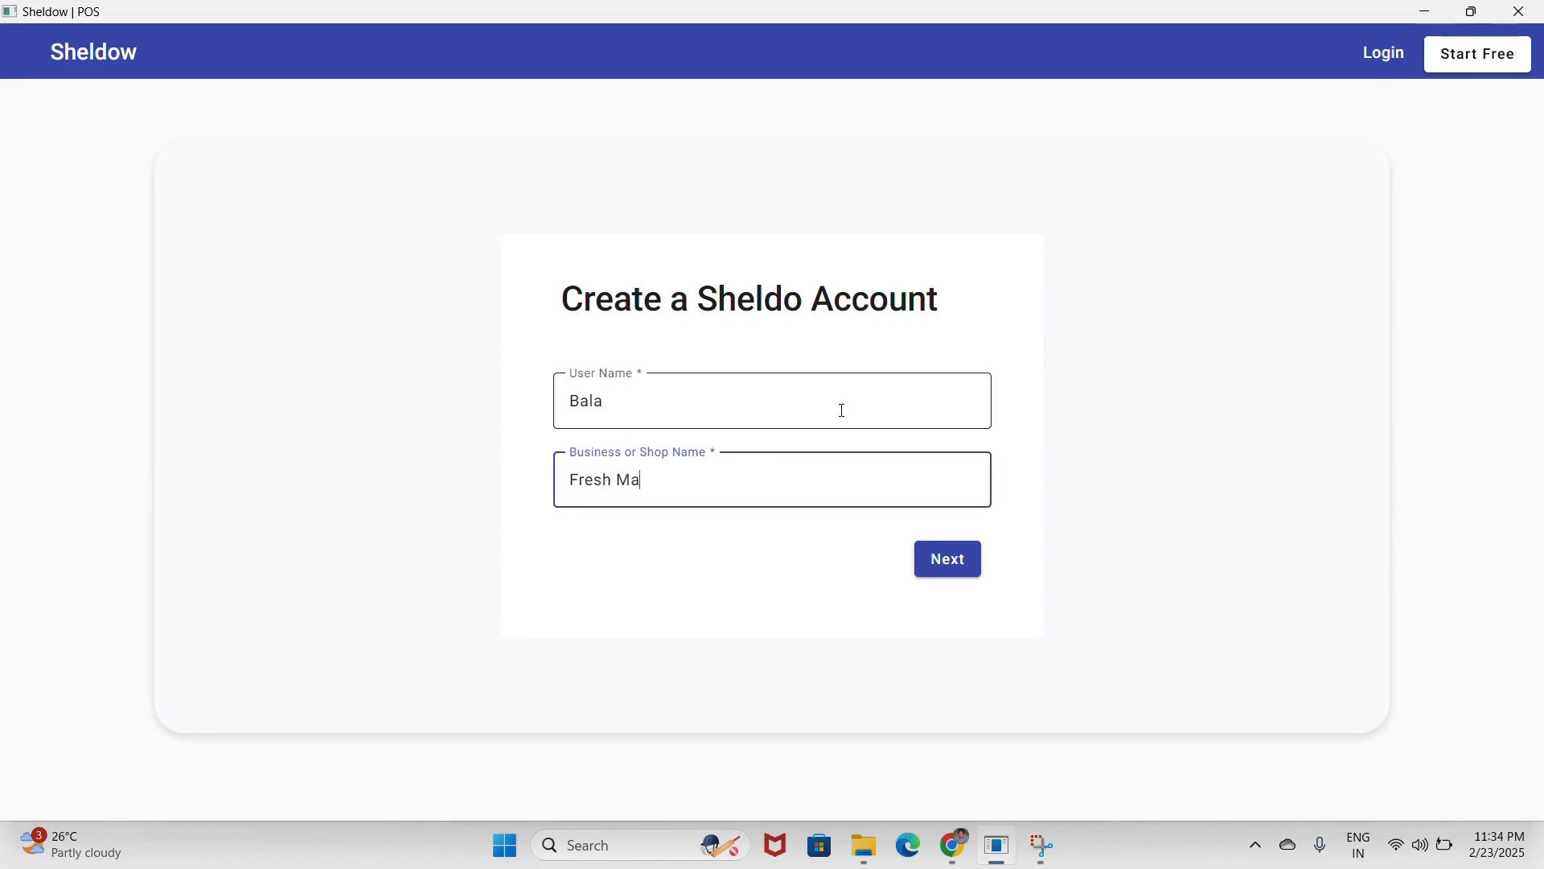
type("rsh - Chennai")
- Enter the account e-mail address and mobile number on the contact details step
left_click(954, 561)
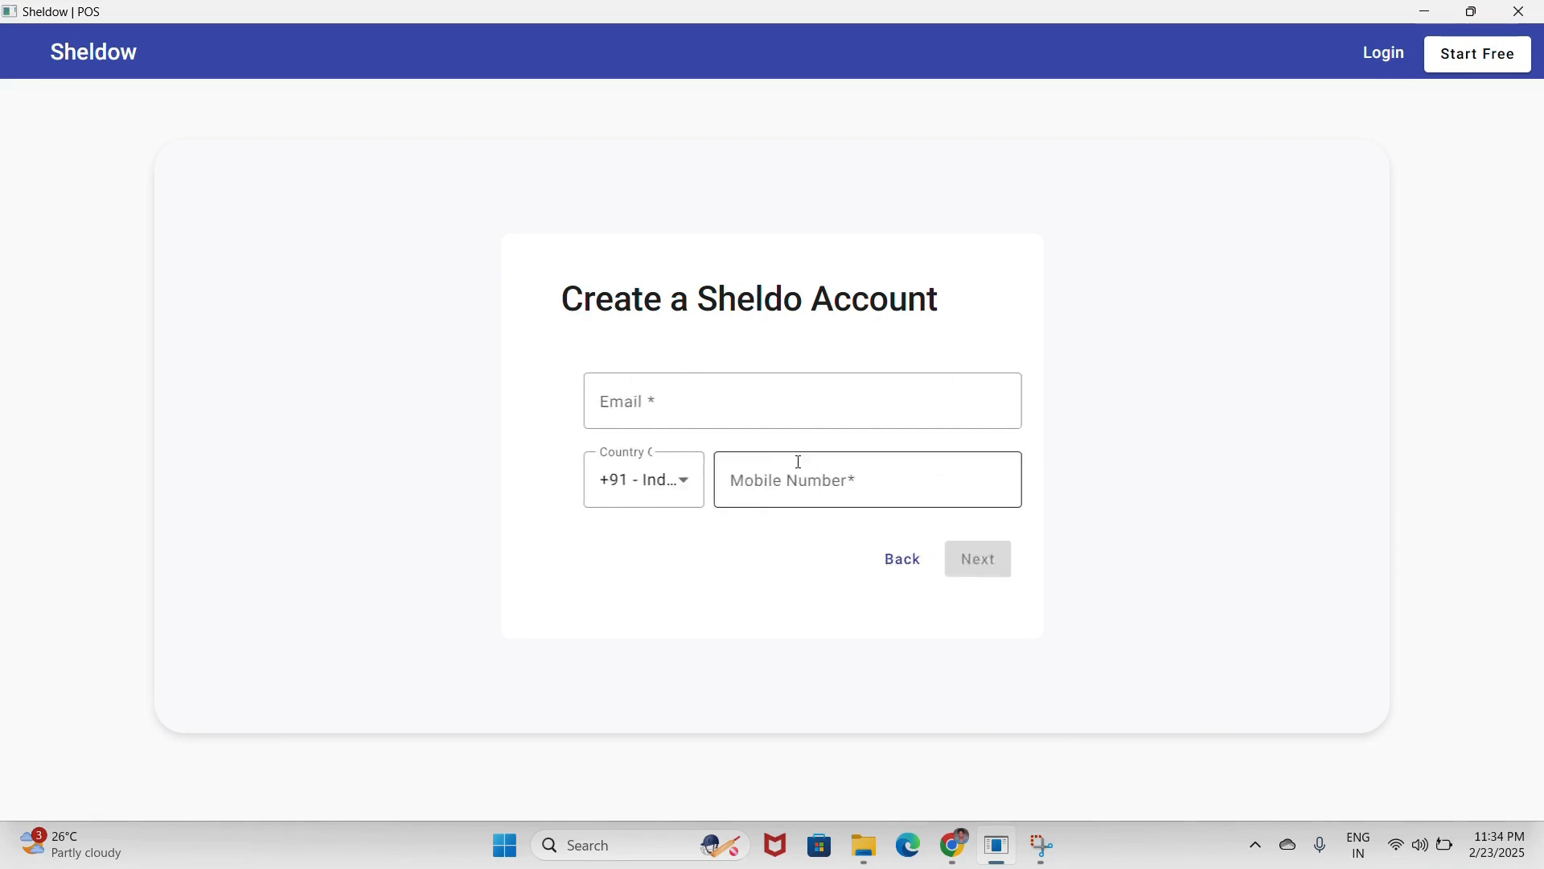
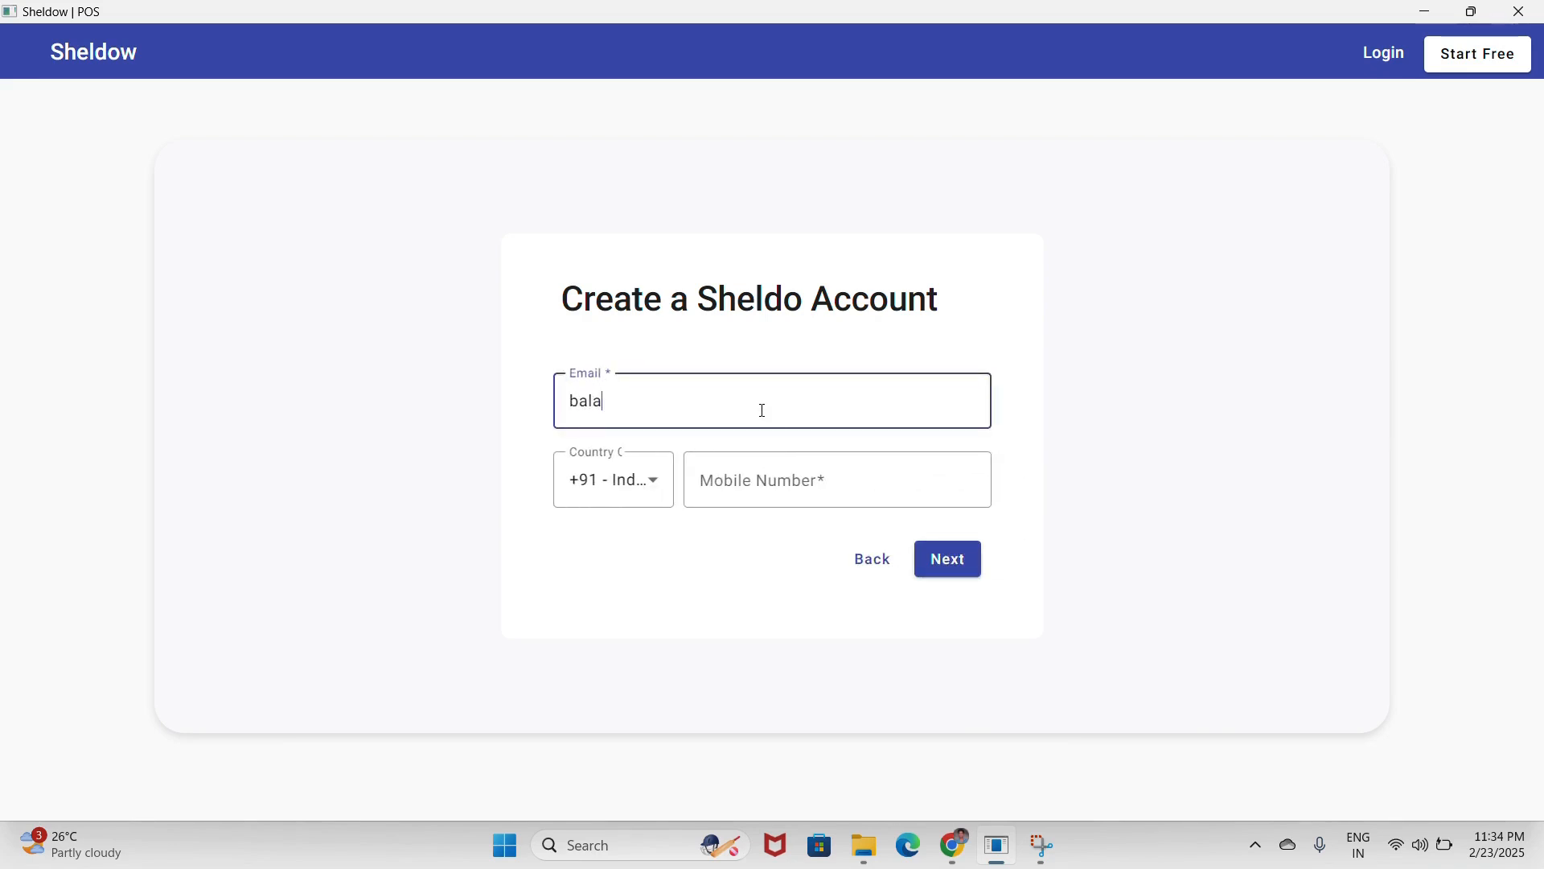
key("Tab")
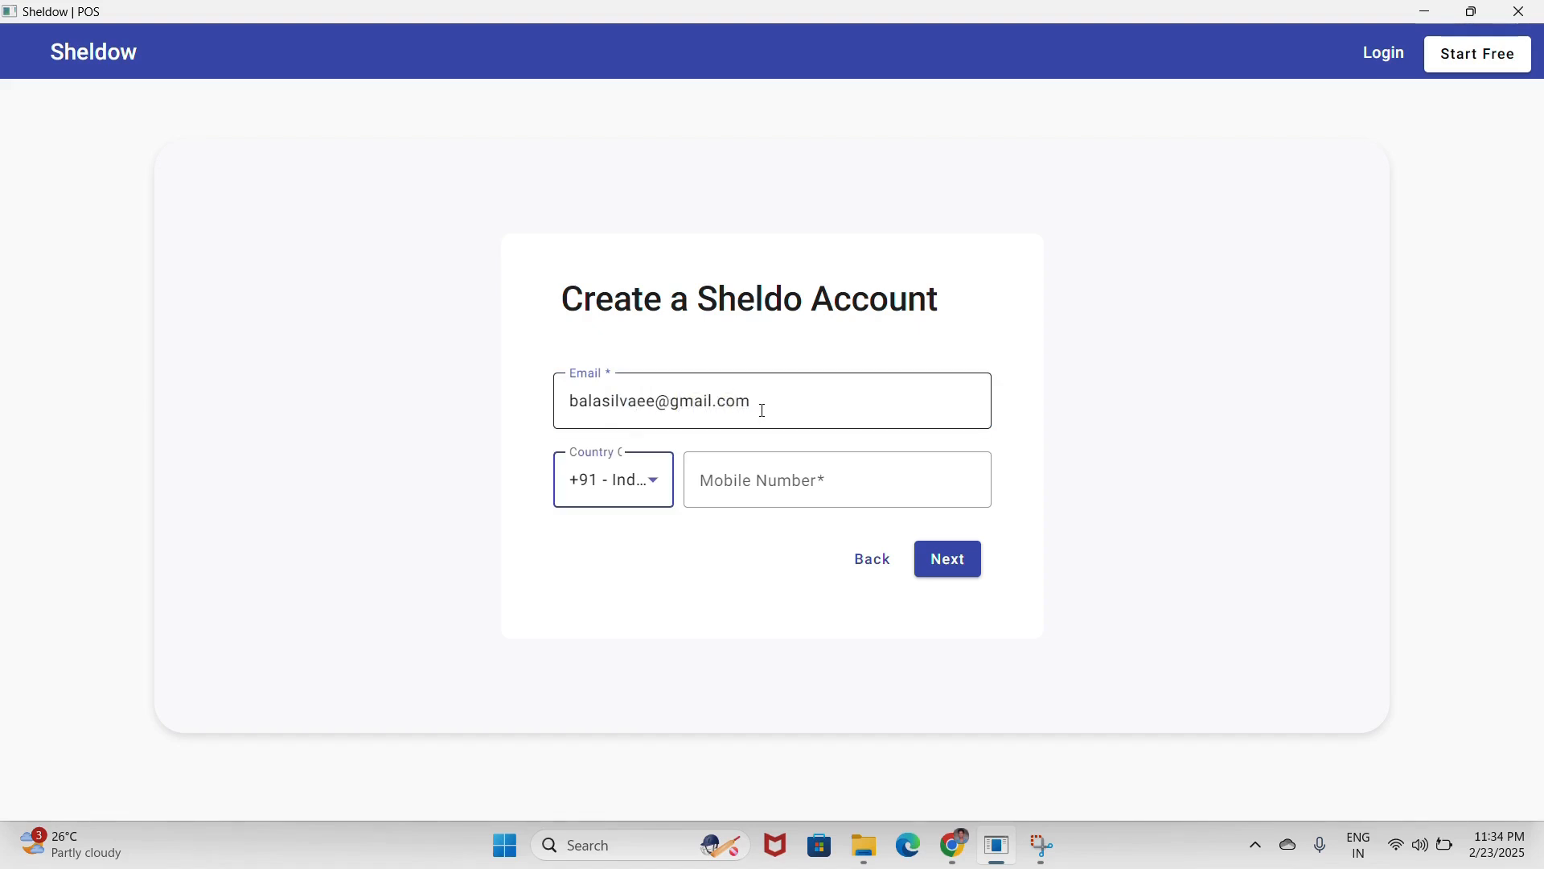
key("Tab")
type("90031519")
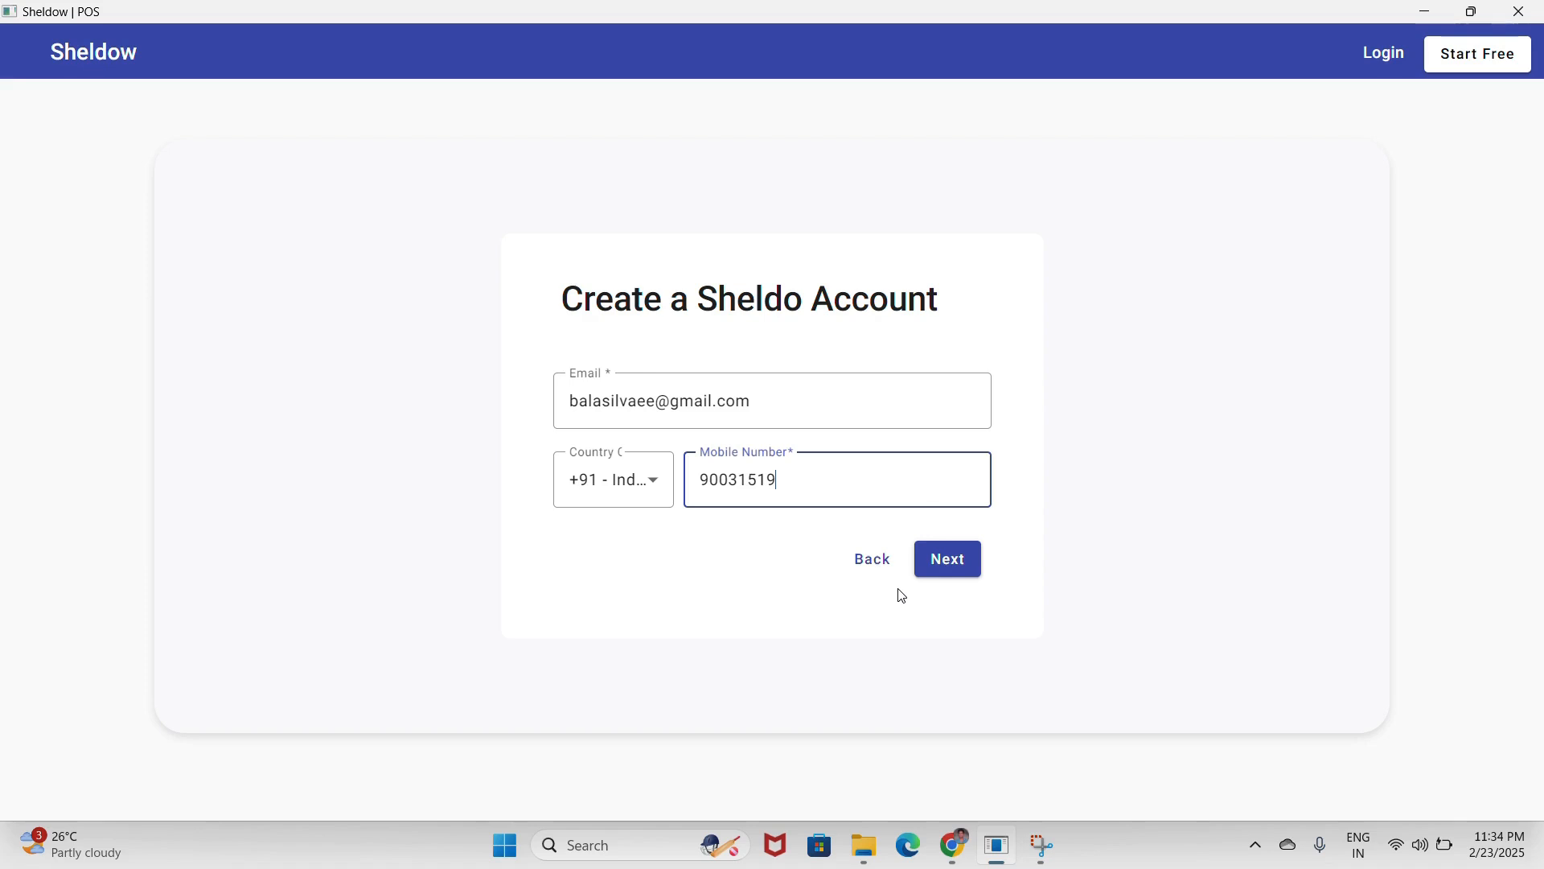
- Enter the account password and confirm it
left_click(967, 570)
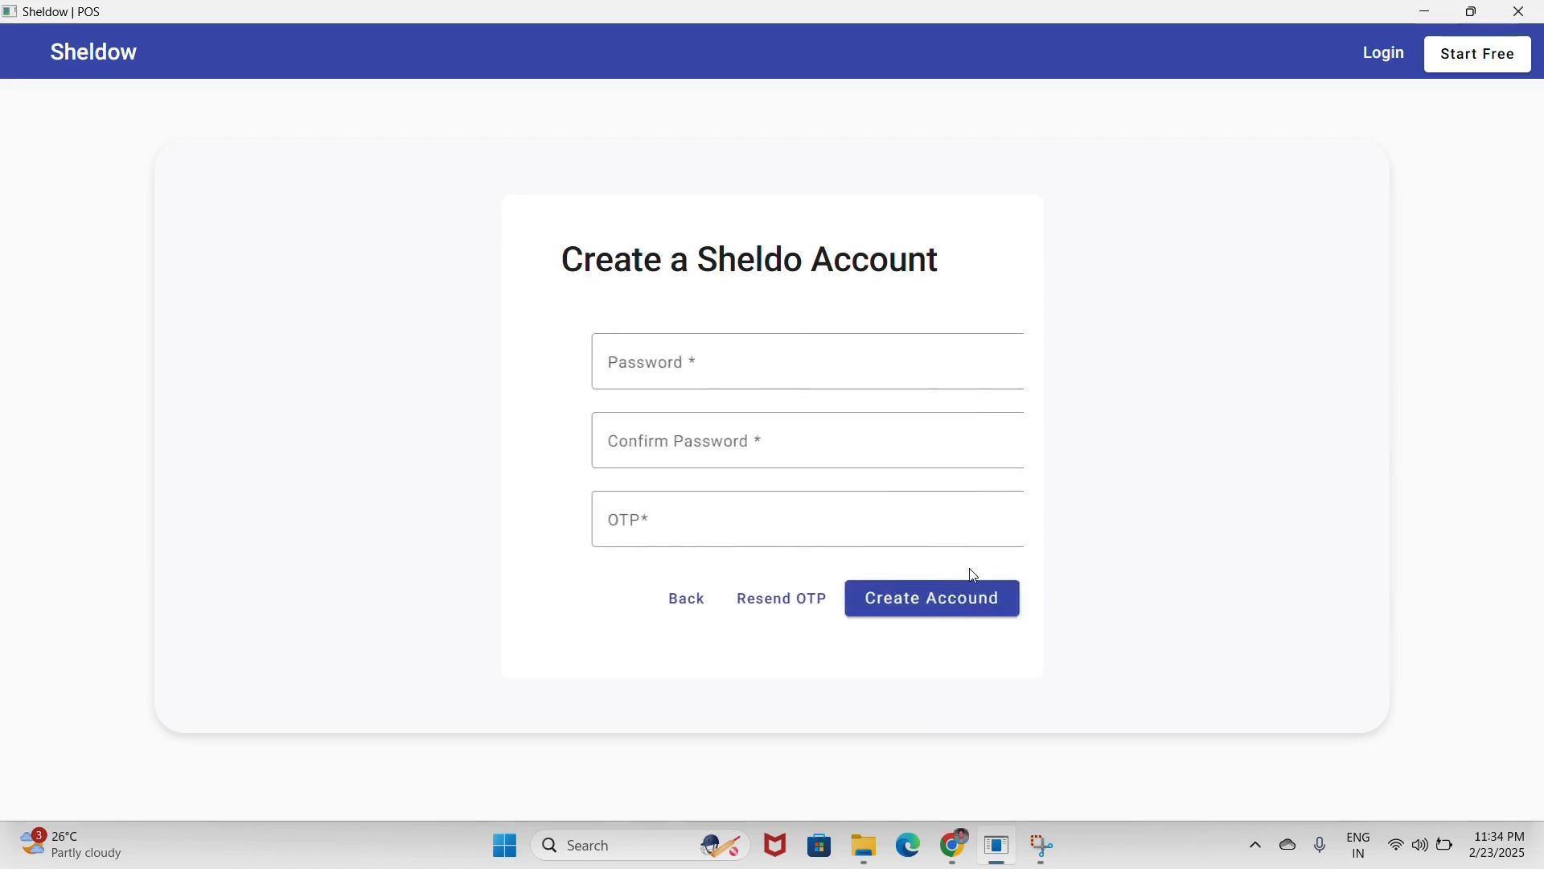
left_click(797, 385)
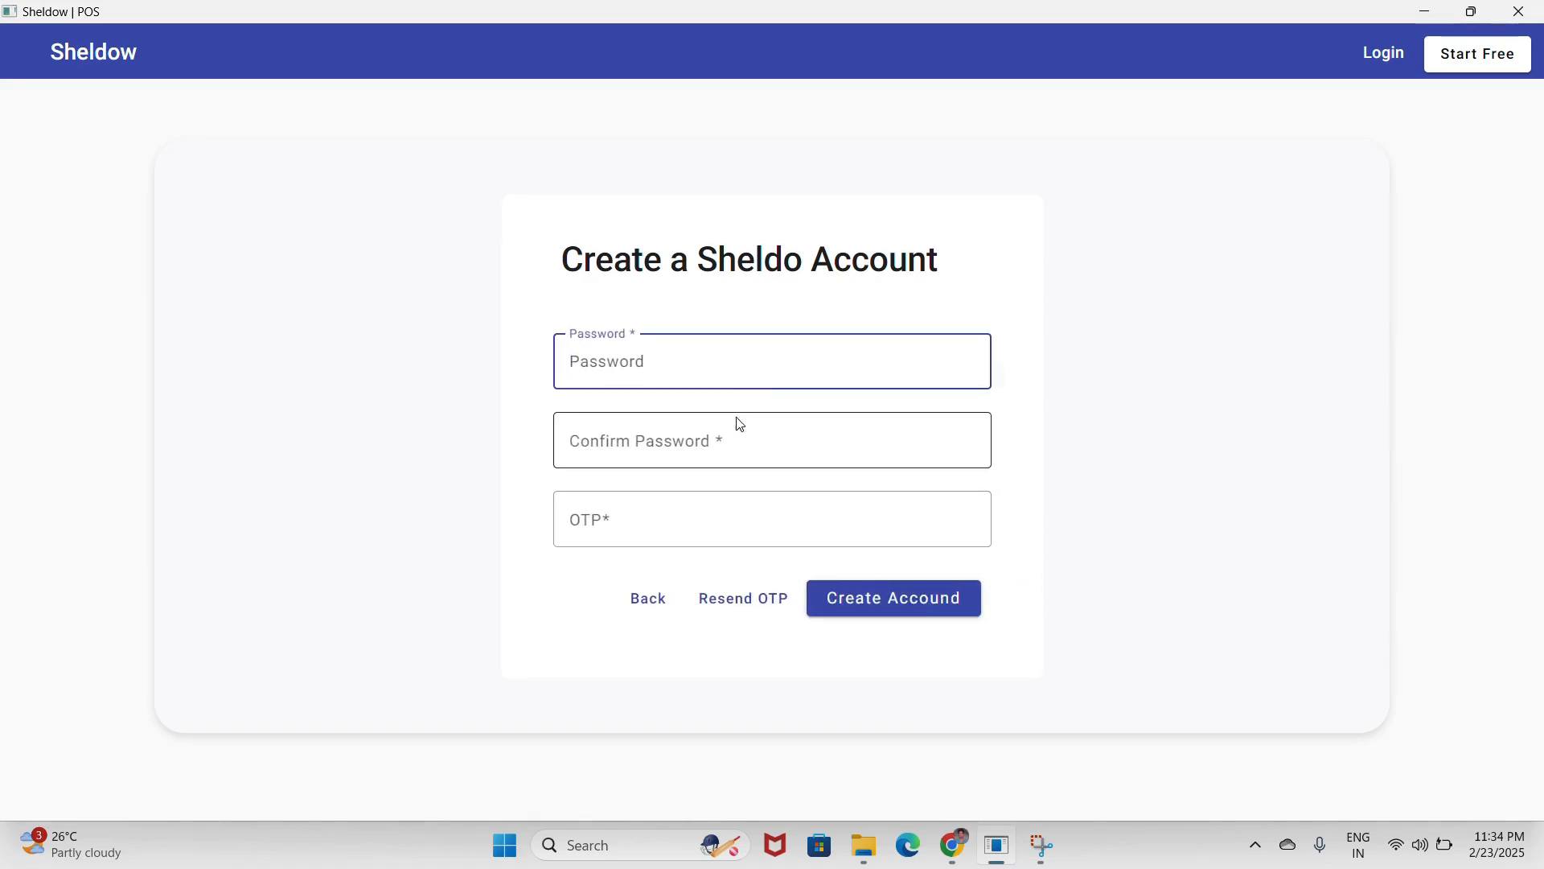
type("••••••••")
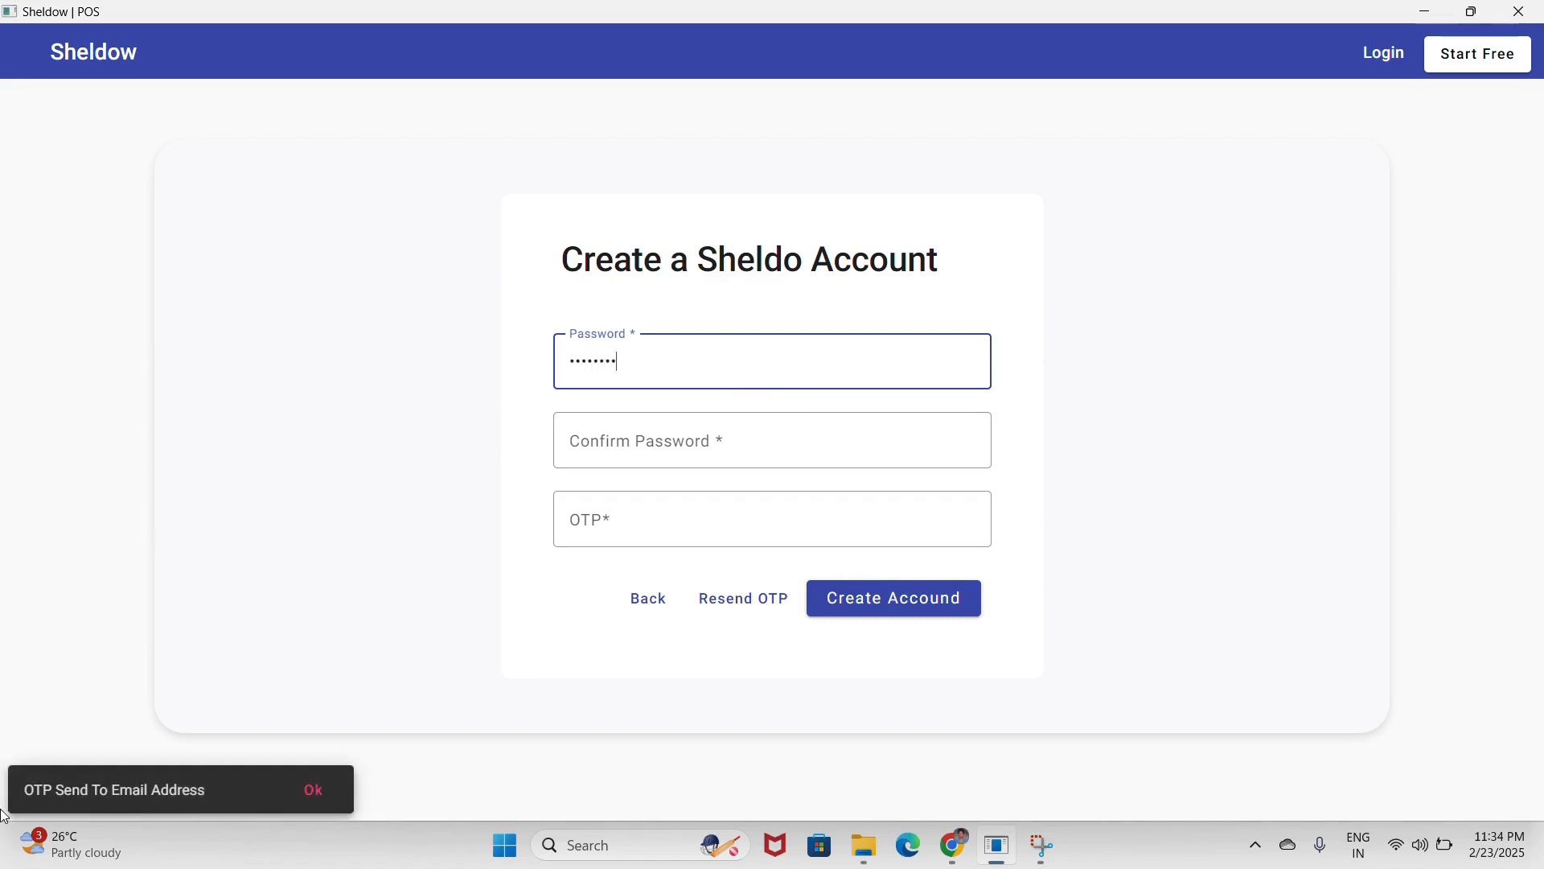
left_click(640, 442)
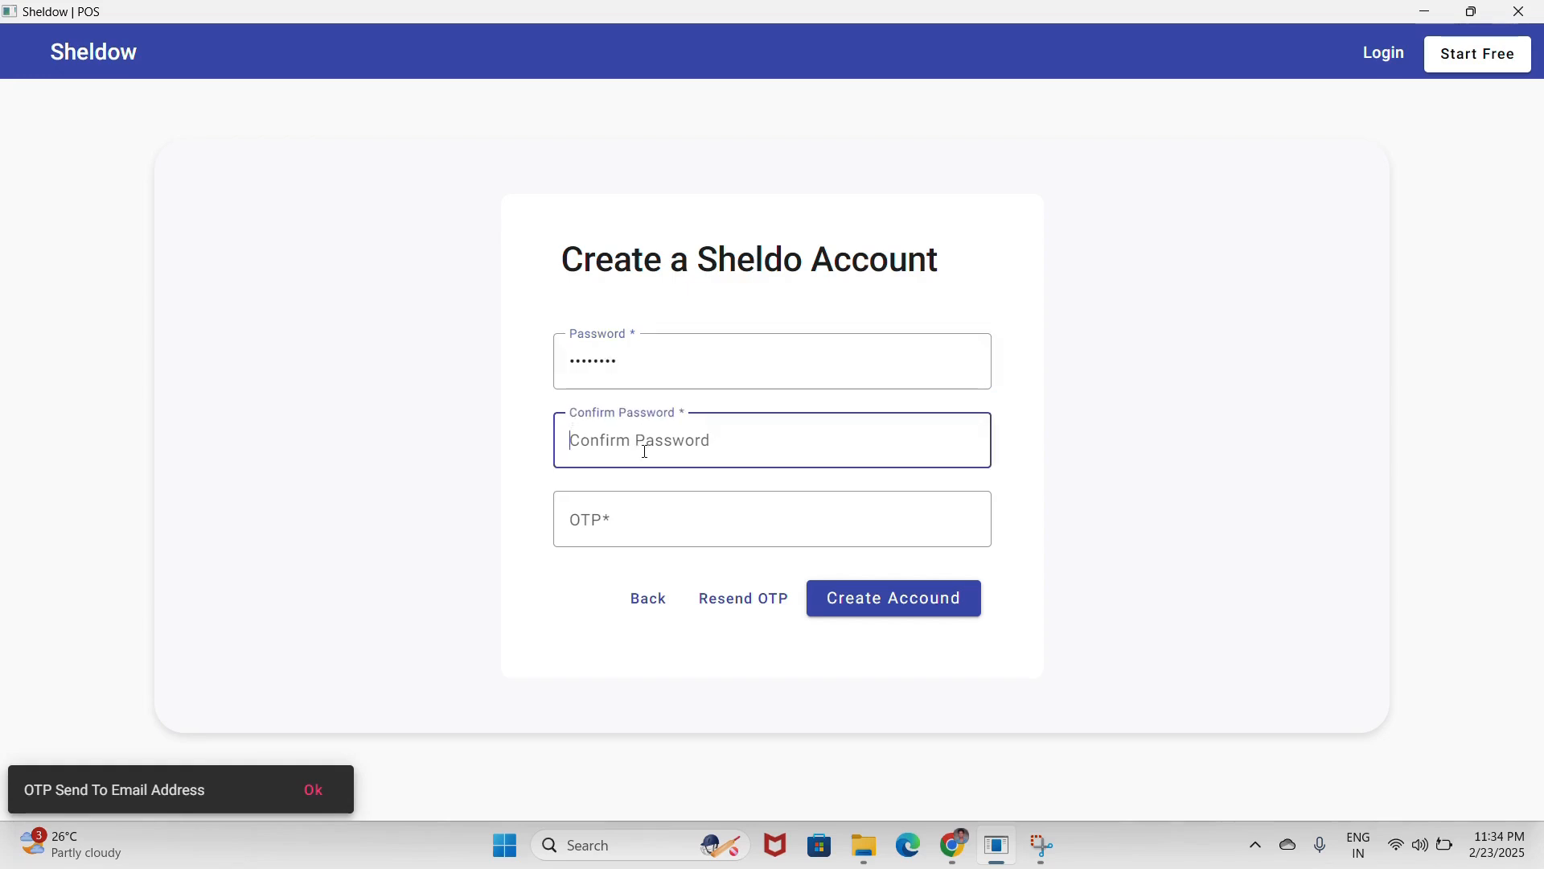
type("•••")
- Copy the one-time code from the Sheldow OTP e-mail in Gmail into the OTP field
left_click(649, 499)
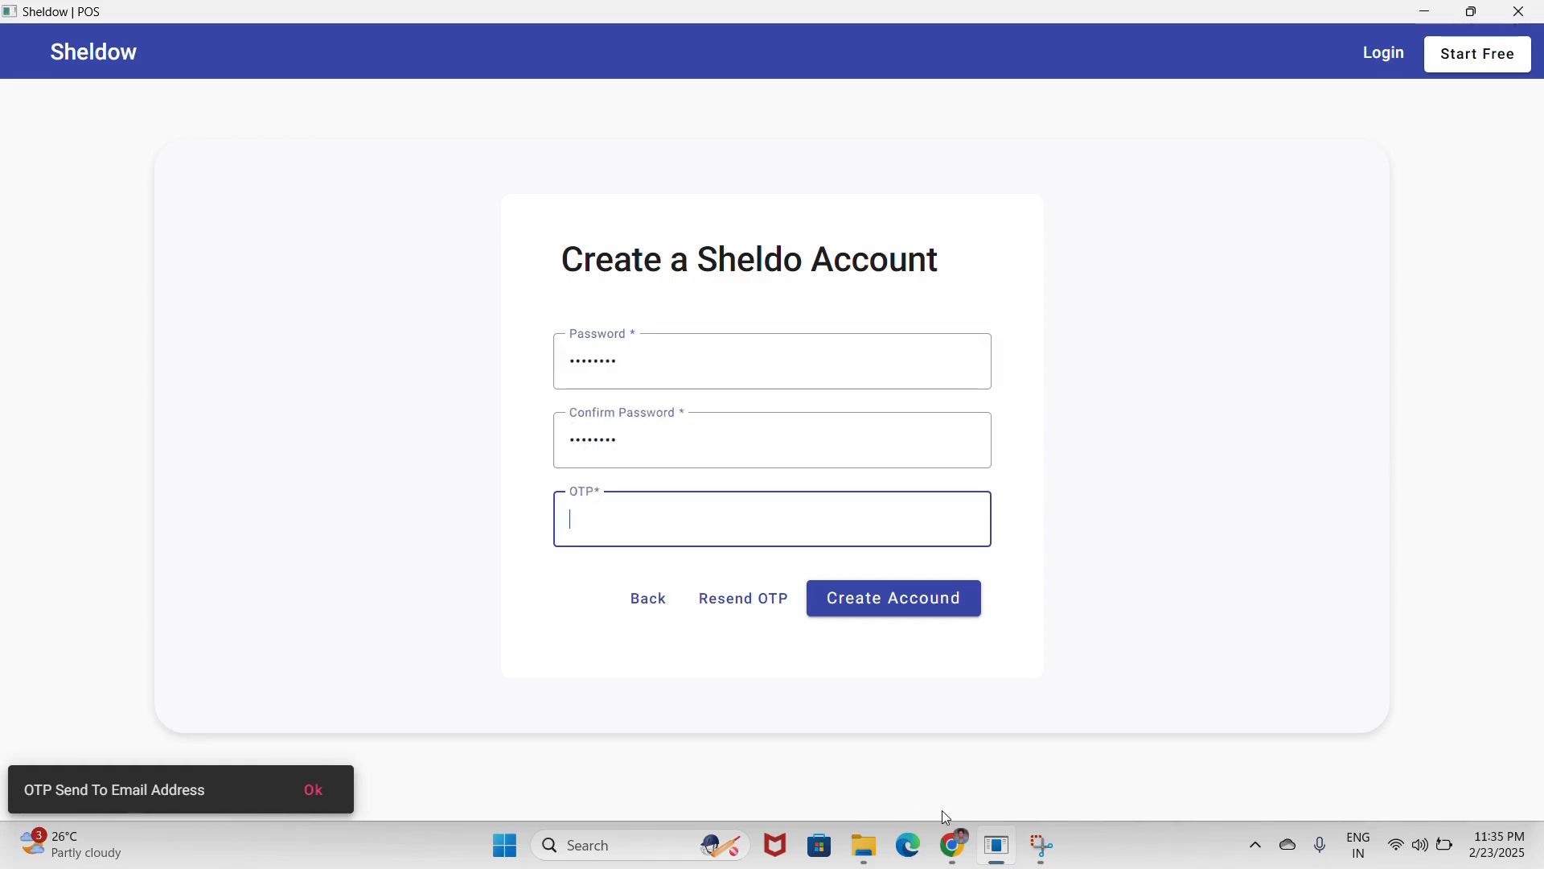
left_click(953, 844)
left_click(119, 25)
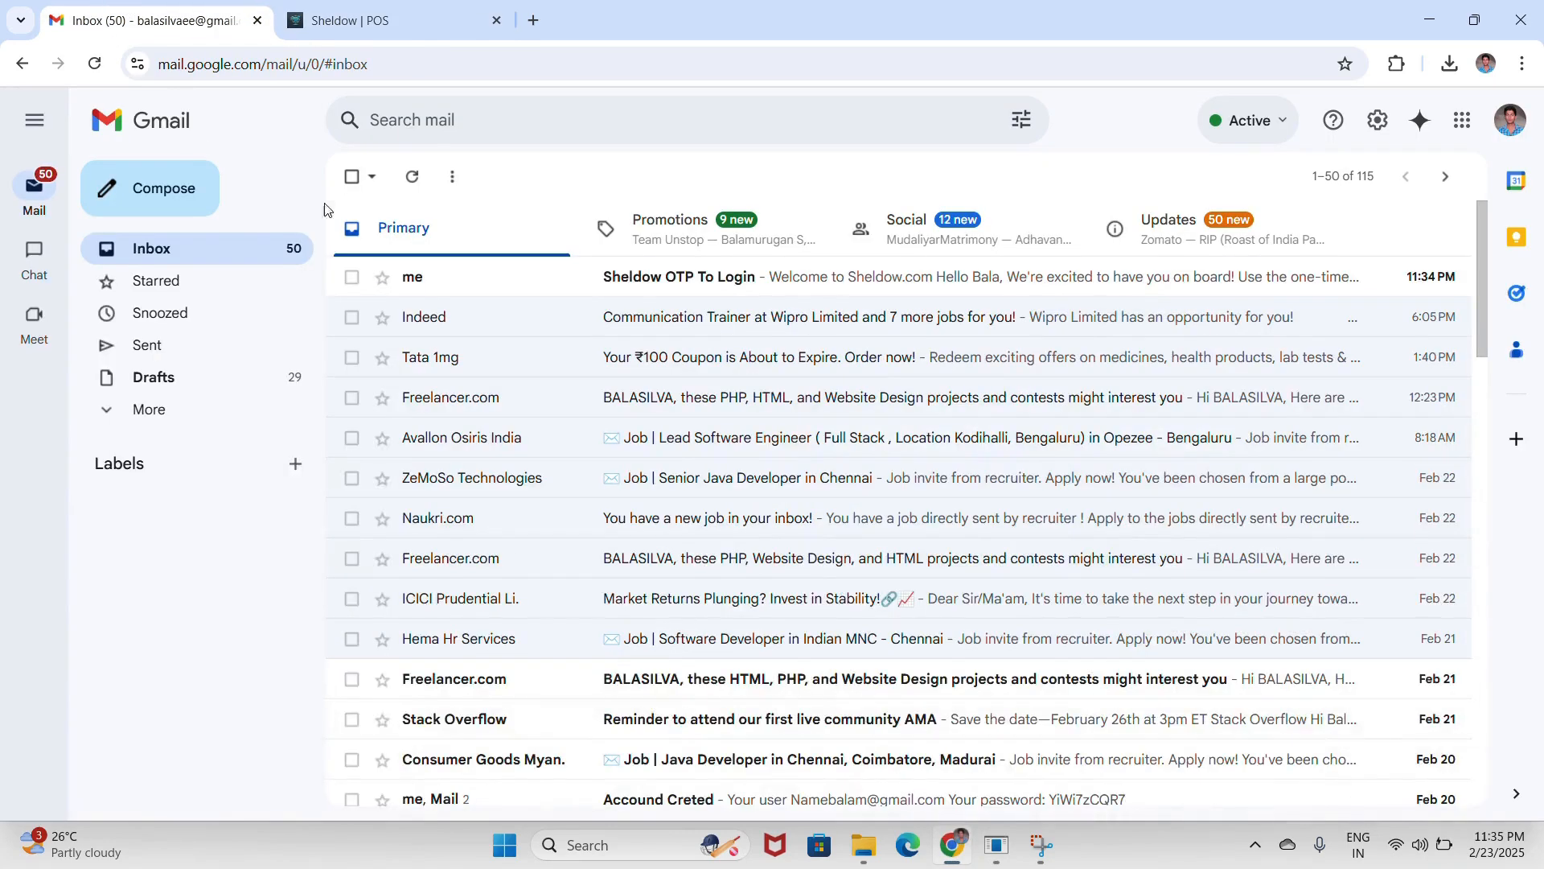
left_click(642, 279)
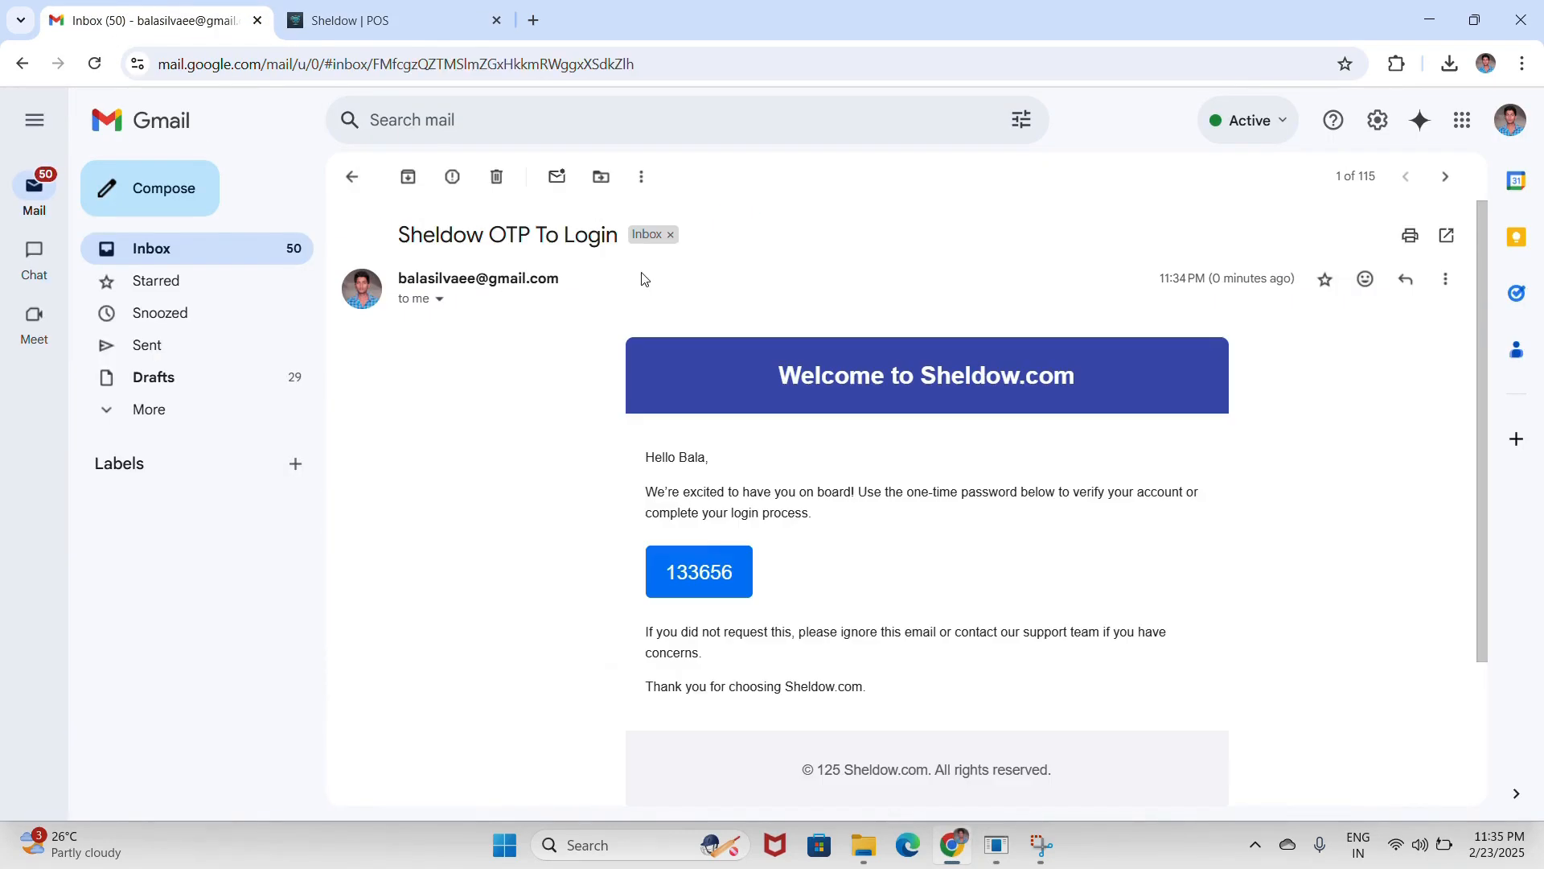
double_click(690, 574)
key("ctrl+c")
key("alt+Tab")
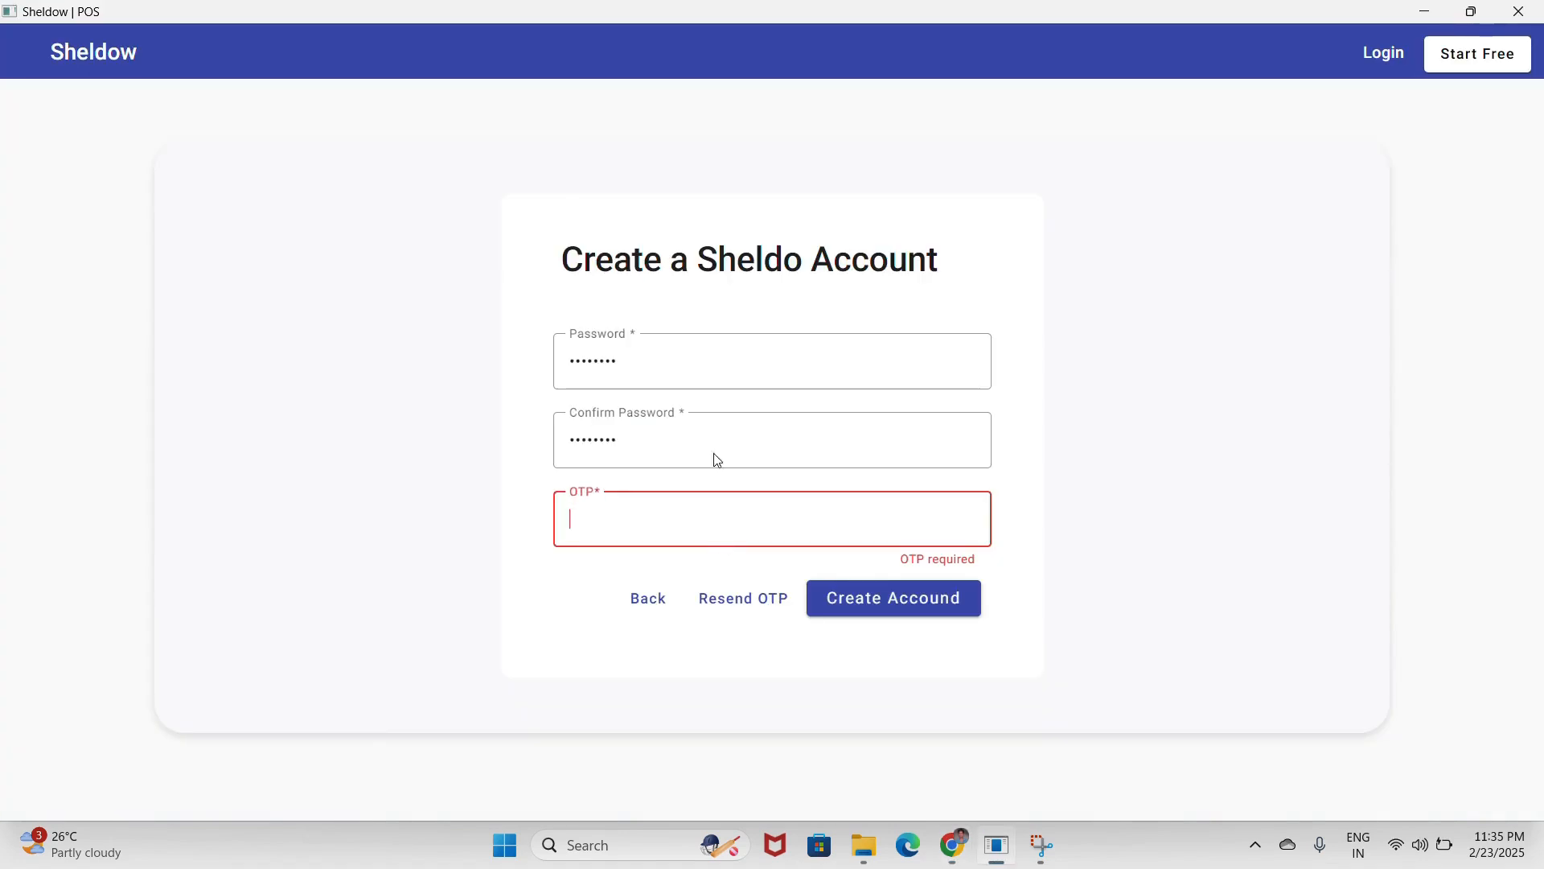
key("ctrl+v")
- Create the account, then look through the branch list and account menu on the dashboard
left_click(864, 600)
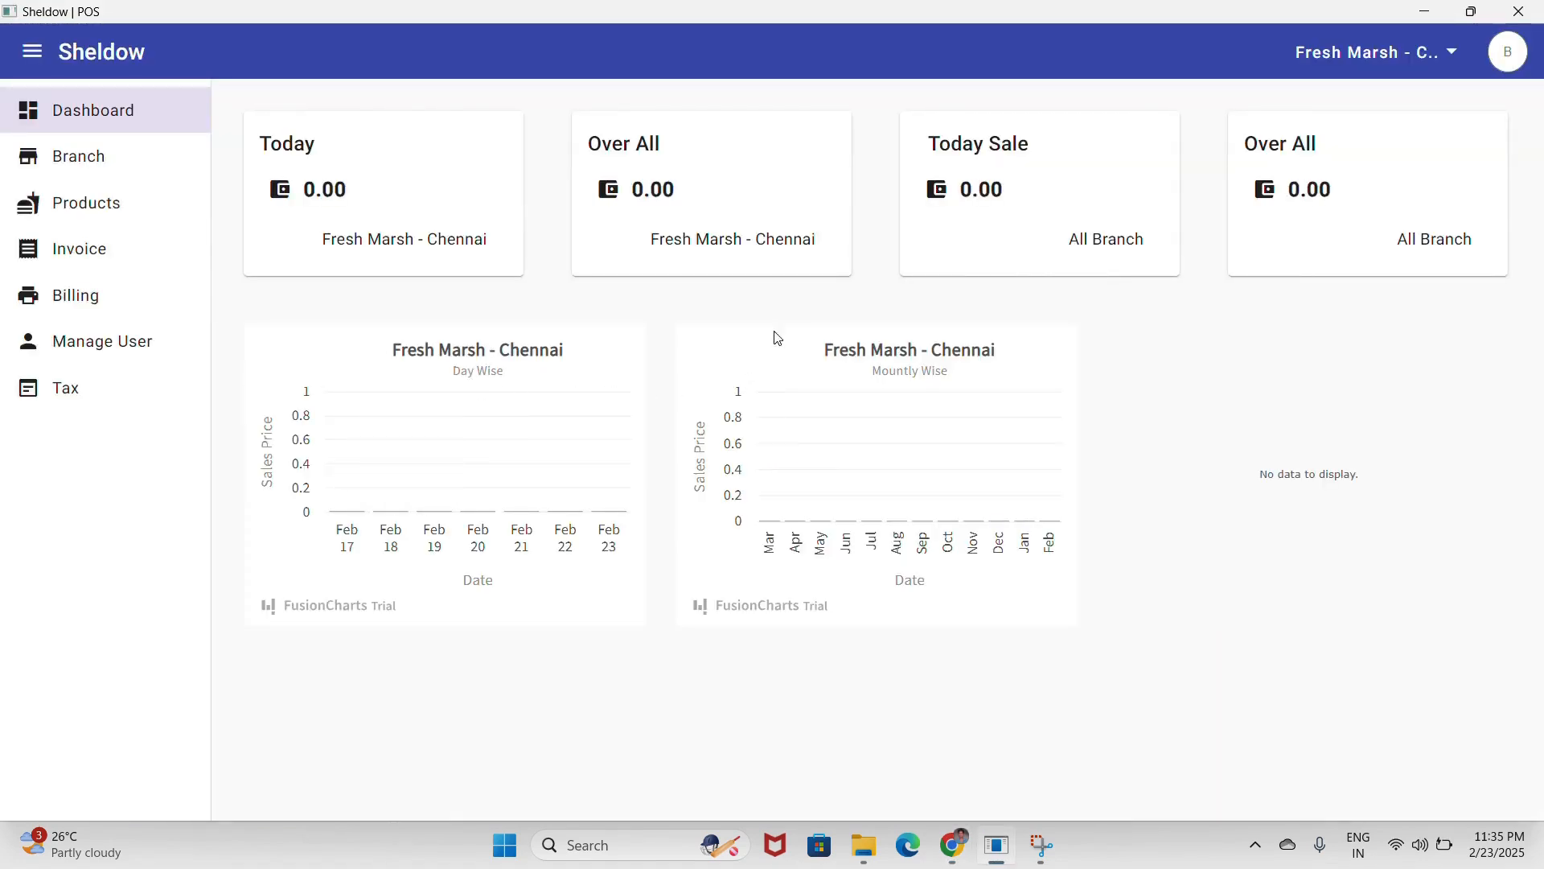
left_click(1378, 66)
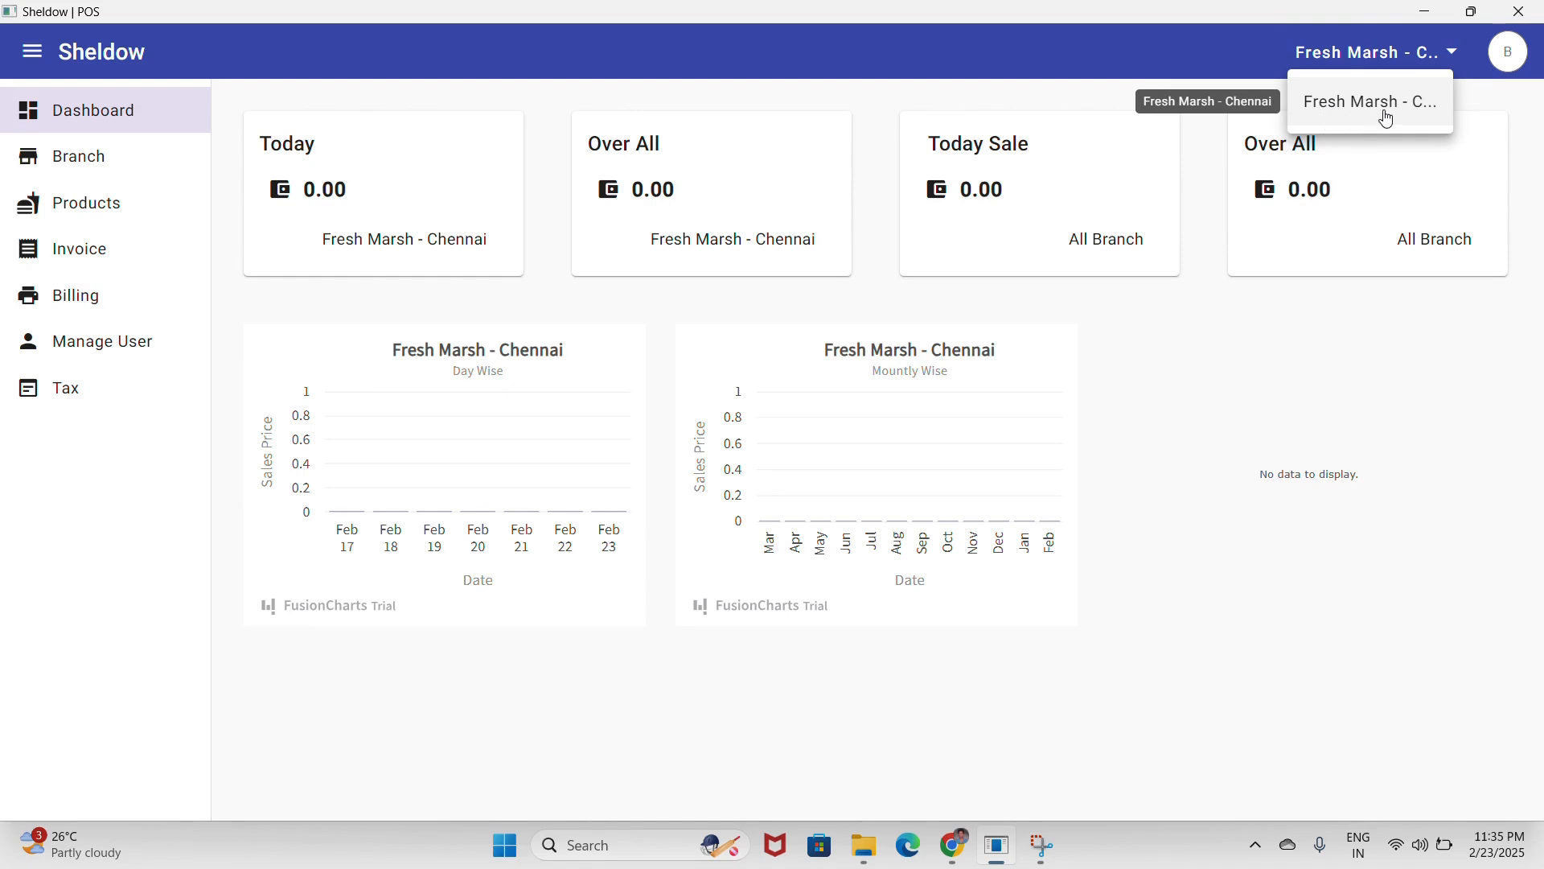
left_click(1516, 46)
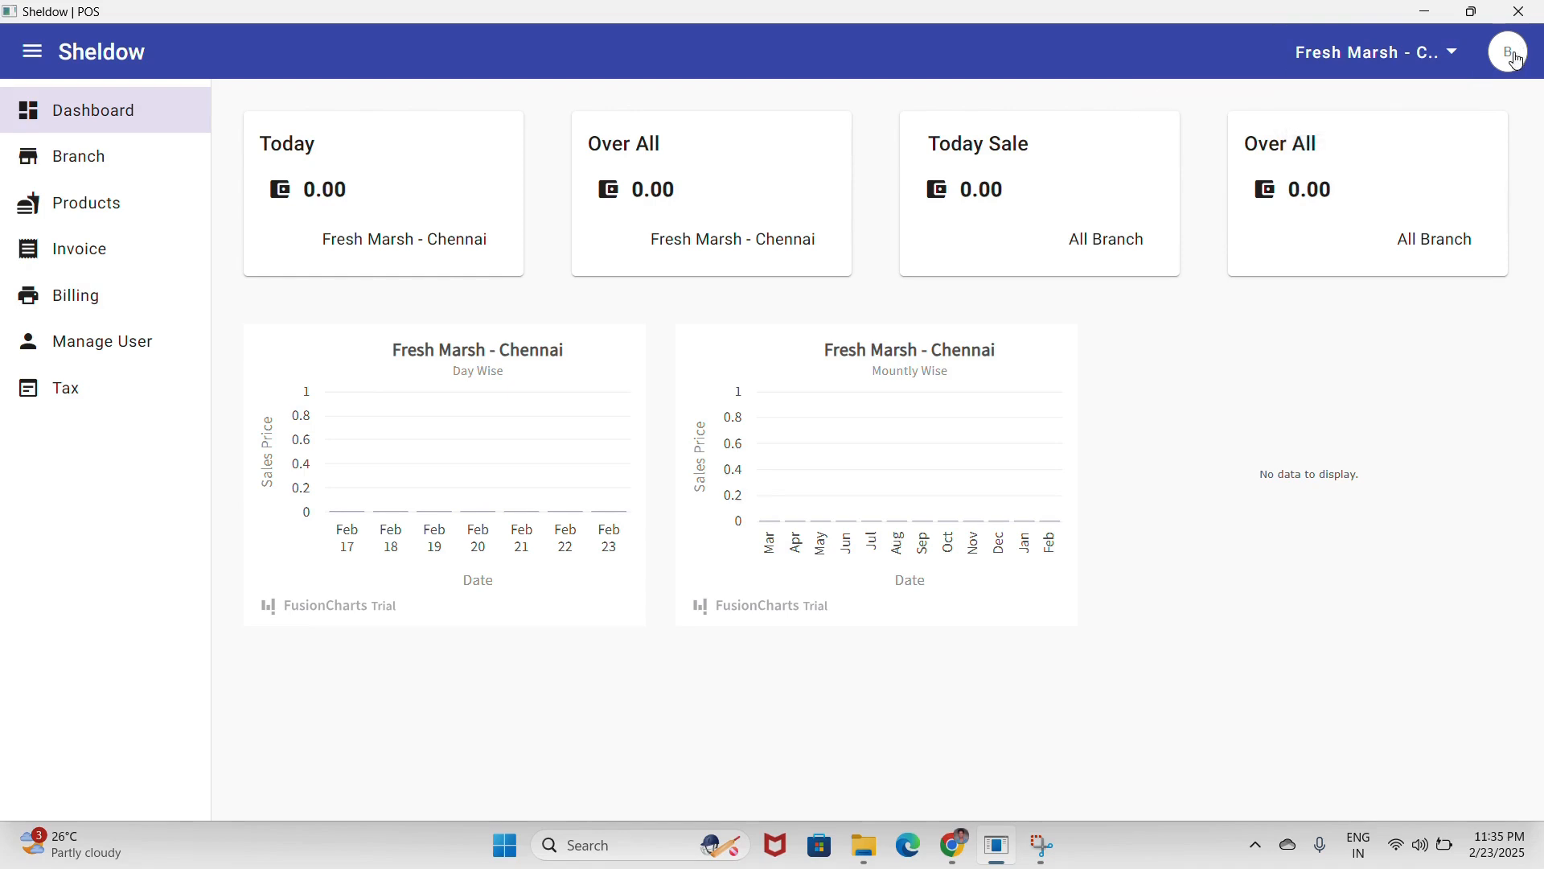
left_click(1514, 54)
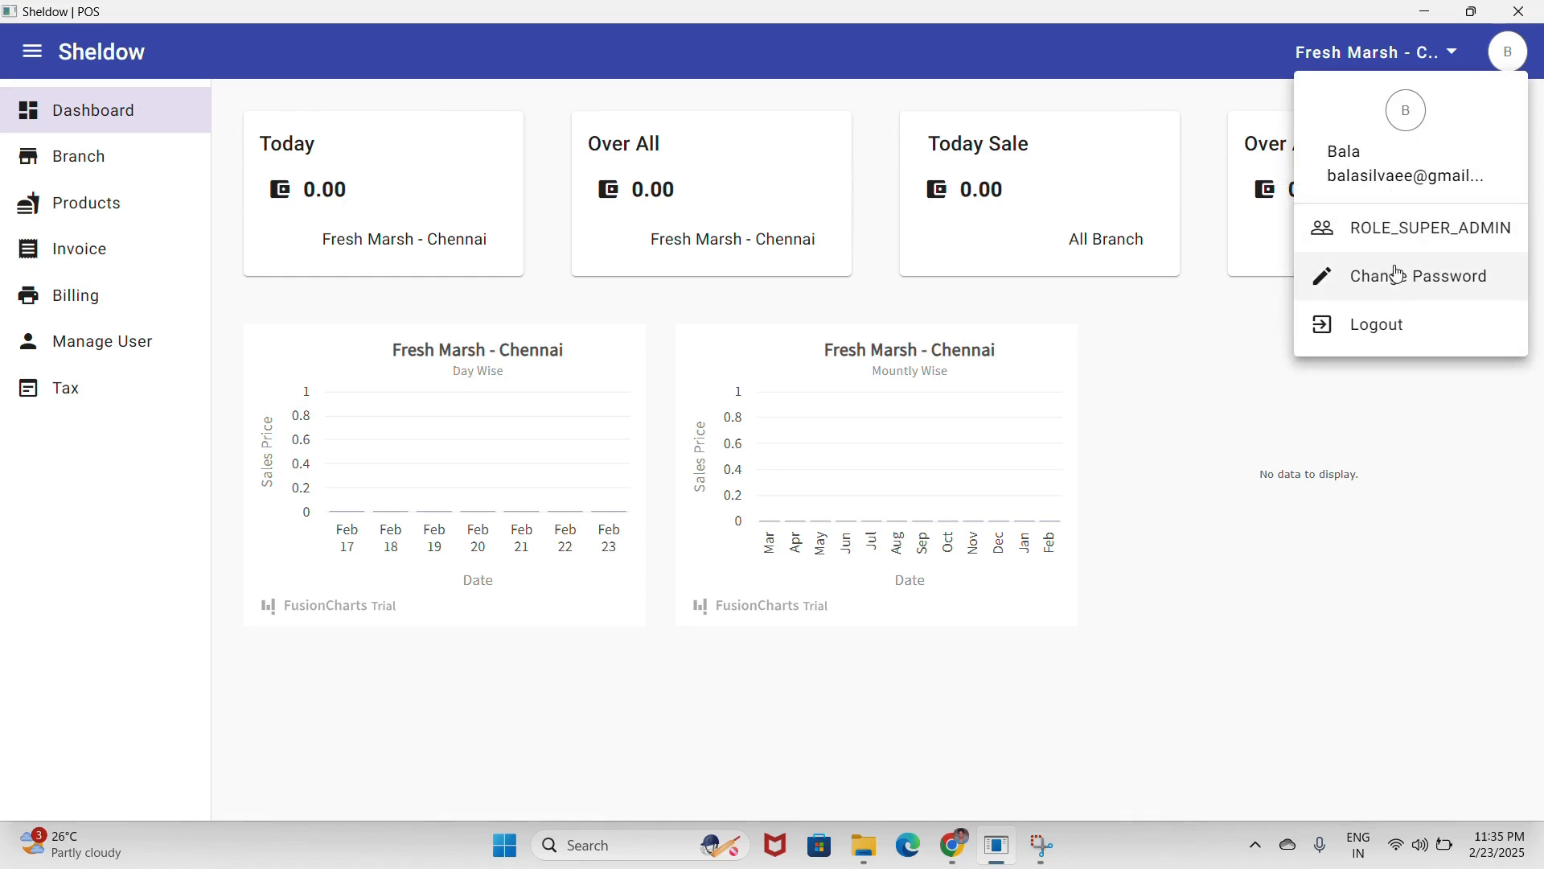
left_click(111, 221)
- Start a new product named Milk with MRP 40 and selling price 38
left_click(111, 222)
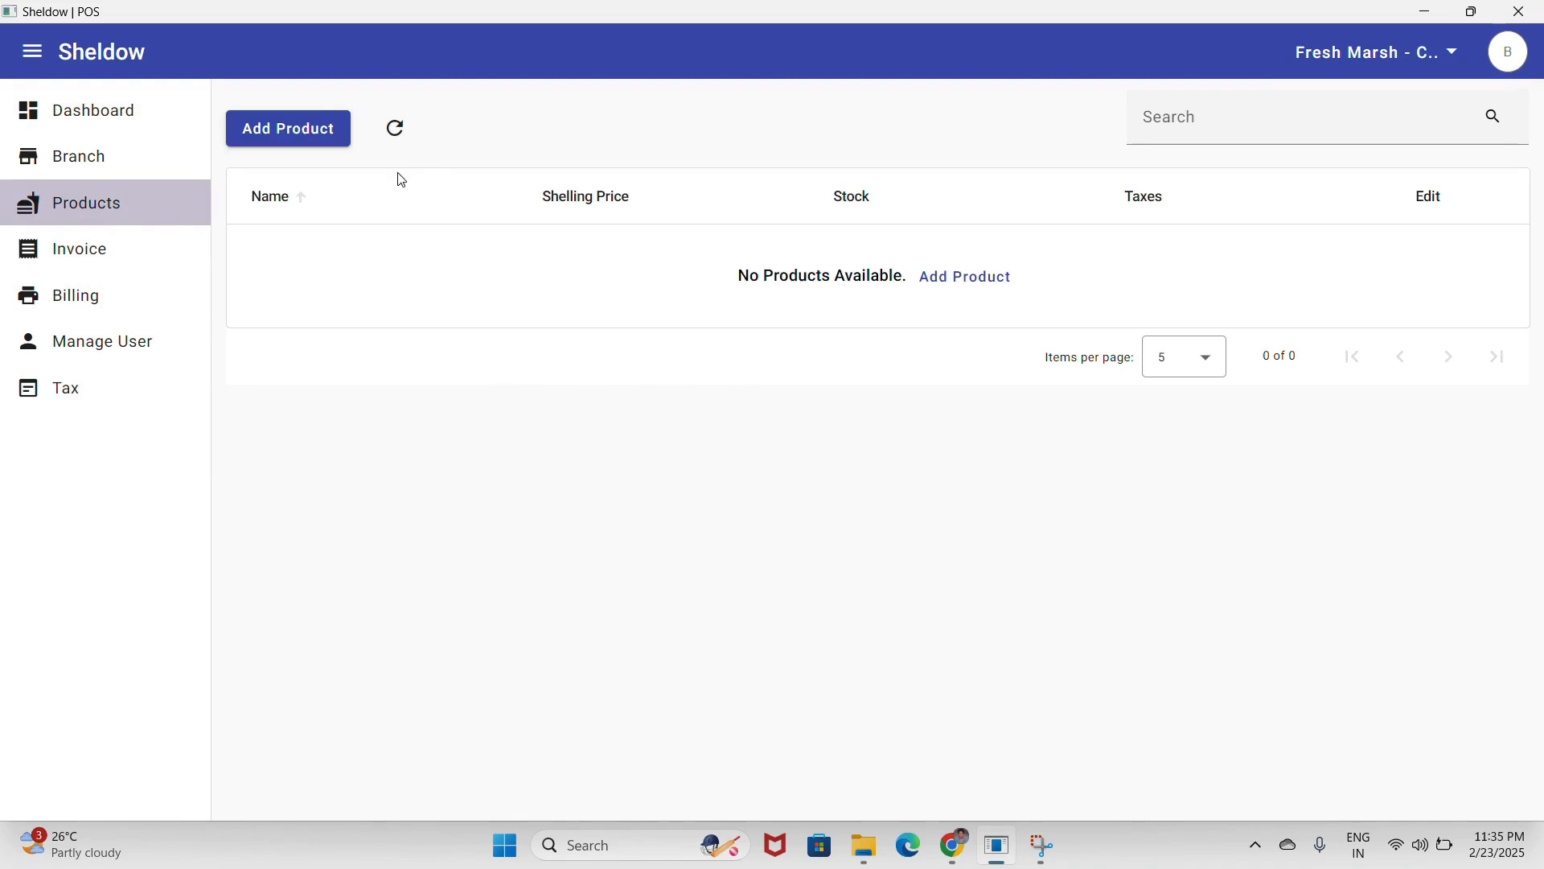
left_click(326, 138)
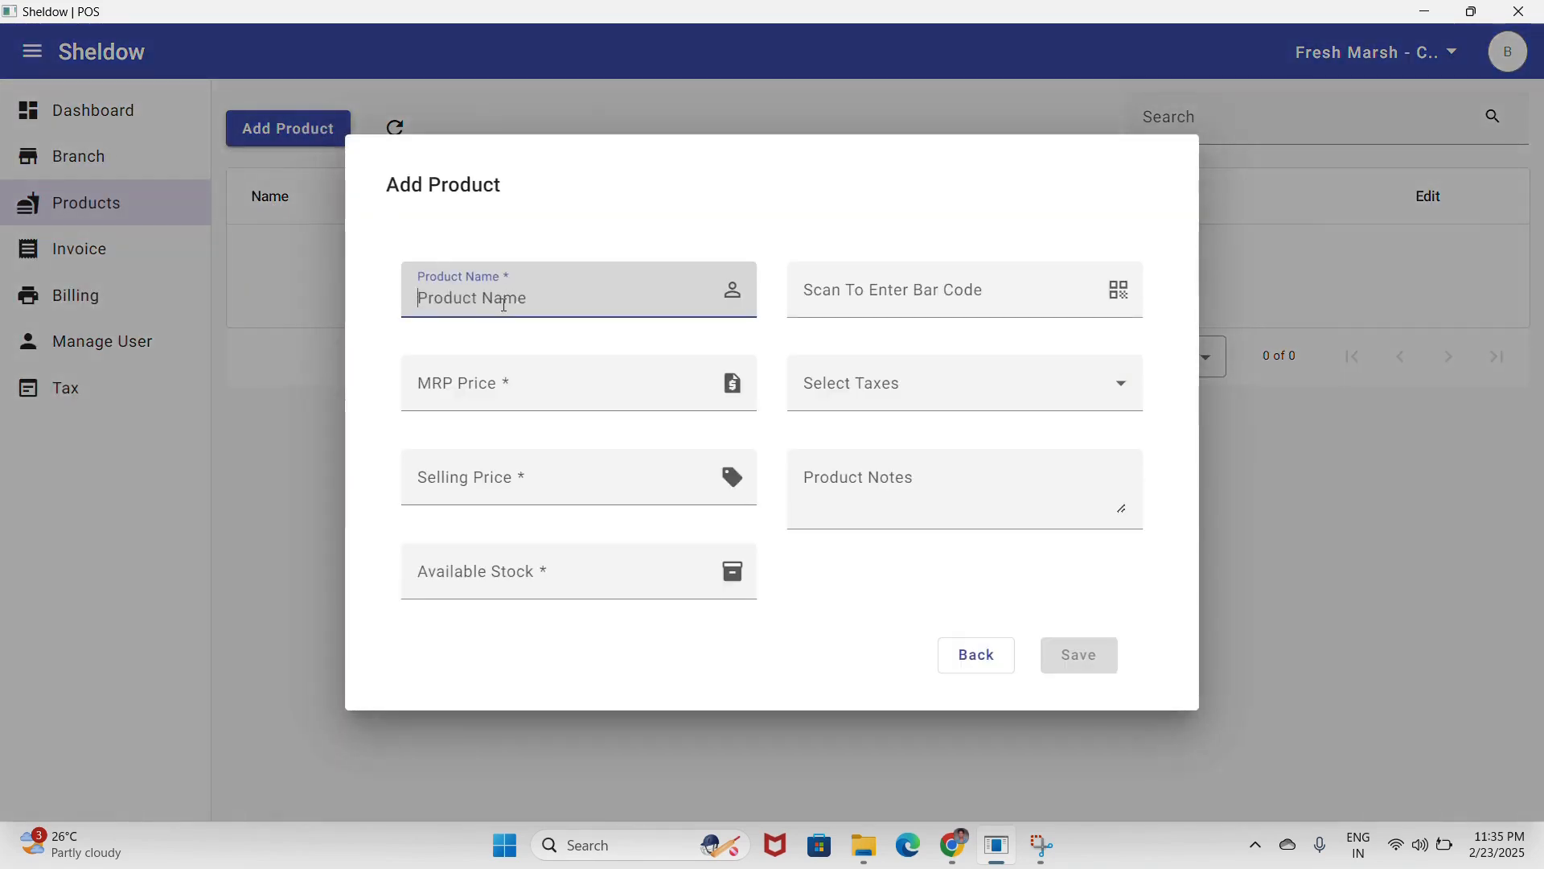
type("Milk")
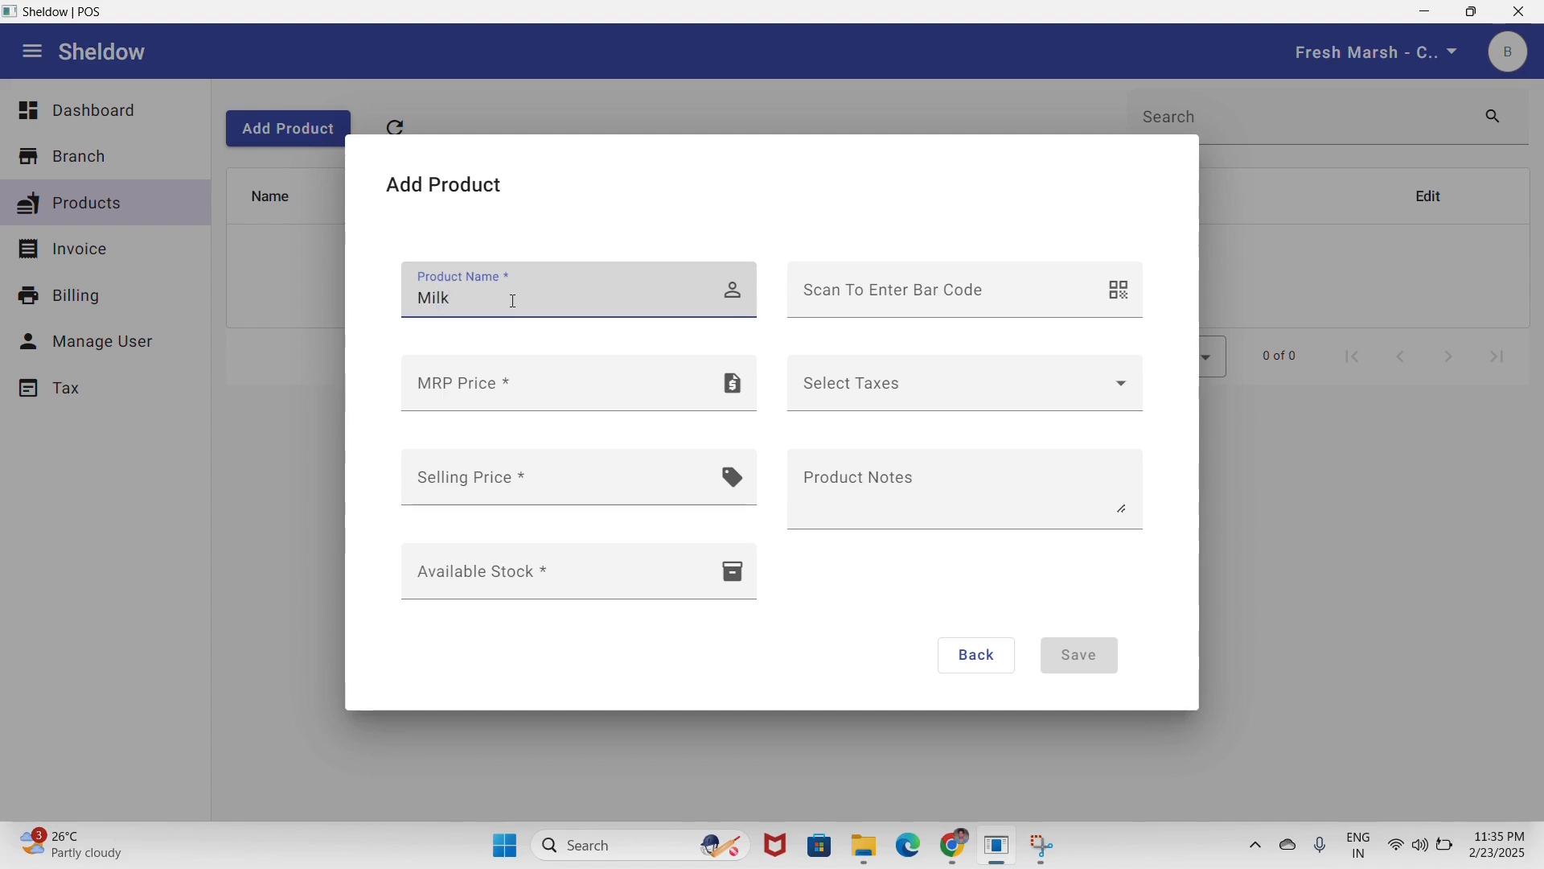
key("Tab")
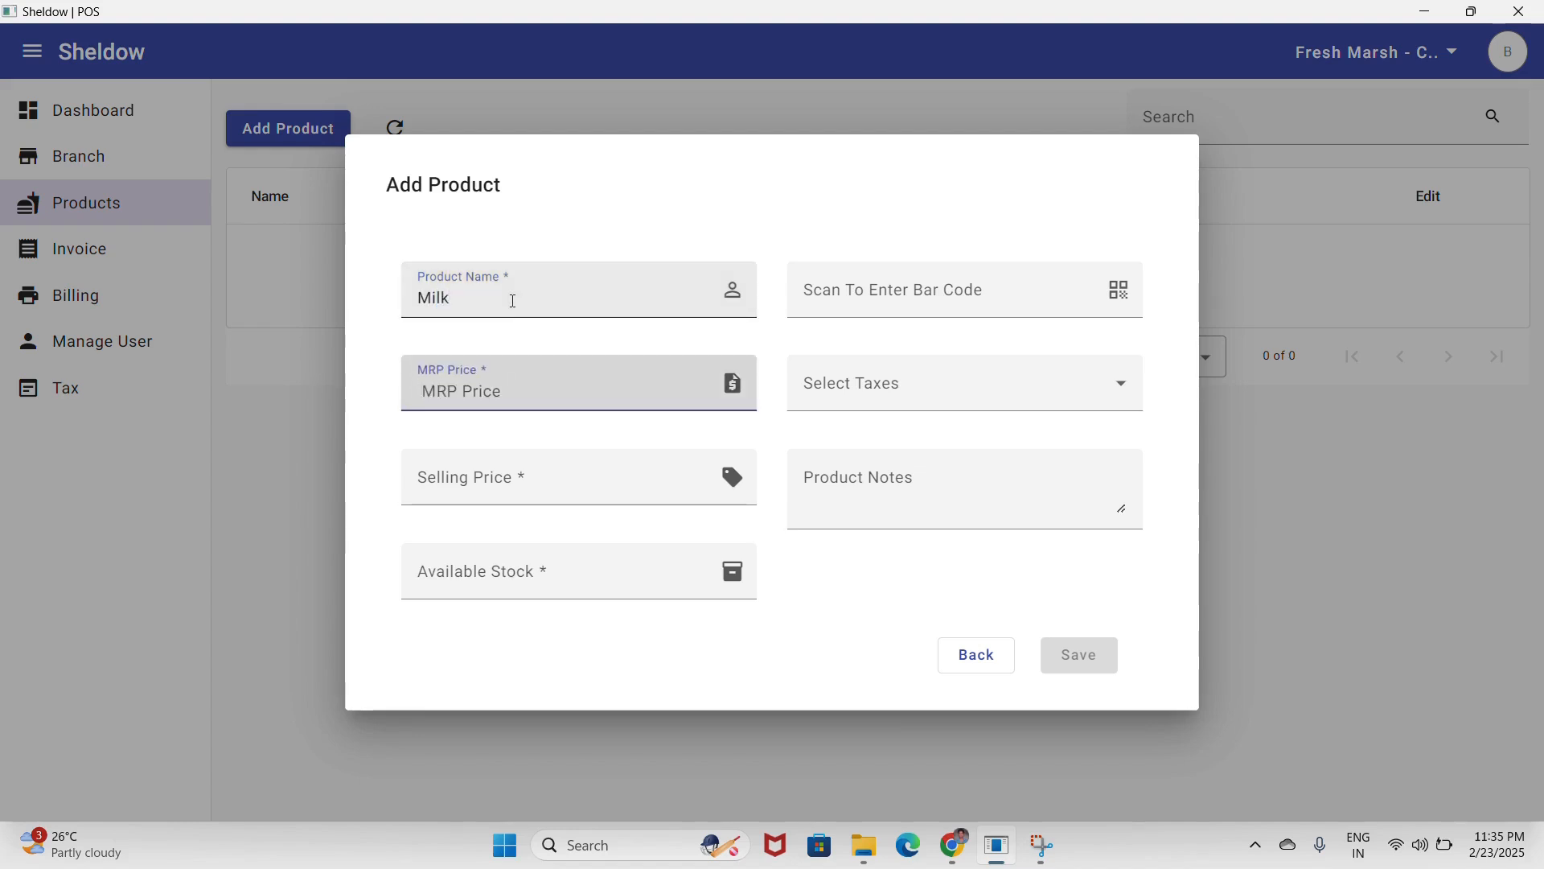
type("40")
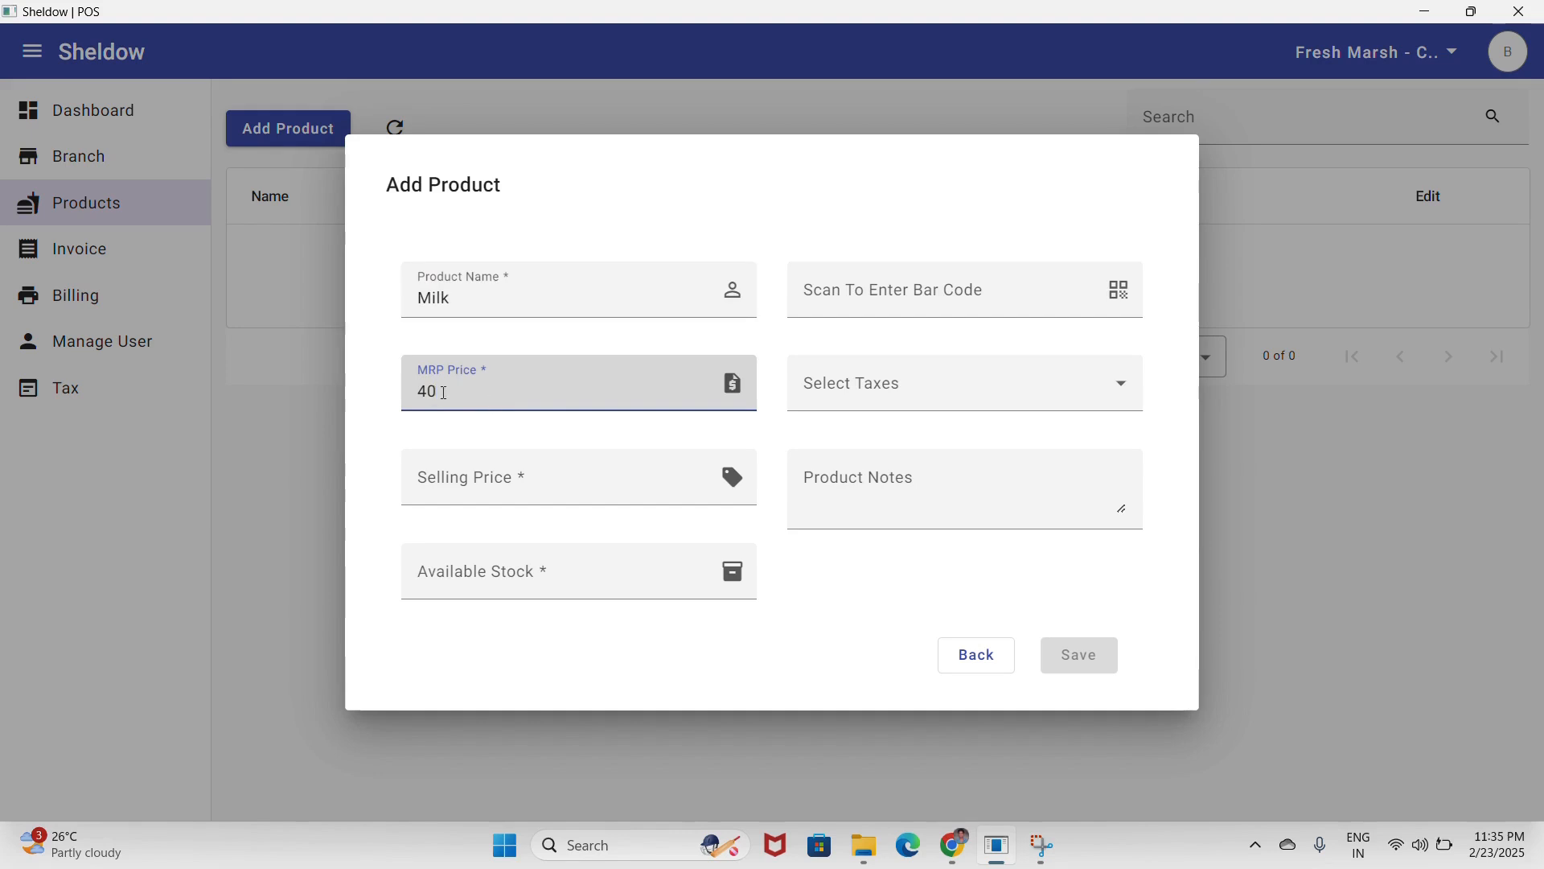
left_click(481, 477)
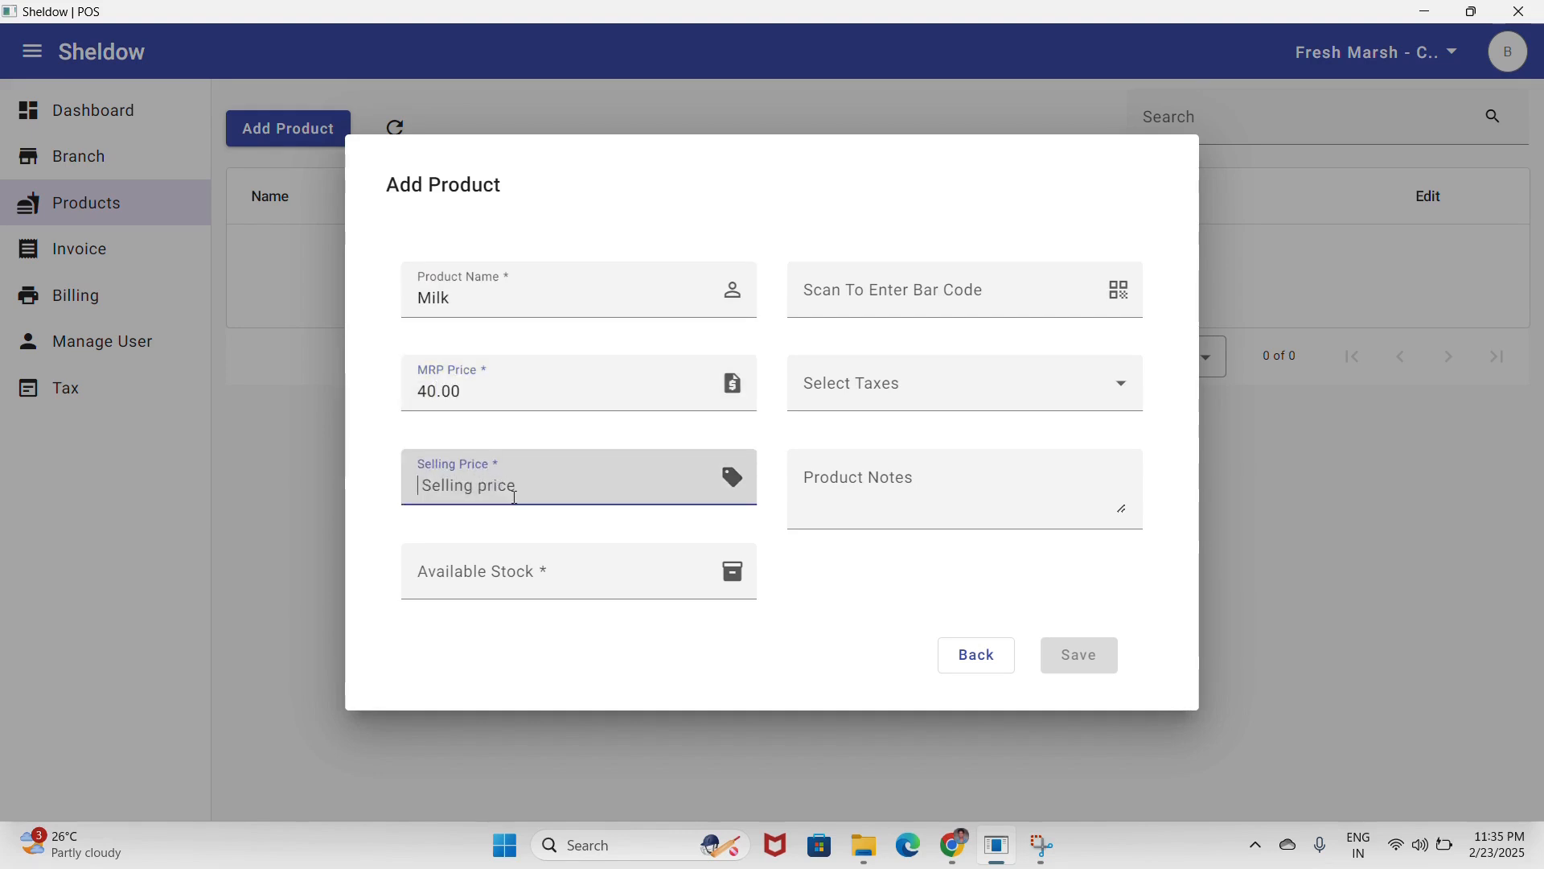
type("38")
left_click(526, 577)
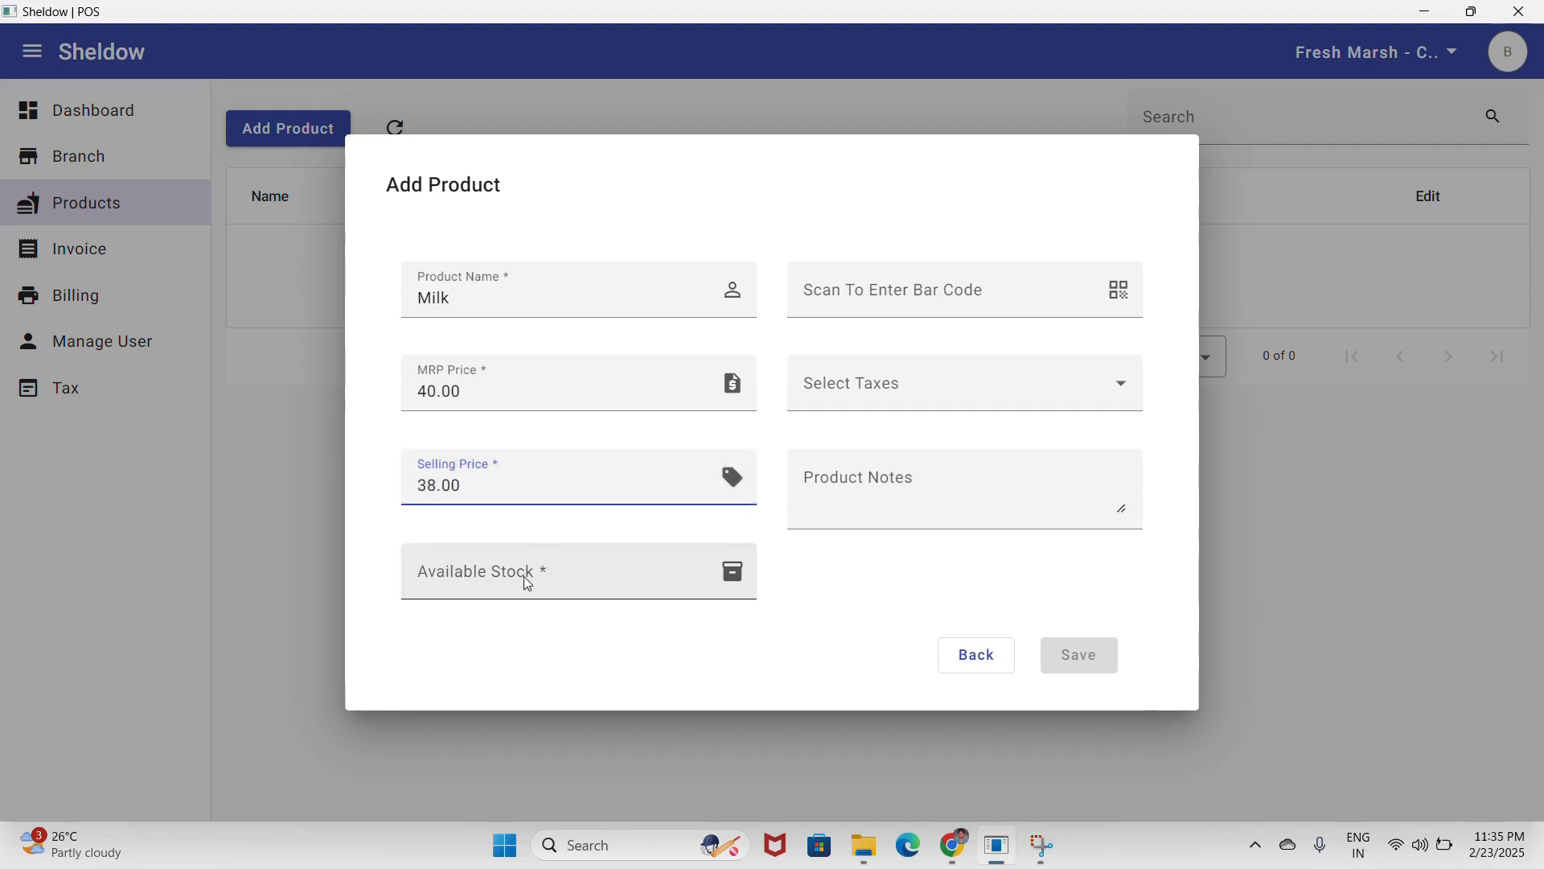
type("2")
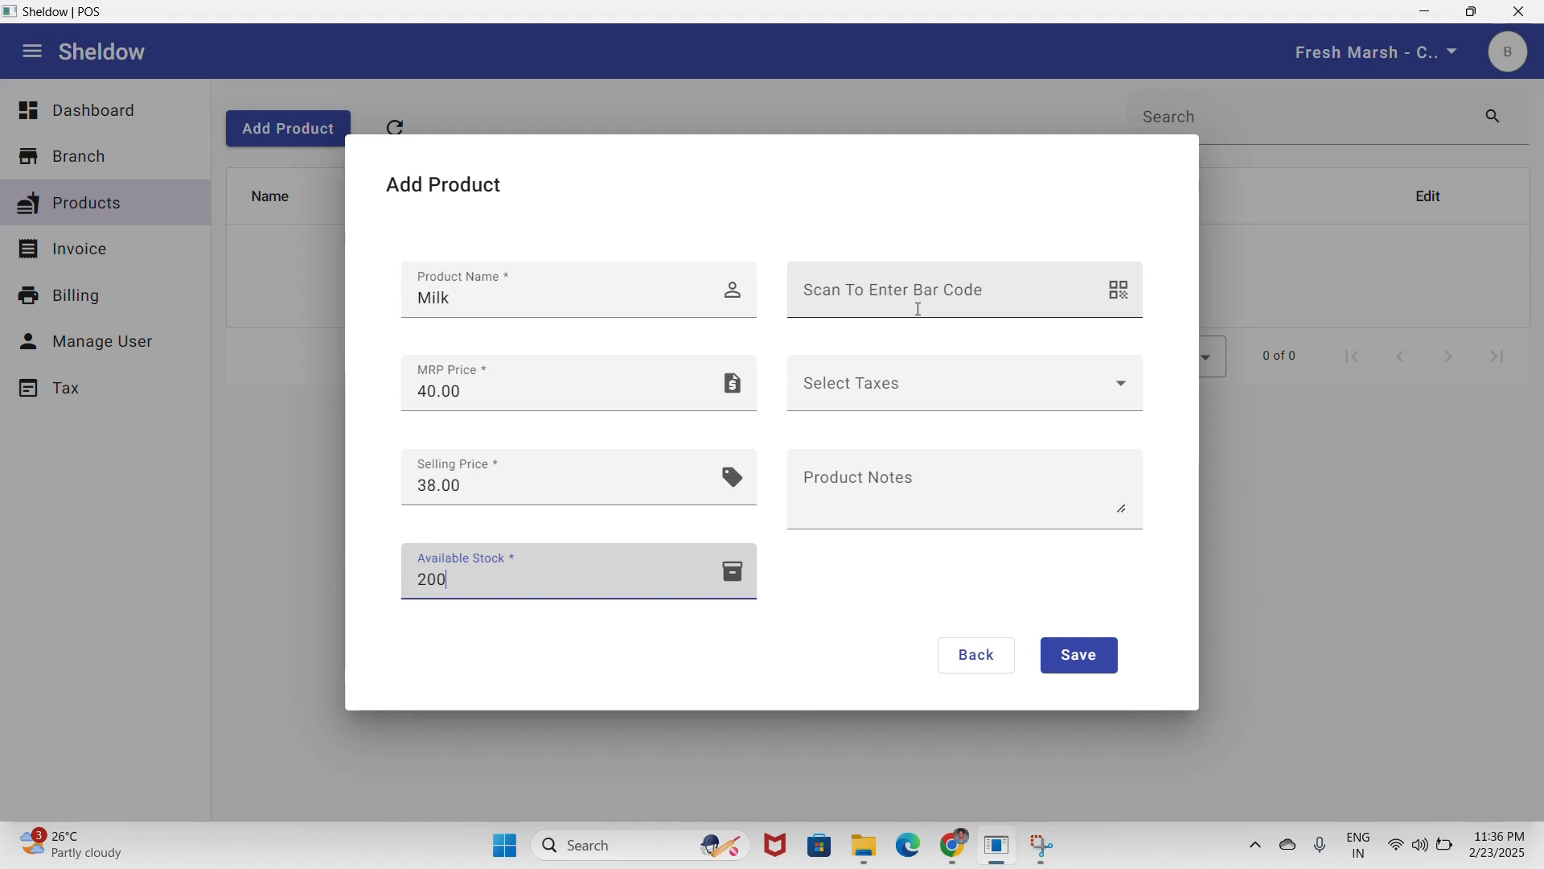
- Set Milk's stock to 200, barcode B0753H9768, note 'Avain Milk', and save it
type("07539768")
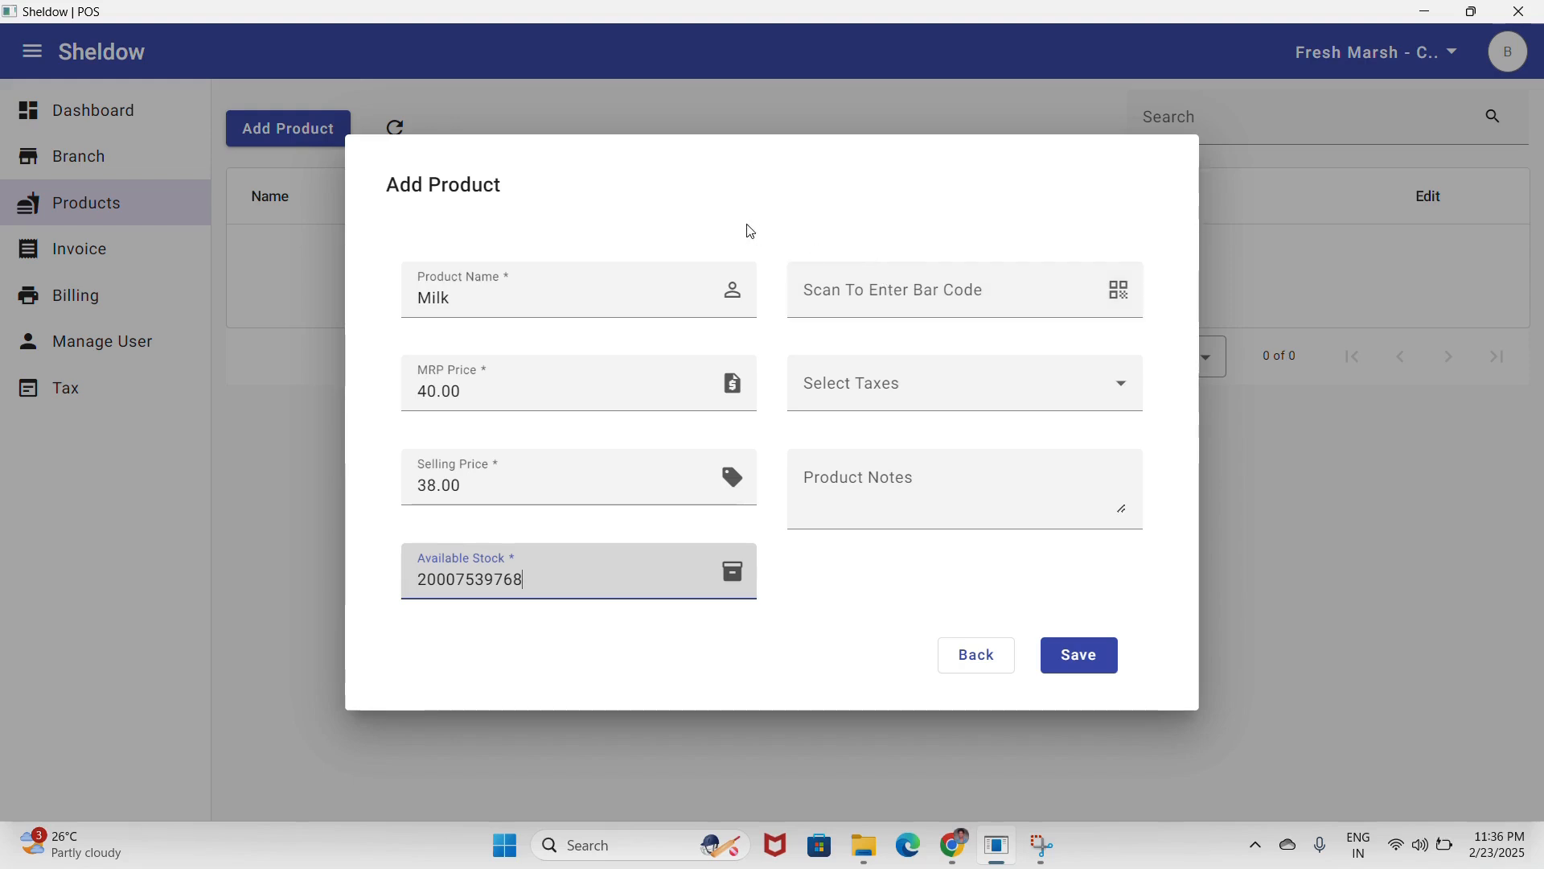
left_click(769, 206)
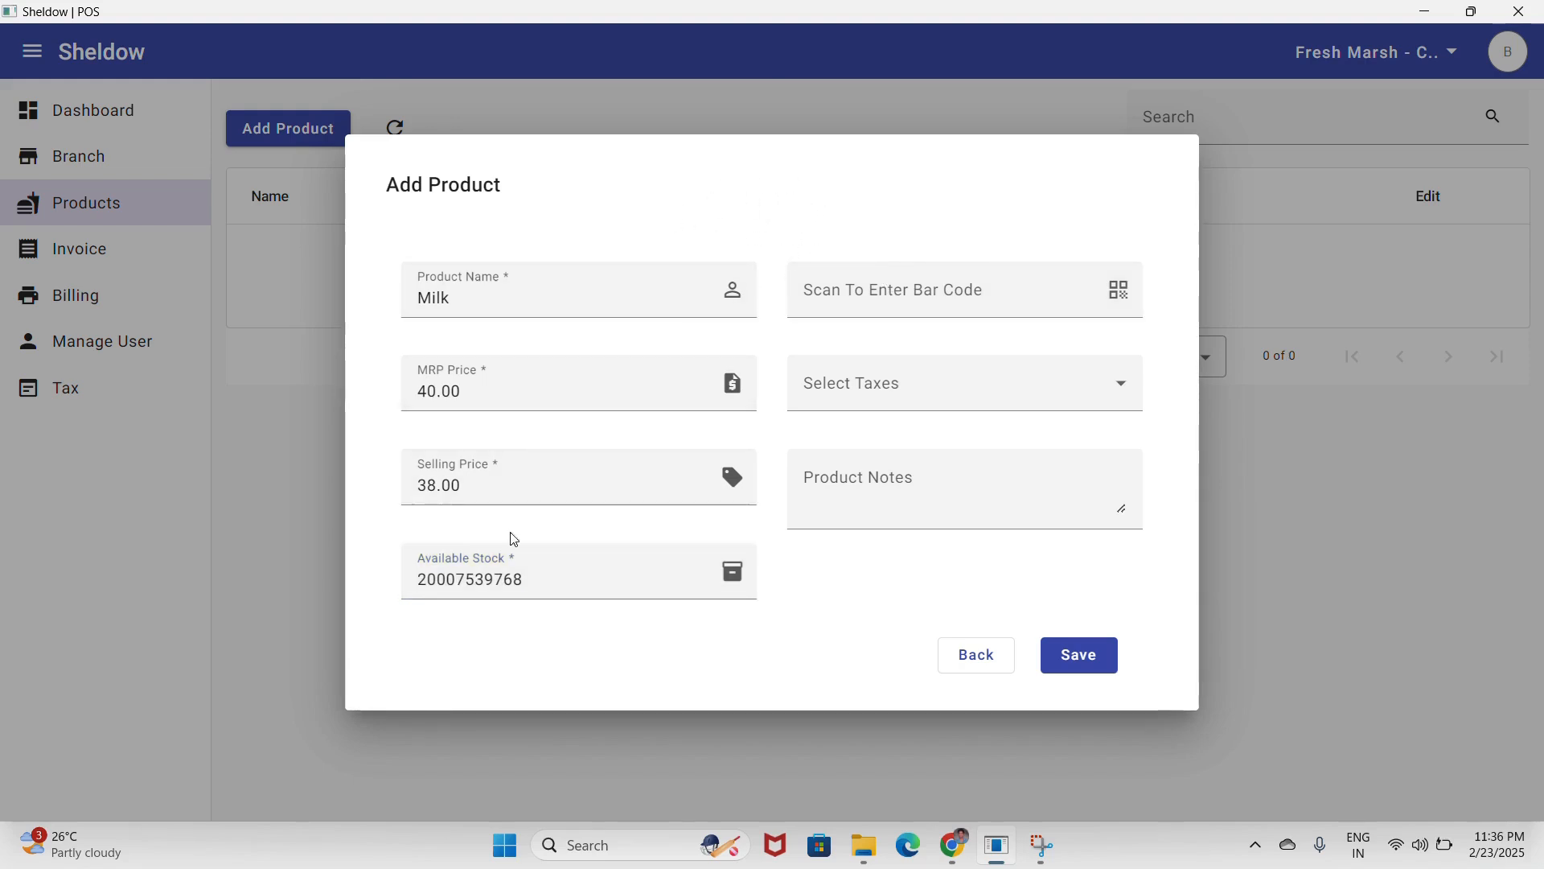
double_click(494, 580)
type("2")
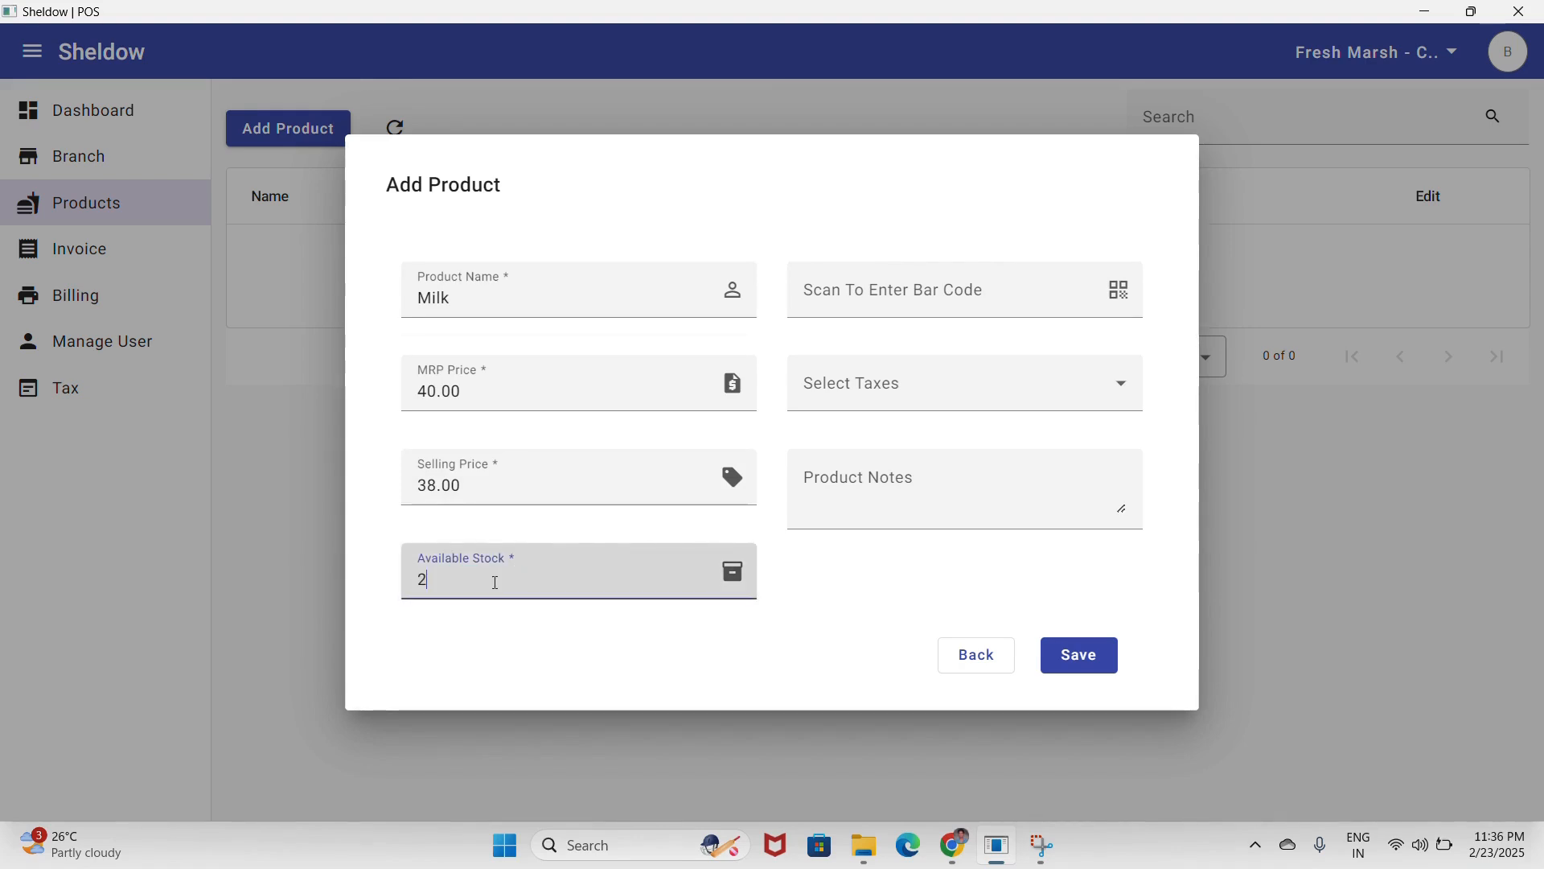
type("00")
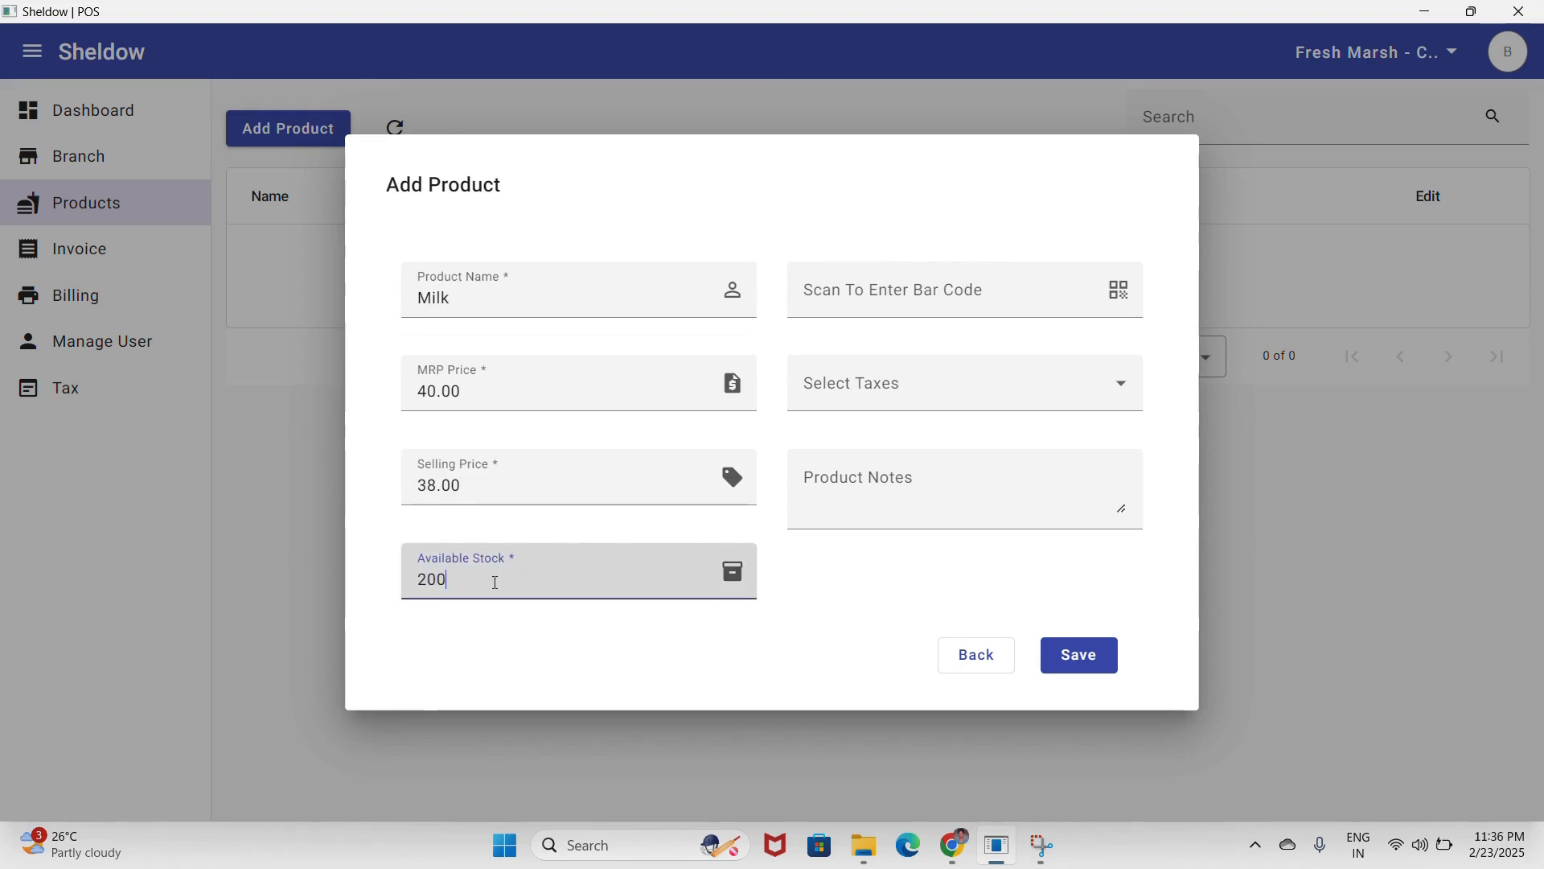
left_click(779, 224)
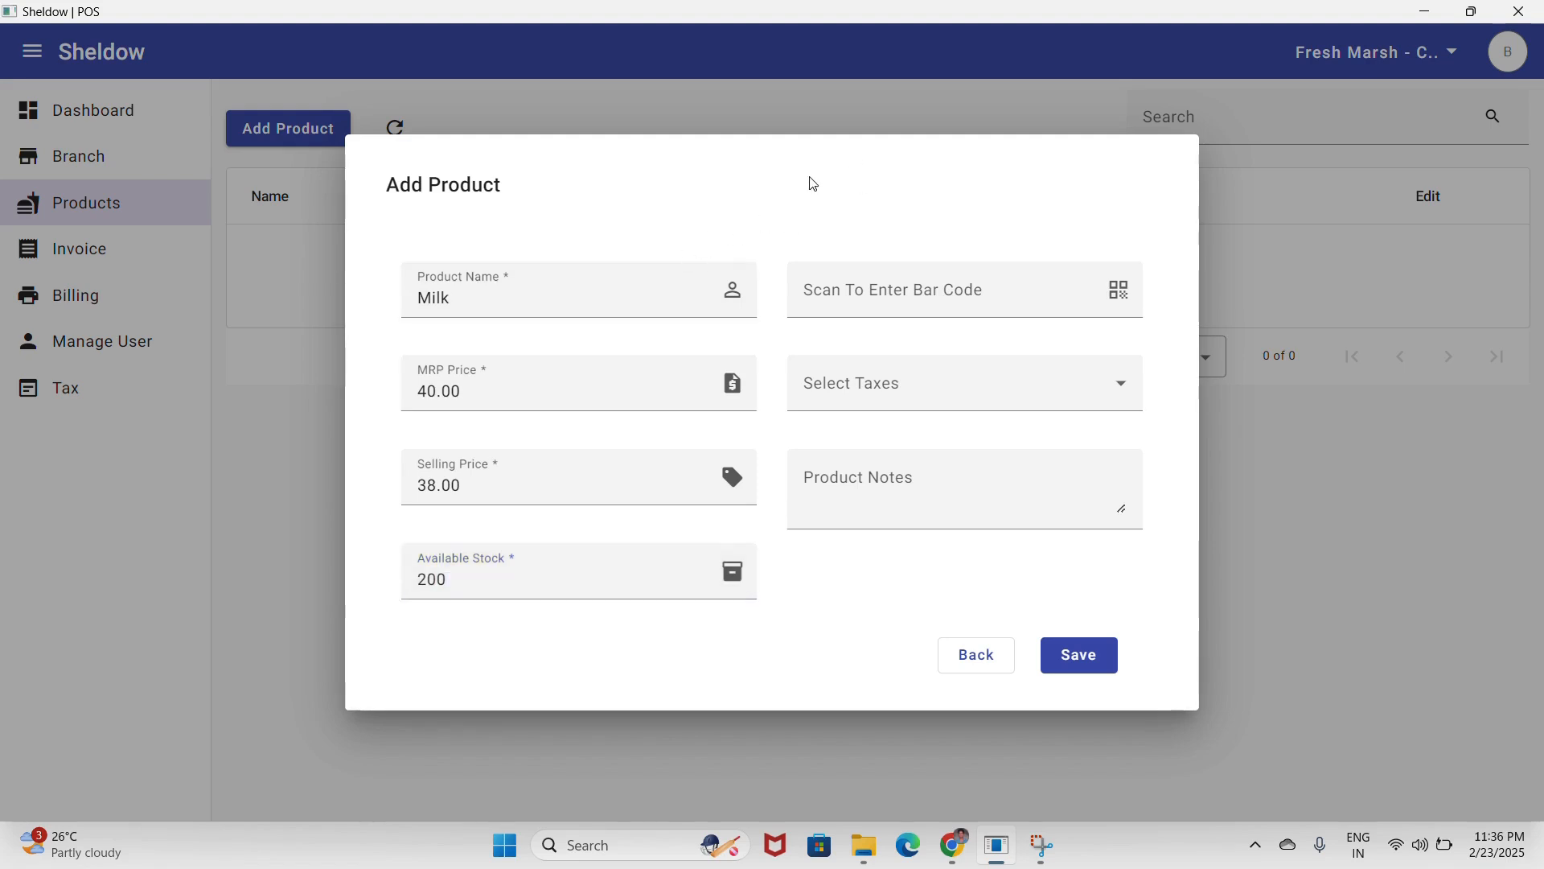
type("B0753H9768")
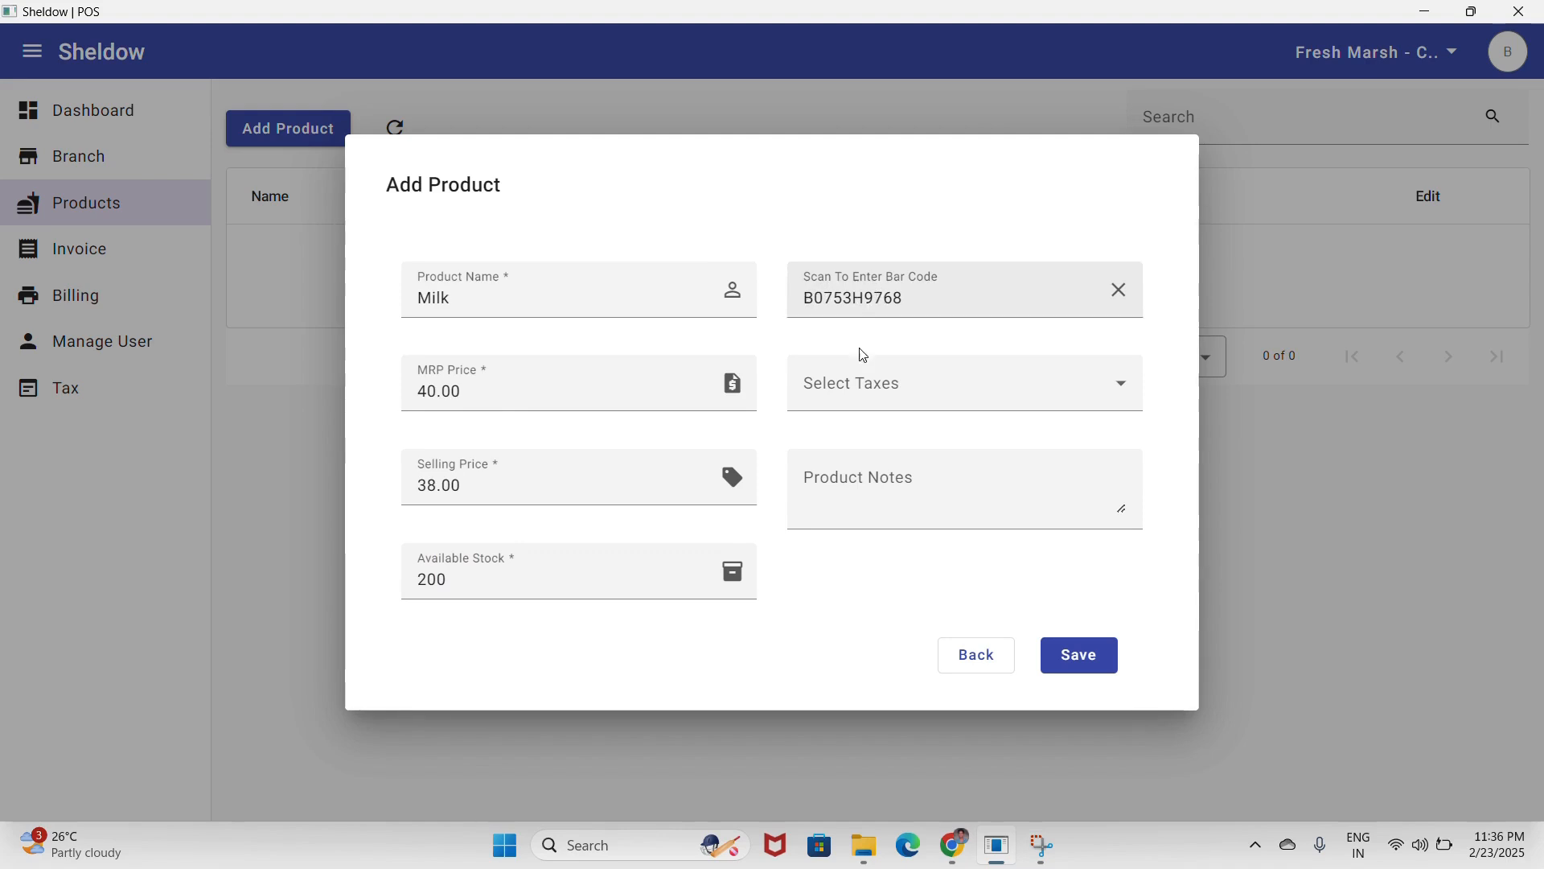
left_click(921, 488)
type("A")
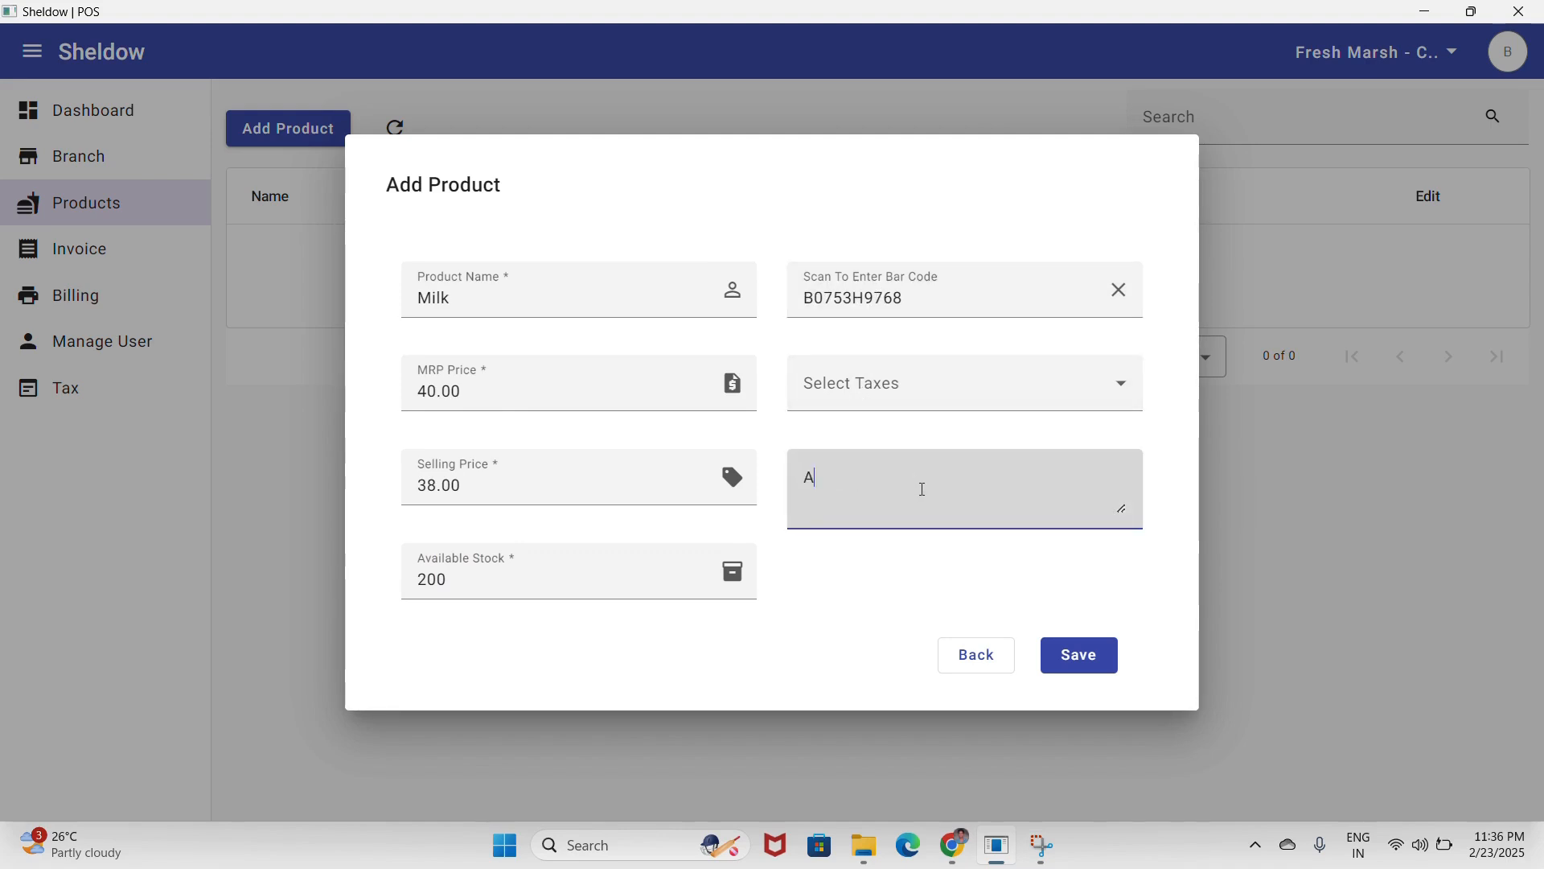
type("vain Mil")
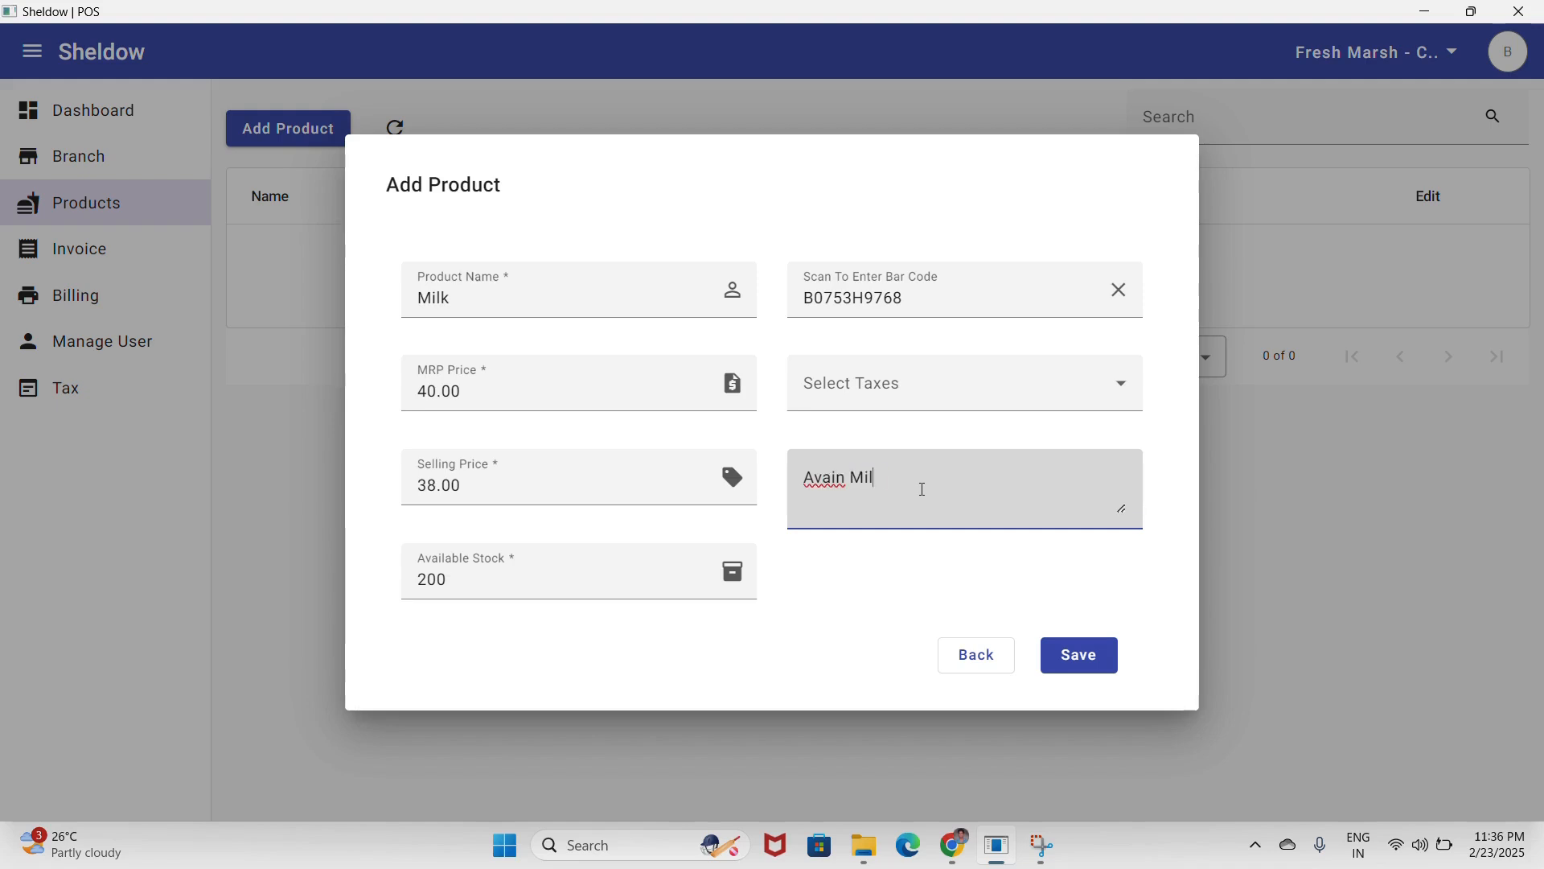
type("k")
left_click(1091, 670)
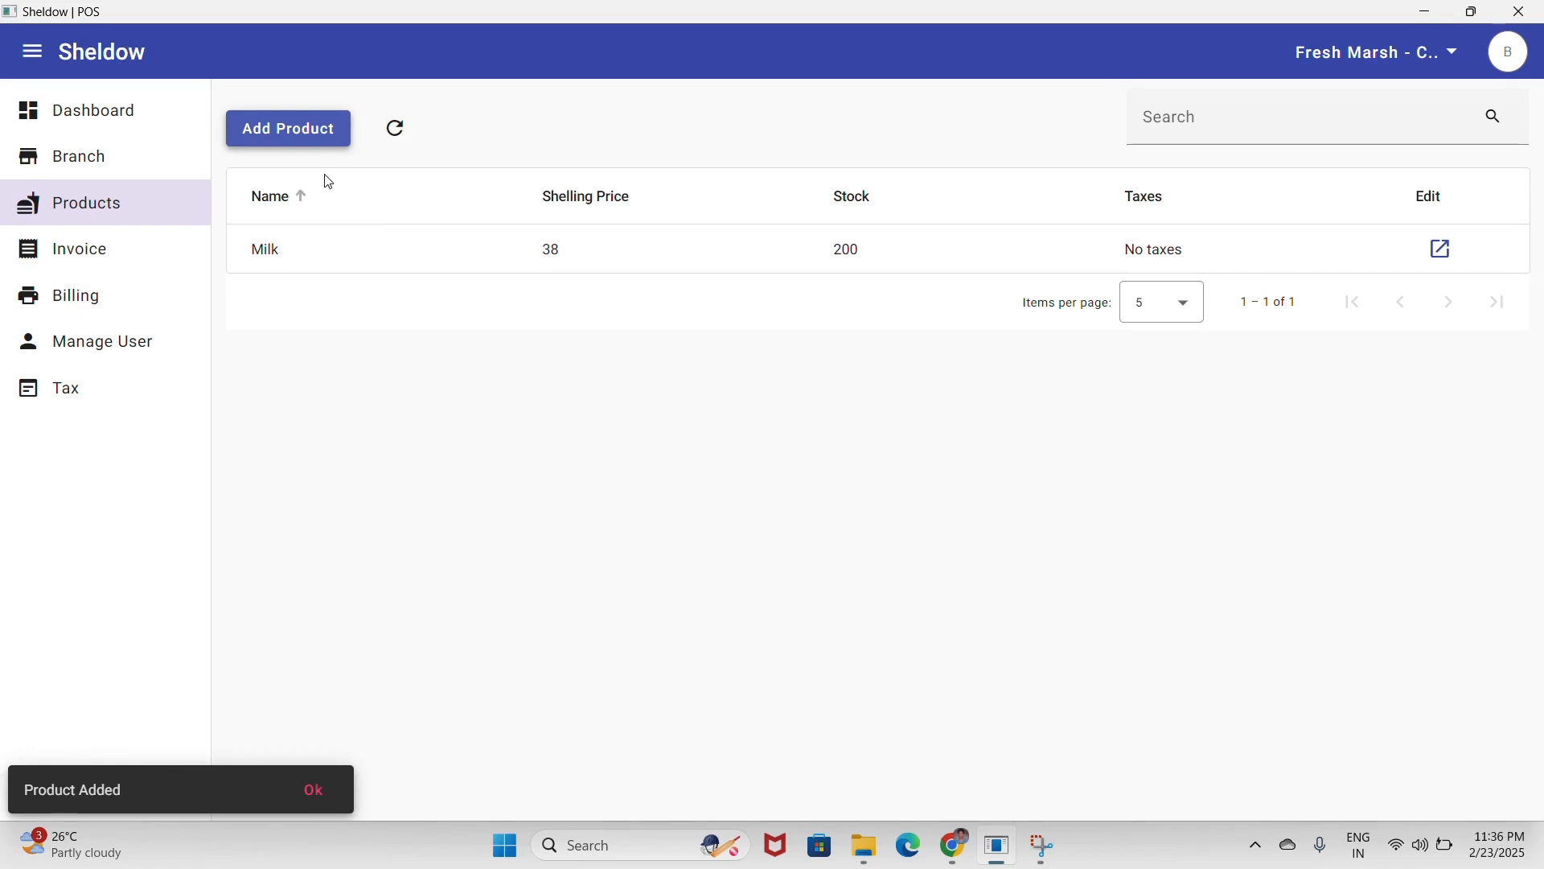
- Add a product Boast with MRP 240, selling price 220 and stock 100
left_click(327, 144)
type("Boast")
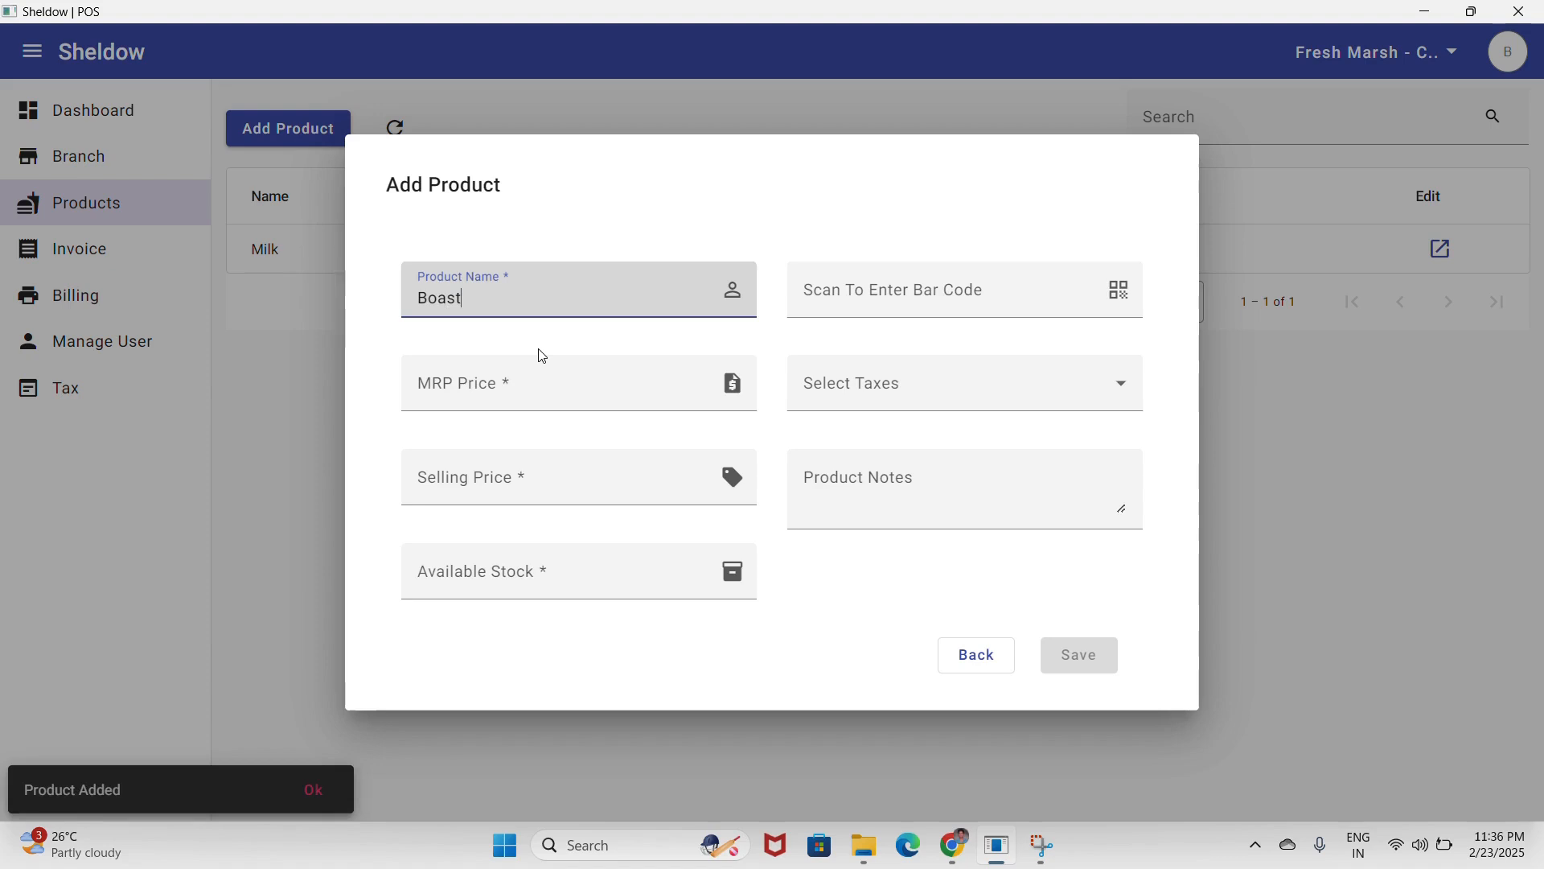
key("Tab")
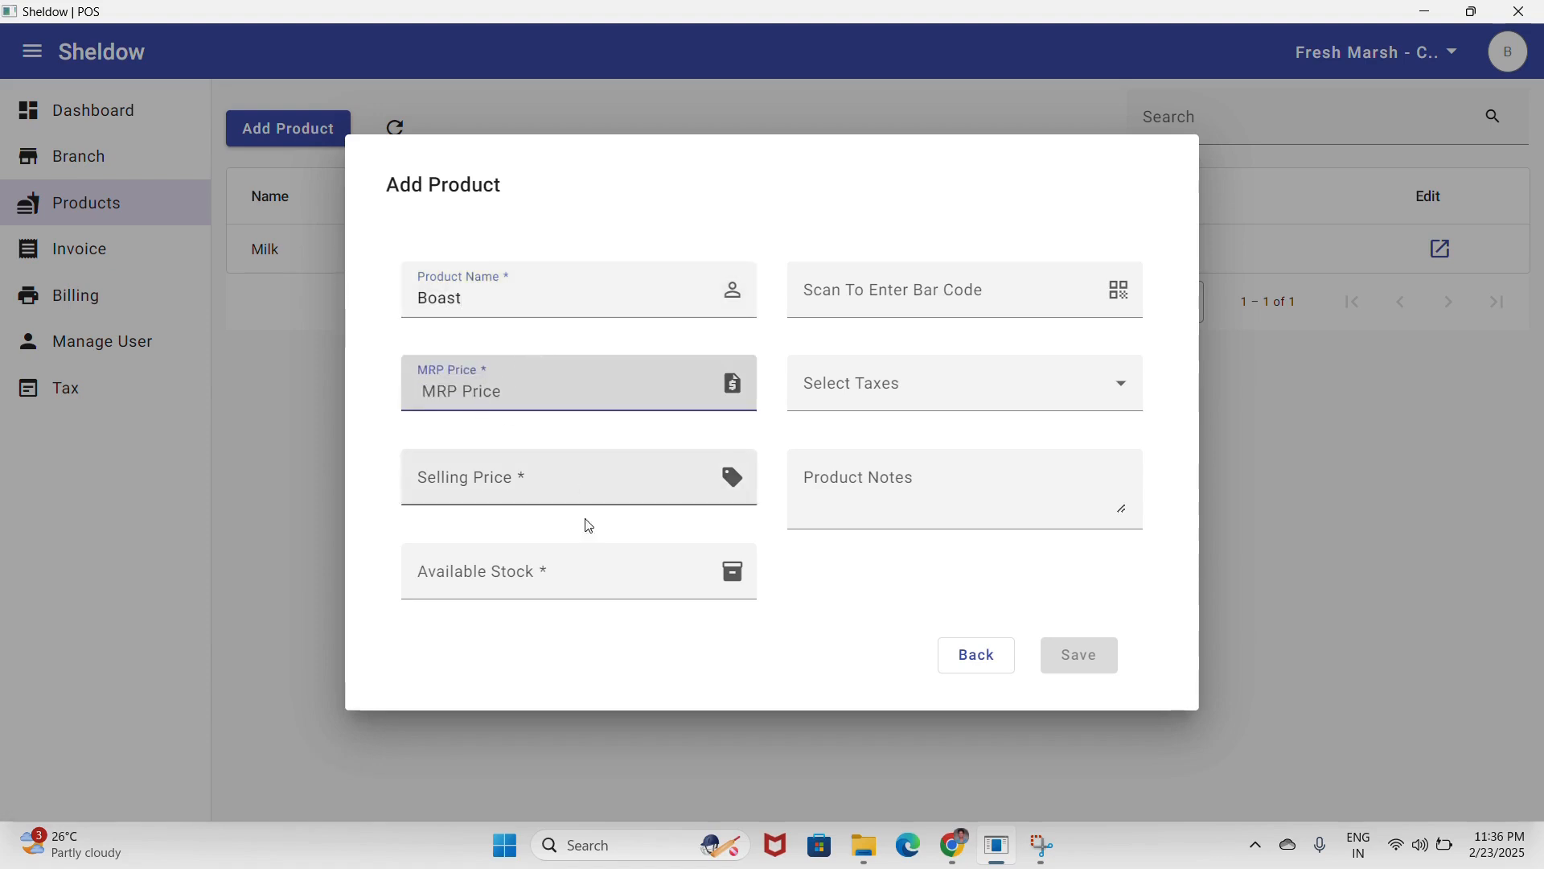
type("240")
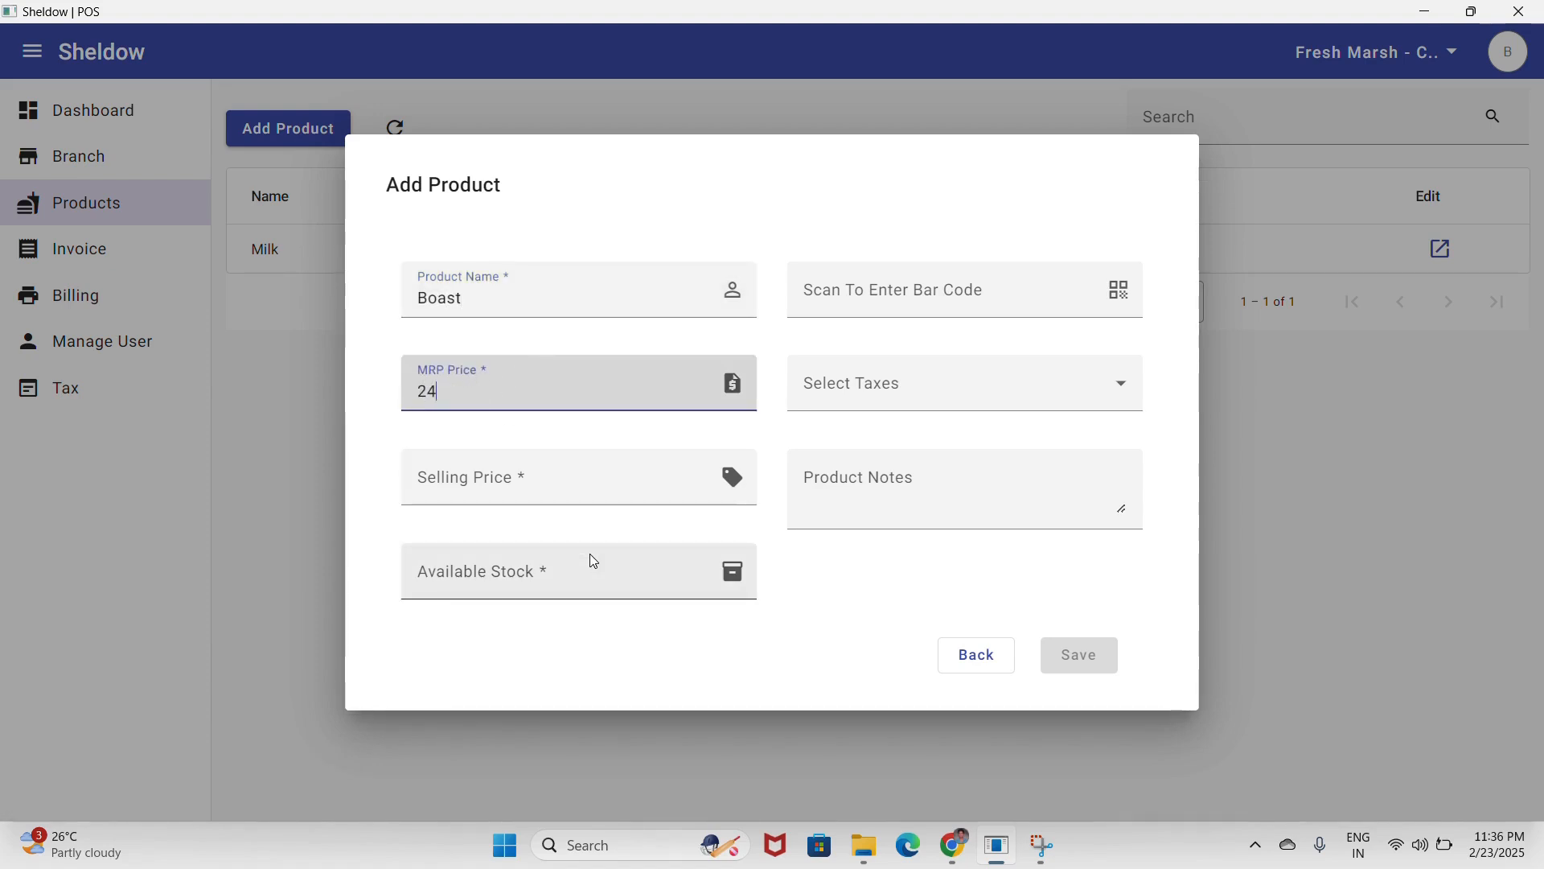
left_click(518, 481)
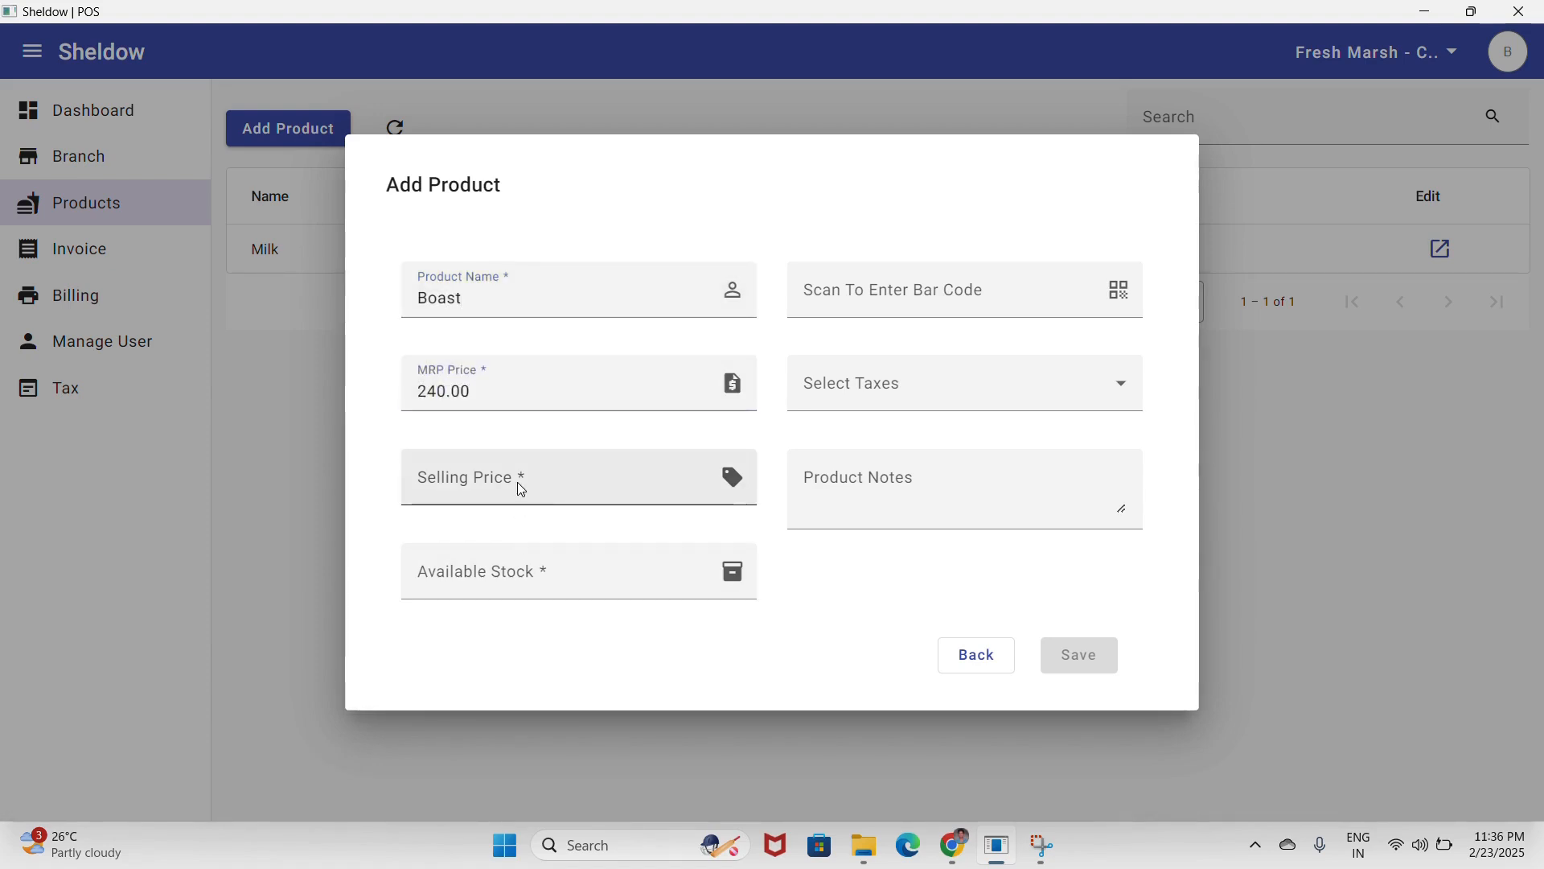
type("220")
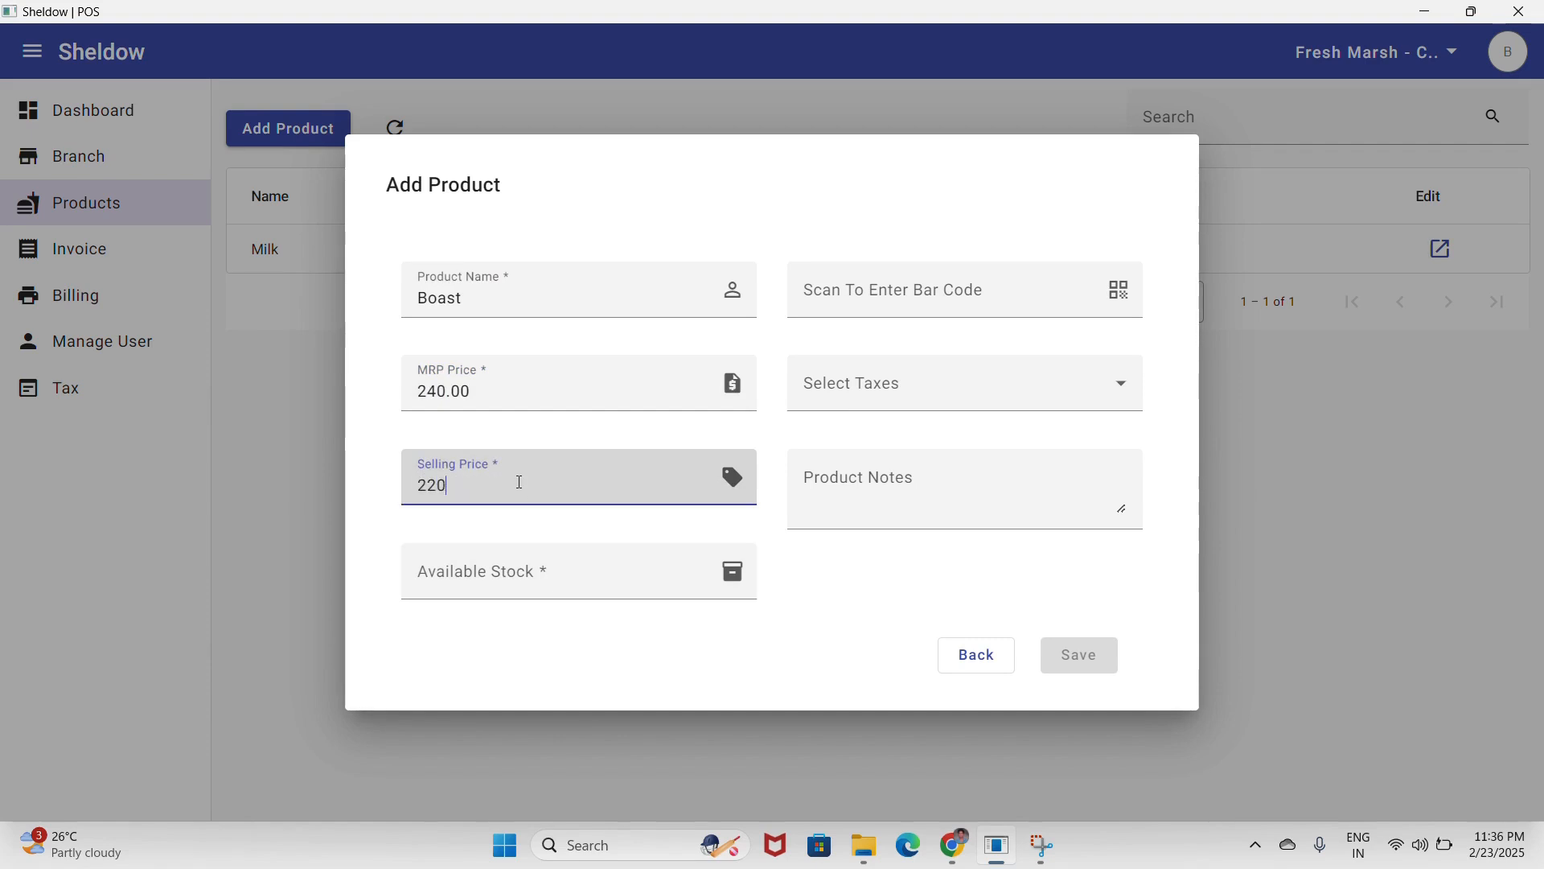
left_click(518, 558)
type("100")
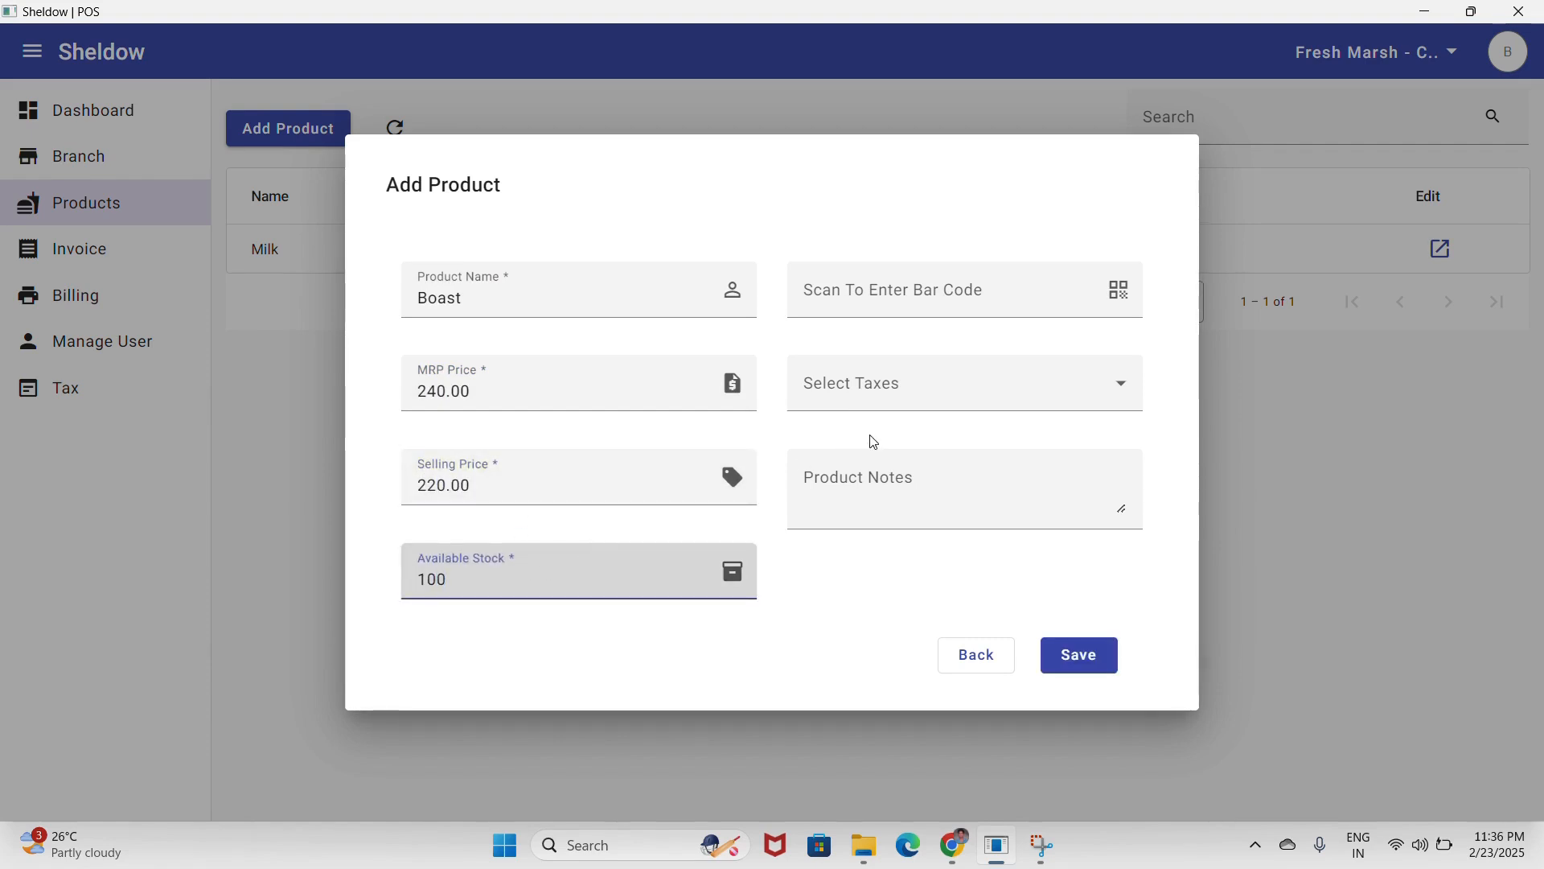
- Add the note 'Boost 500 gms', save Boast, and go to the Billing page
left_click(868, 479)
type("B")
key("BackSpace")
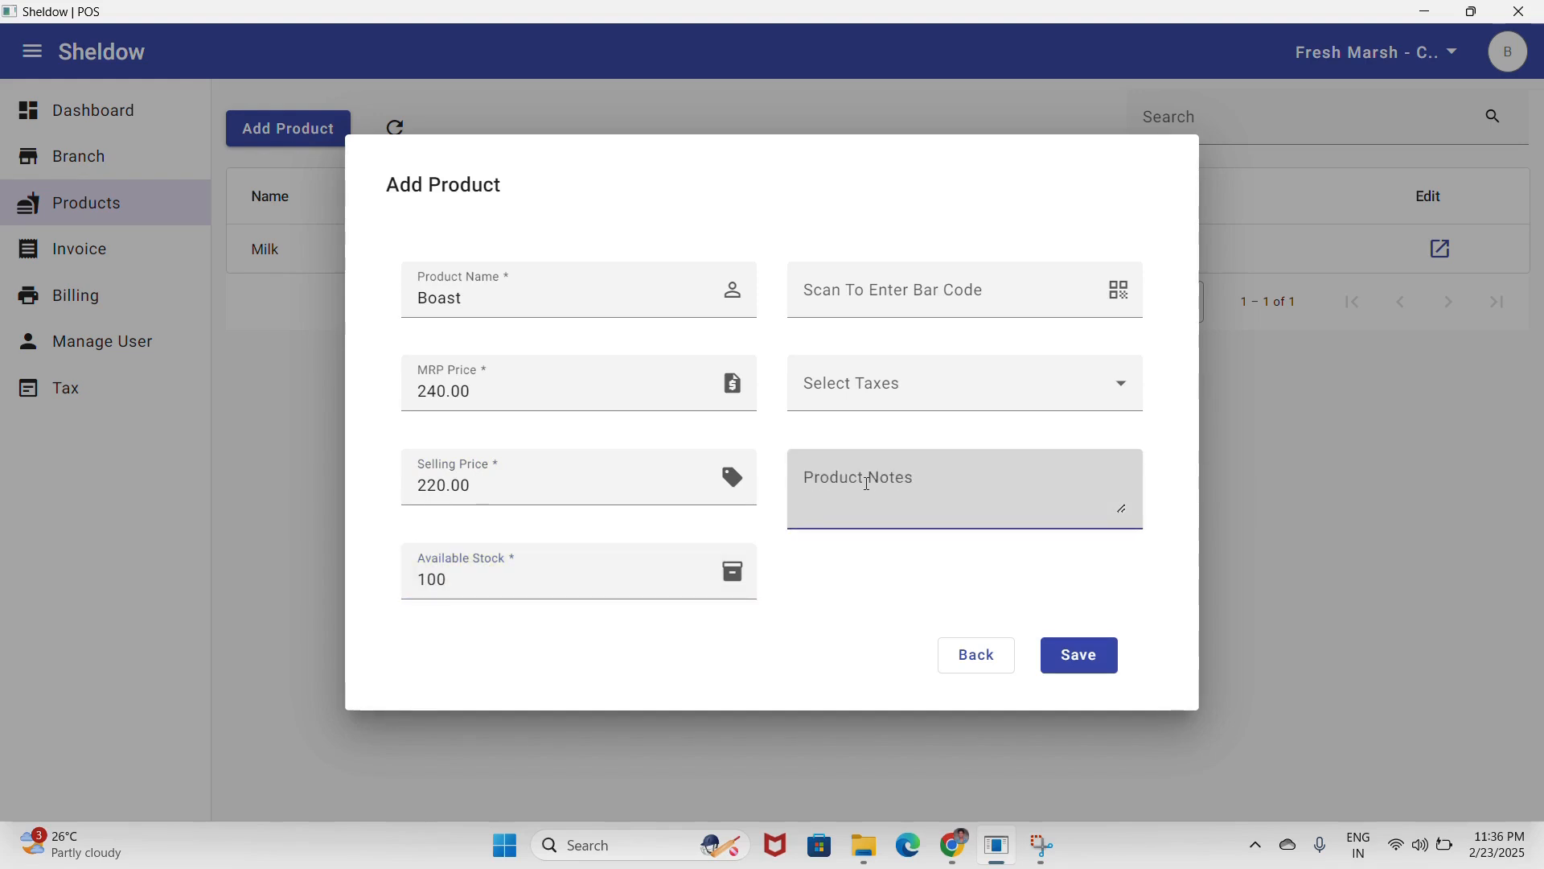
type("Boost 50")
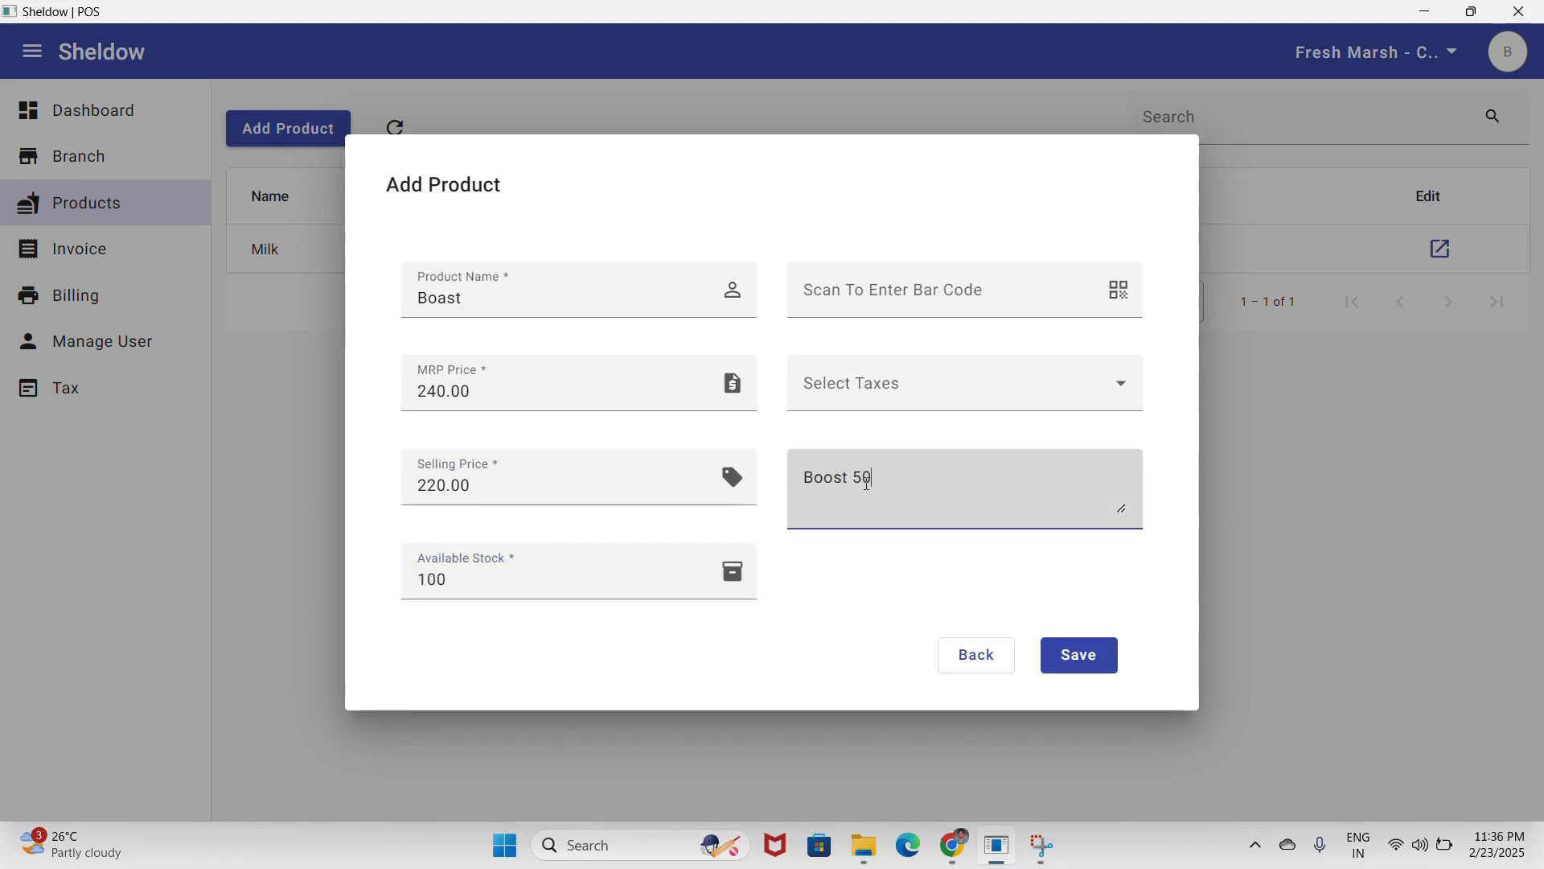
type("0 gms")
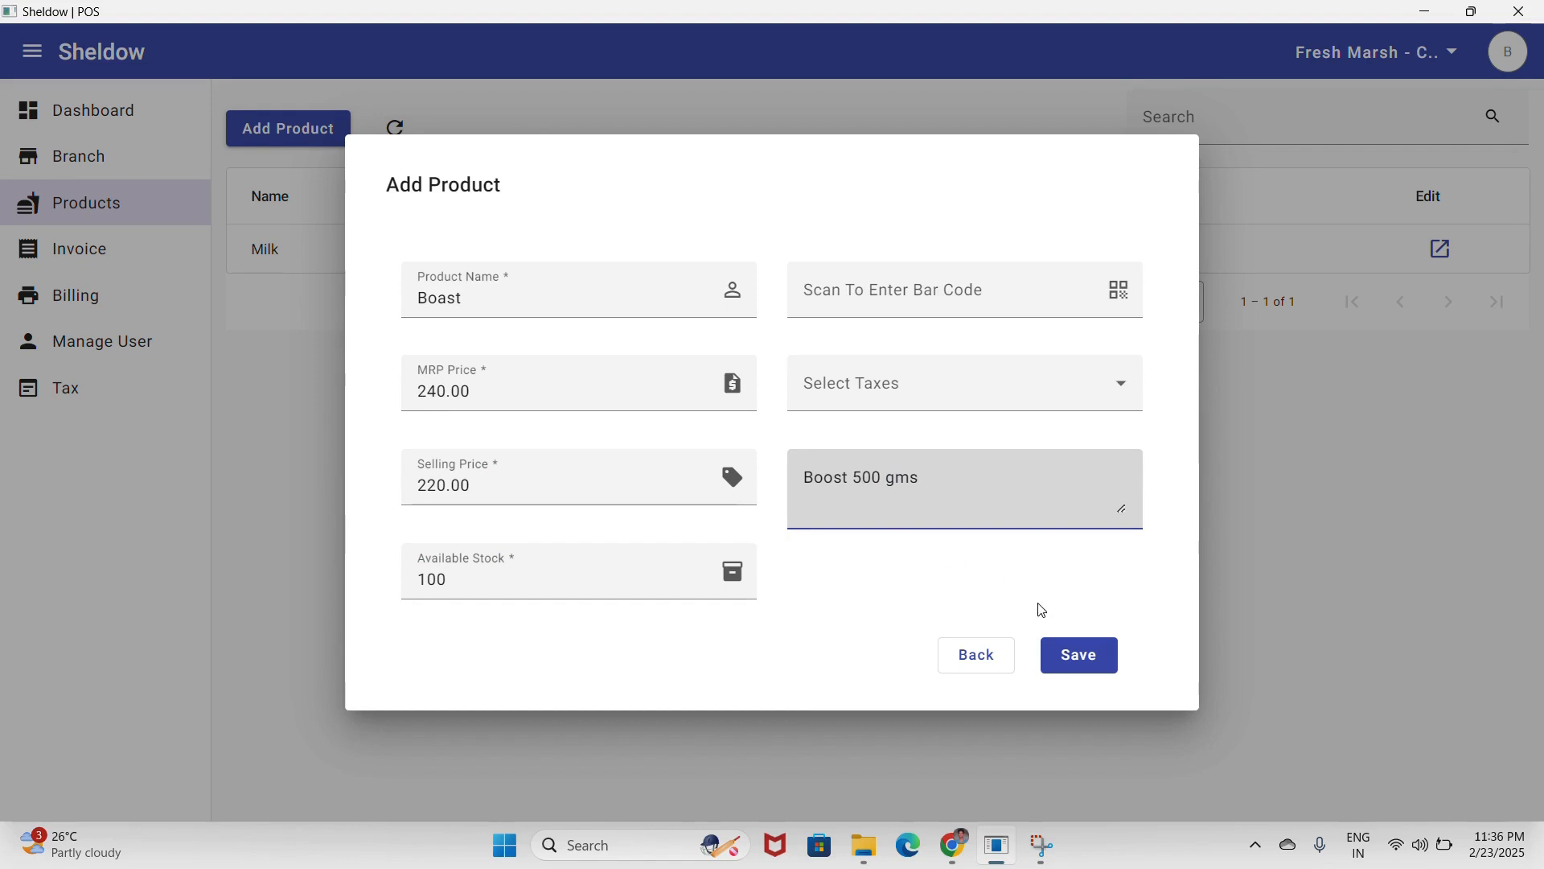
left_click(1079, 654)
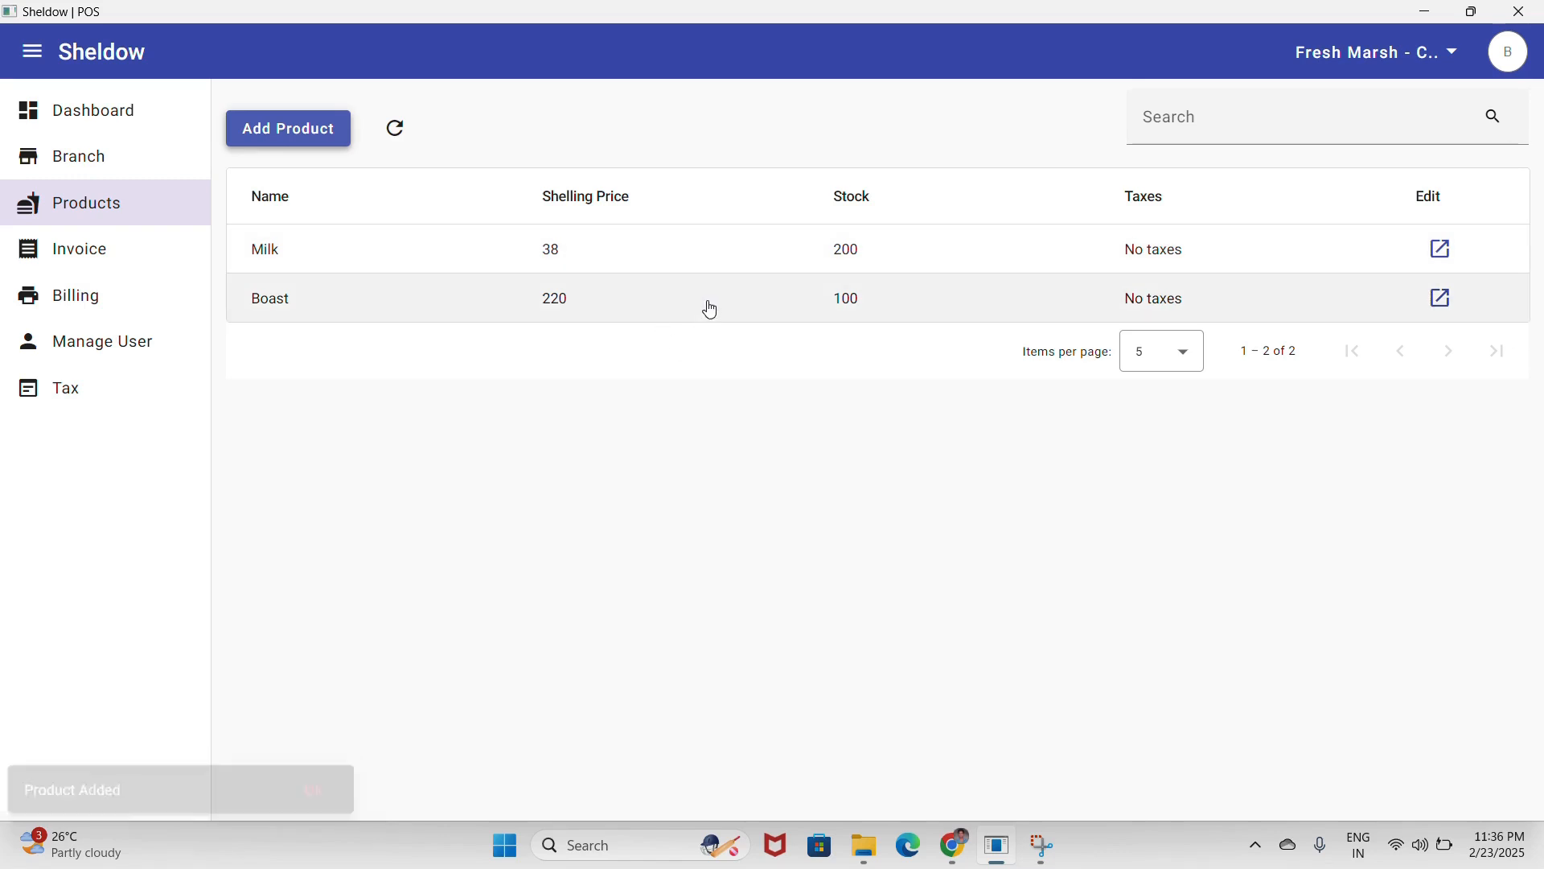
left_click(62, 302)
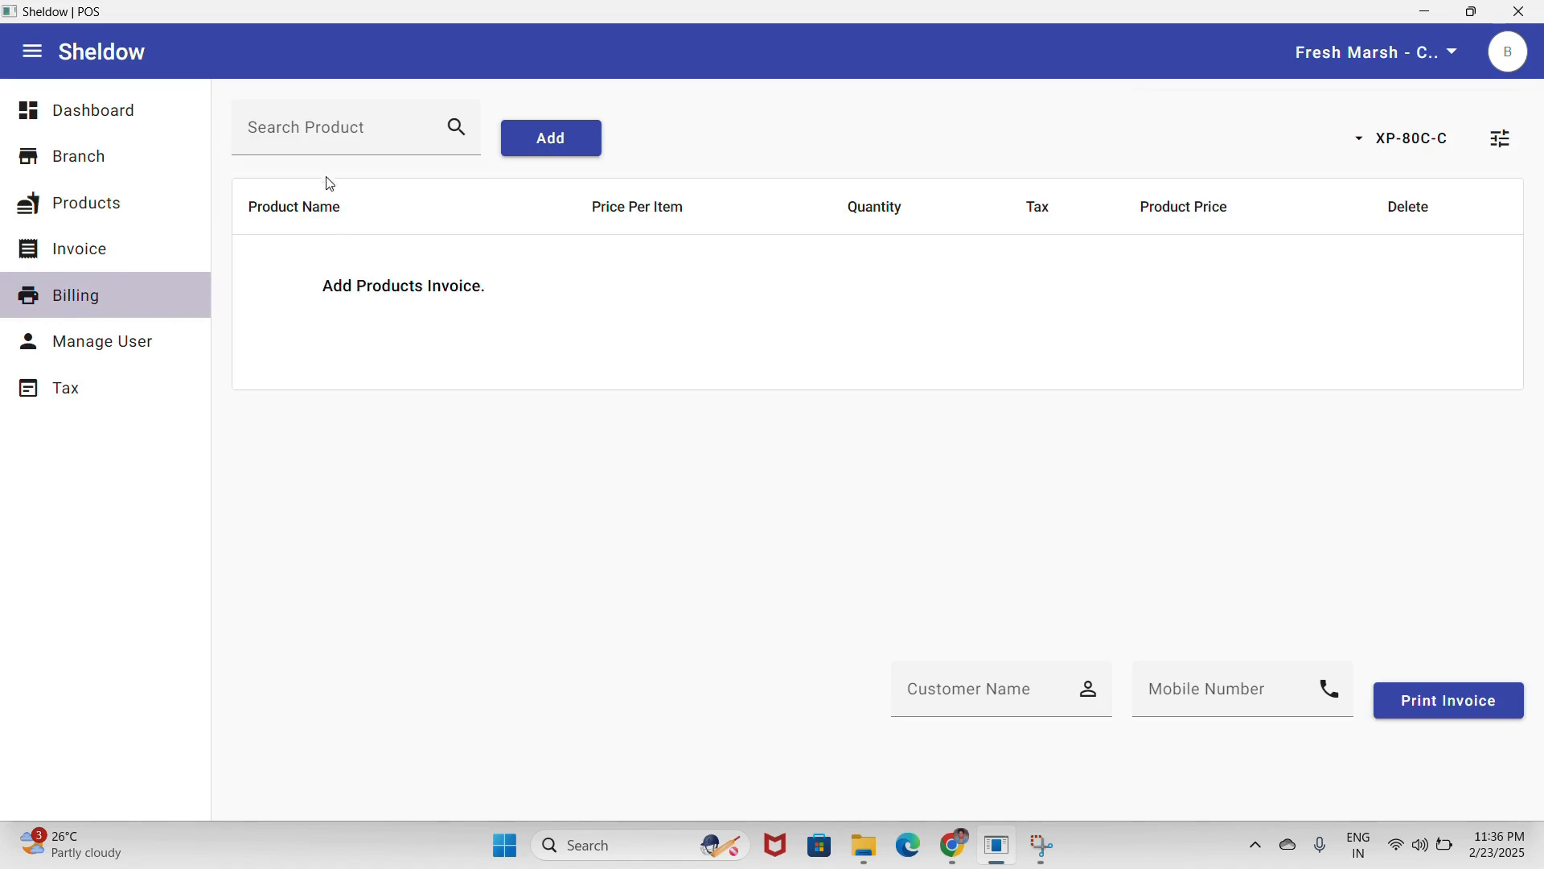
- Add Milk to the bill with quantity 2 (76.00)
left_click(364, 129)
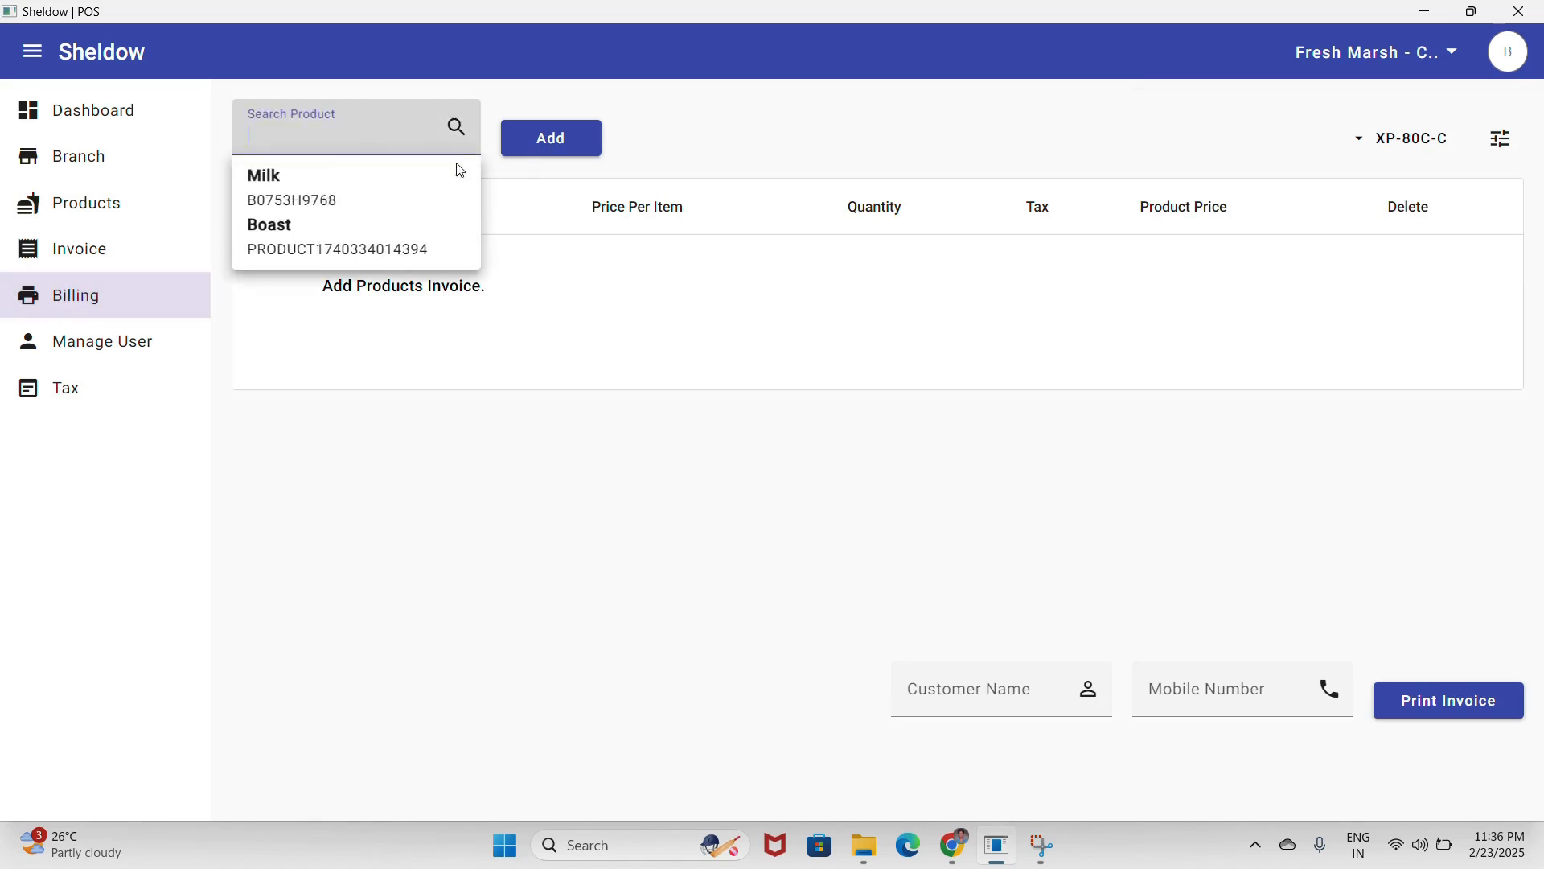
type("Milk")
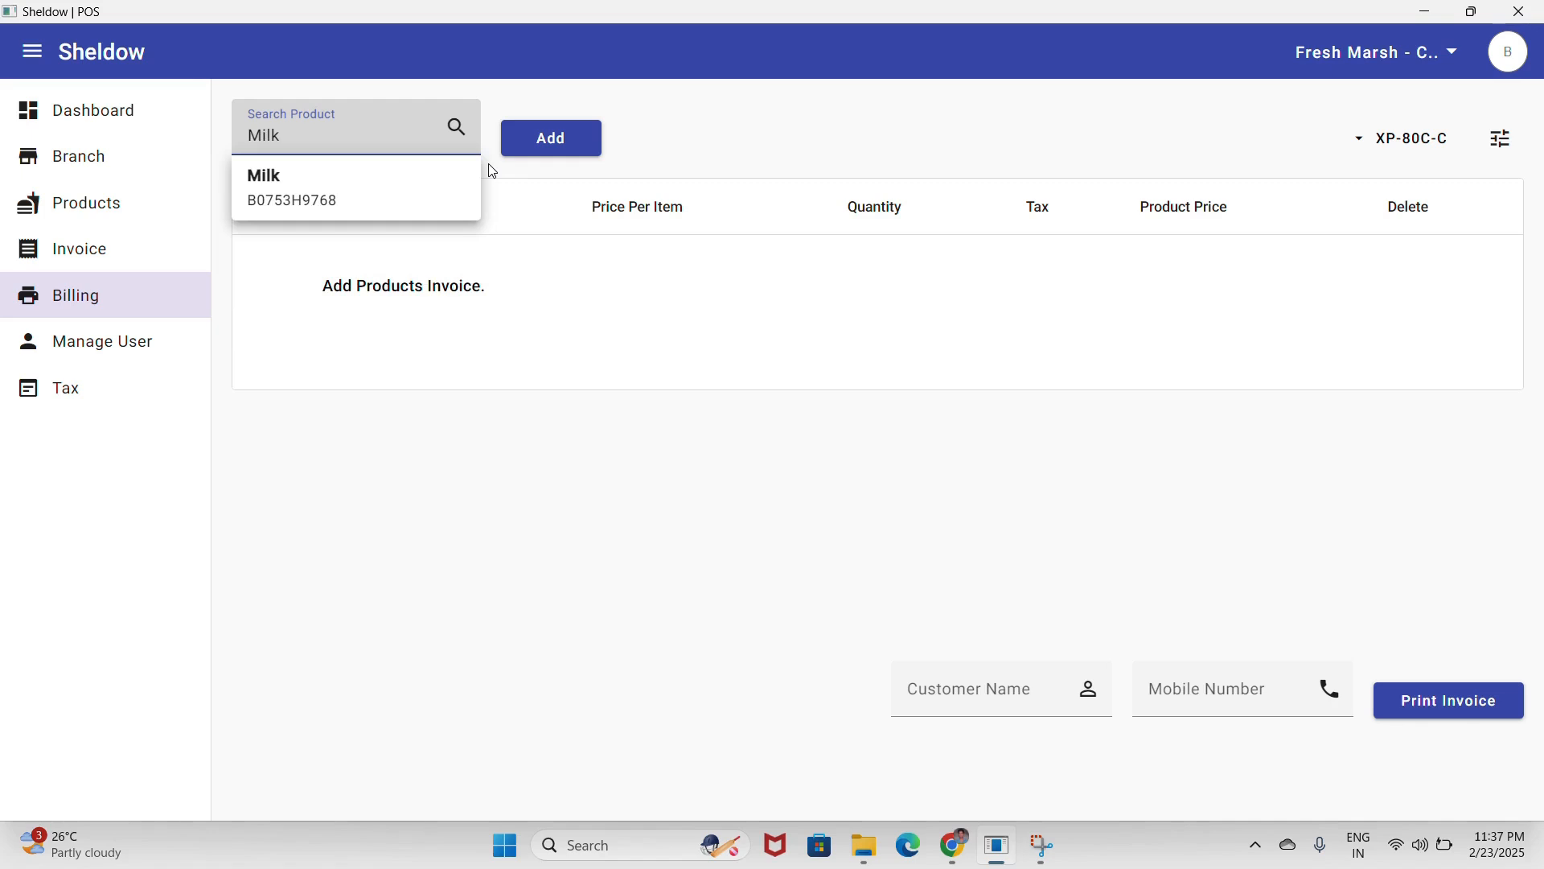
key("BackSpace")
key("BackSpace")
key("BackSpace")
key("BackSpace")
left_click(697, 158)
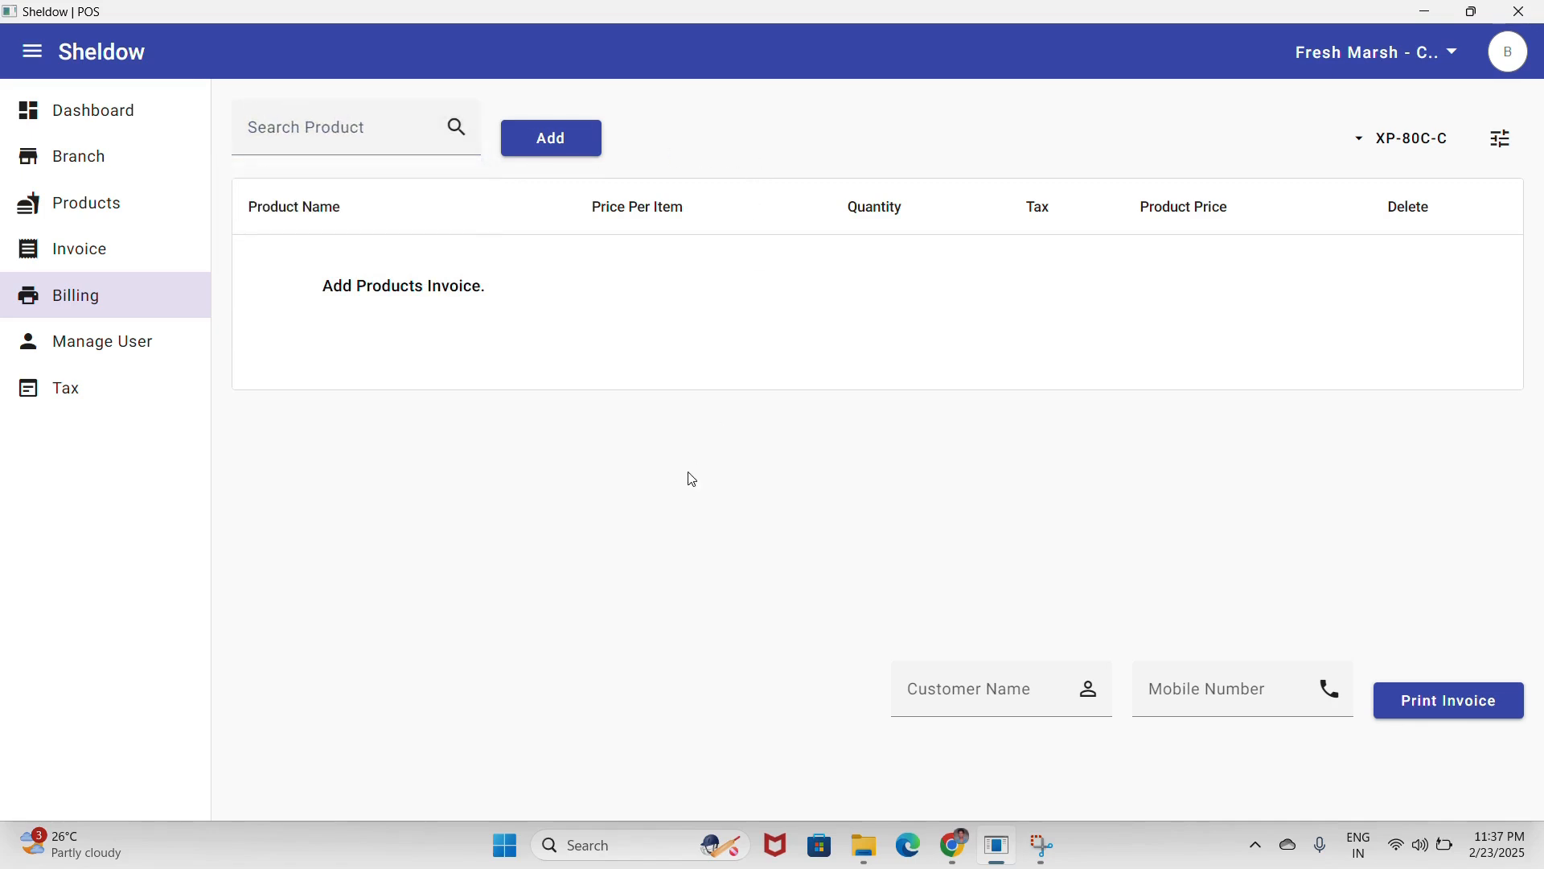
key("Return")
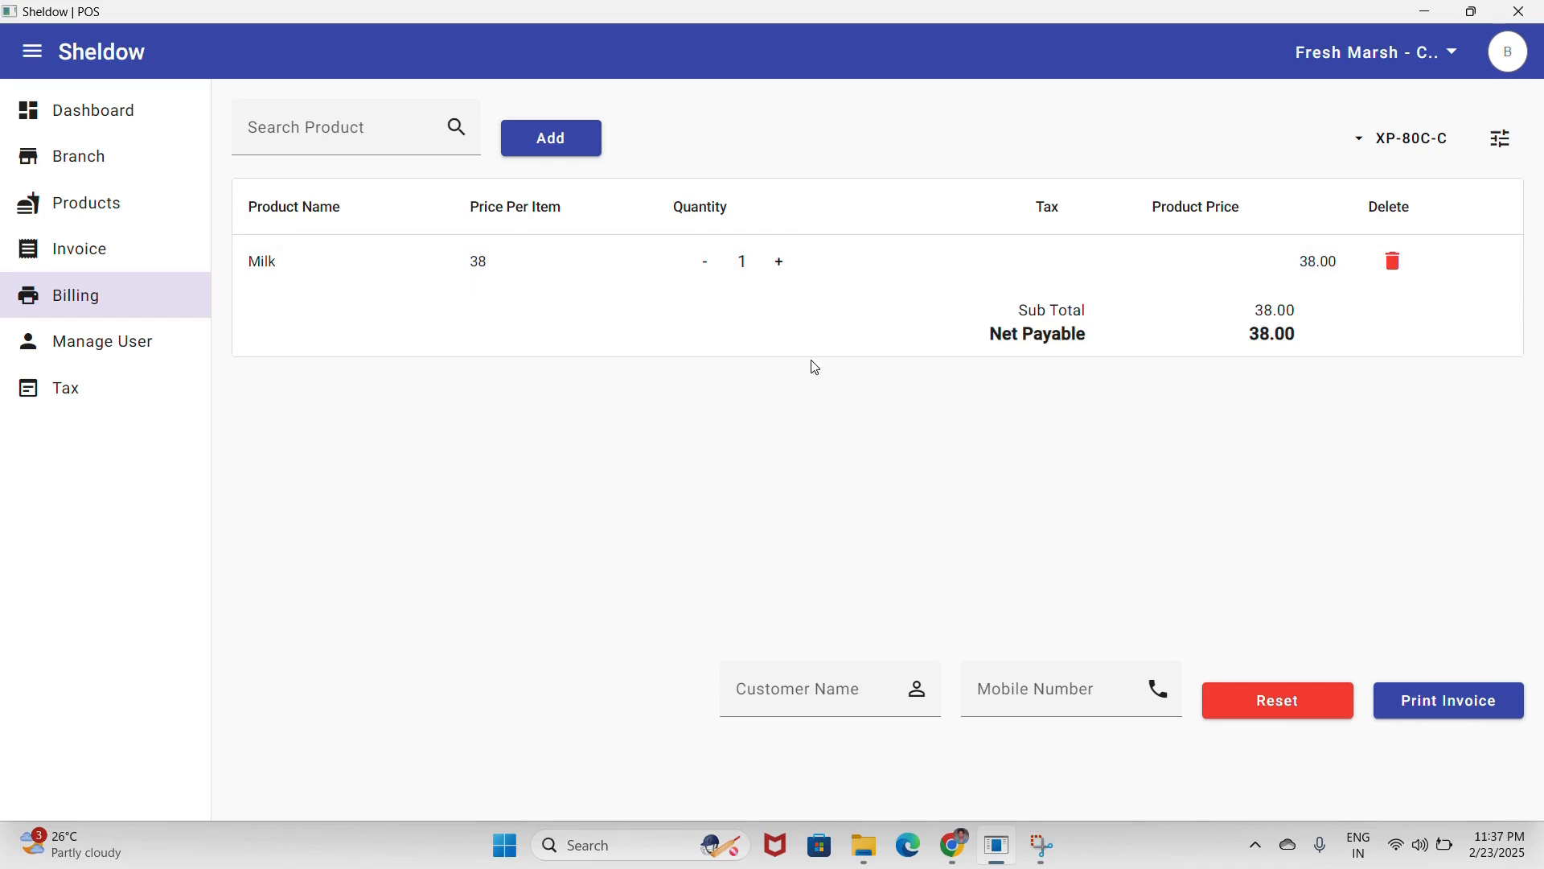
key("Return")
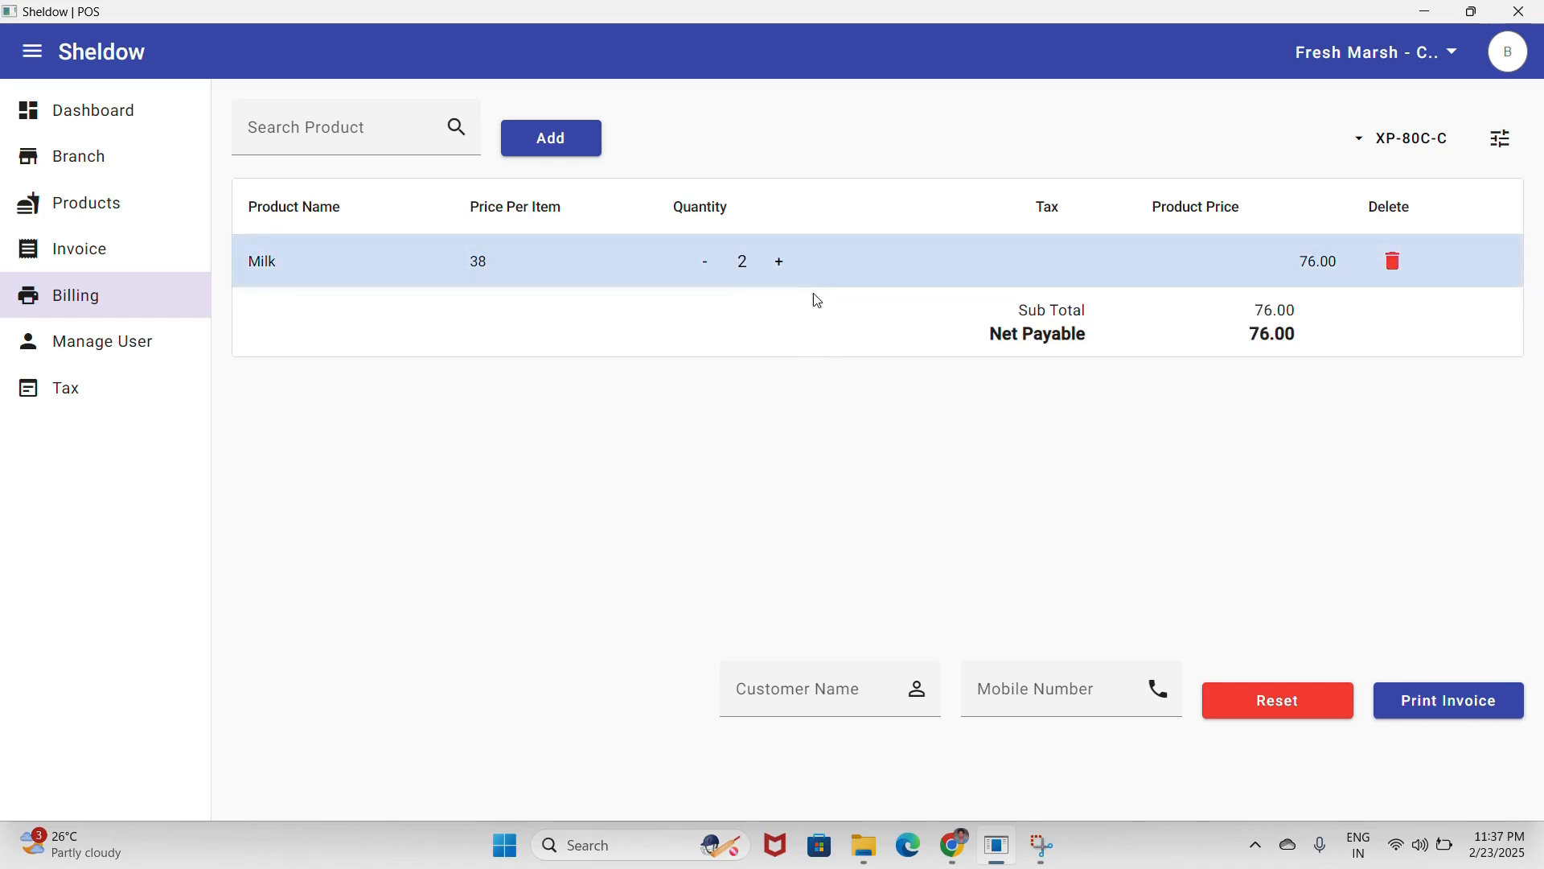
- Add one Boast (220.00) to the bill
left_click(379, 131)
type("Boo")
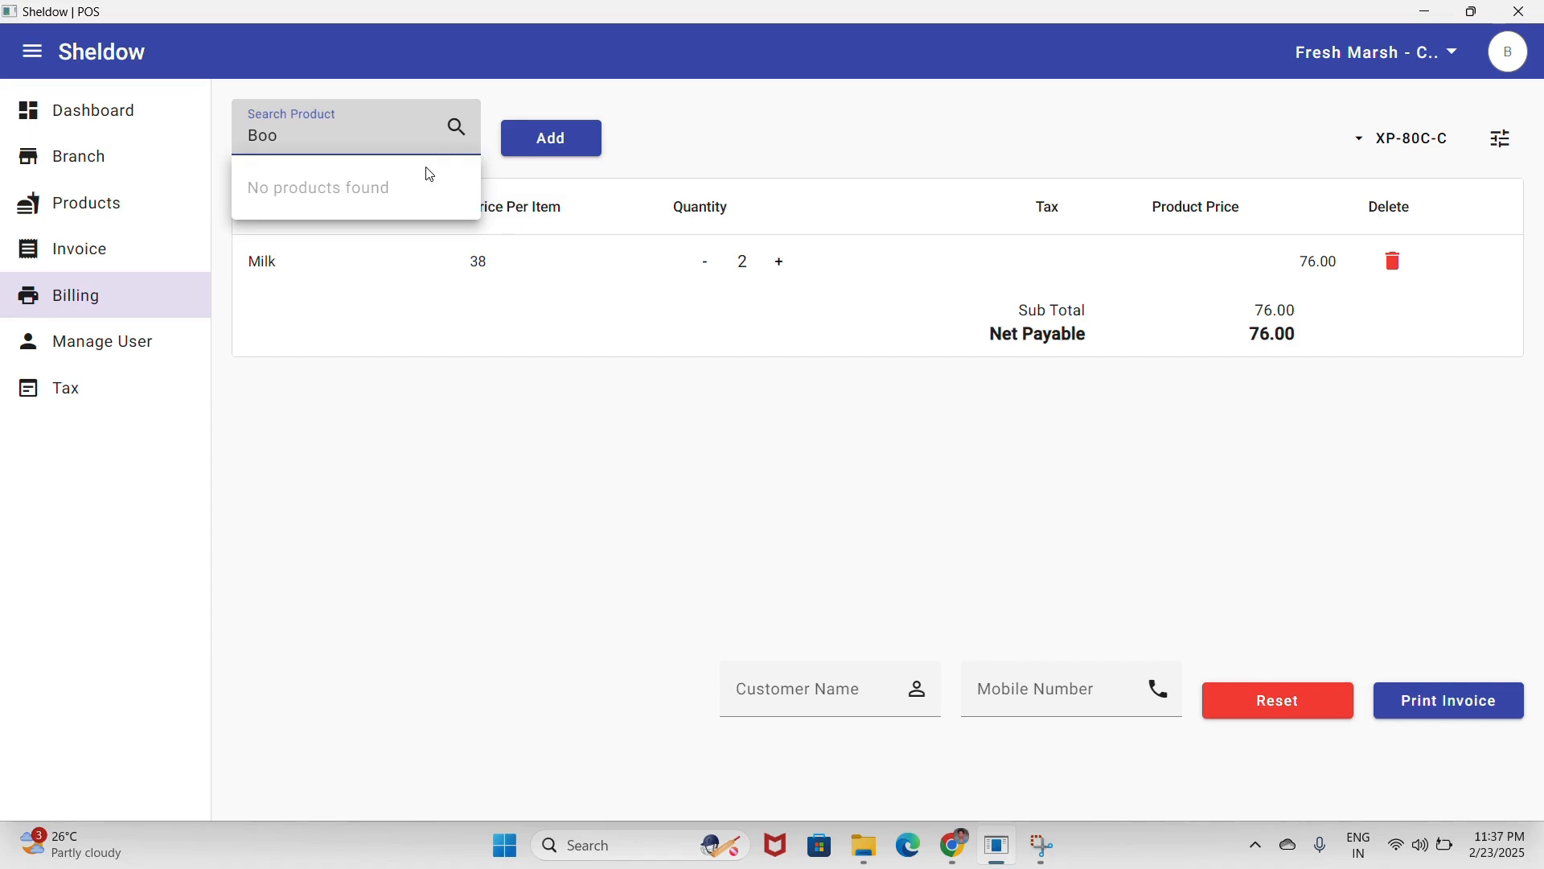
key("BackSpace")
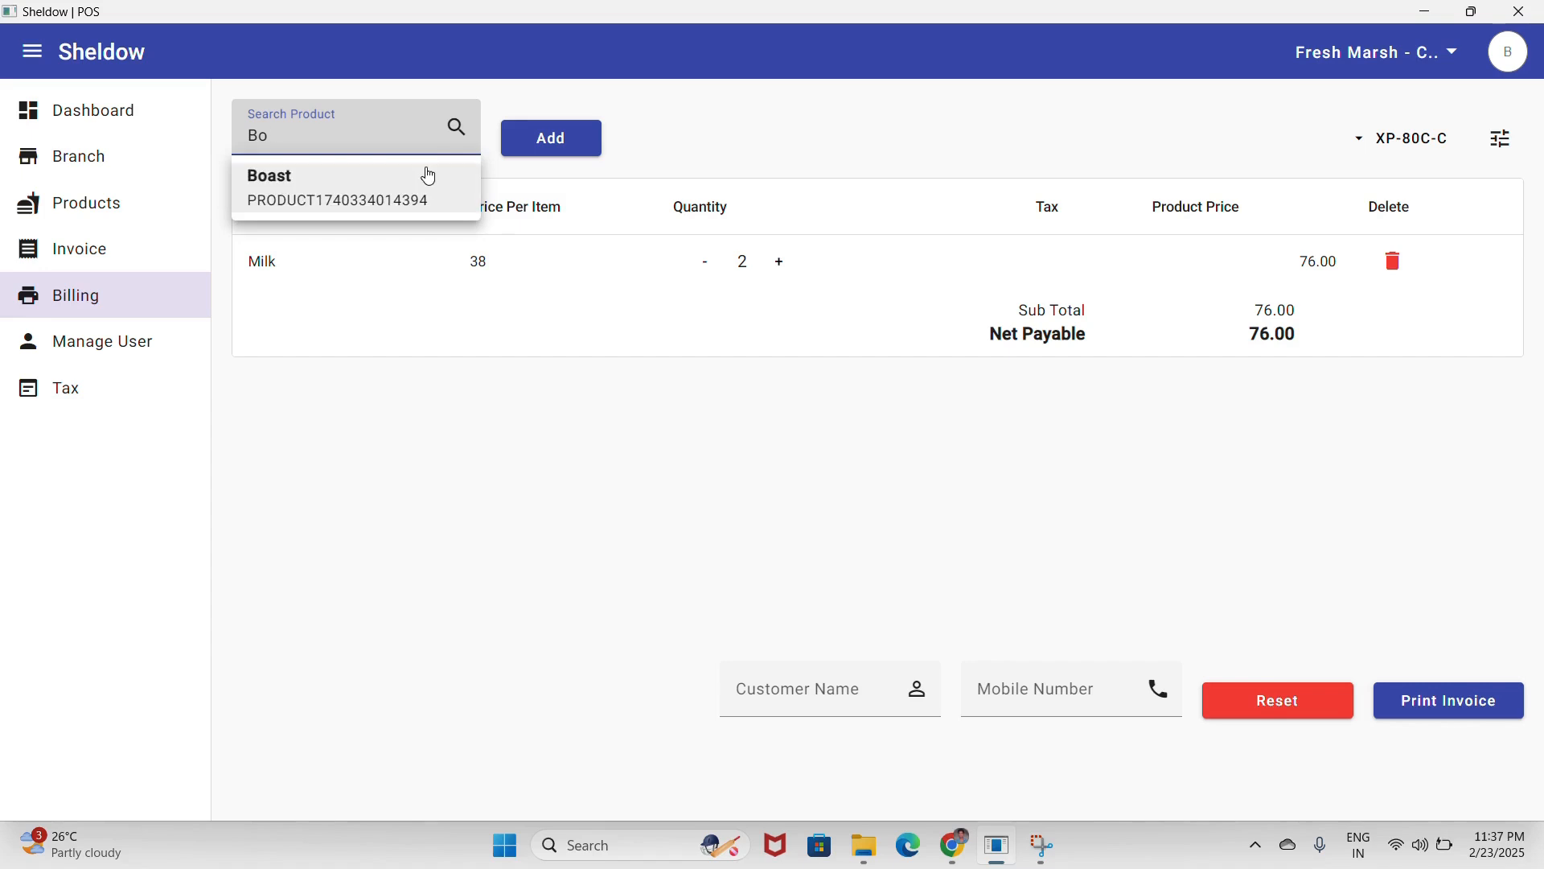
left_click(377, 197)
left_click(551, 142)
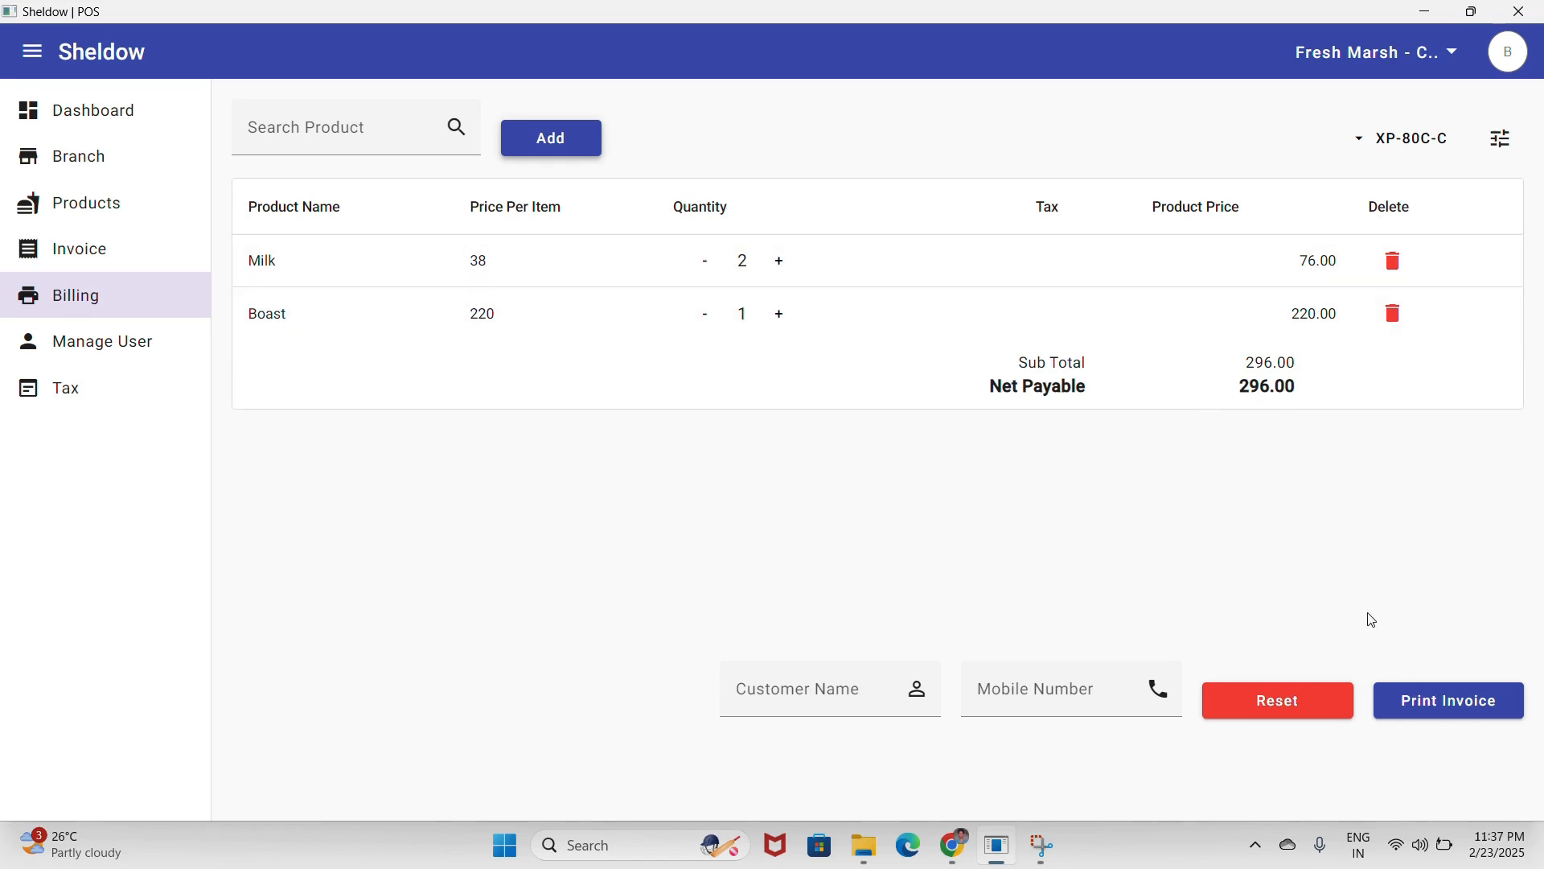
- Print the 296.00 invoice for two Milk and one Boast
left_click(1436, 710)
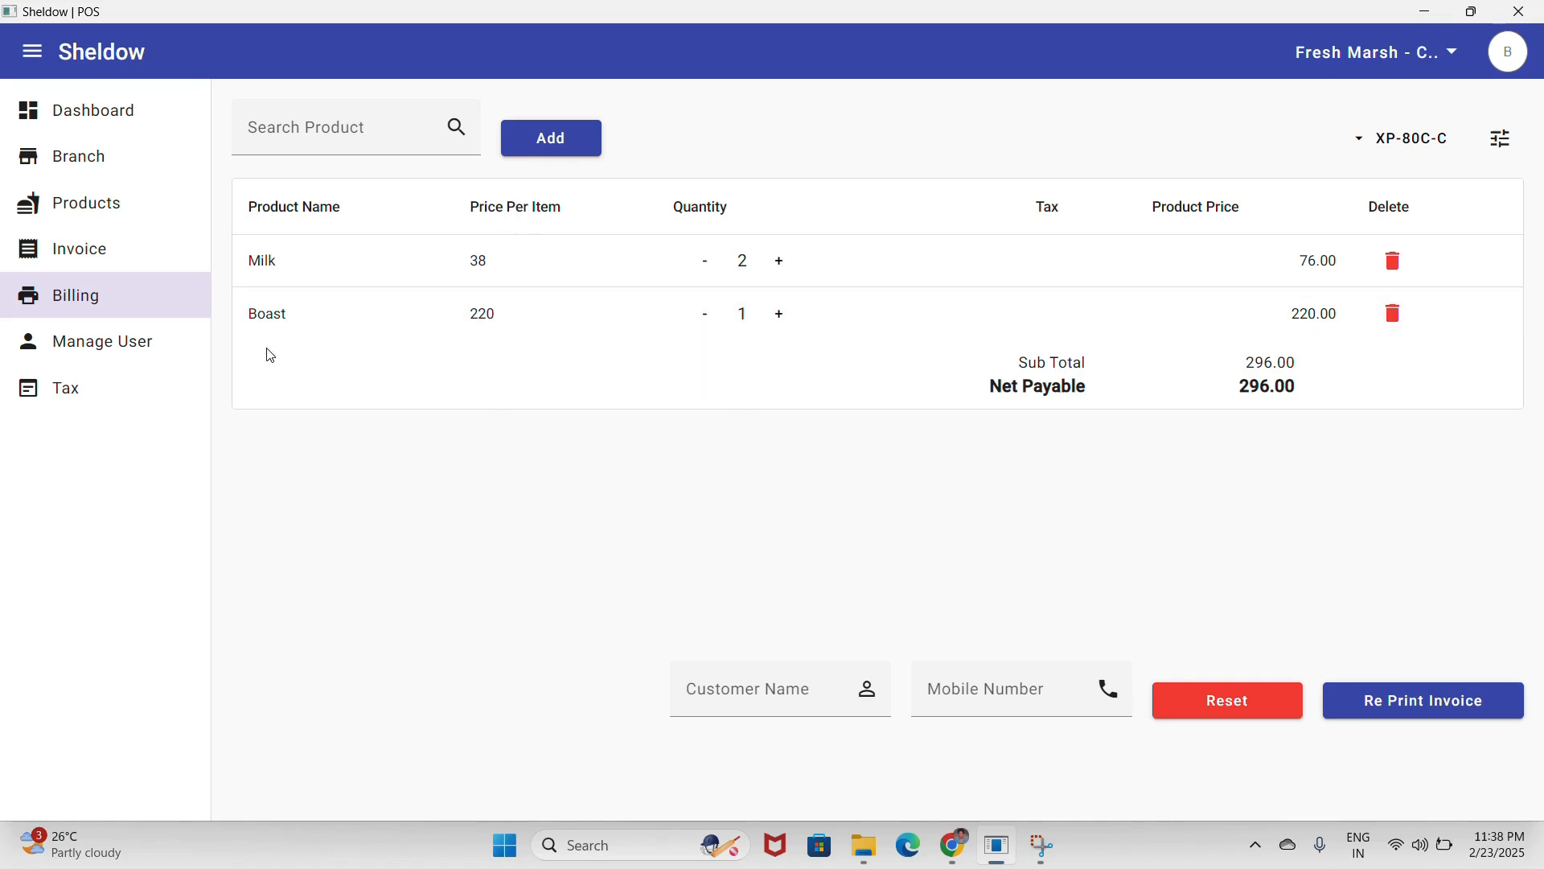
- Reset the bill, print a new invoice for one Milk at 38.00, and view the invoice print settings
left_click(1218, 710)
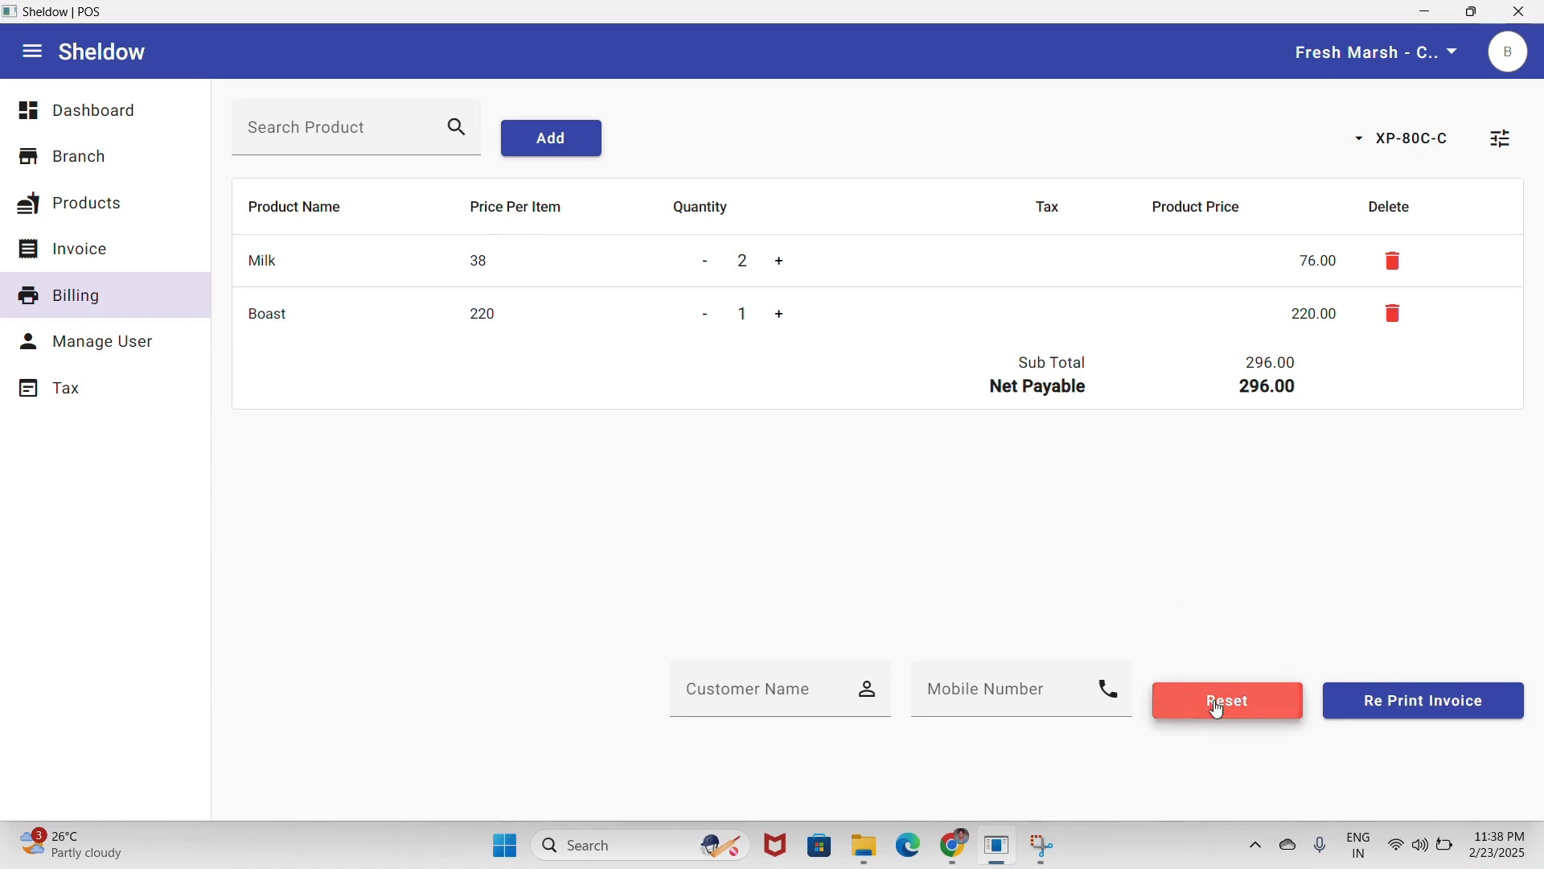
left_click(305, 128)
left_click(399, 182)
left_click(527, 140)
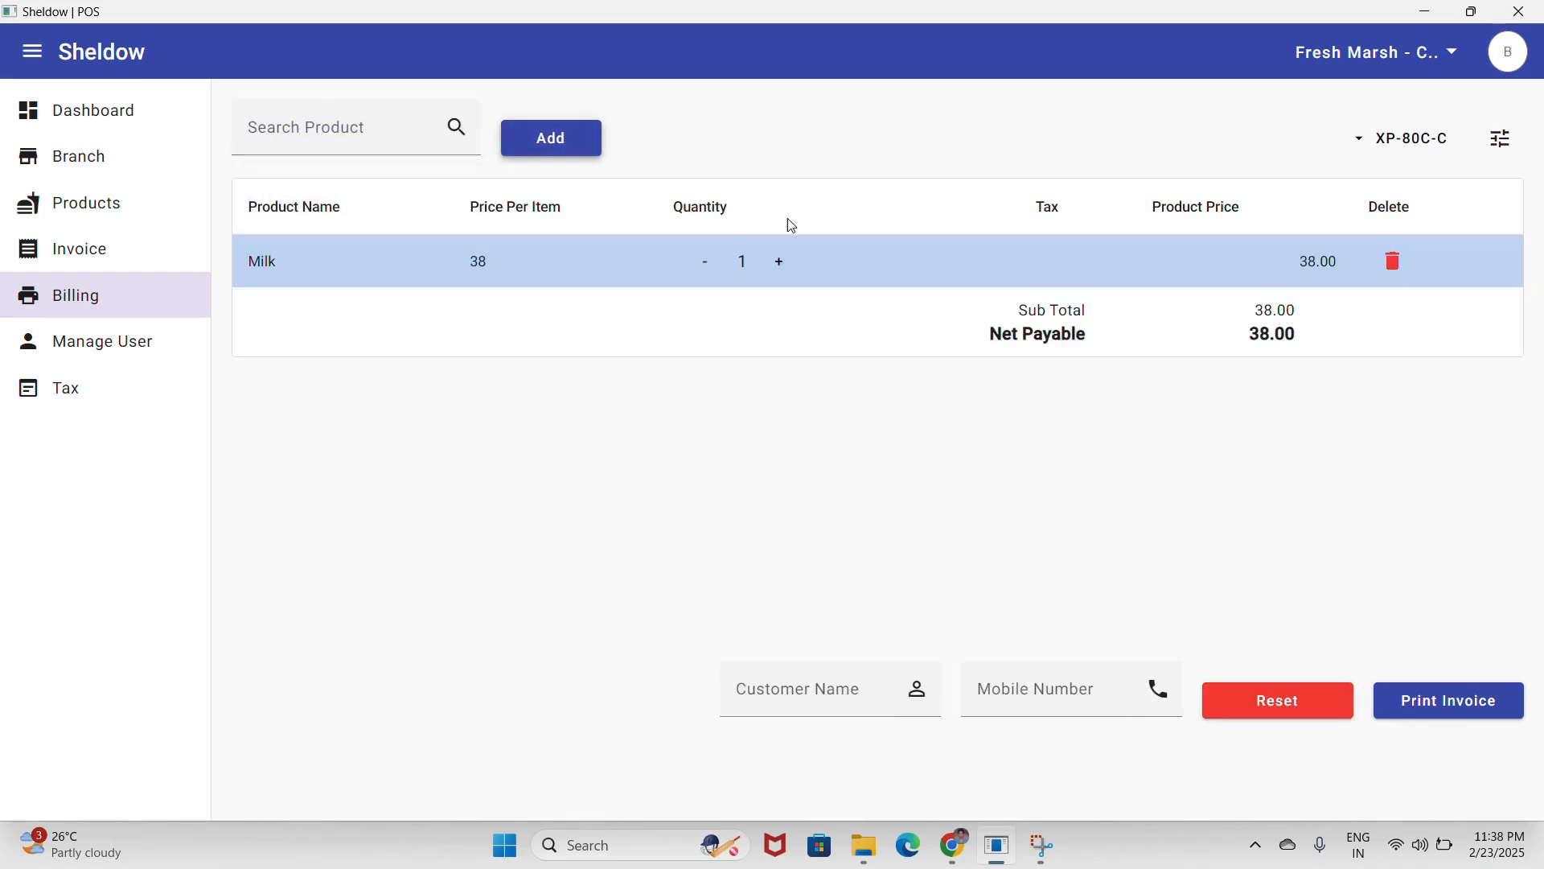
left_click(1464, 708)
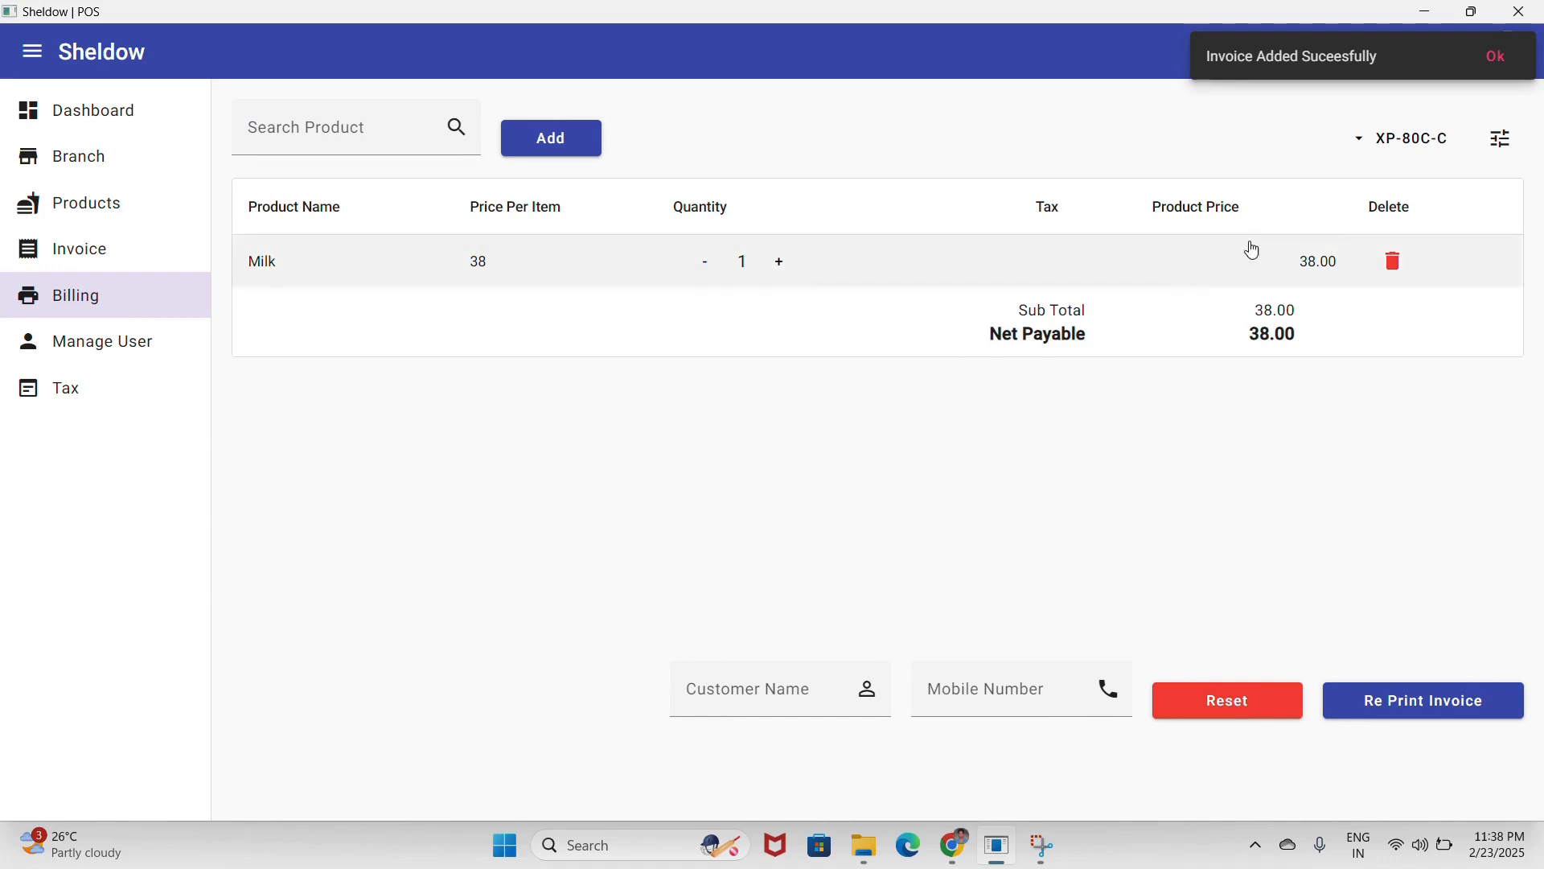
left_click(1494, 164)
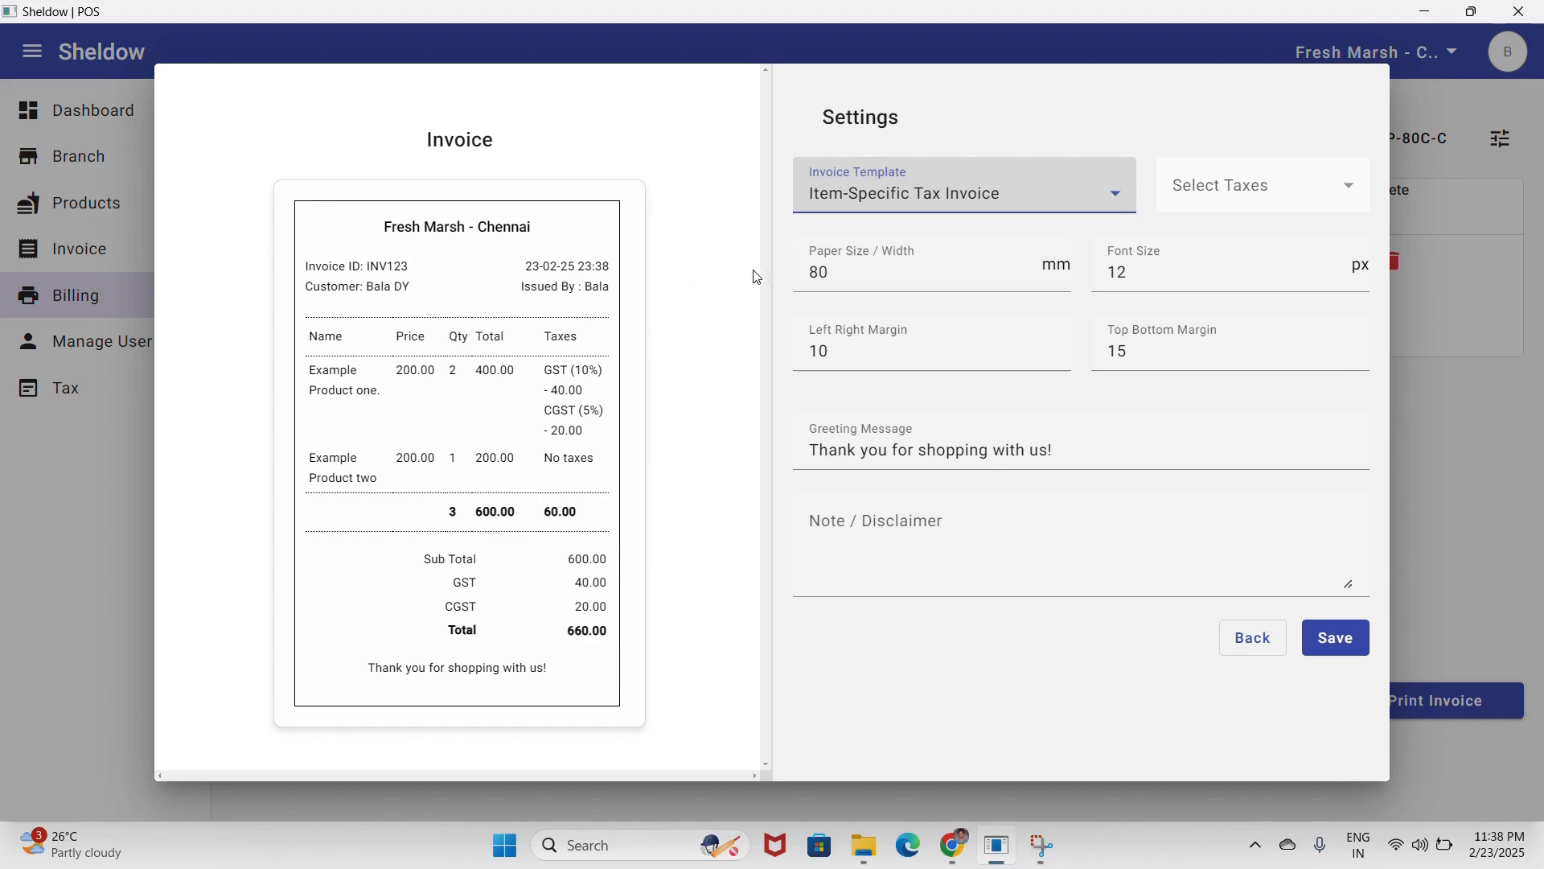
- Set the invoice font size to 12 and check the paper width and margin values
double_click(828, 275)
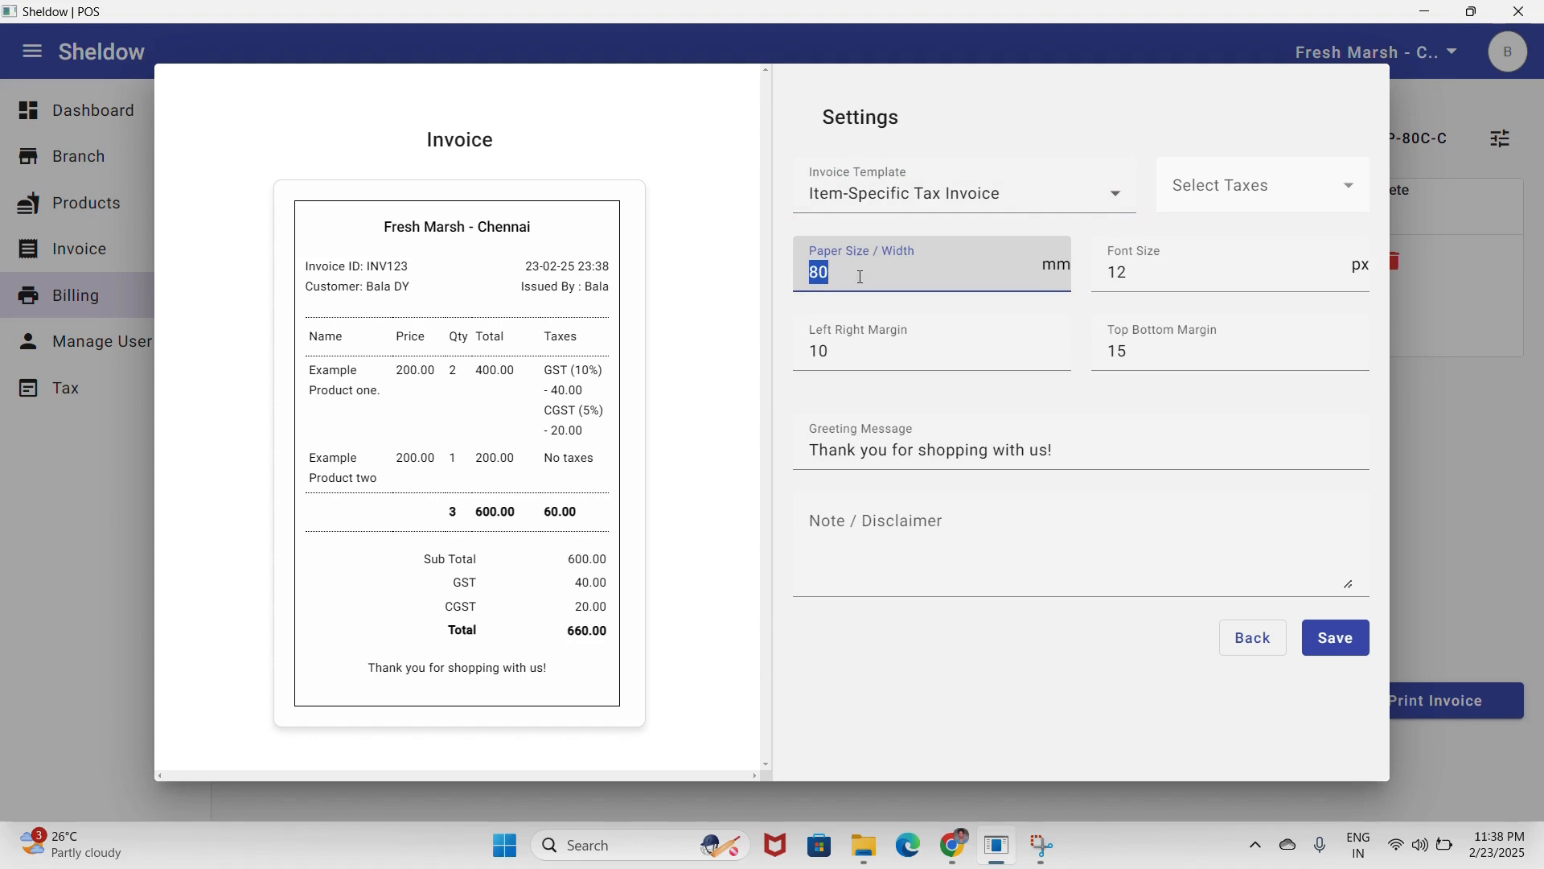
key("Tab")
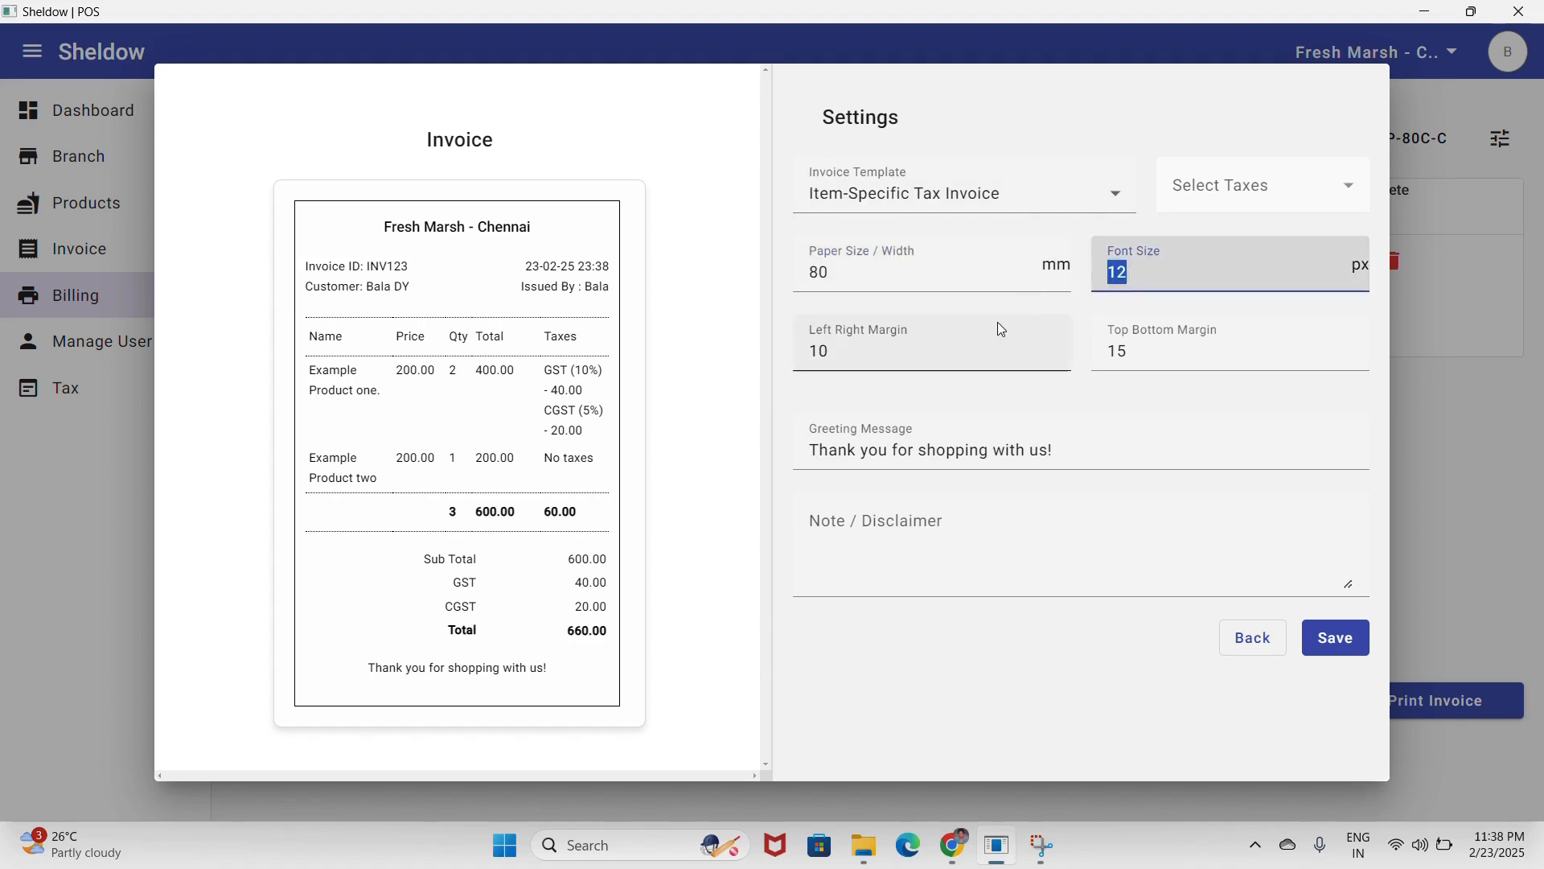
left_click(1148, 279)
key("BackSpace")
type("4")
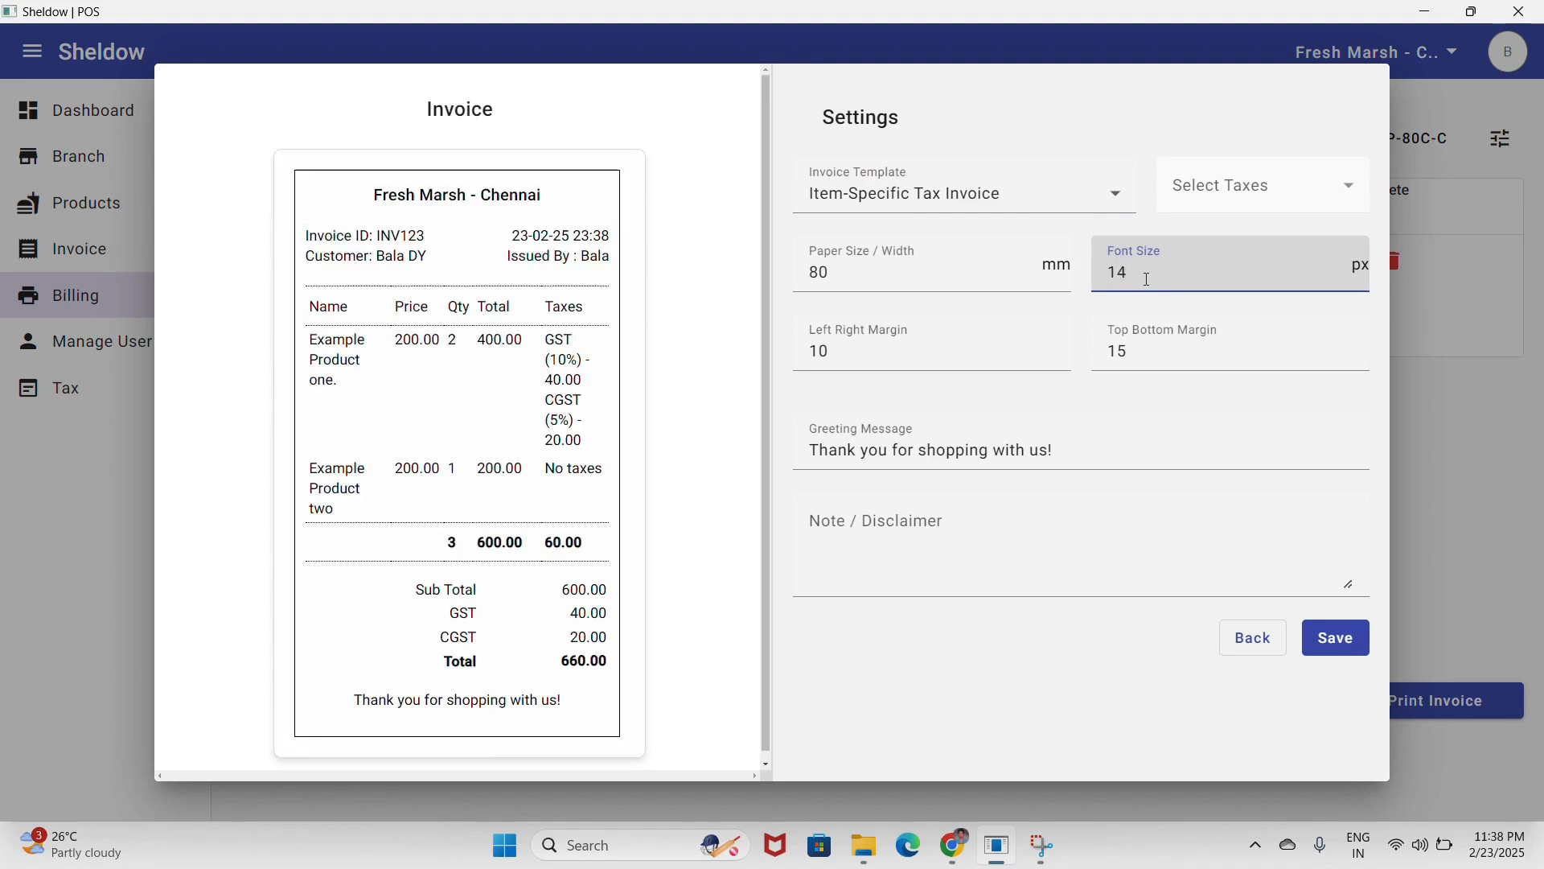
key("BackSpace")
type("8")
double_click(1148, 279)
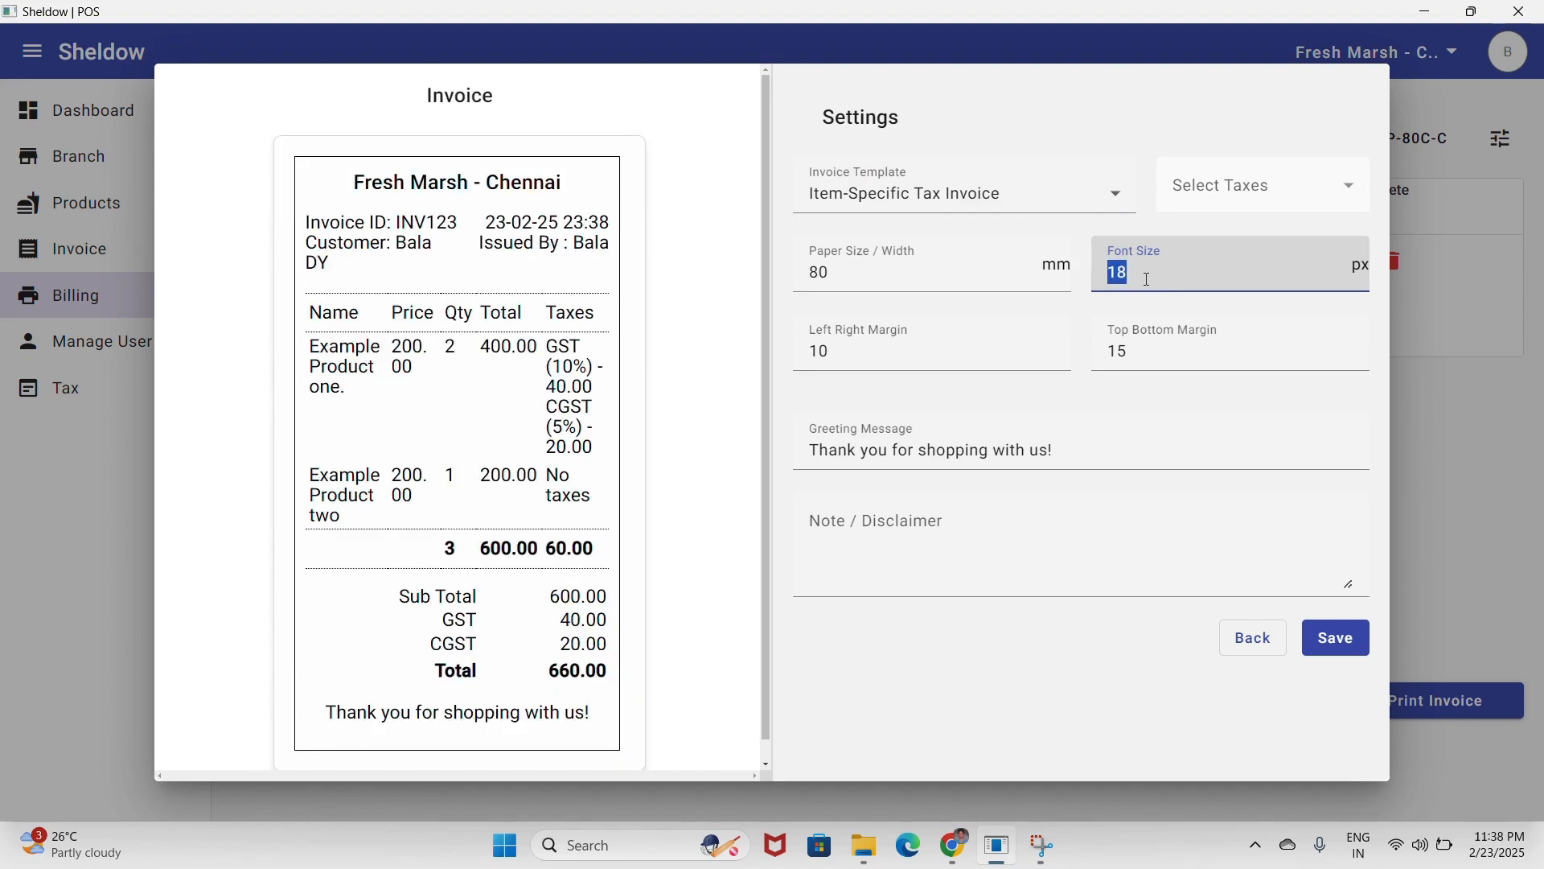
type("12")
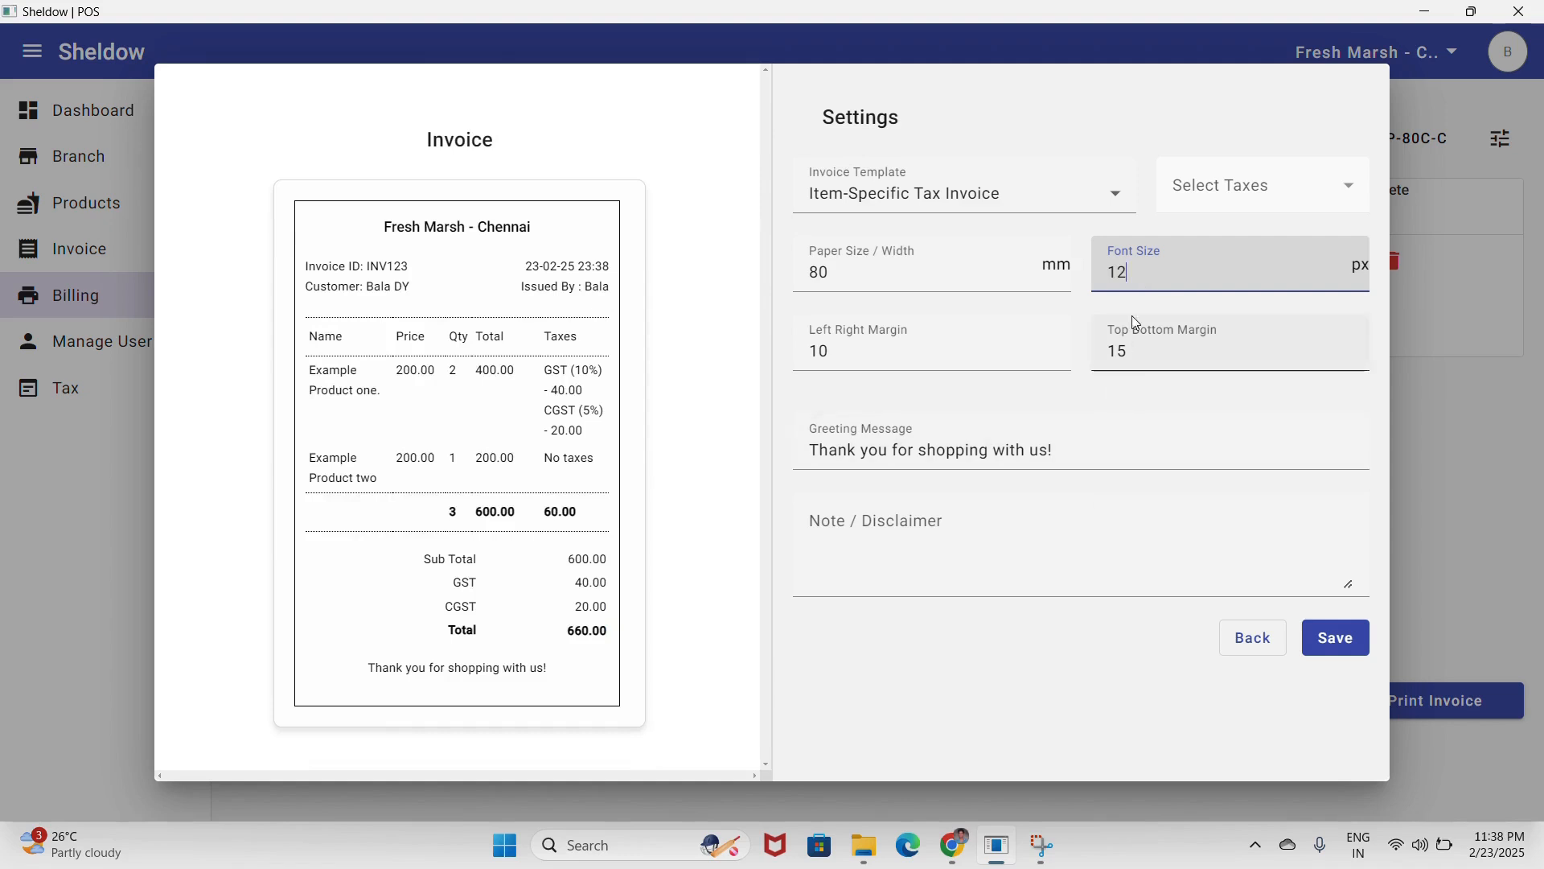
left_click(917, 351)
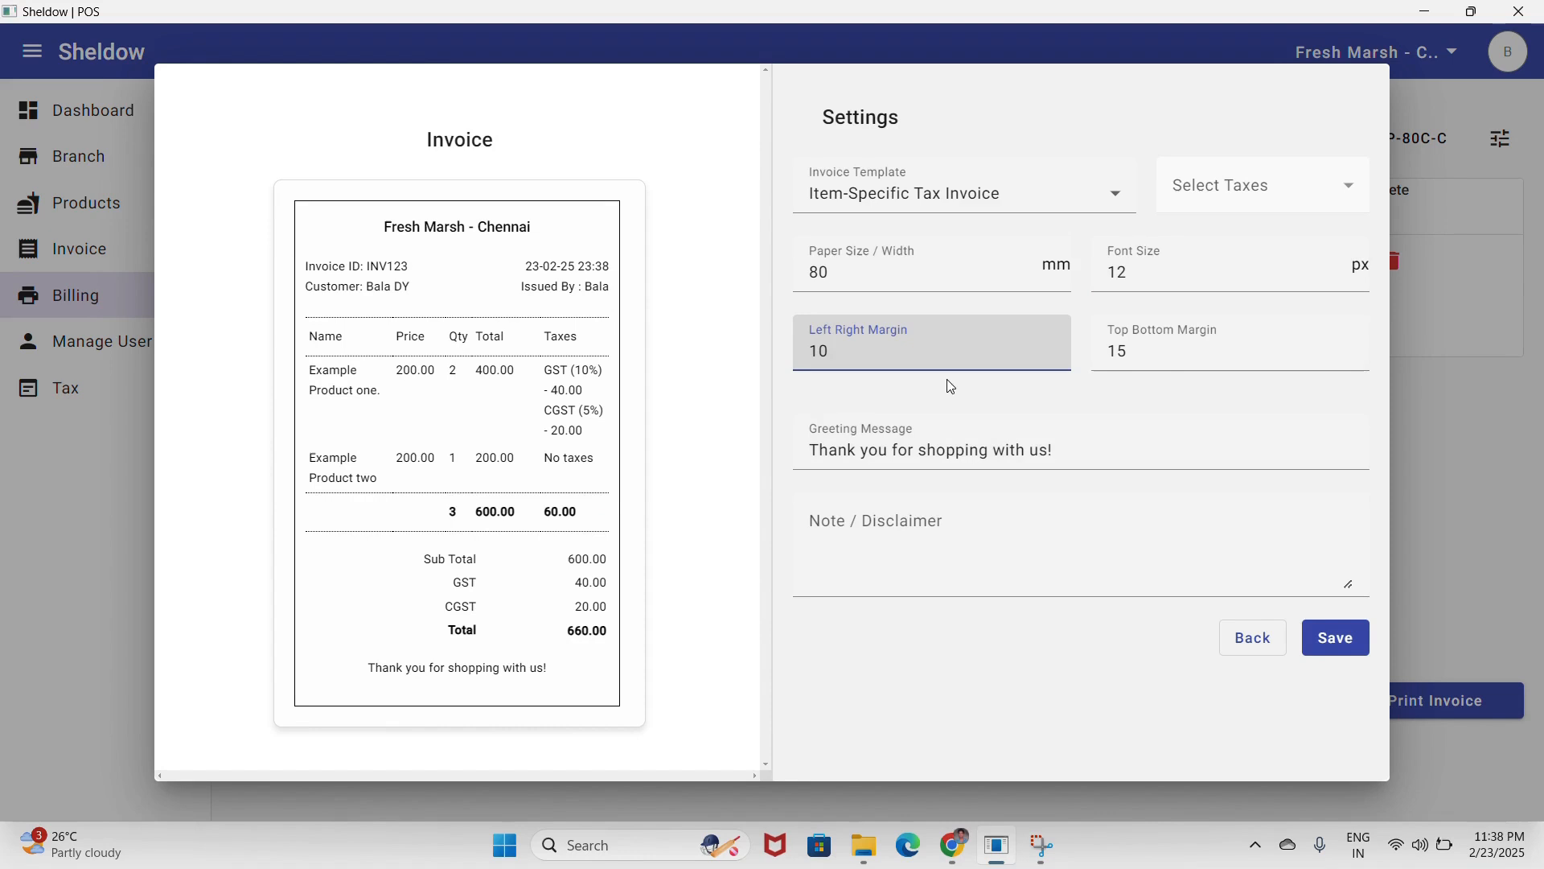
double_click(1165, 355)
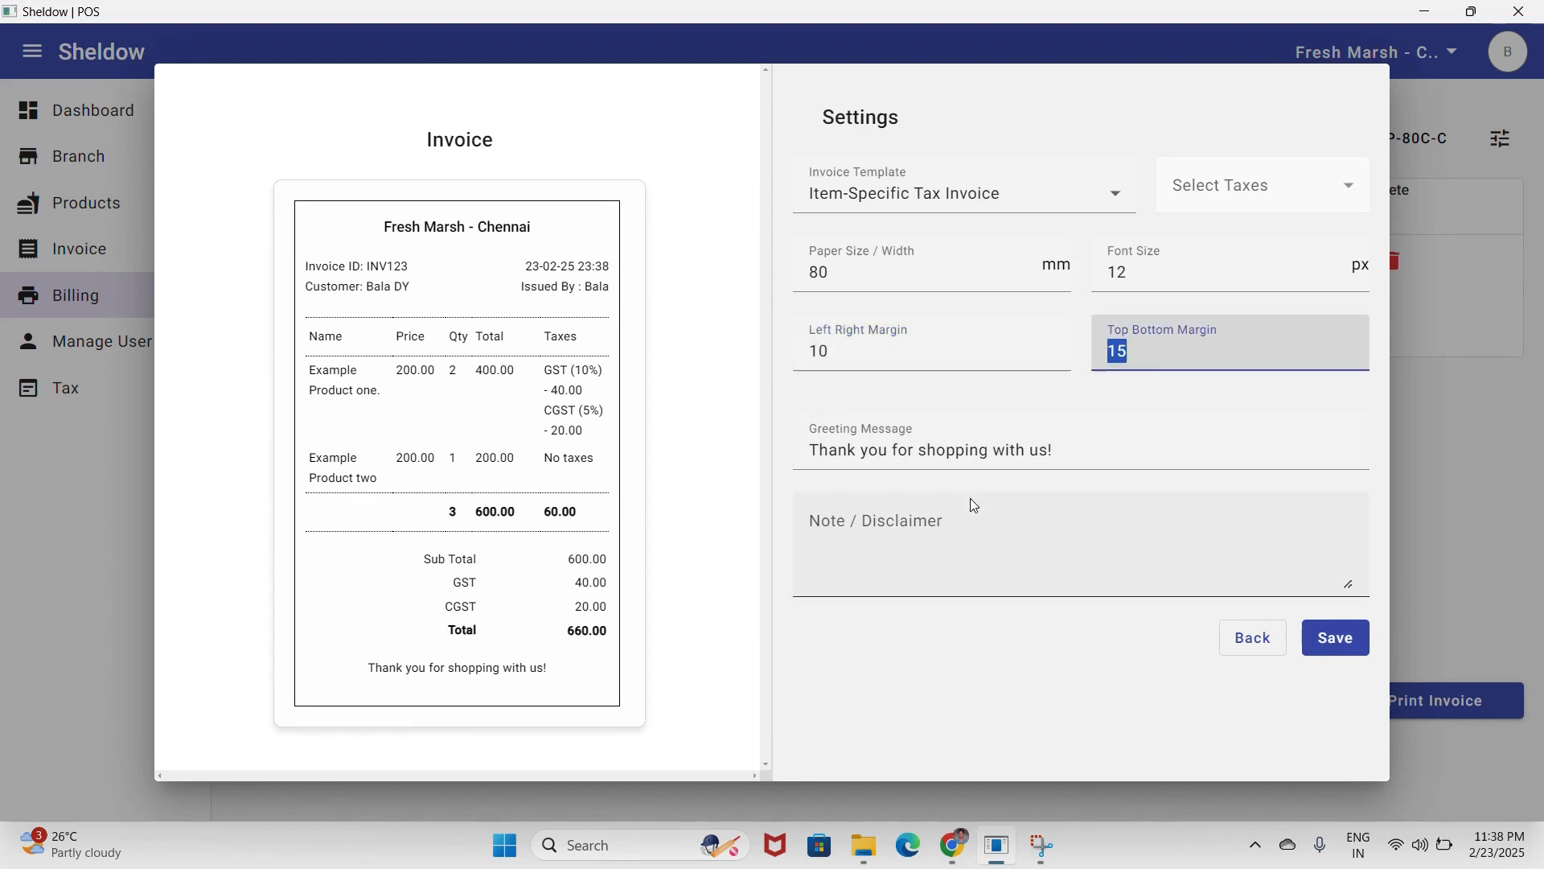
- Write the invoice note 'Thank you for Vist.' with a Tax No line, then save the settings
left_click(948, 542)
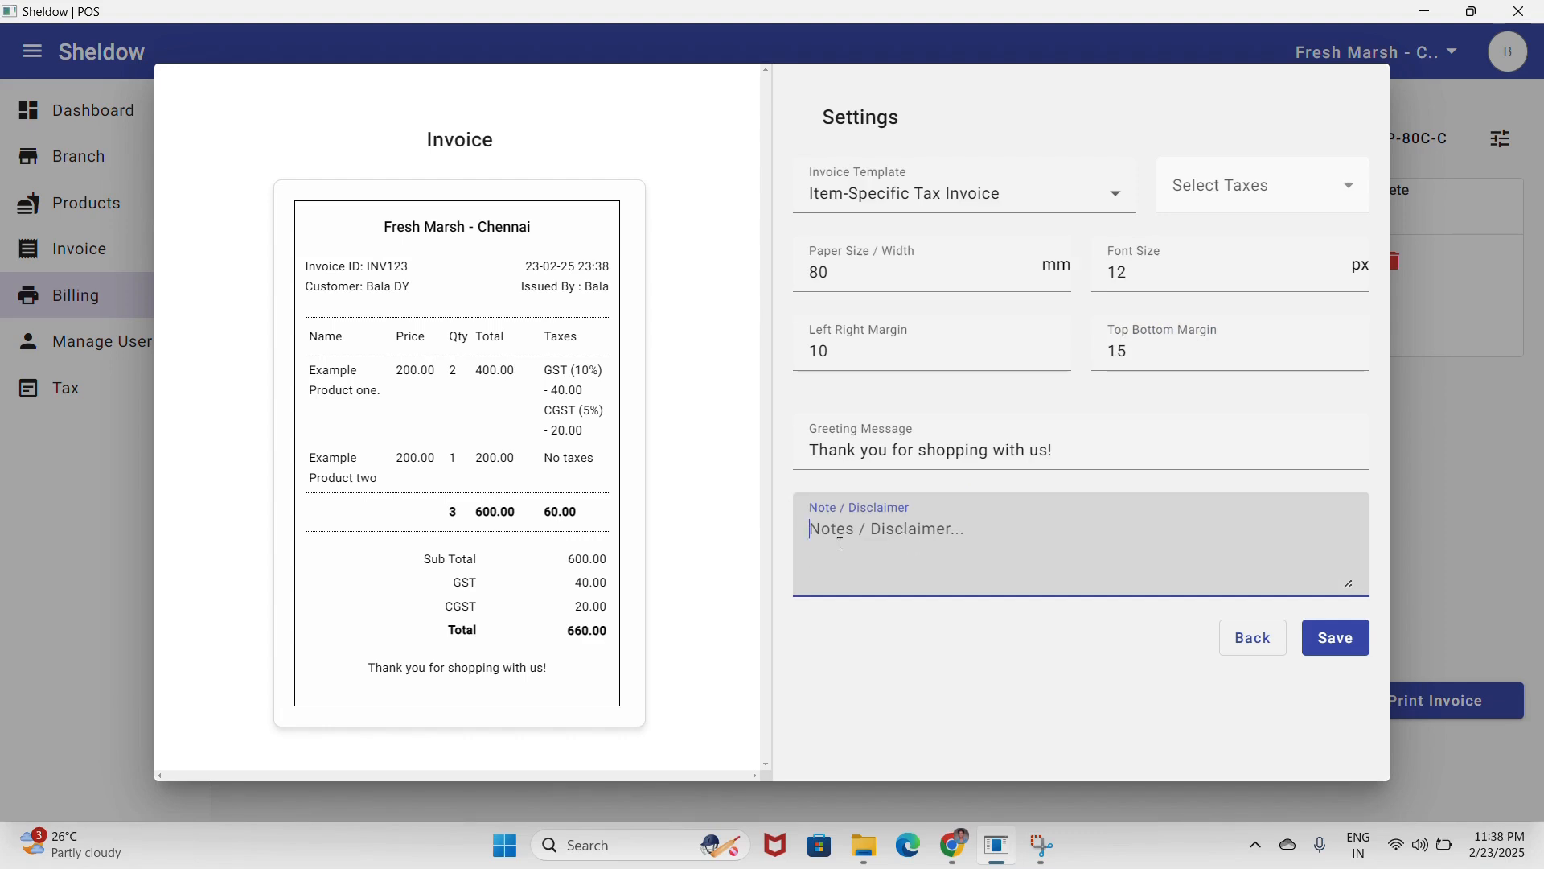
type("Tha")
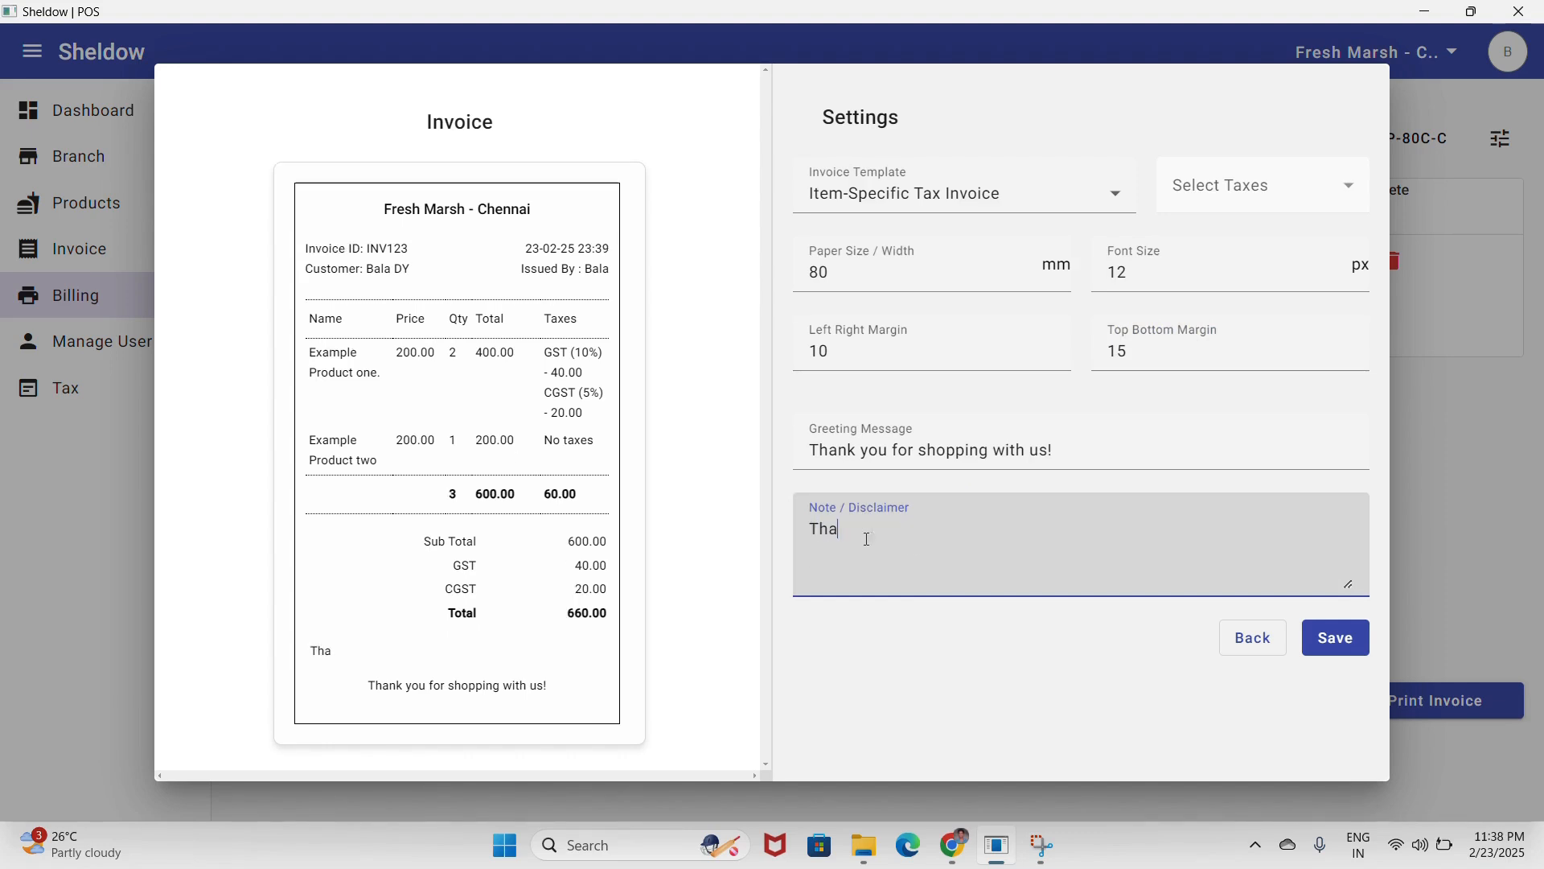
type("nk you for Vist")
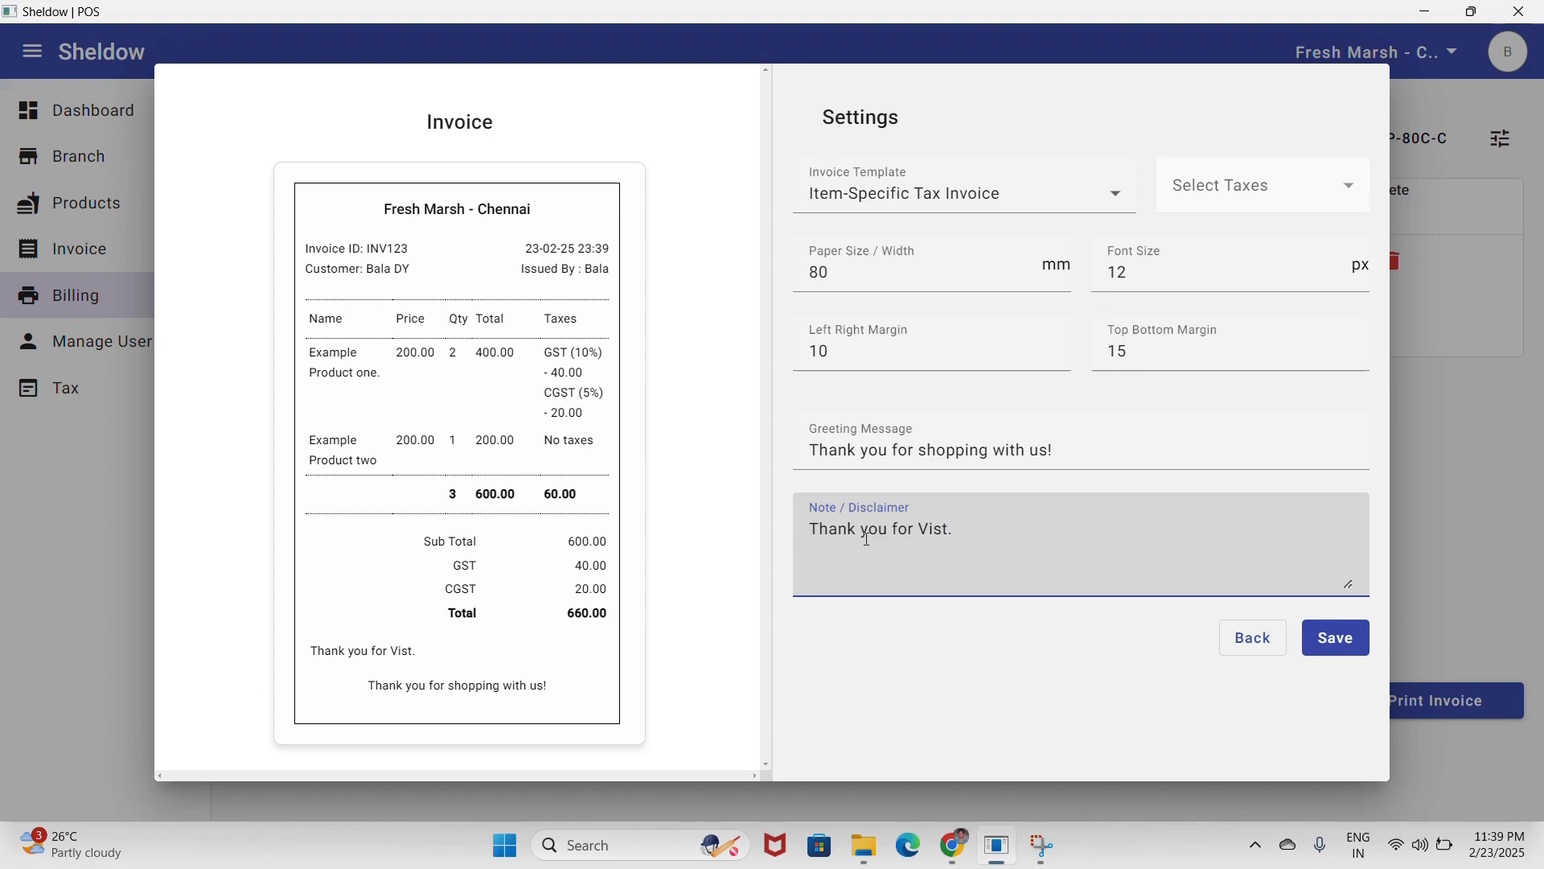
type(".")
key("Return")
key("Return")
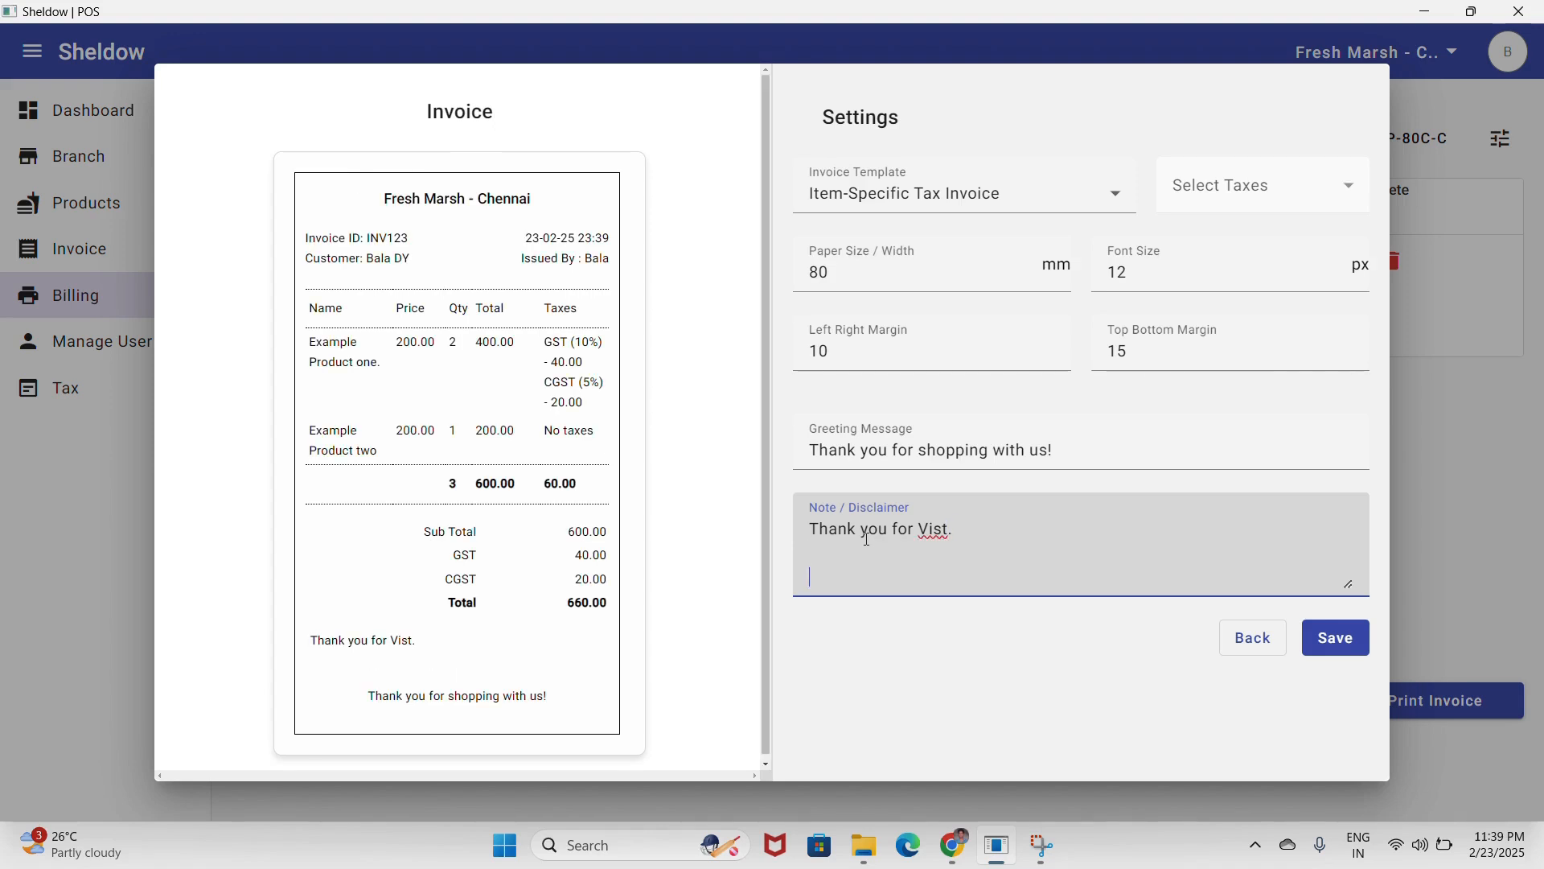
type("Tax No")
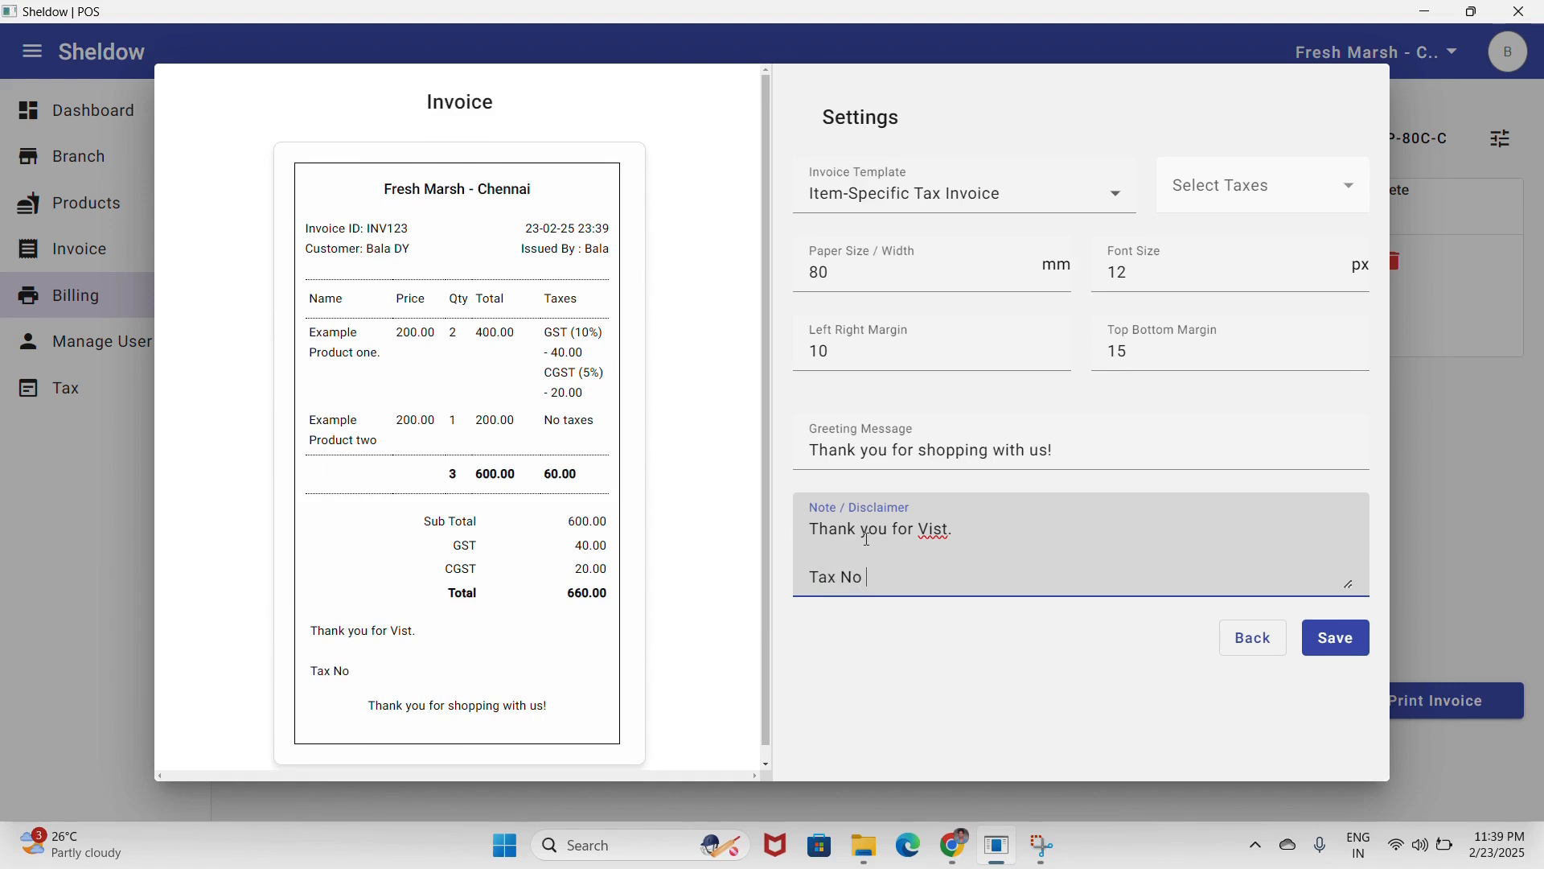
key("Up")
type(";")
key("BackSpace")
type(": GST12345678")
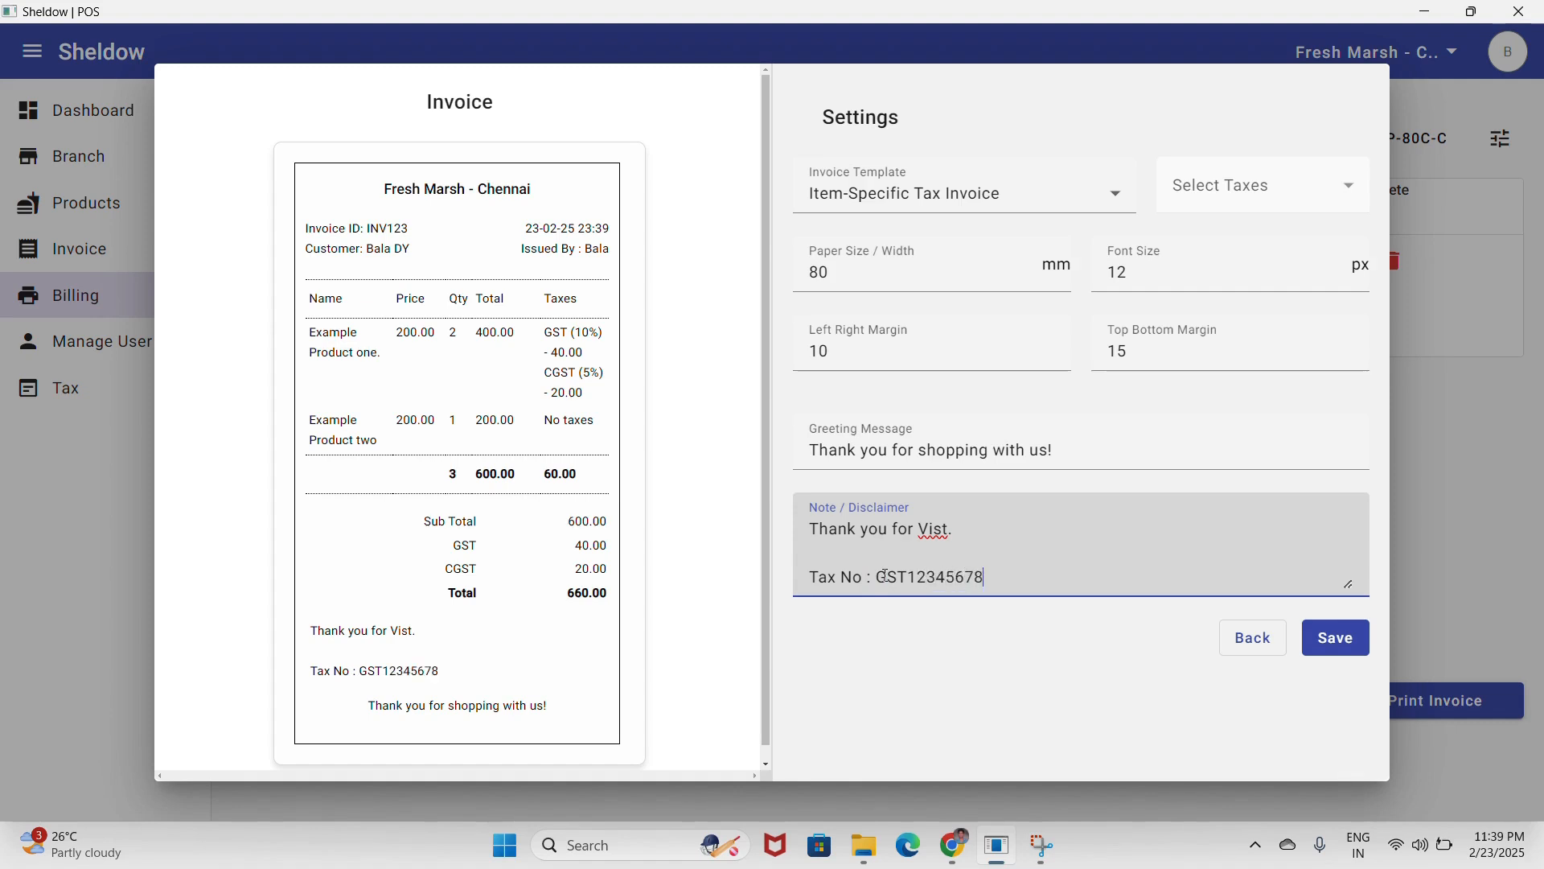
type("9")
left_click(1331, 640)
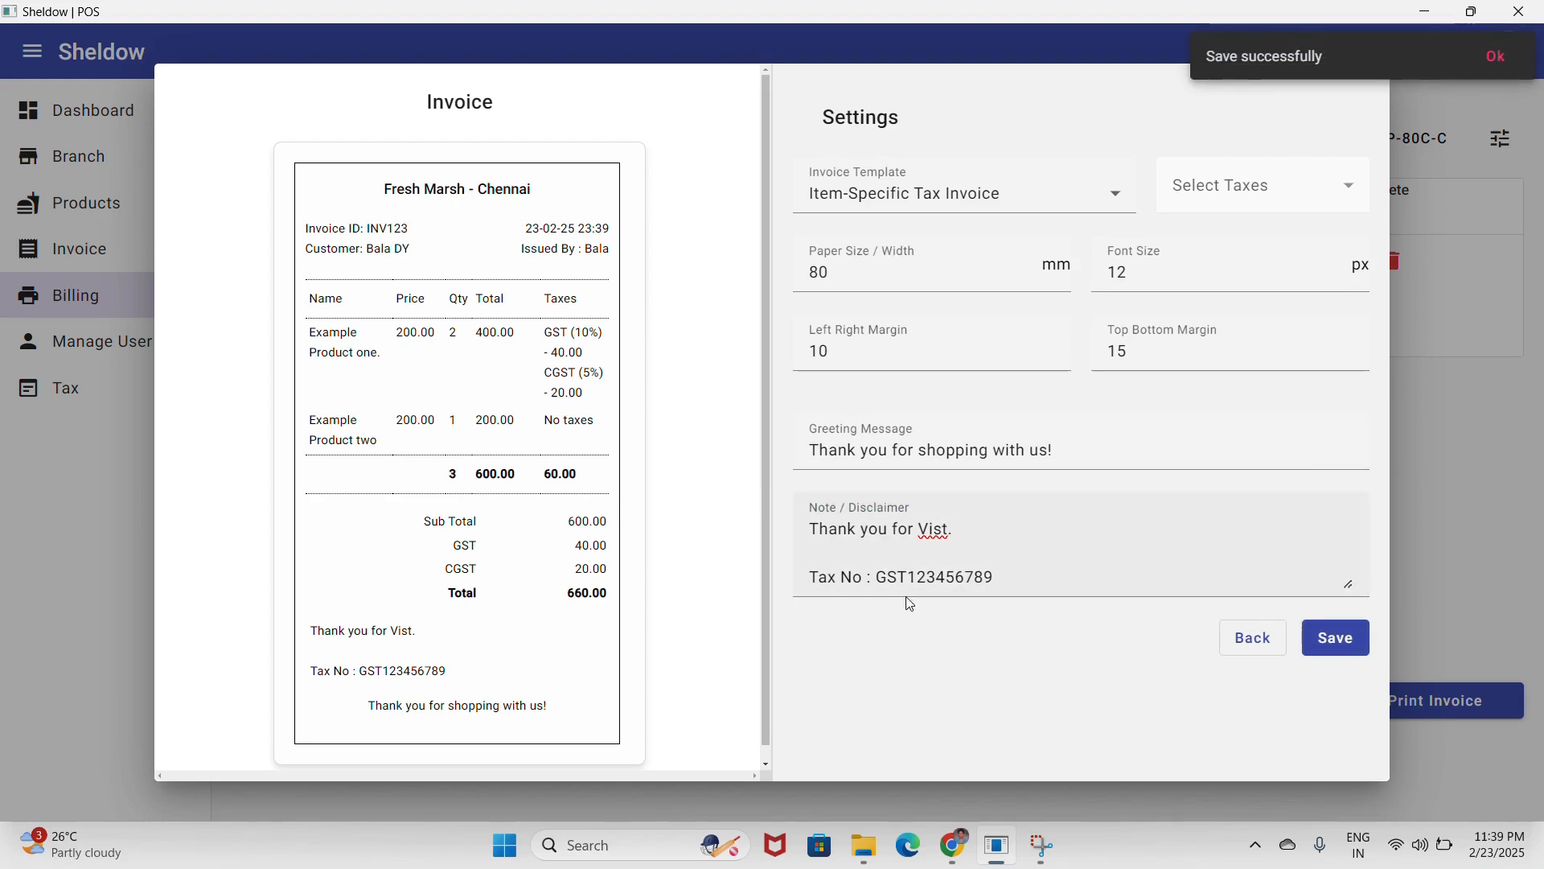
- Add 'Disclimer : Product Not getting return.' below the tax number, save, and go back
left_click_drag(997, 578, 820, 529)
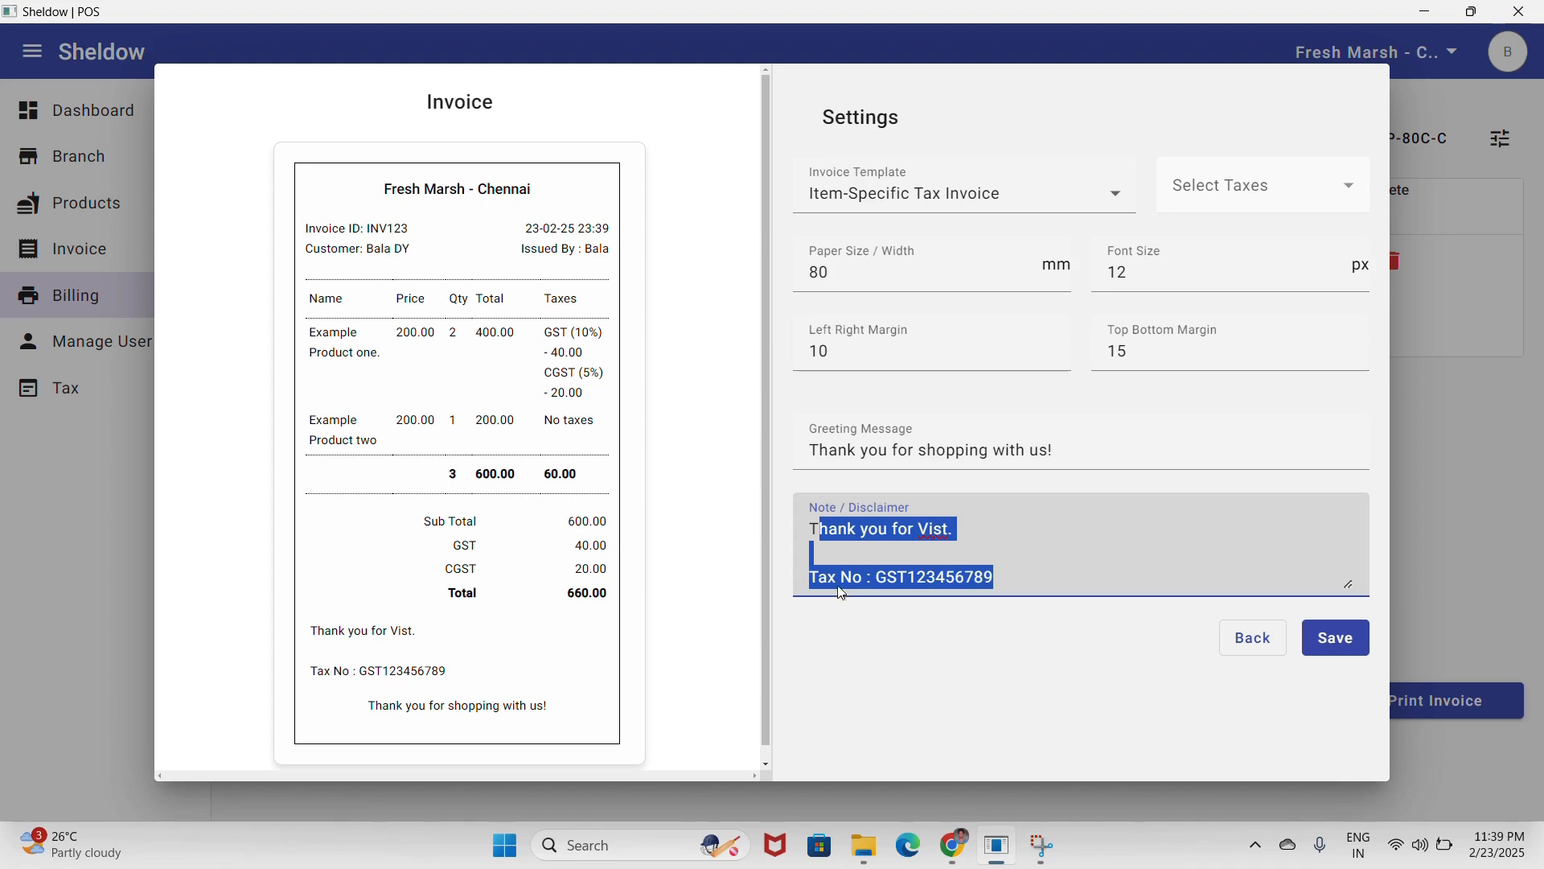
left_click(867, 549)
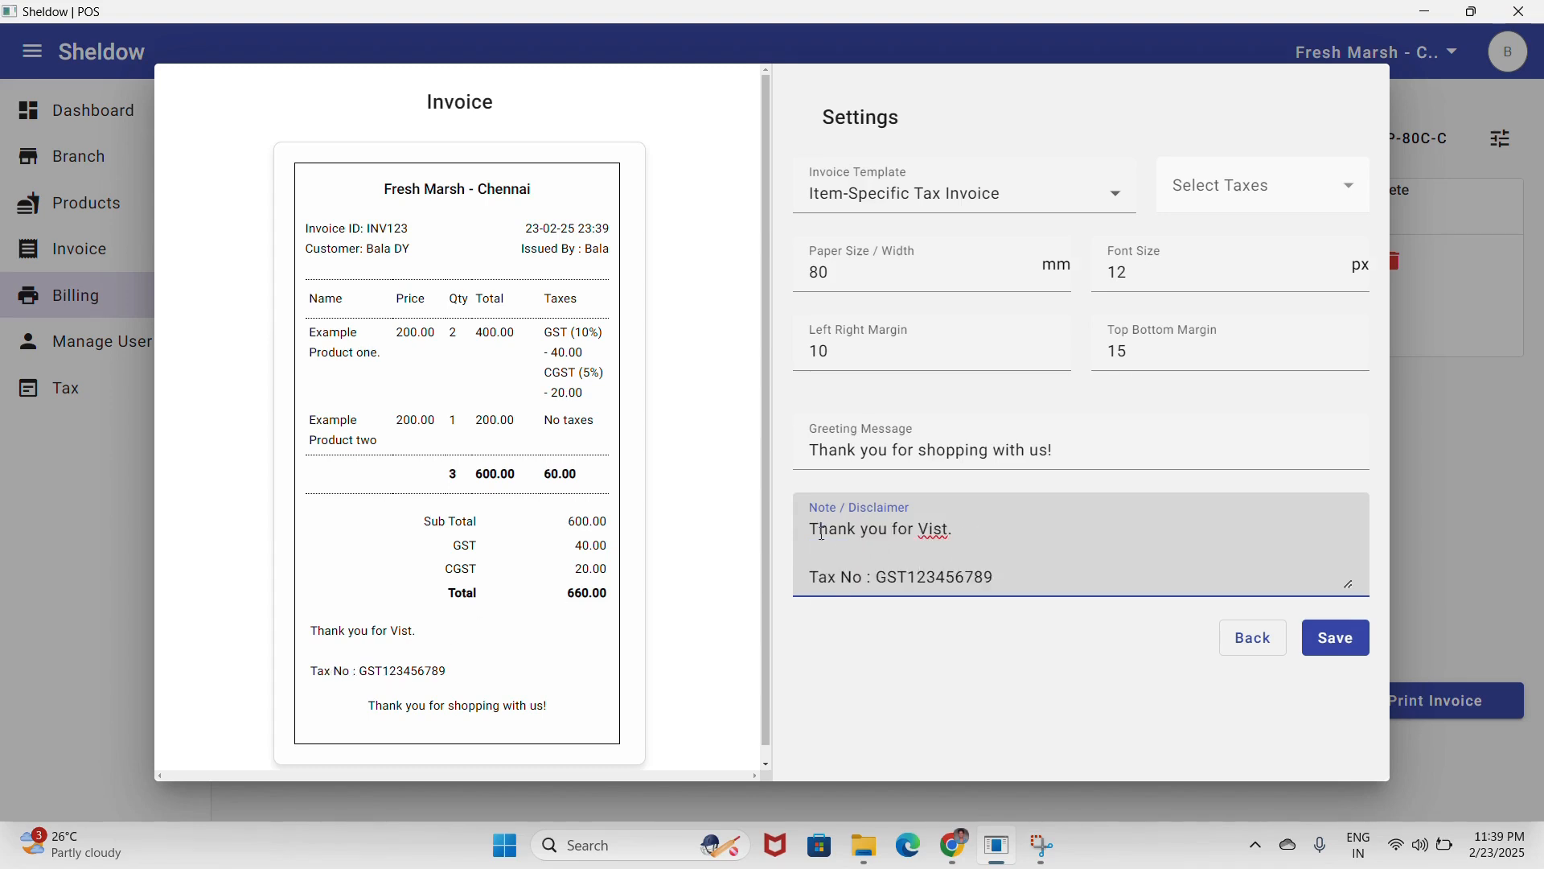
left_click_drag(823, 534, 996, 579)
left_click(1013, 581)
left_click(1084, 442)
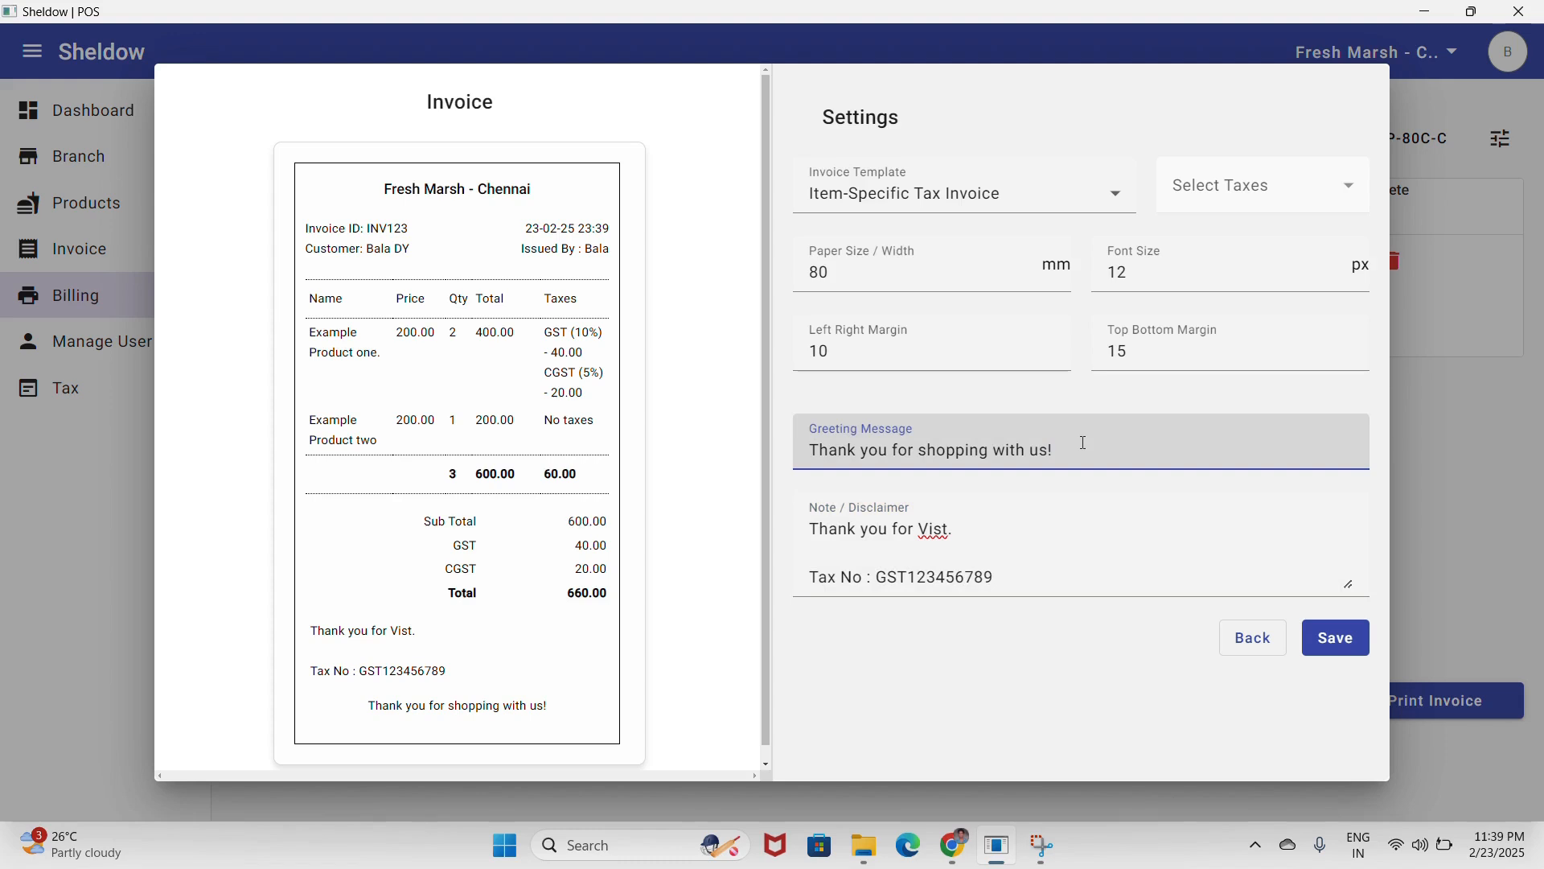
left_click(386, 716)
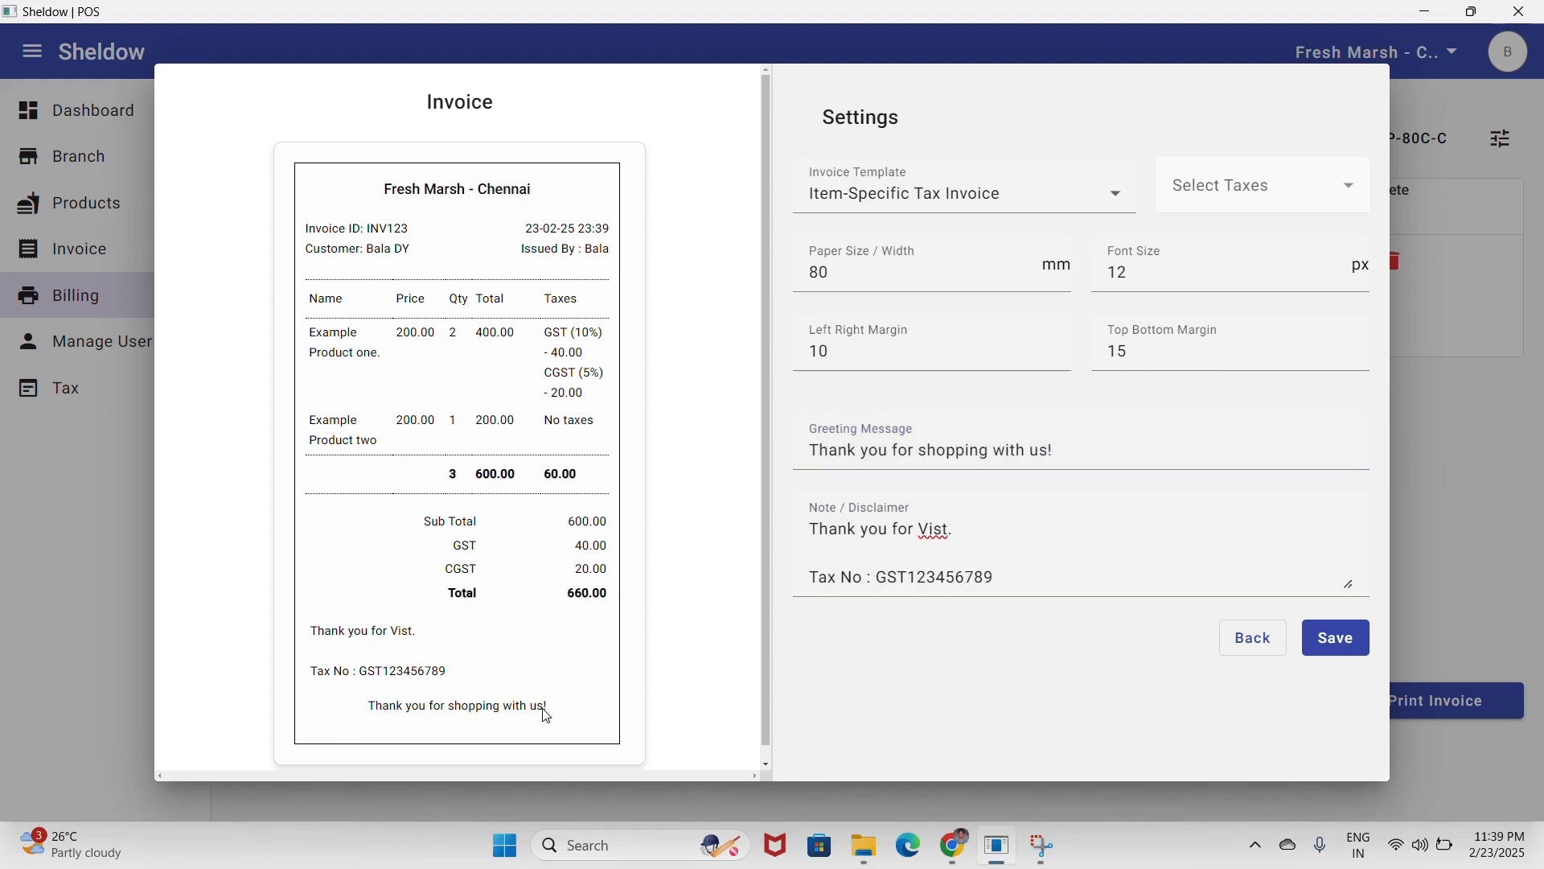
left_click(1020, 580)
key("Return")
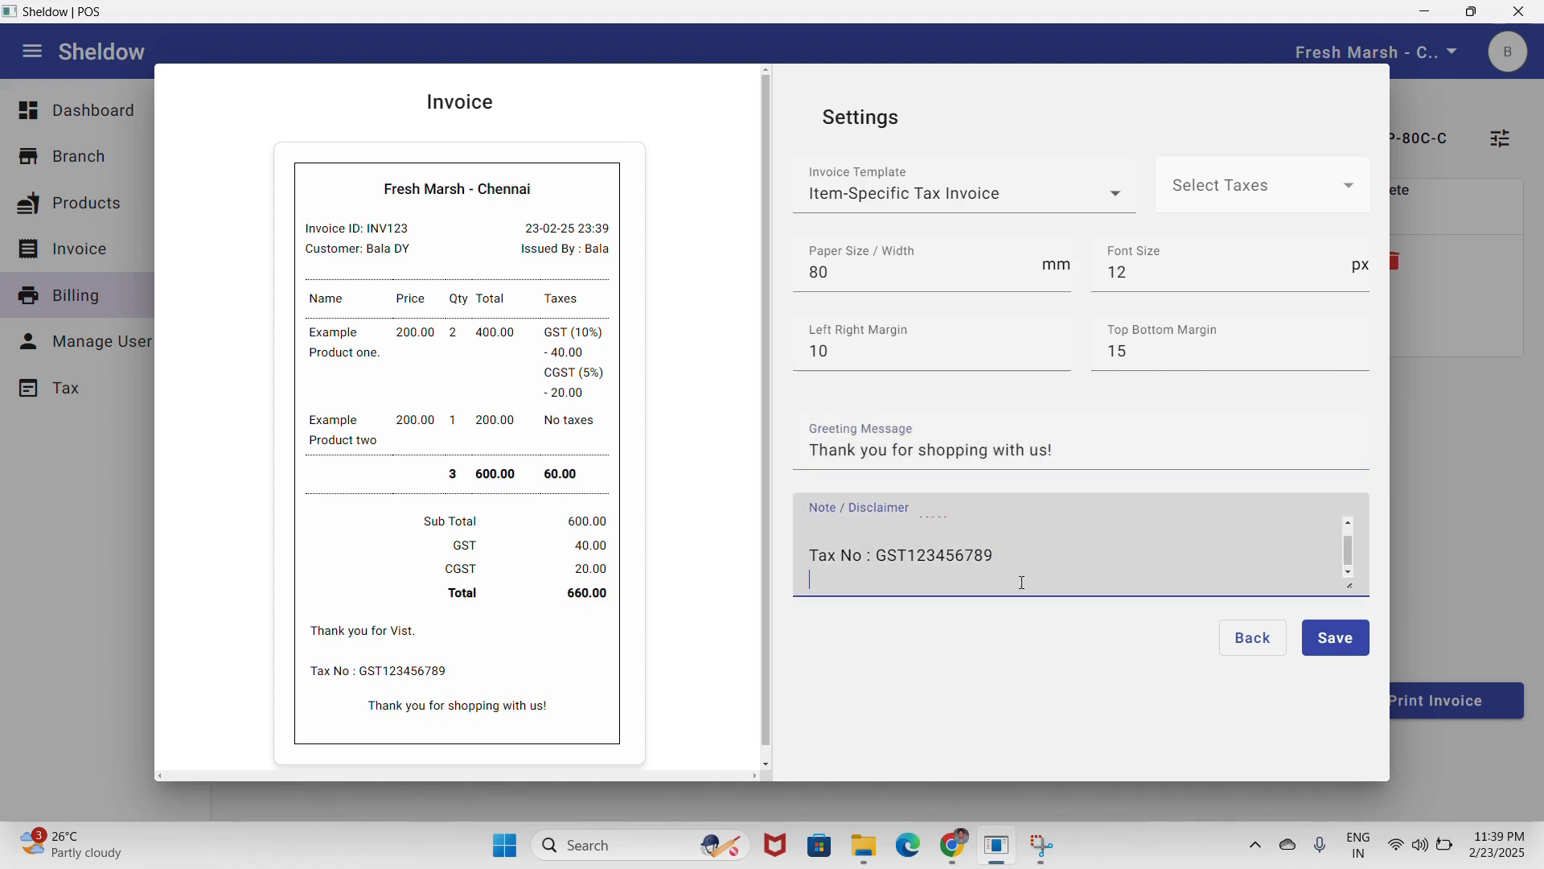
key("Return")
type("Disc")
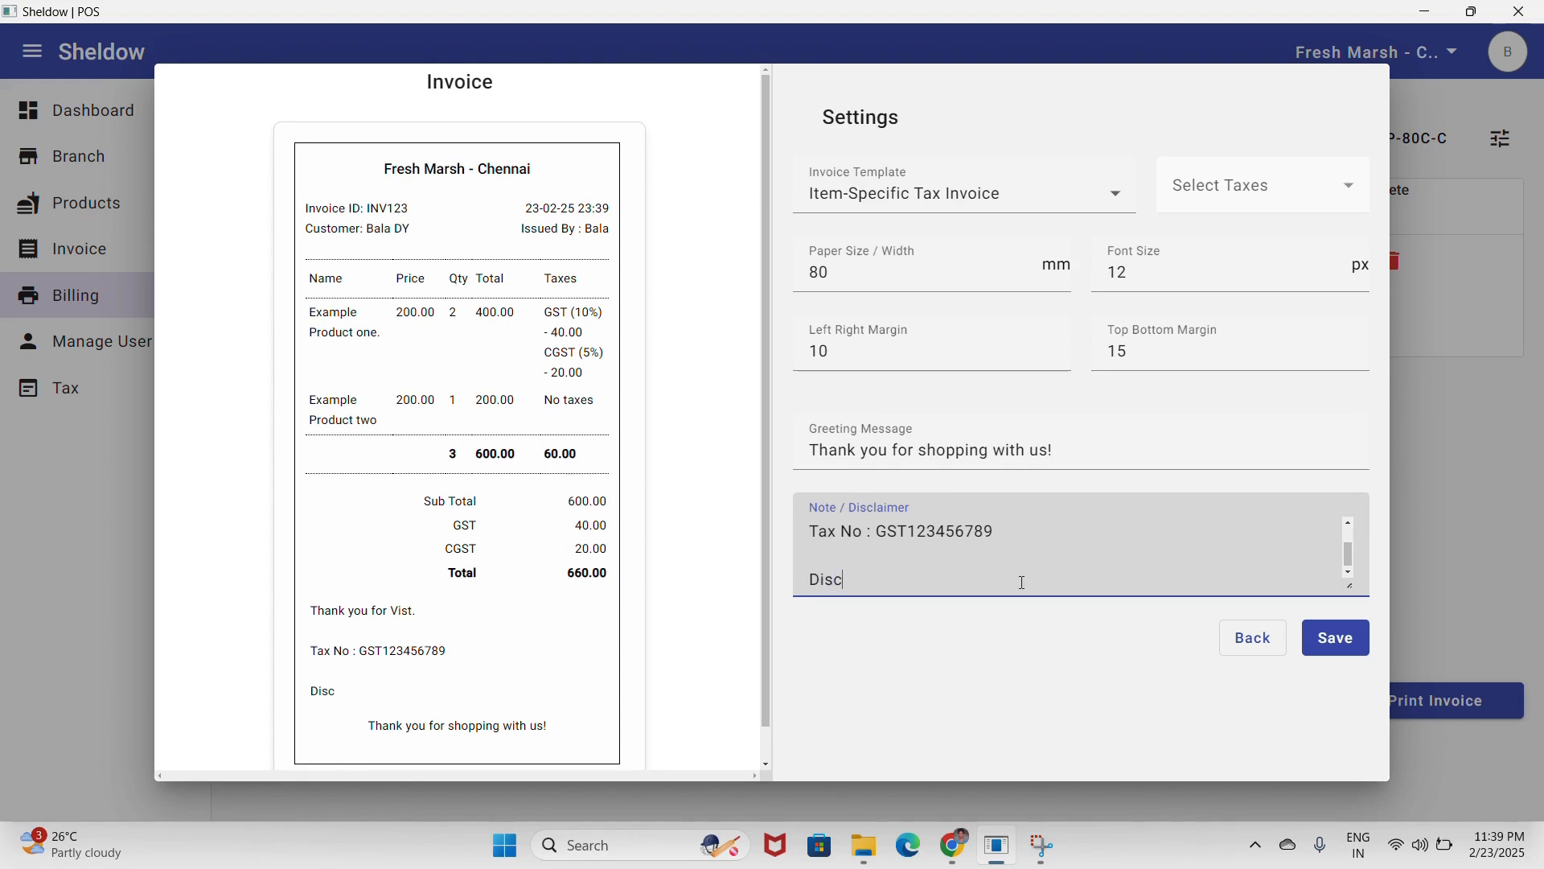
type("limer")
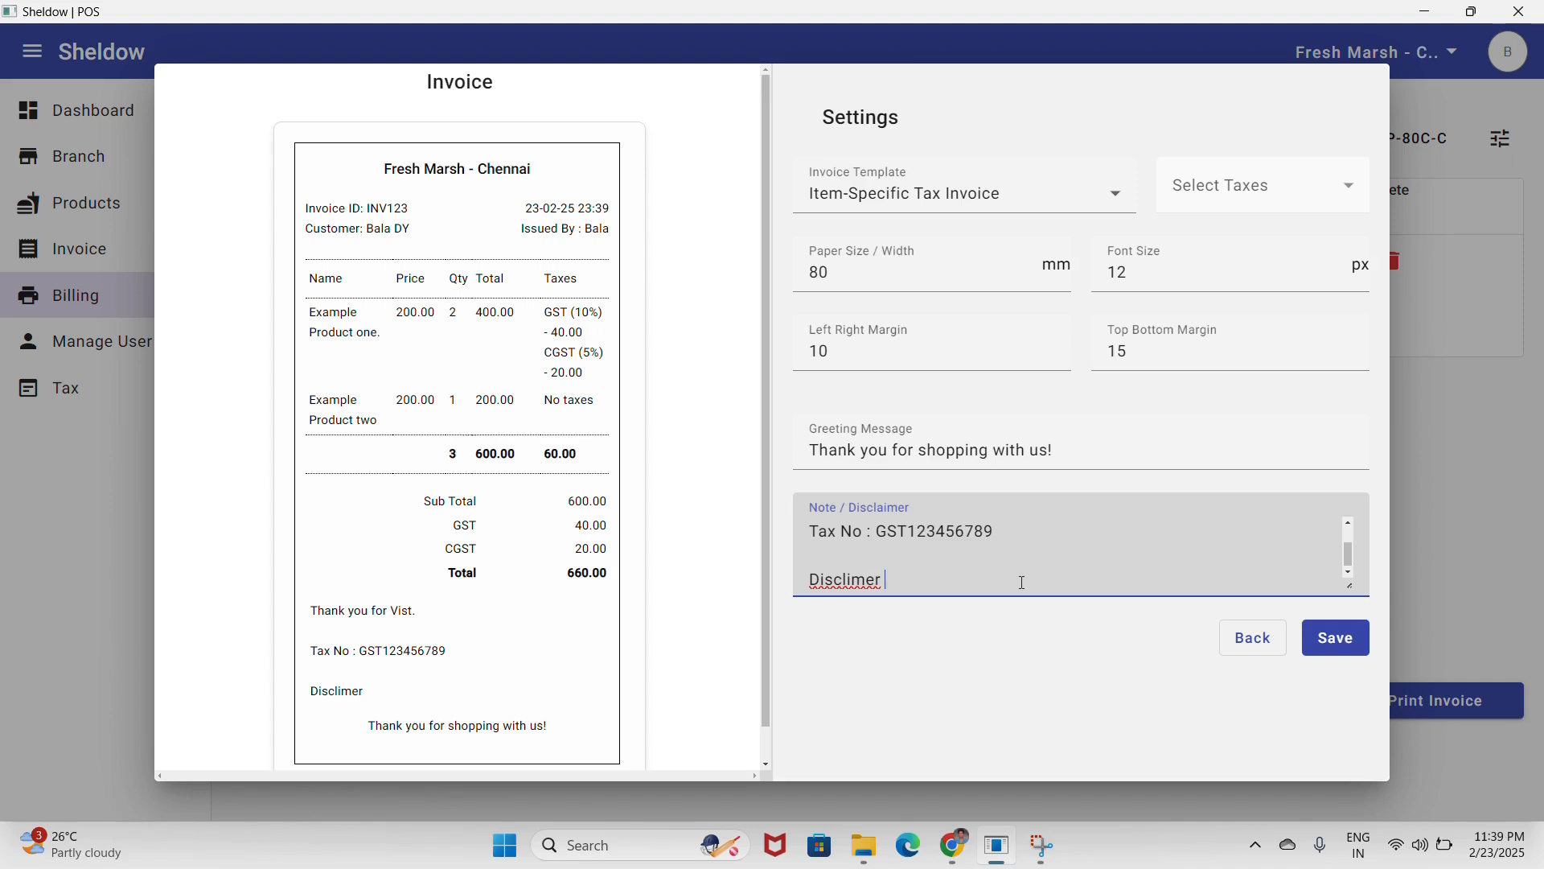
type(": Pro")
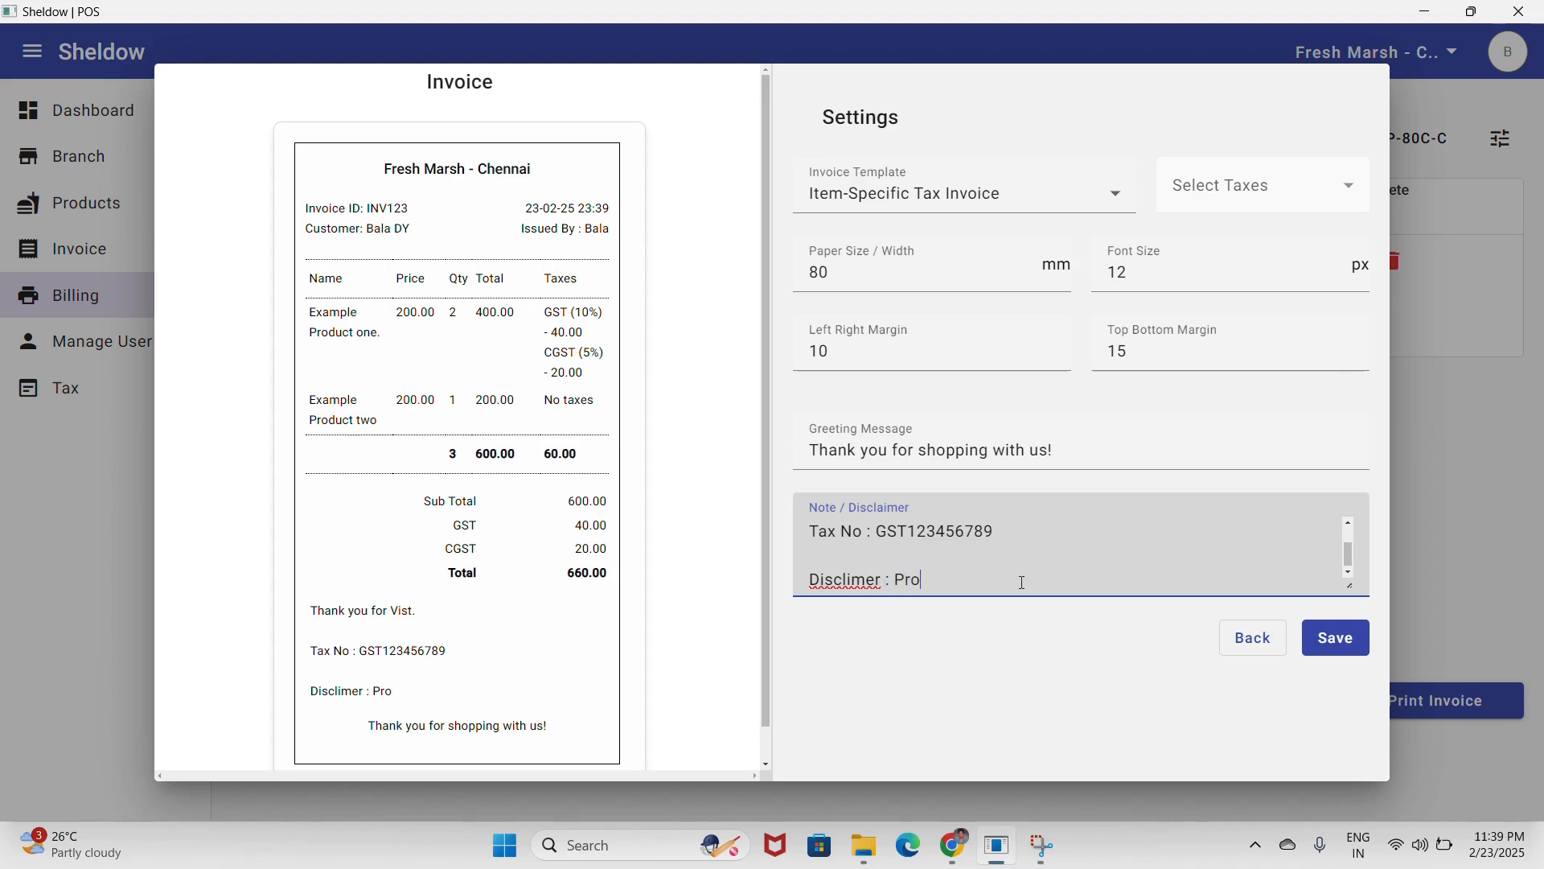
type("duct Not getting ")
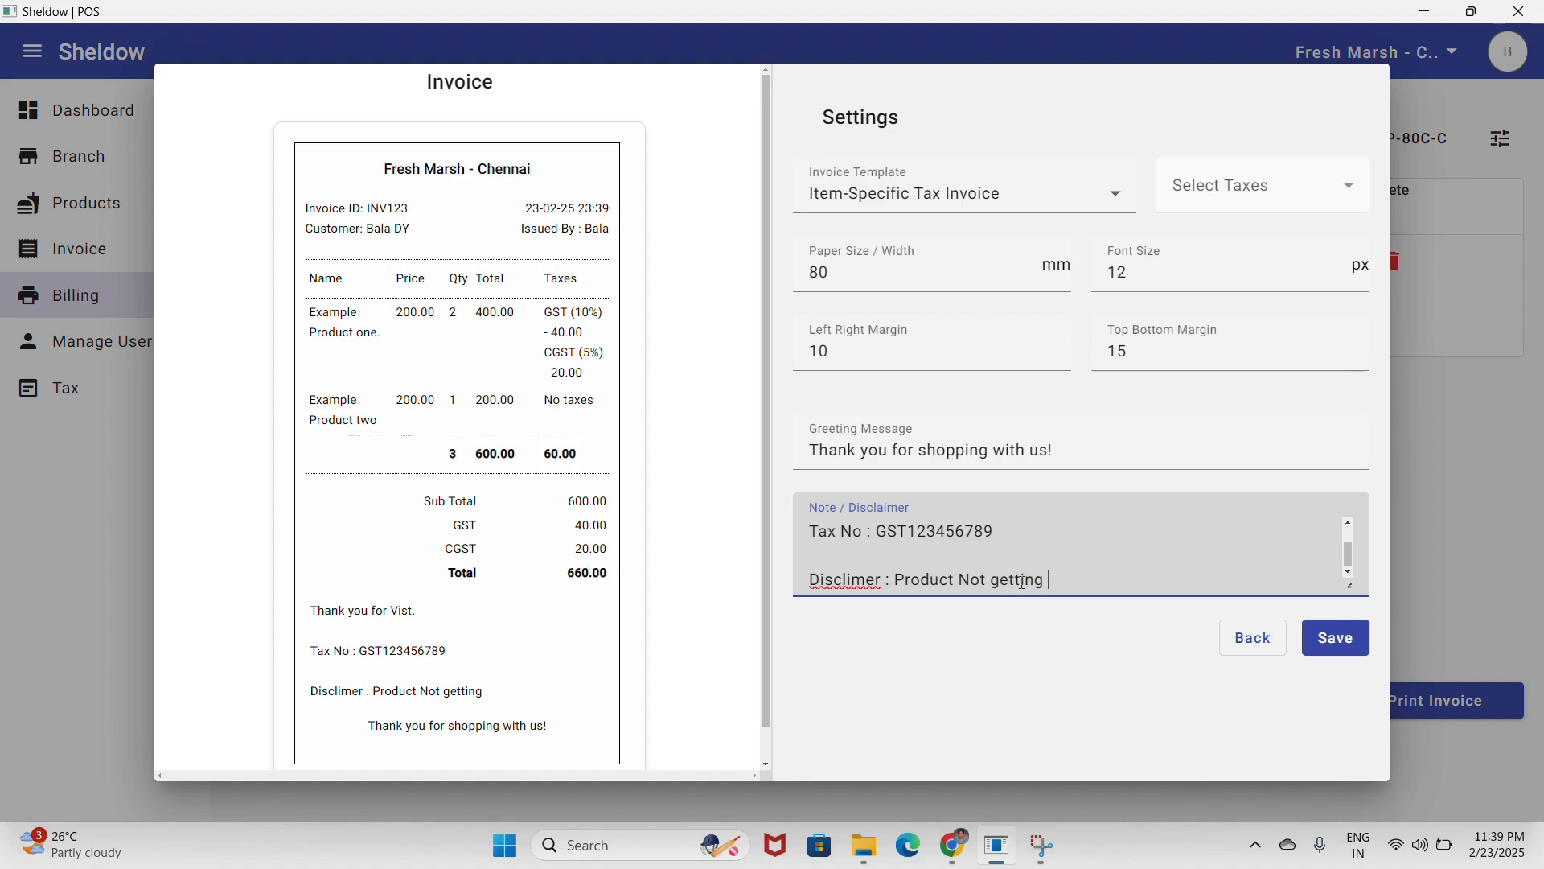
type("return.")
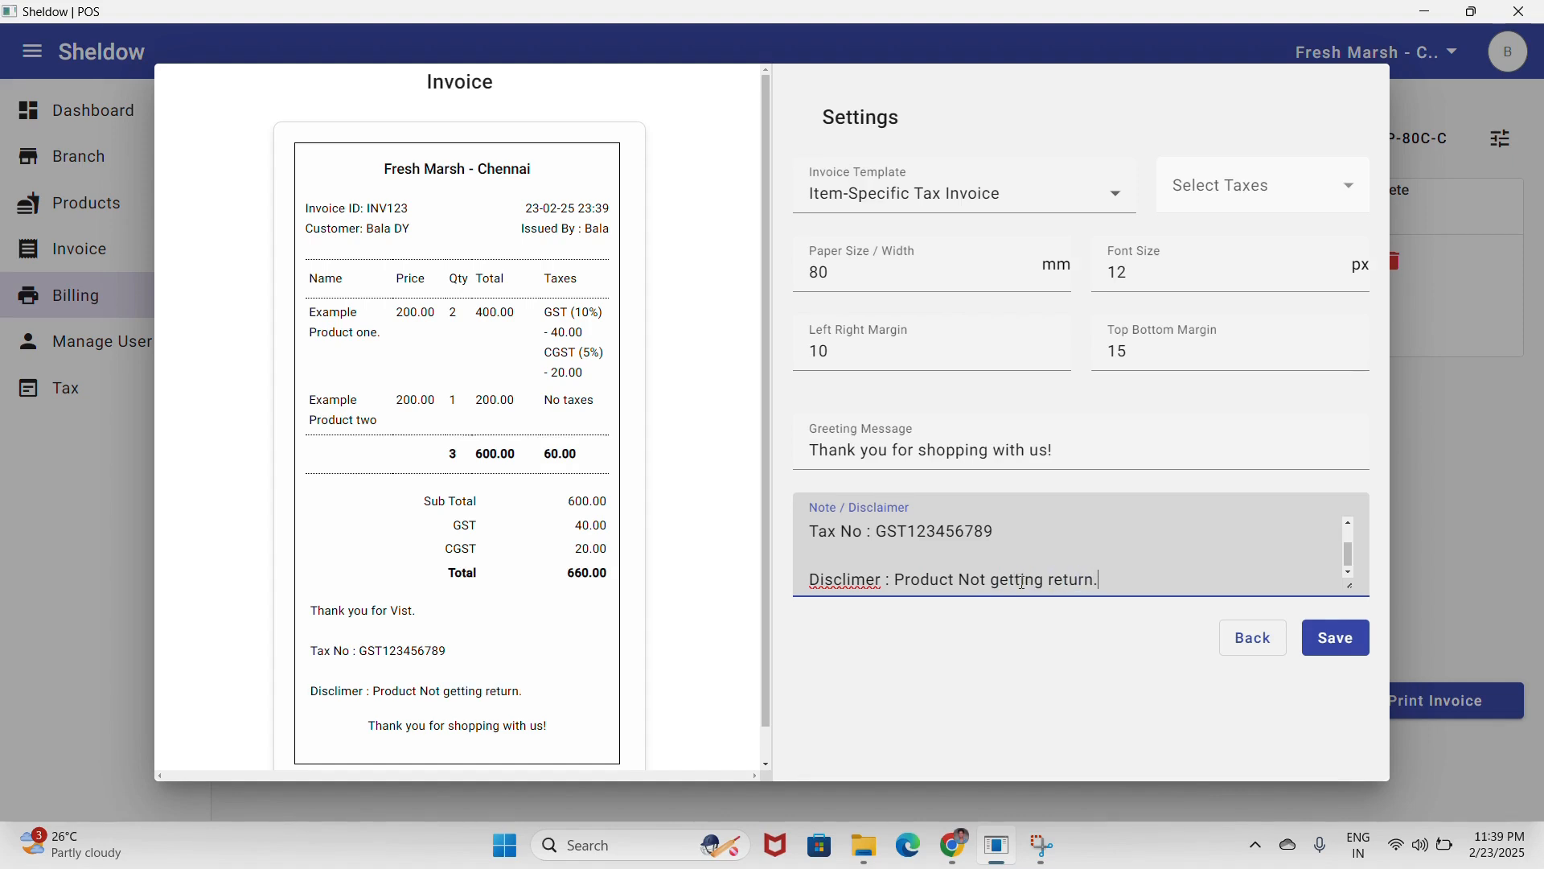
left_click(1334, 638)
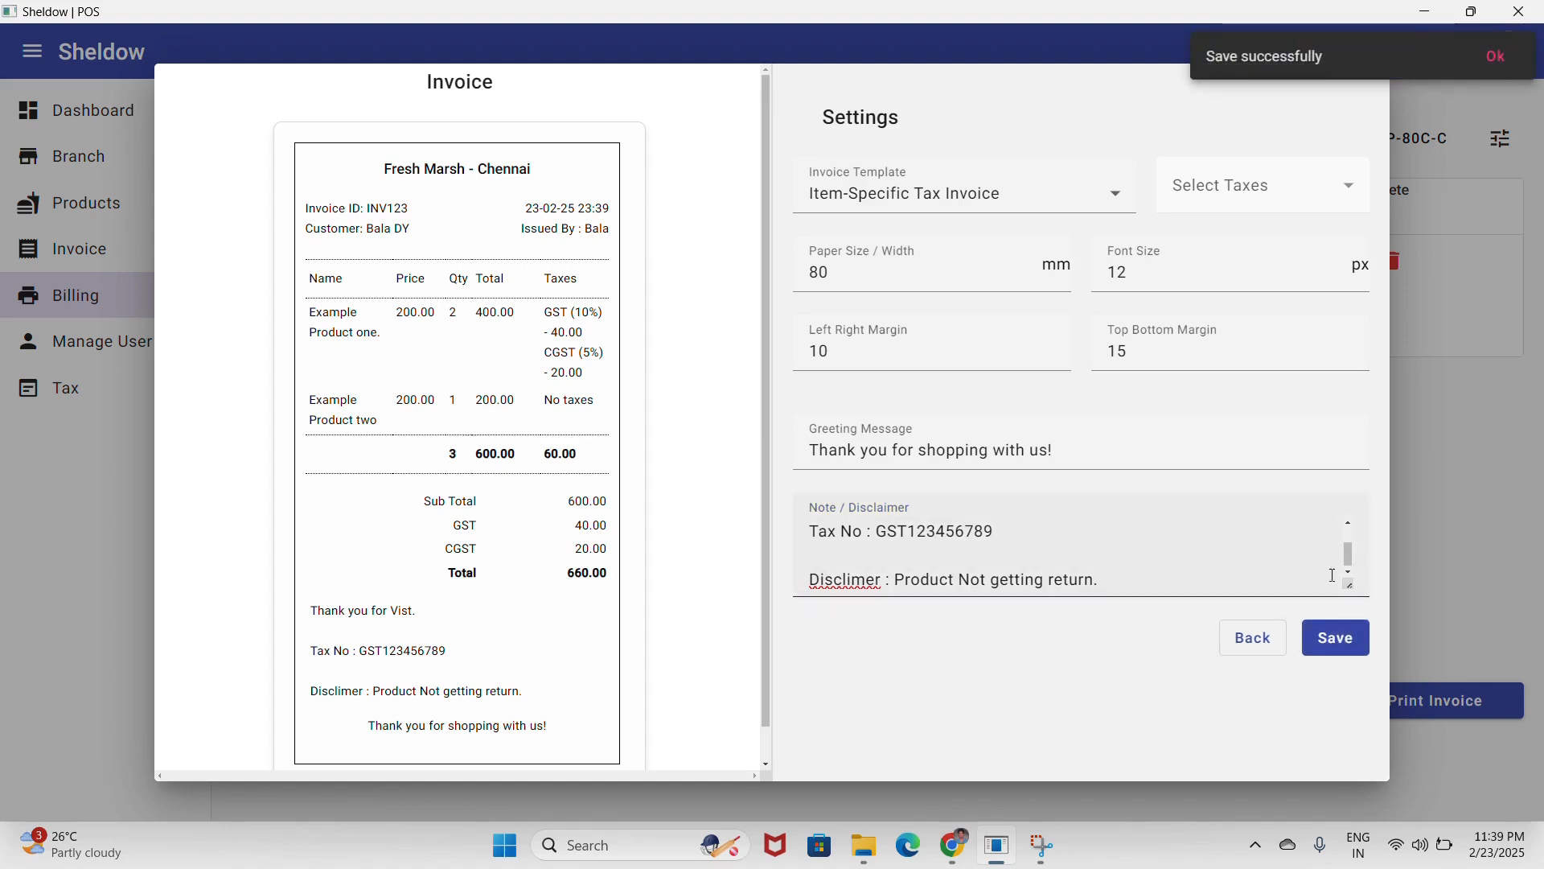
left_click(1245, 650)
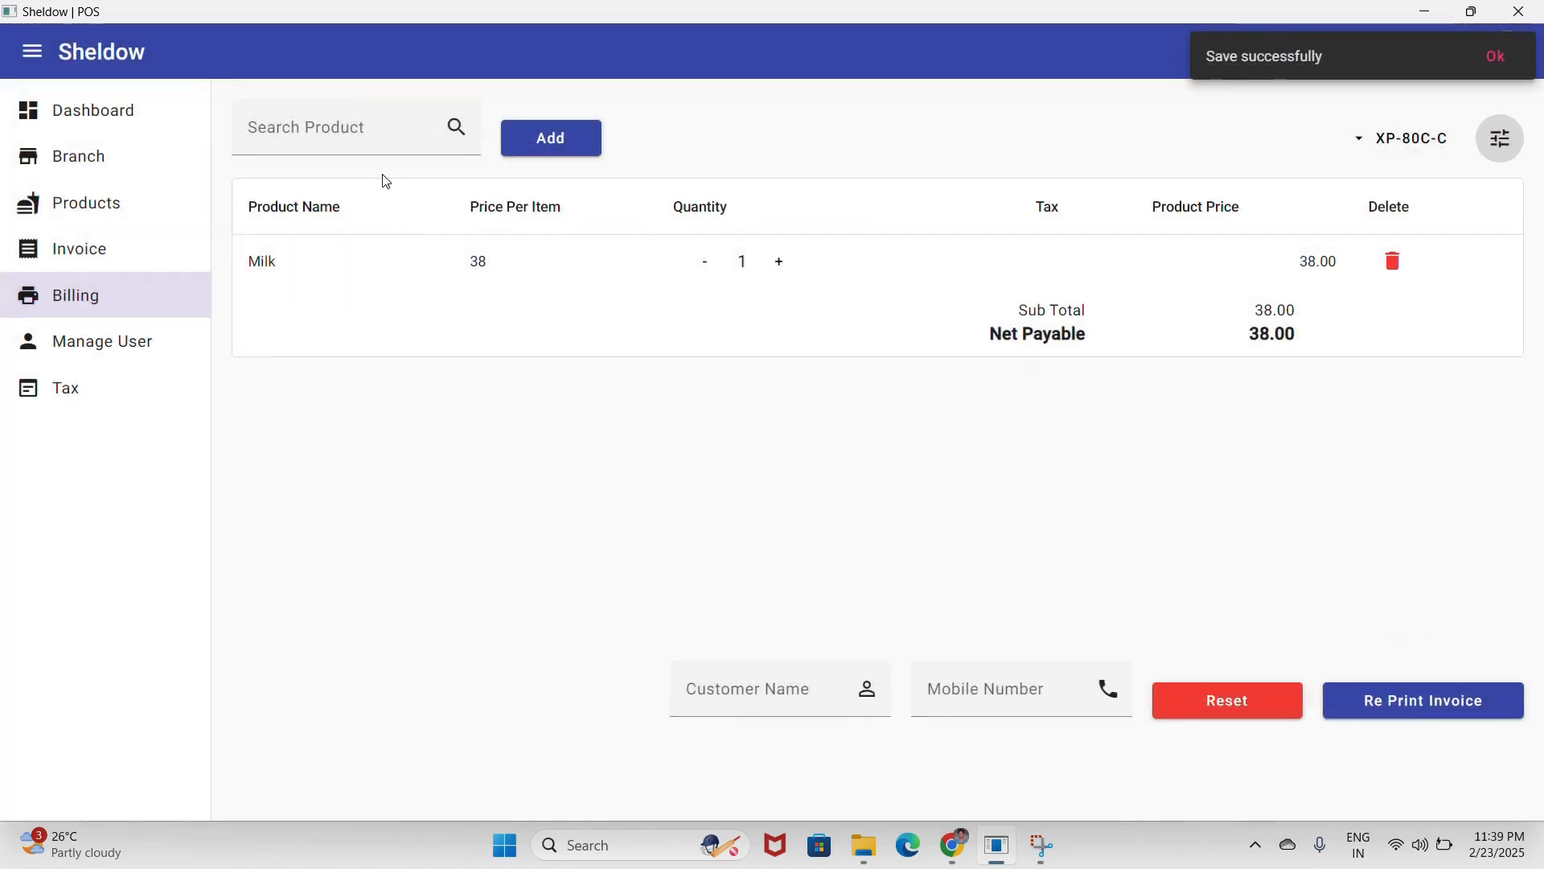
- Reset the Milk bill and add one Boast at 220 instead
left_click(366, 135)
left_click(1216, 706)
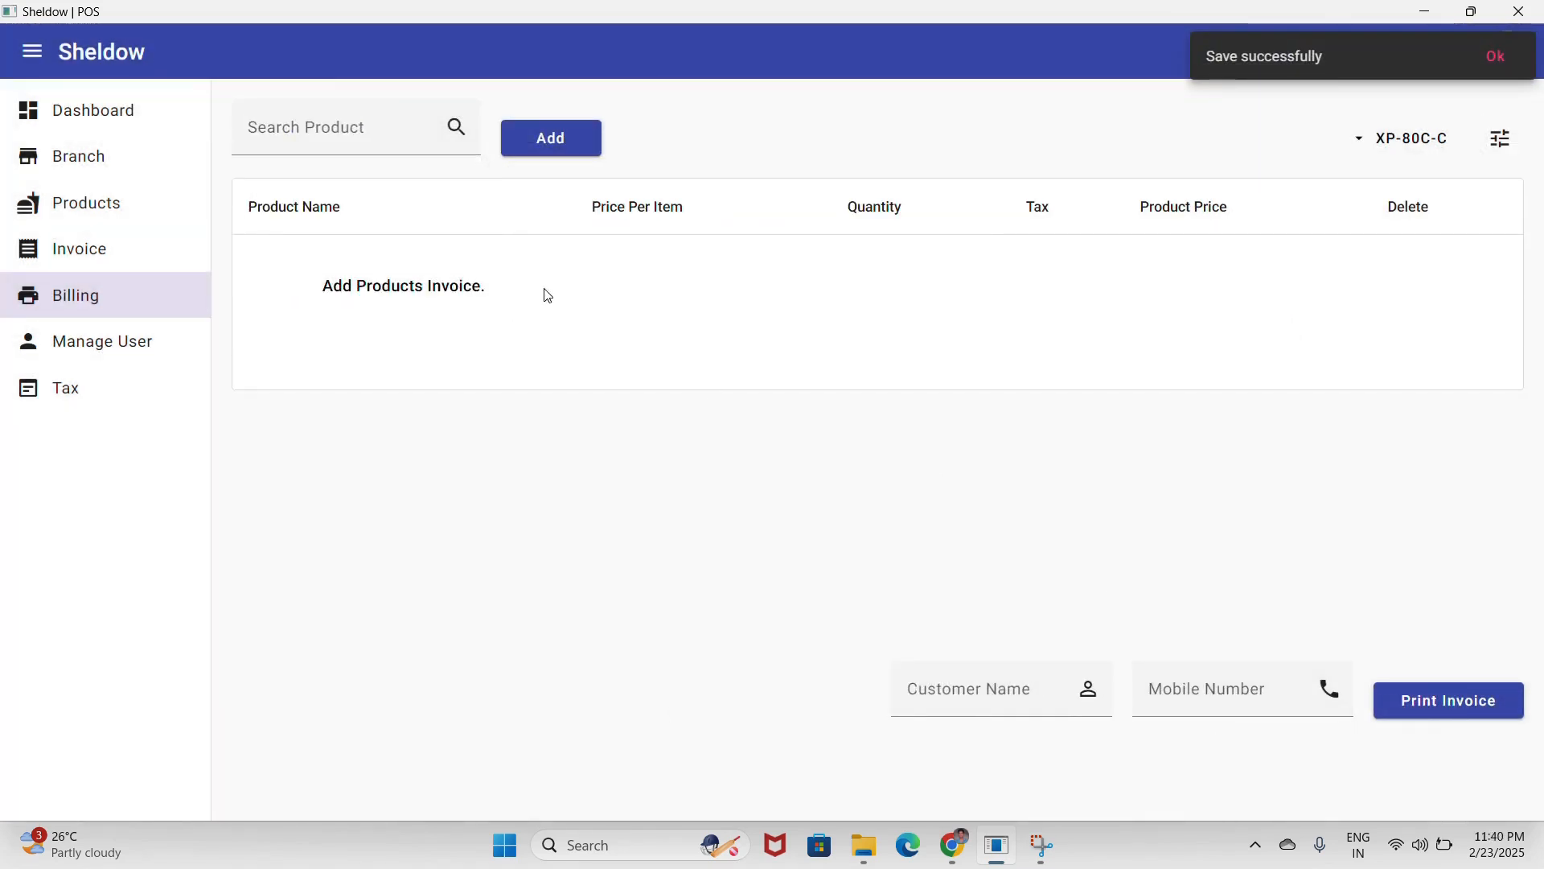
left_click(345, 136)
left_click(420, 240)
left_click(552, 140)
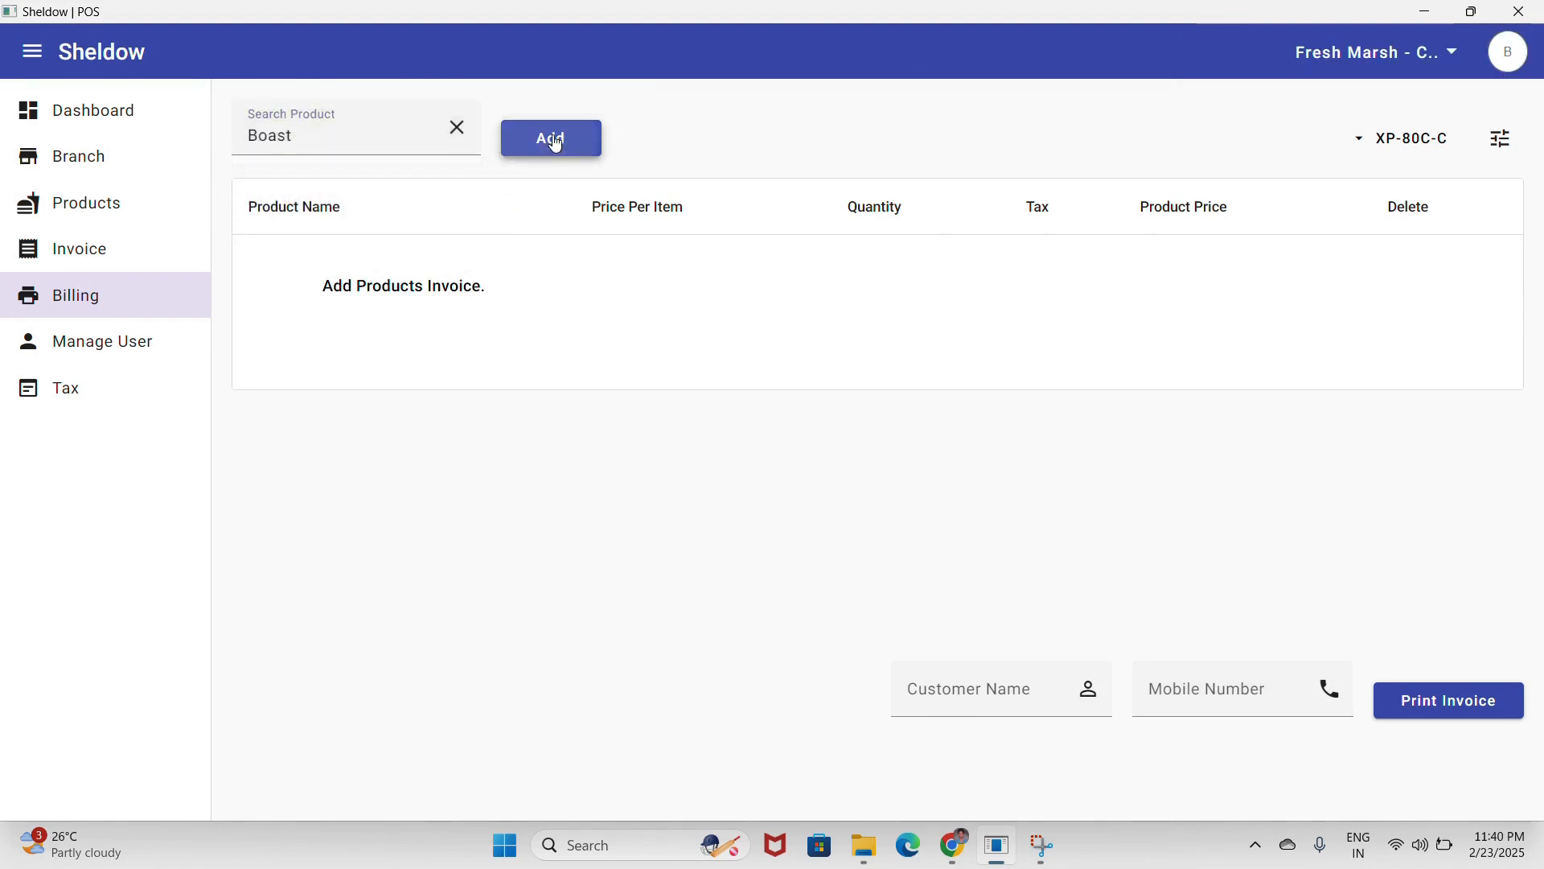
- Print the Boast invoice and view it in the saved invoice list
left_click(1422, 716)
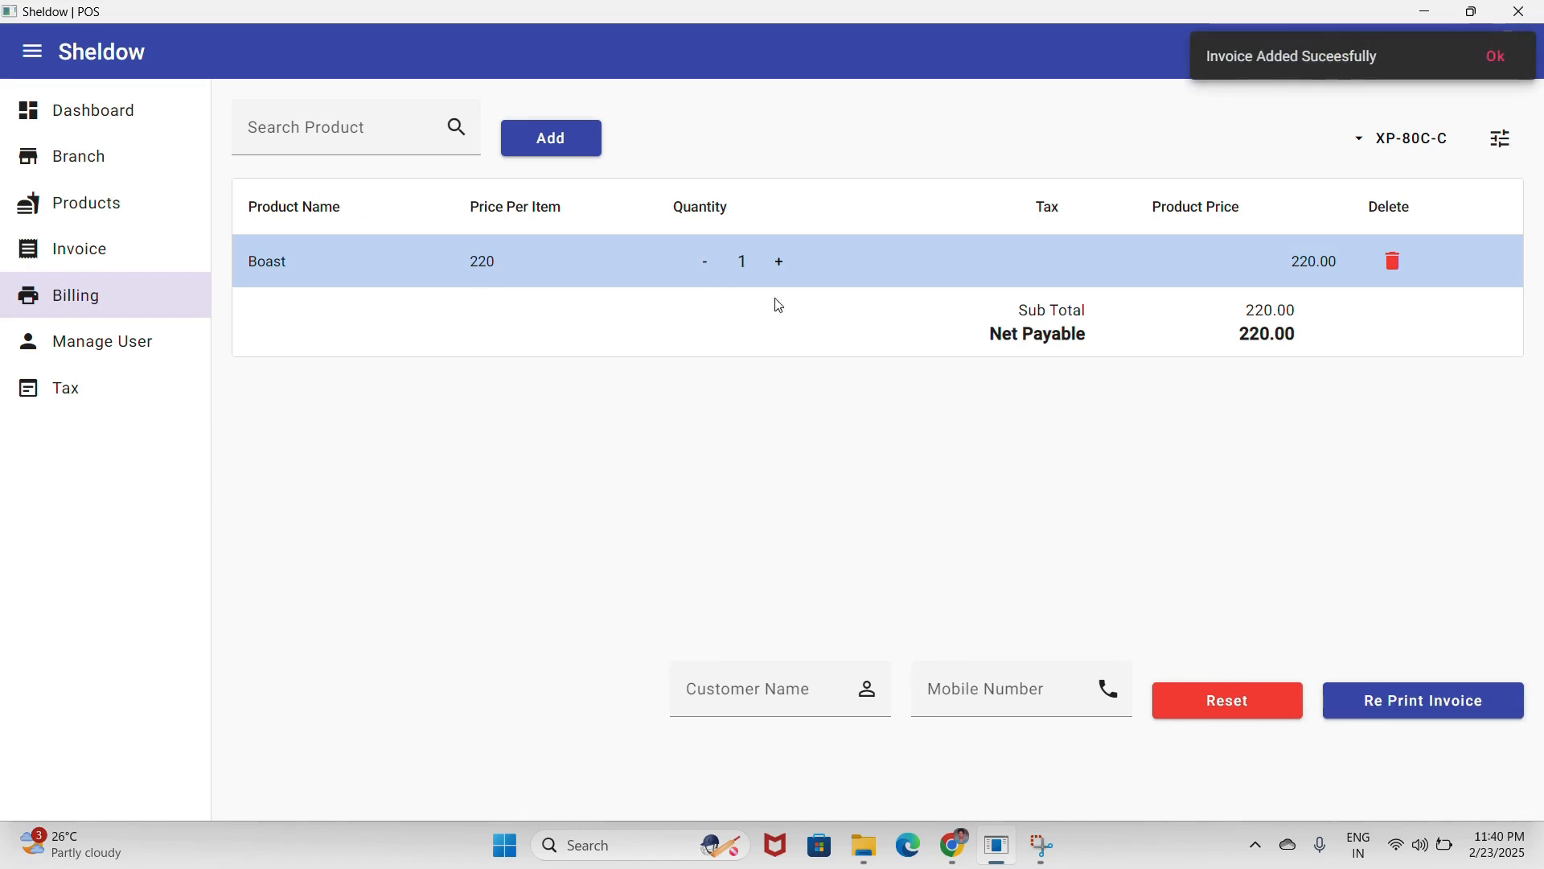
left_click(1489, 61)
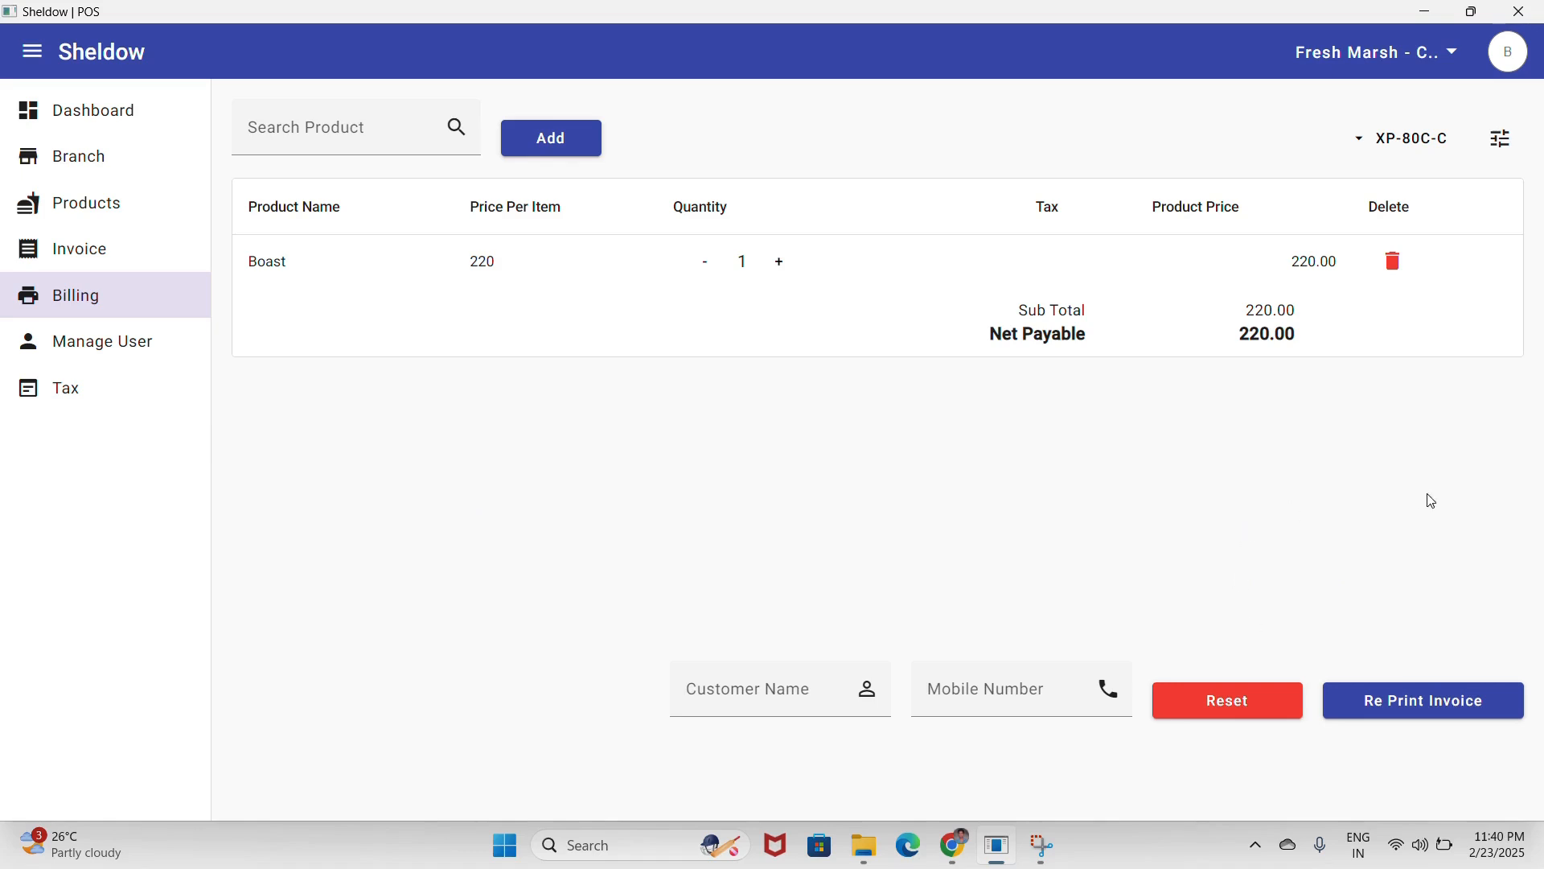
left_click(95, 262)
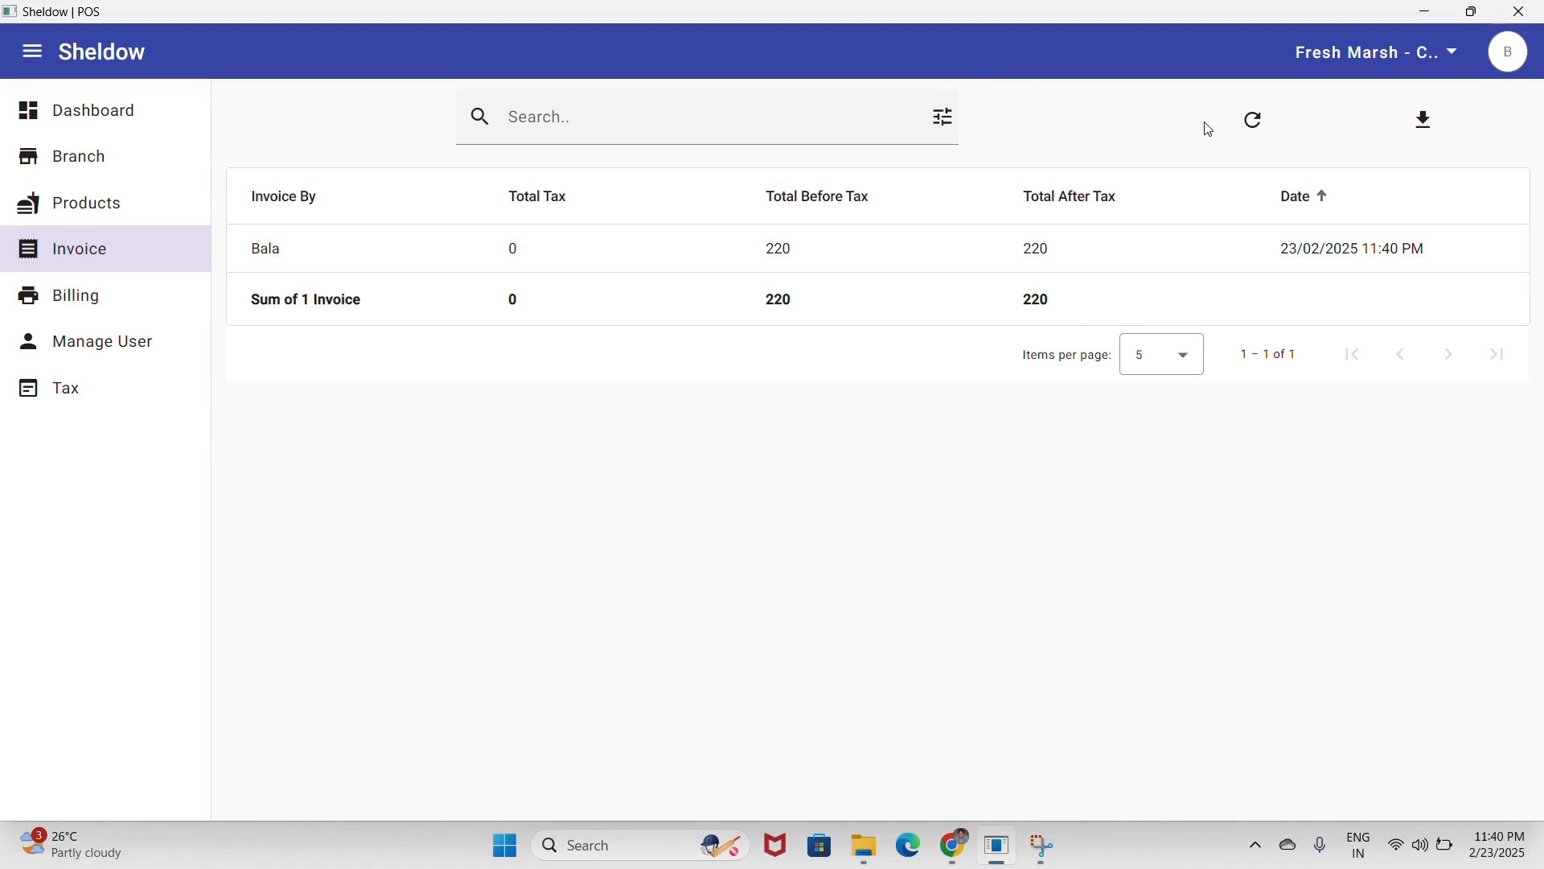
- Refresh the invoice list, then pass through Products and Billing to the empty Tax page
left_click(1246, 122)
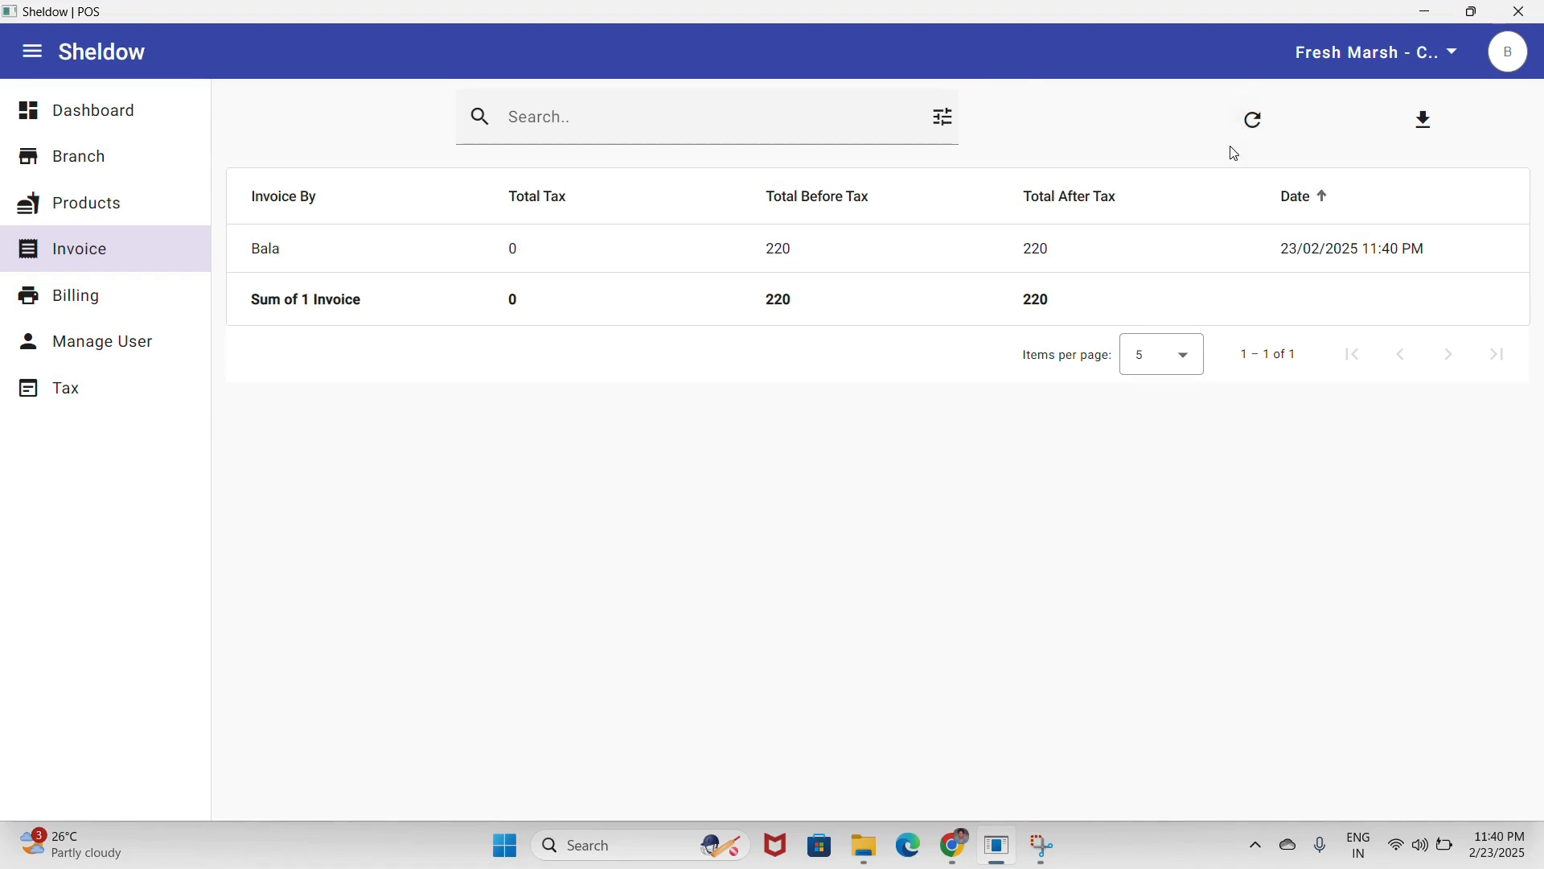
left_click(97, 218)
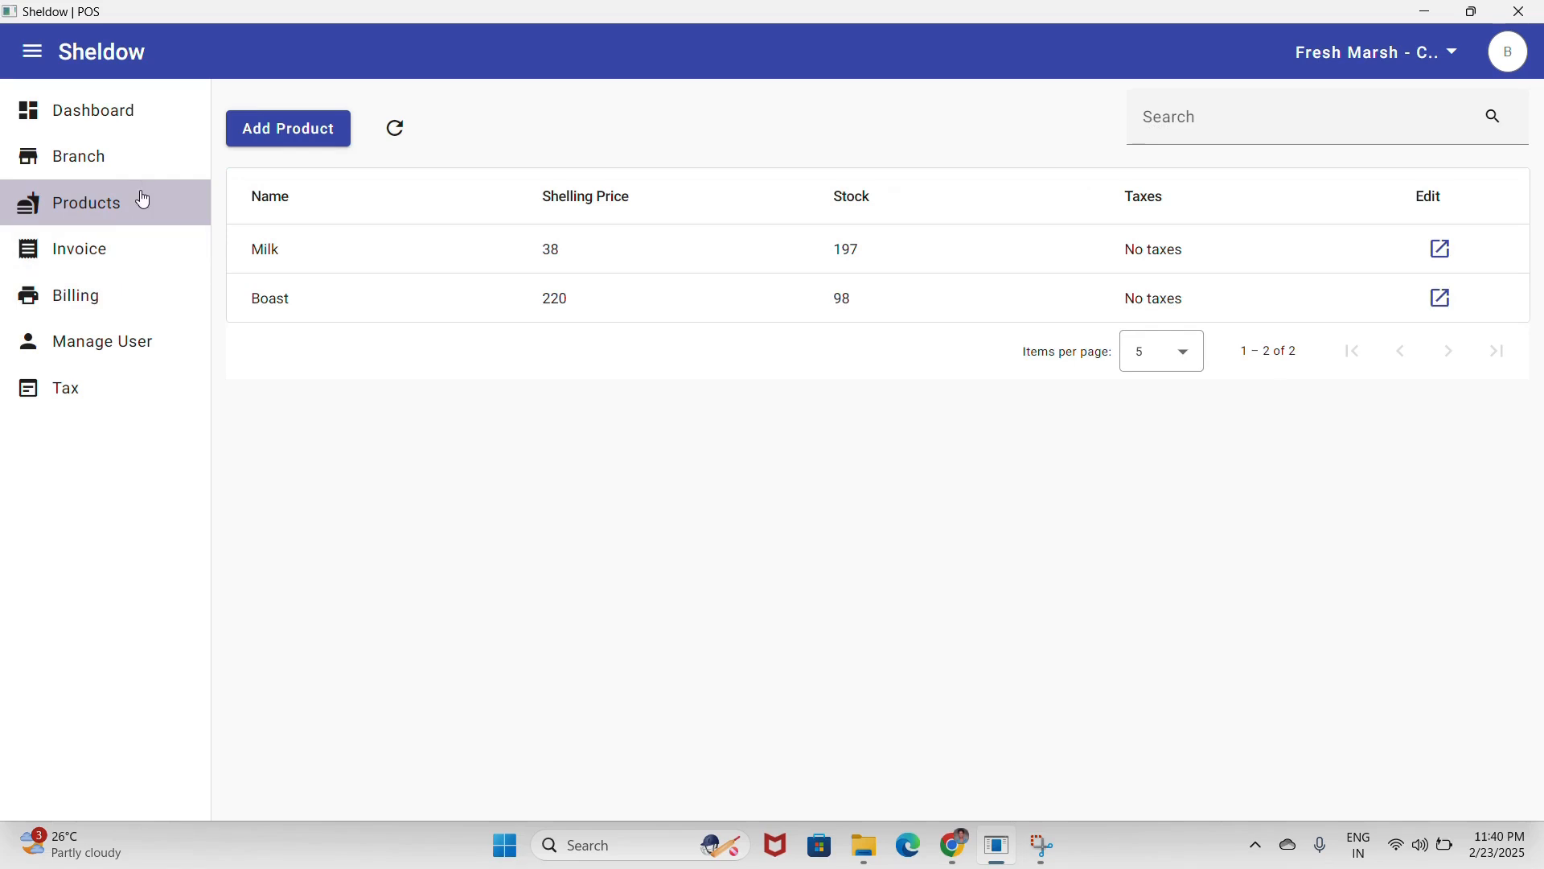
left_click(117, 303)
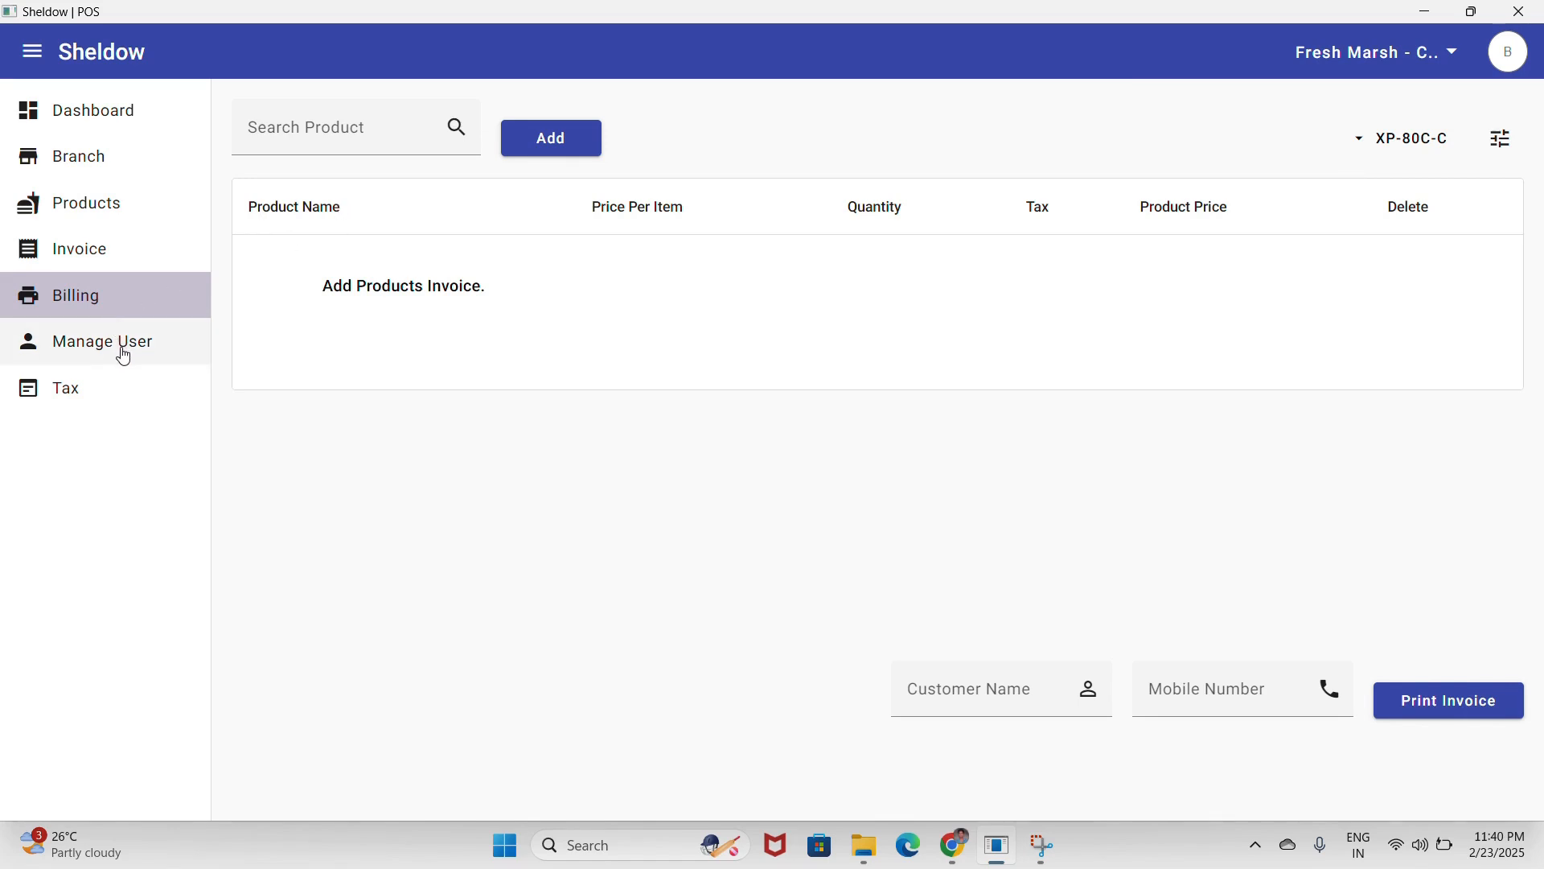
left_click(96, 386)
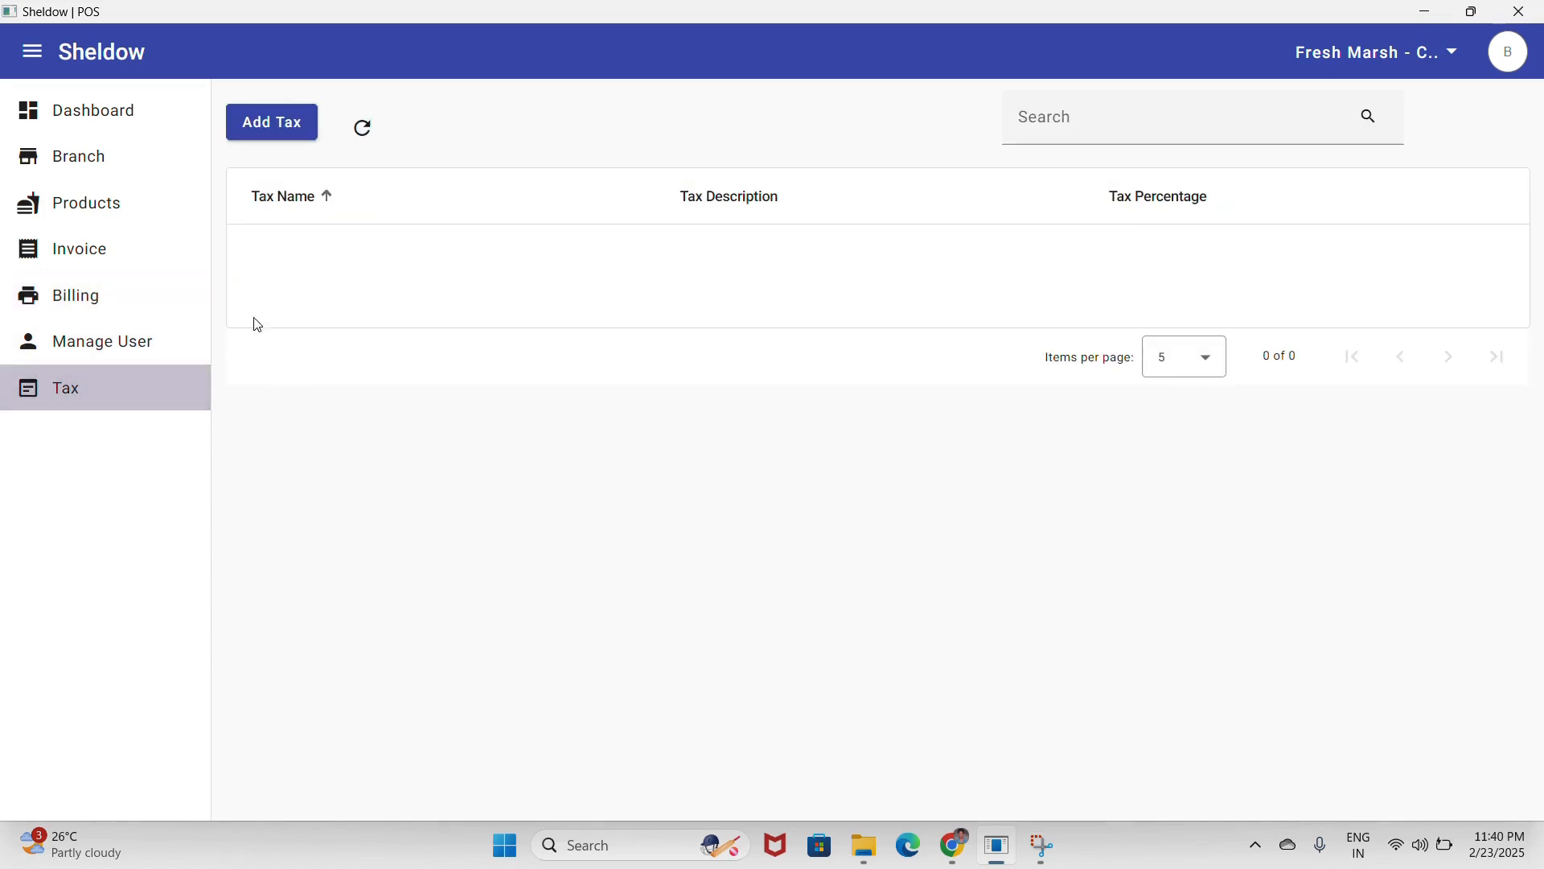
- Add a tax named GST at 2 percent with description 'GST on grocessries' and save it
left_click(283, 132)
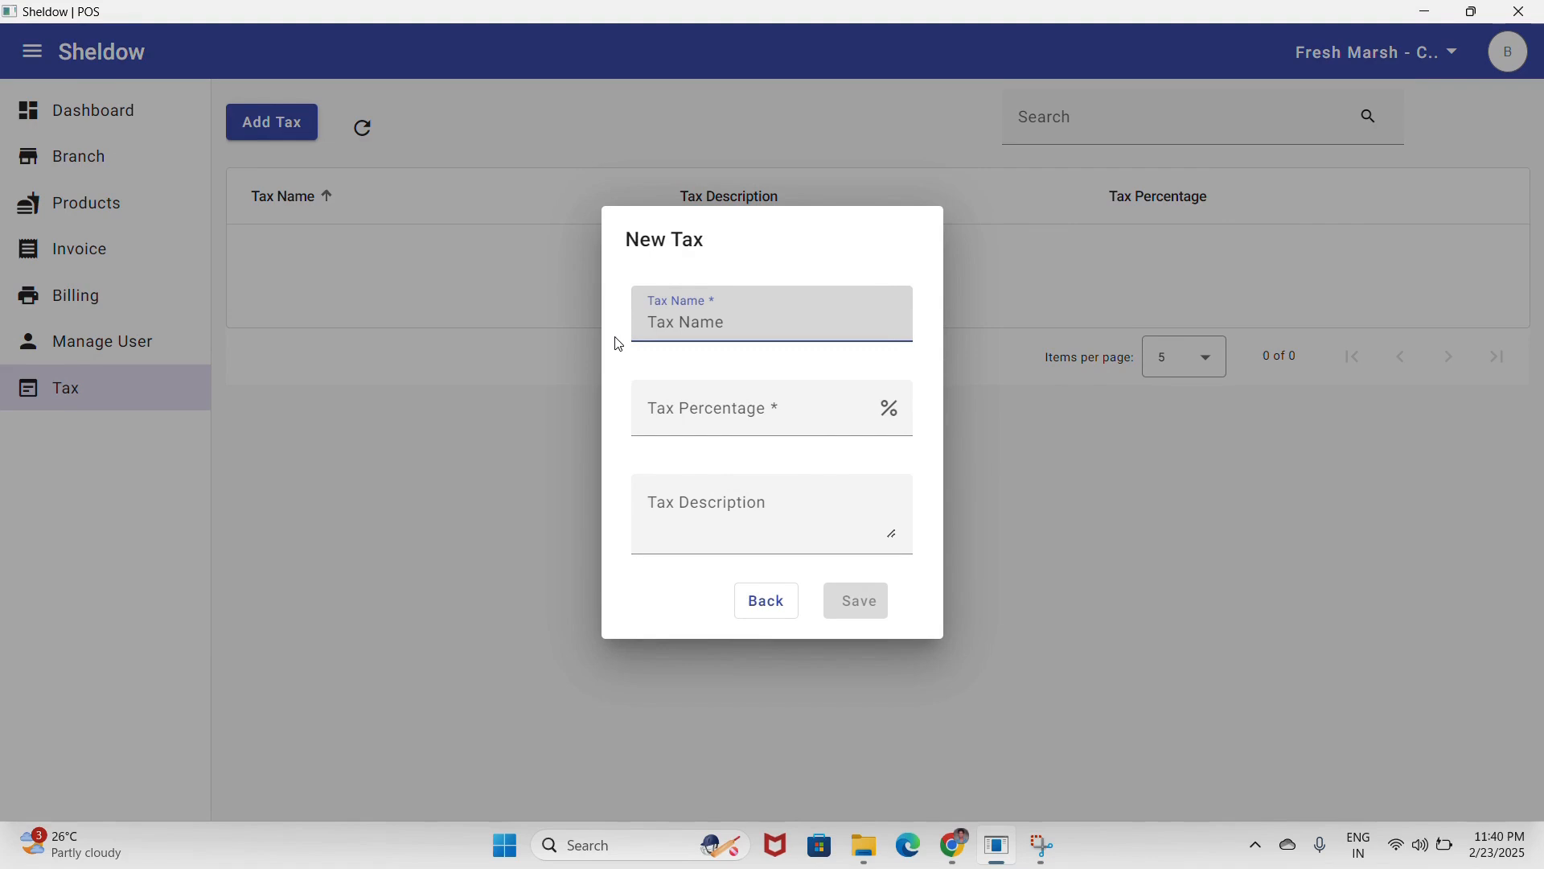
type("gst")
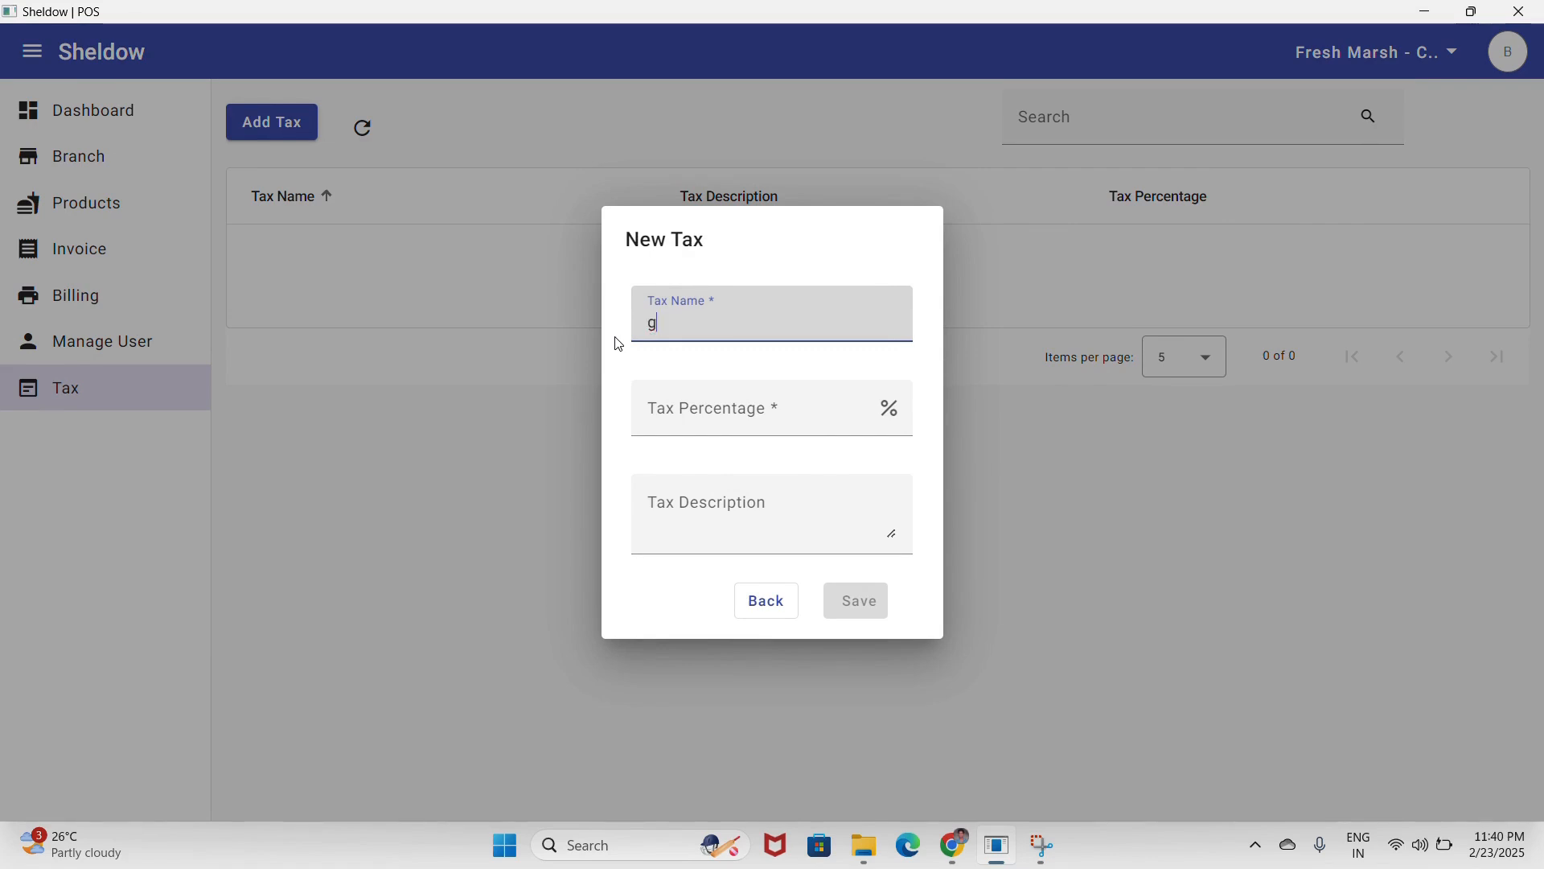
key("BackSpace")
type("g")
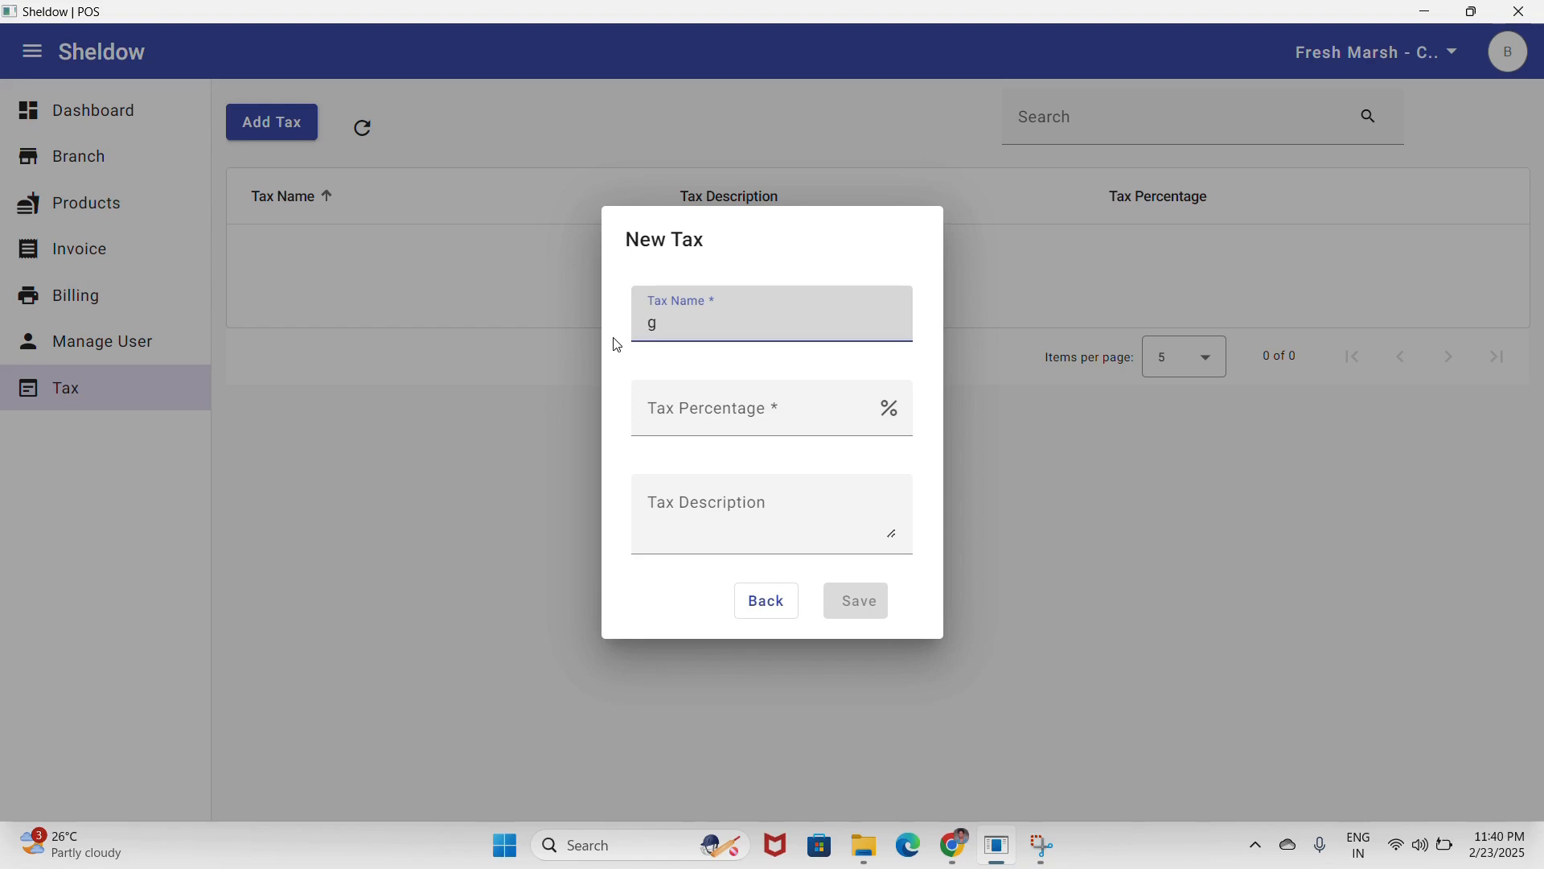
key("BackSpace")
type("gs")
key("BackSpace")
key("BackSpace")
type("G")
left_click(709, 410)
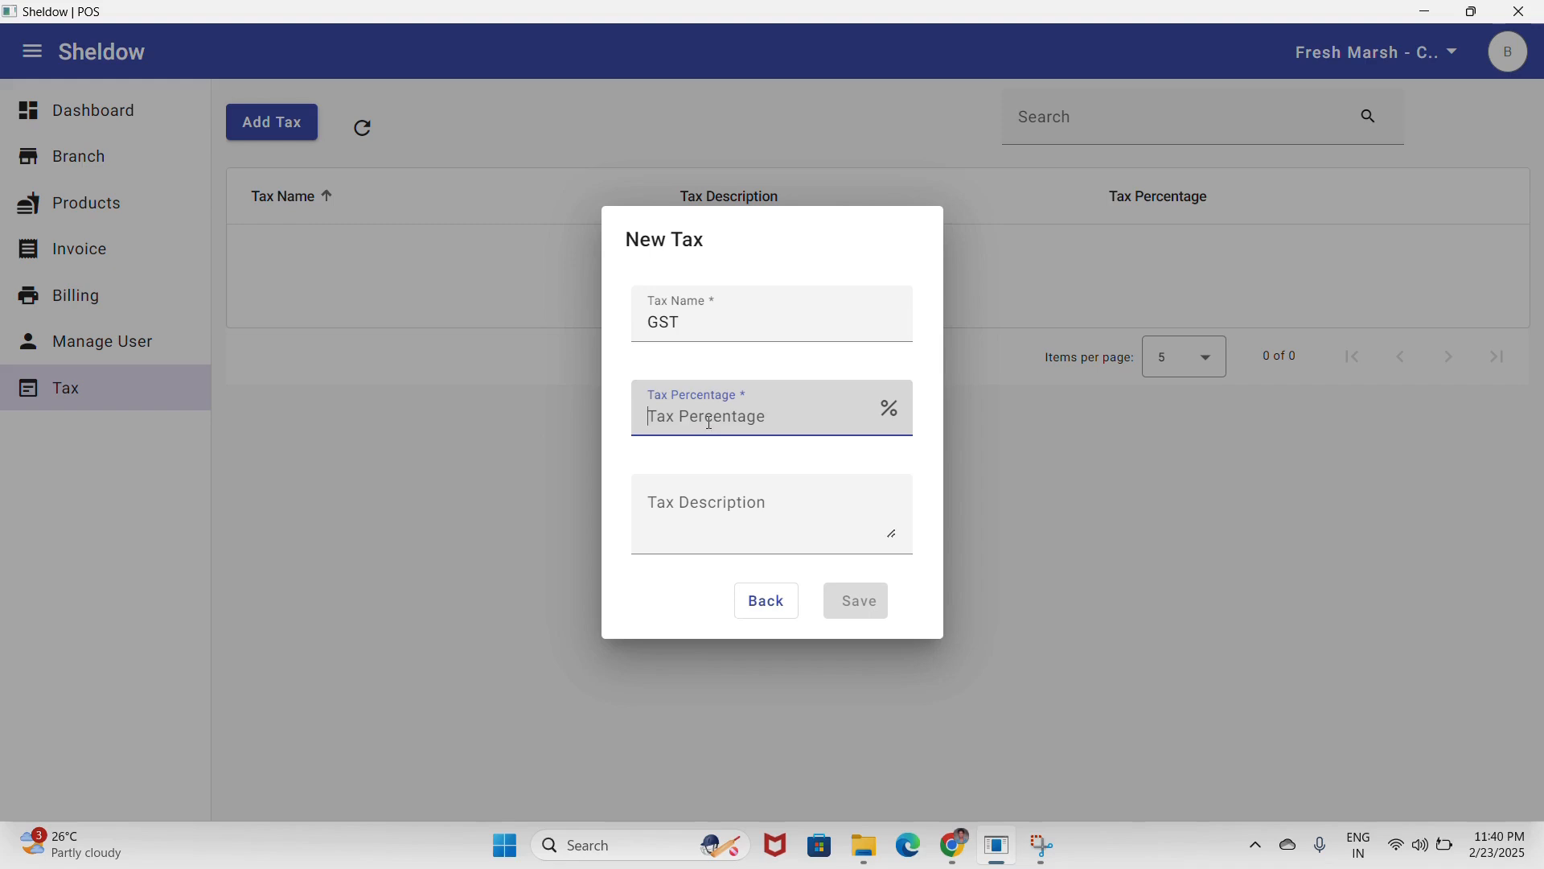
type("2")
left_click(728, 506)
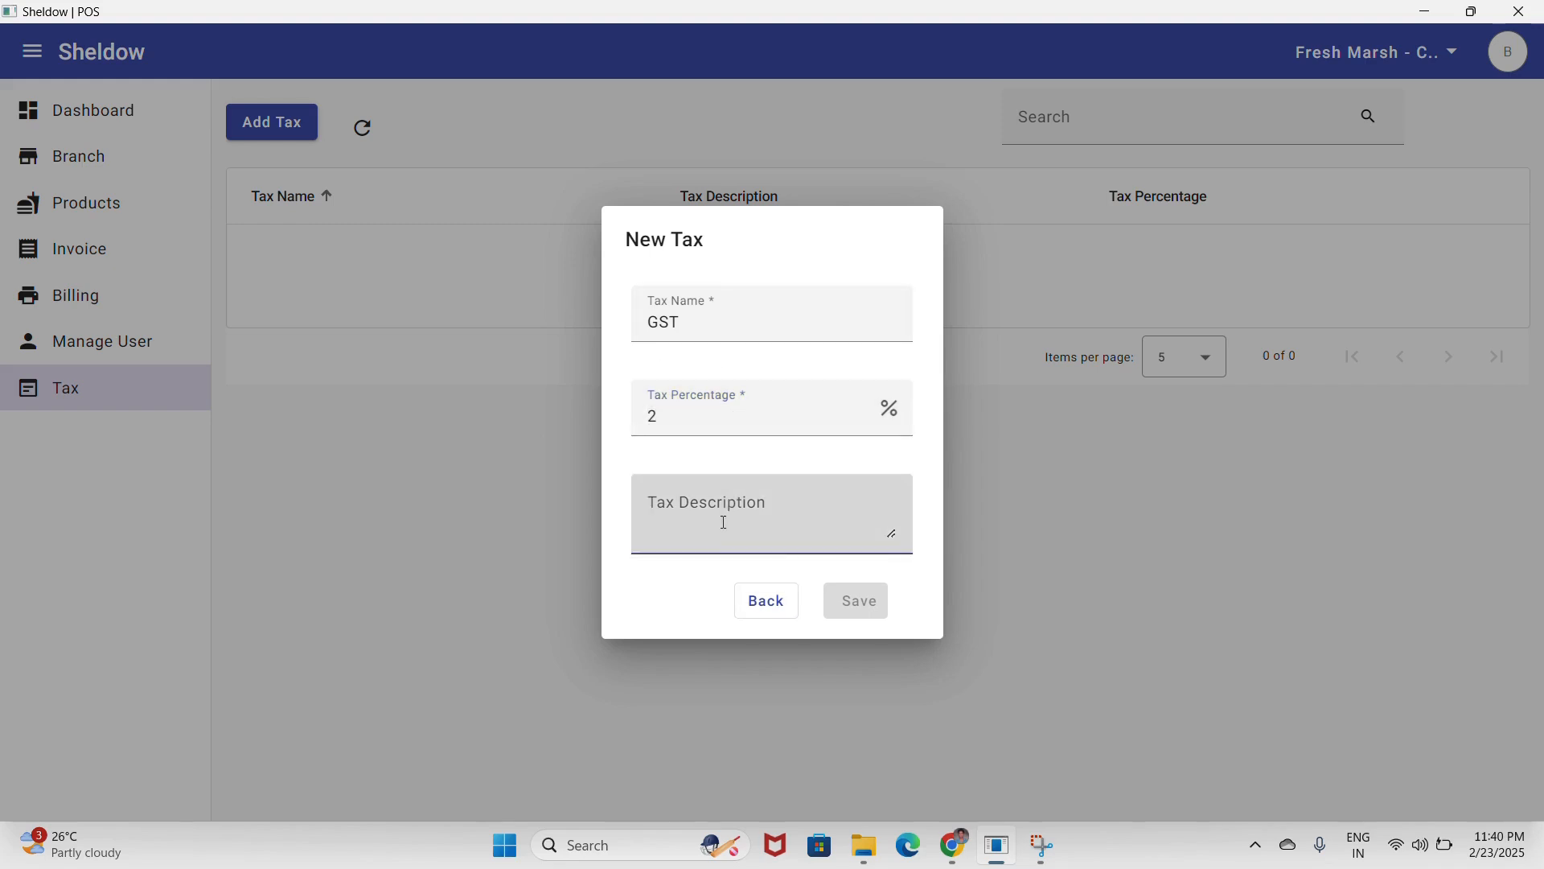
type("GST on grocessries")
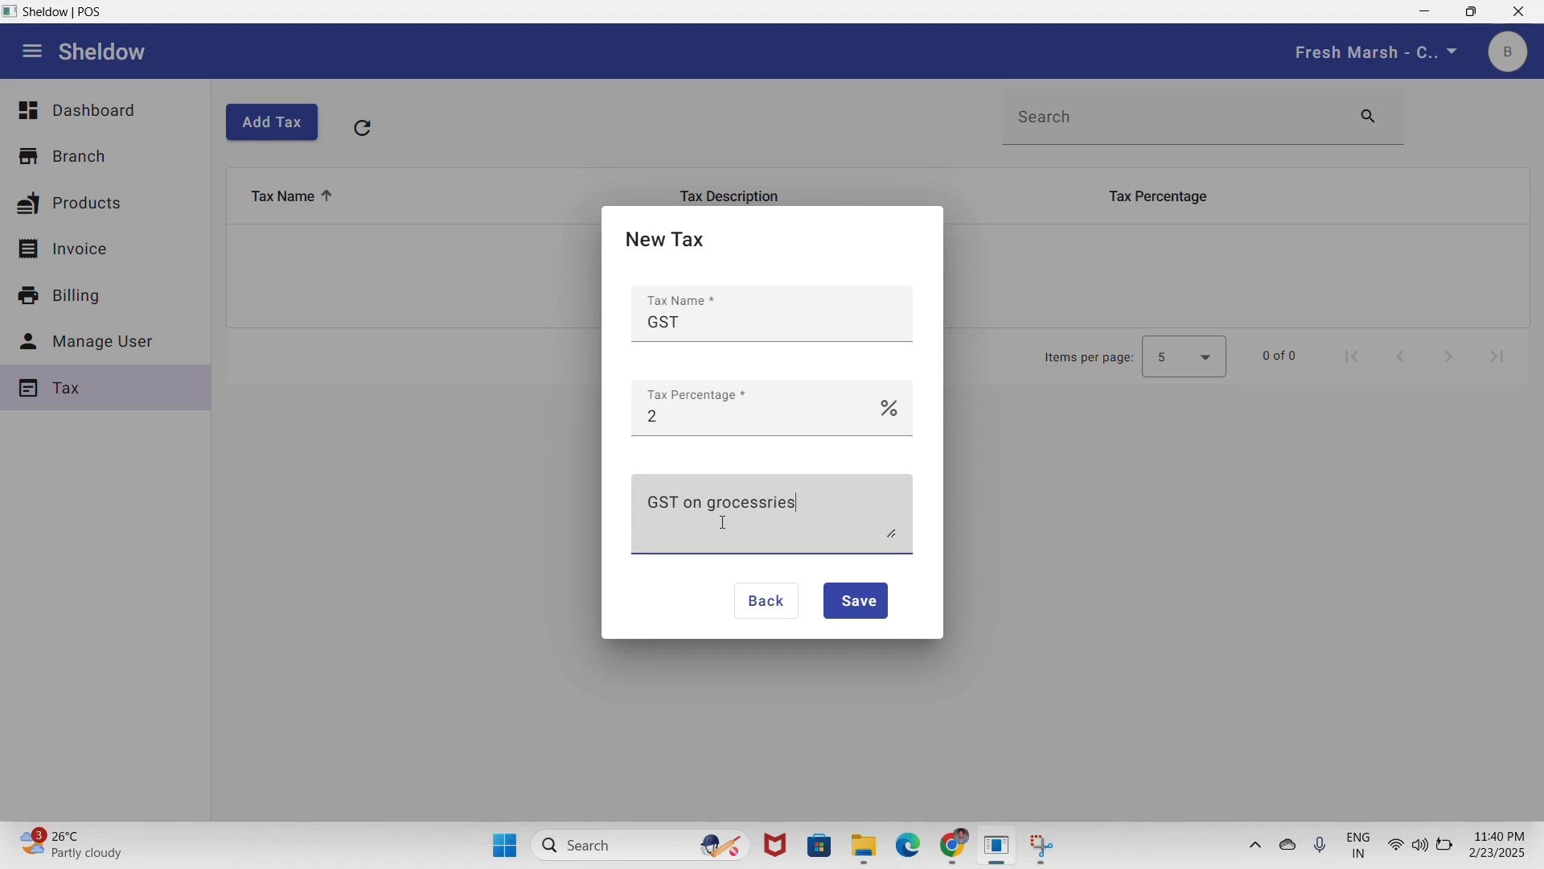
left_click(872, 608)
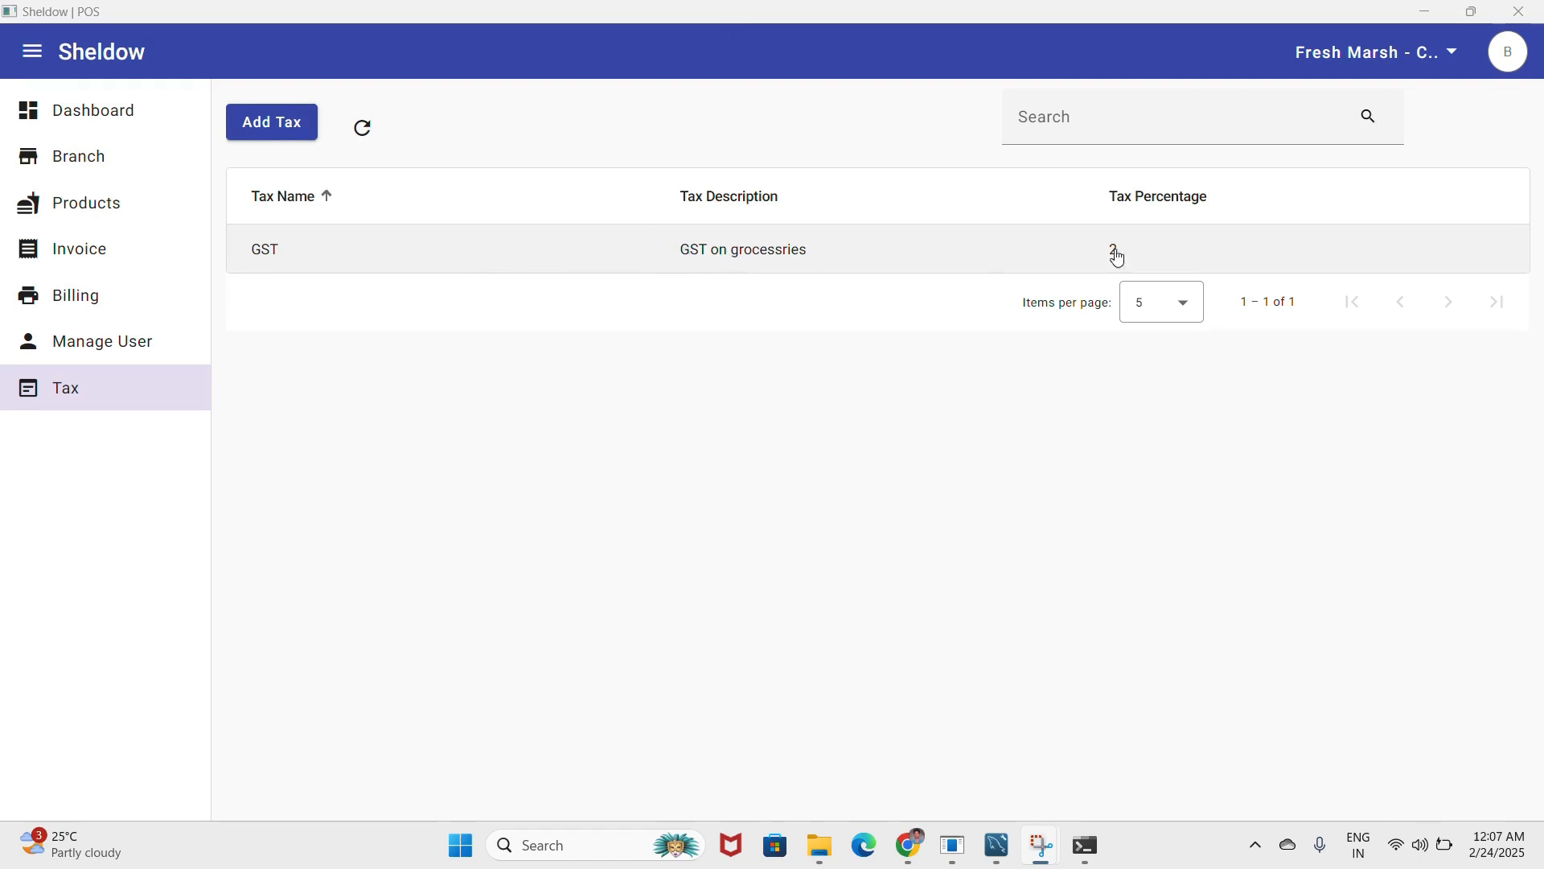
- Edit the Boast product to use GST - 2%, save it, and go to Billing
left_click(57, 201)
left_click(393, 300)
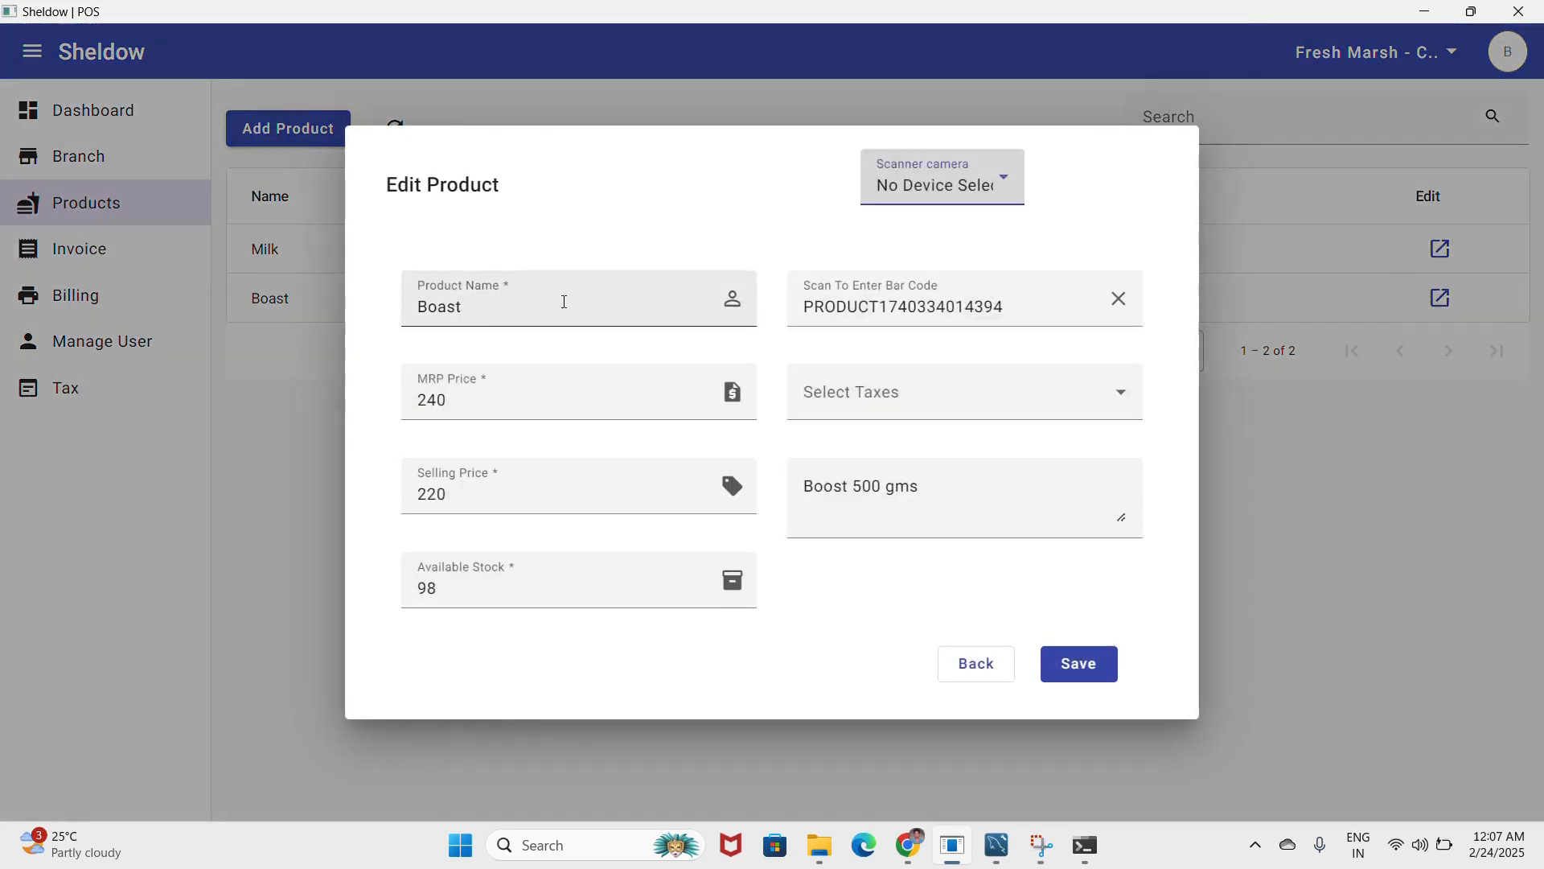
left_click(894, 402)
left_click(846, 507)
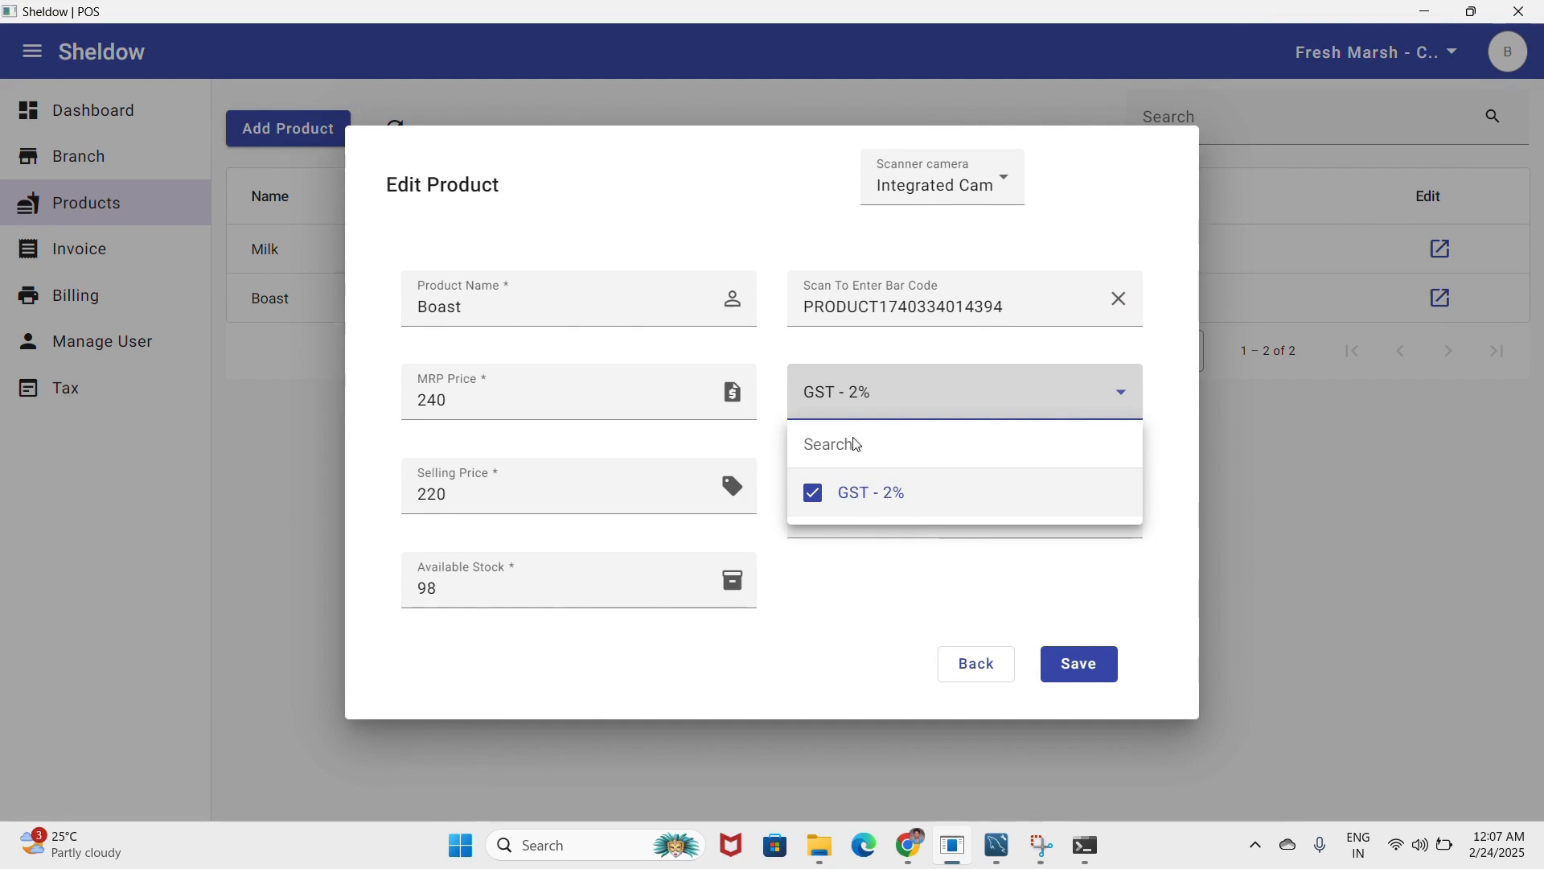
left_click(985, 601)
left_click(1080, 661)
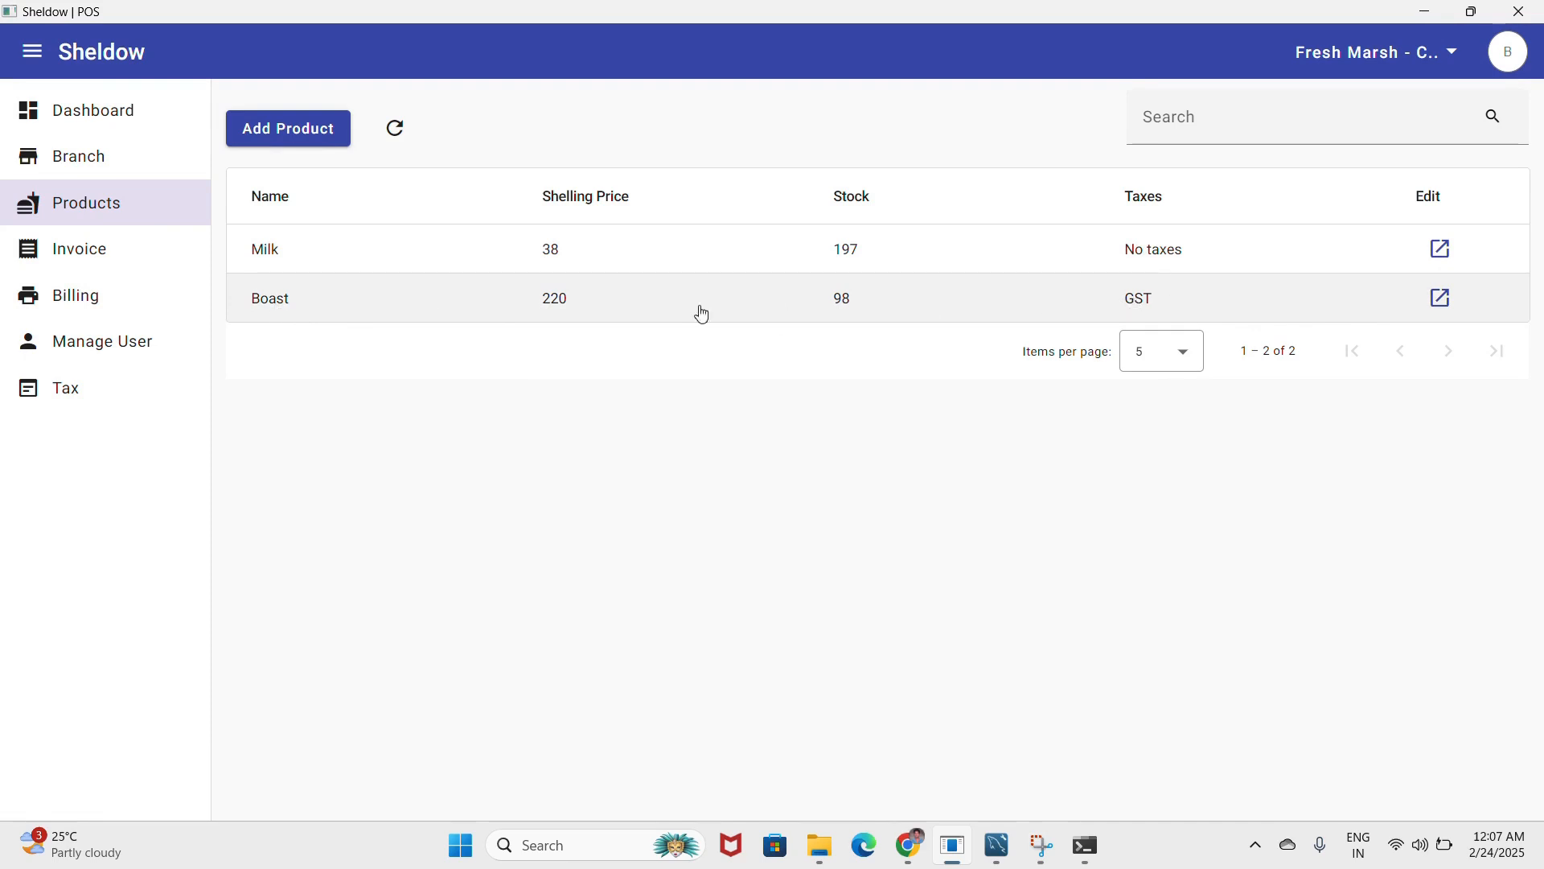
left_click(118, 317)
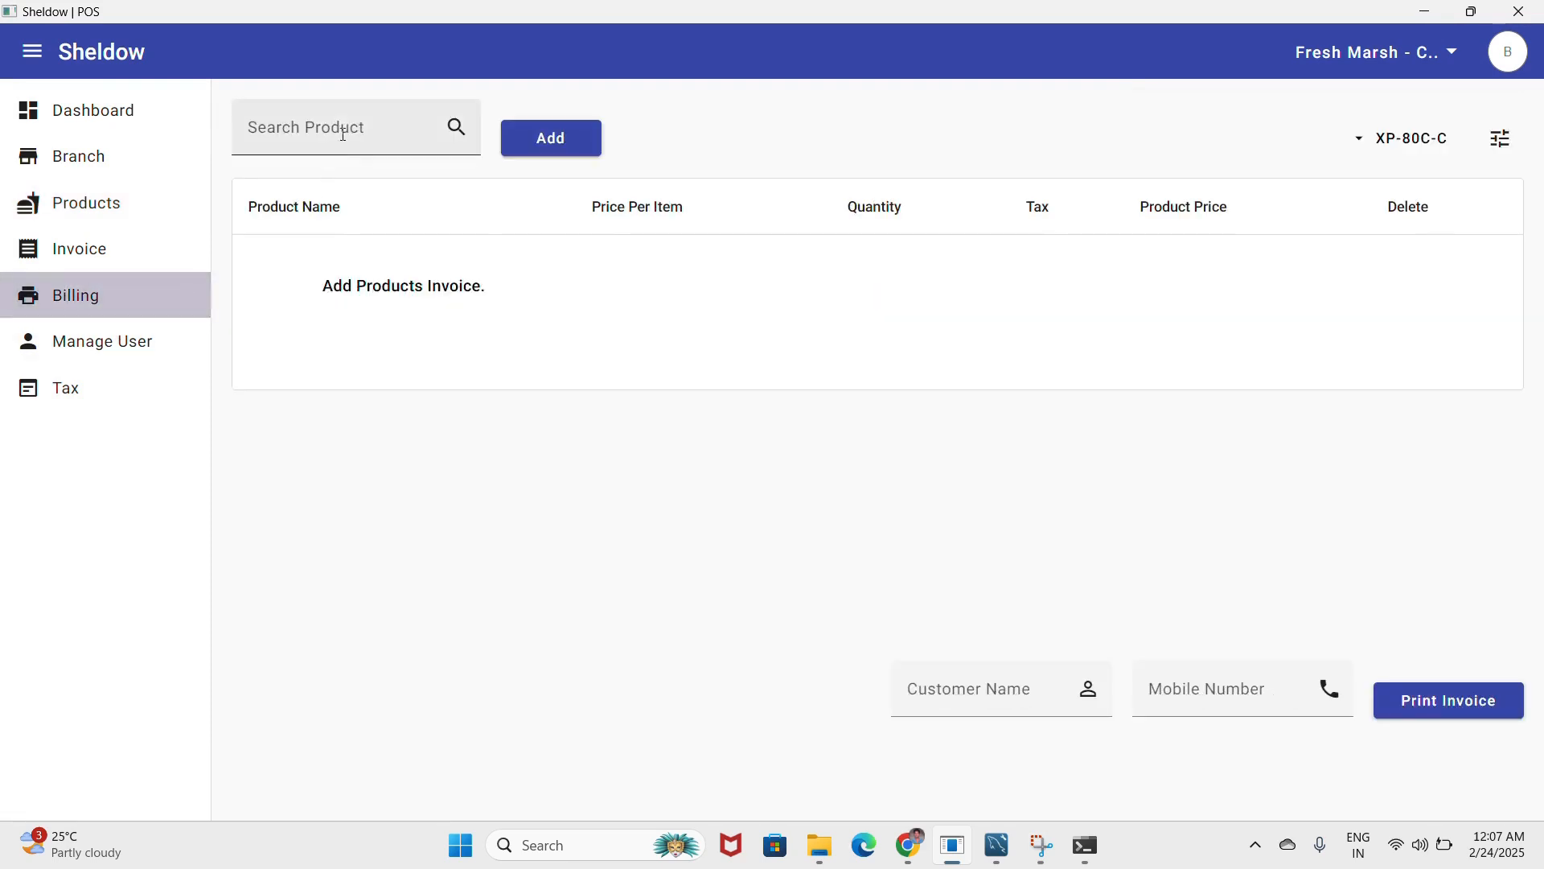
- Bill one Boast and one Milk, with net payable 262.40, and print the invoice
left_click(313, 133)
left_click(303, 233)
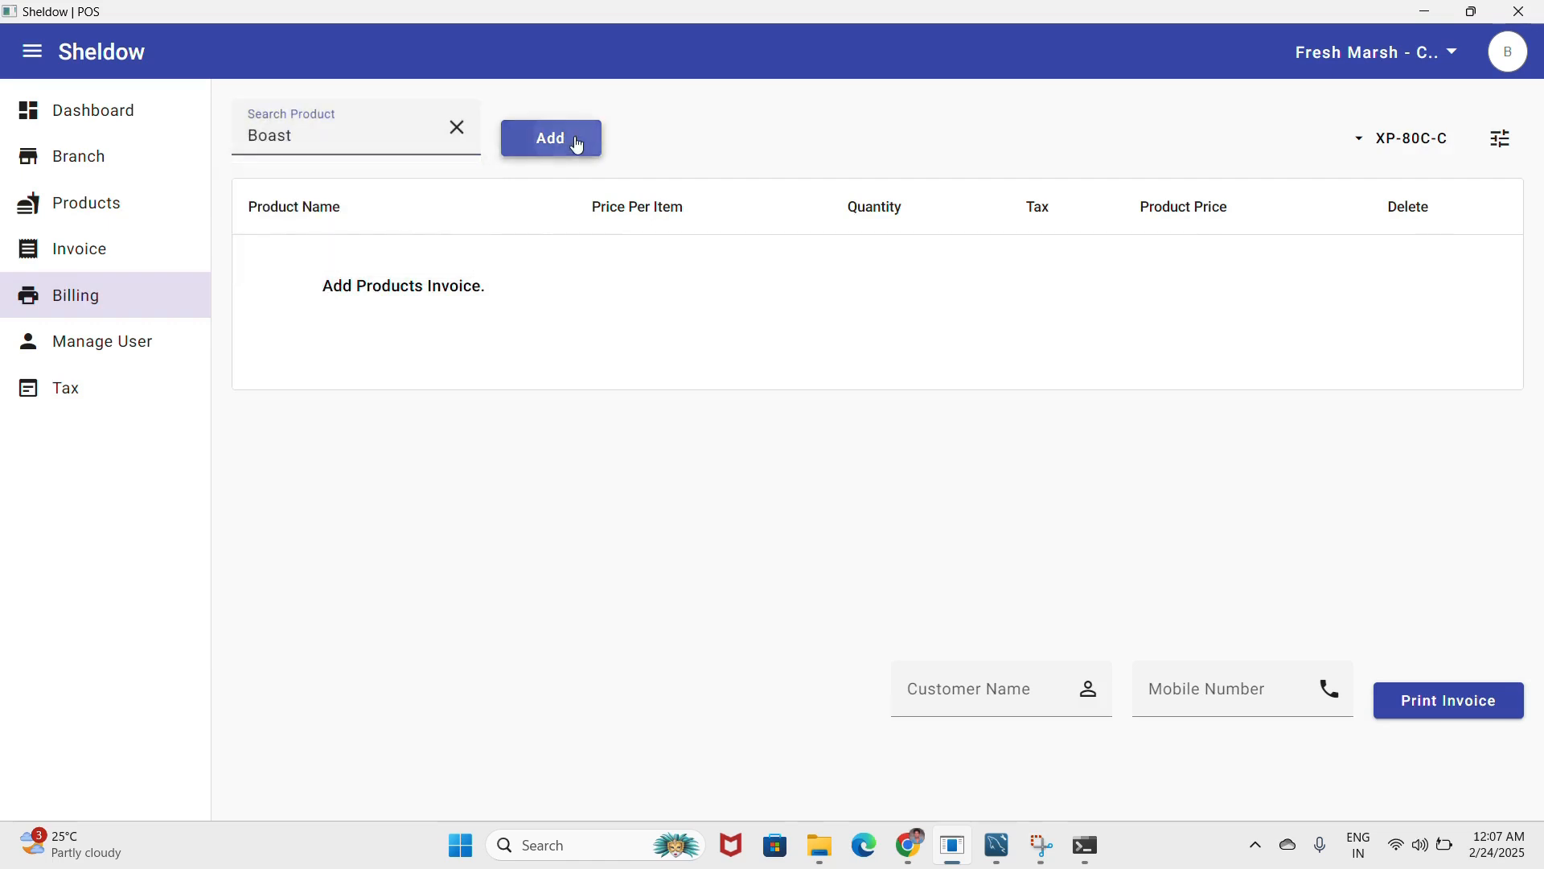
left_click(576, 141)
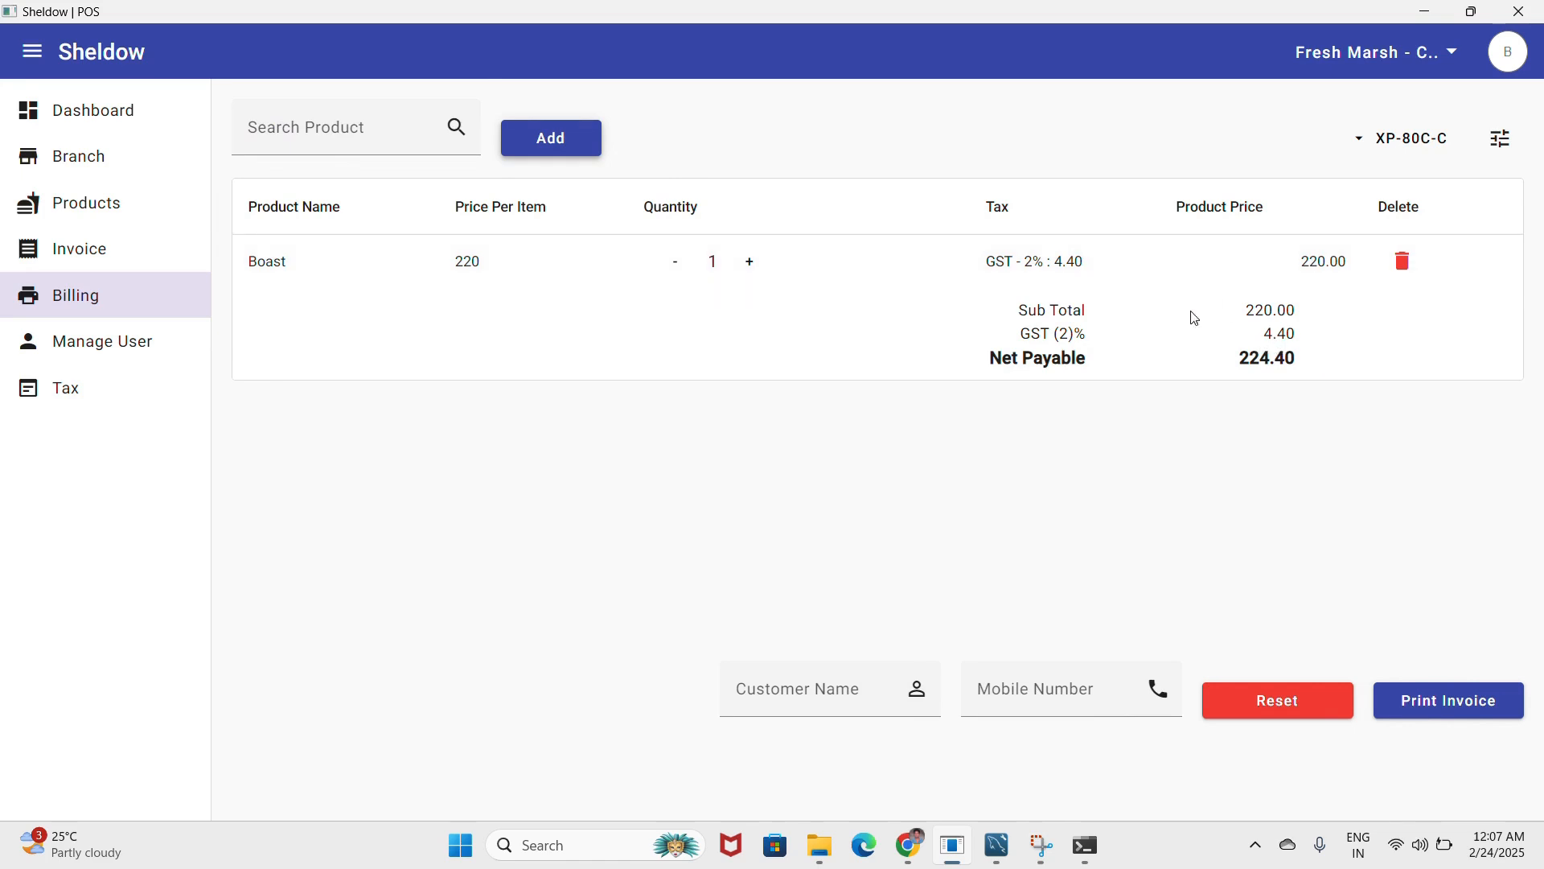
left_click(282, 124)
left_click(513, 165)
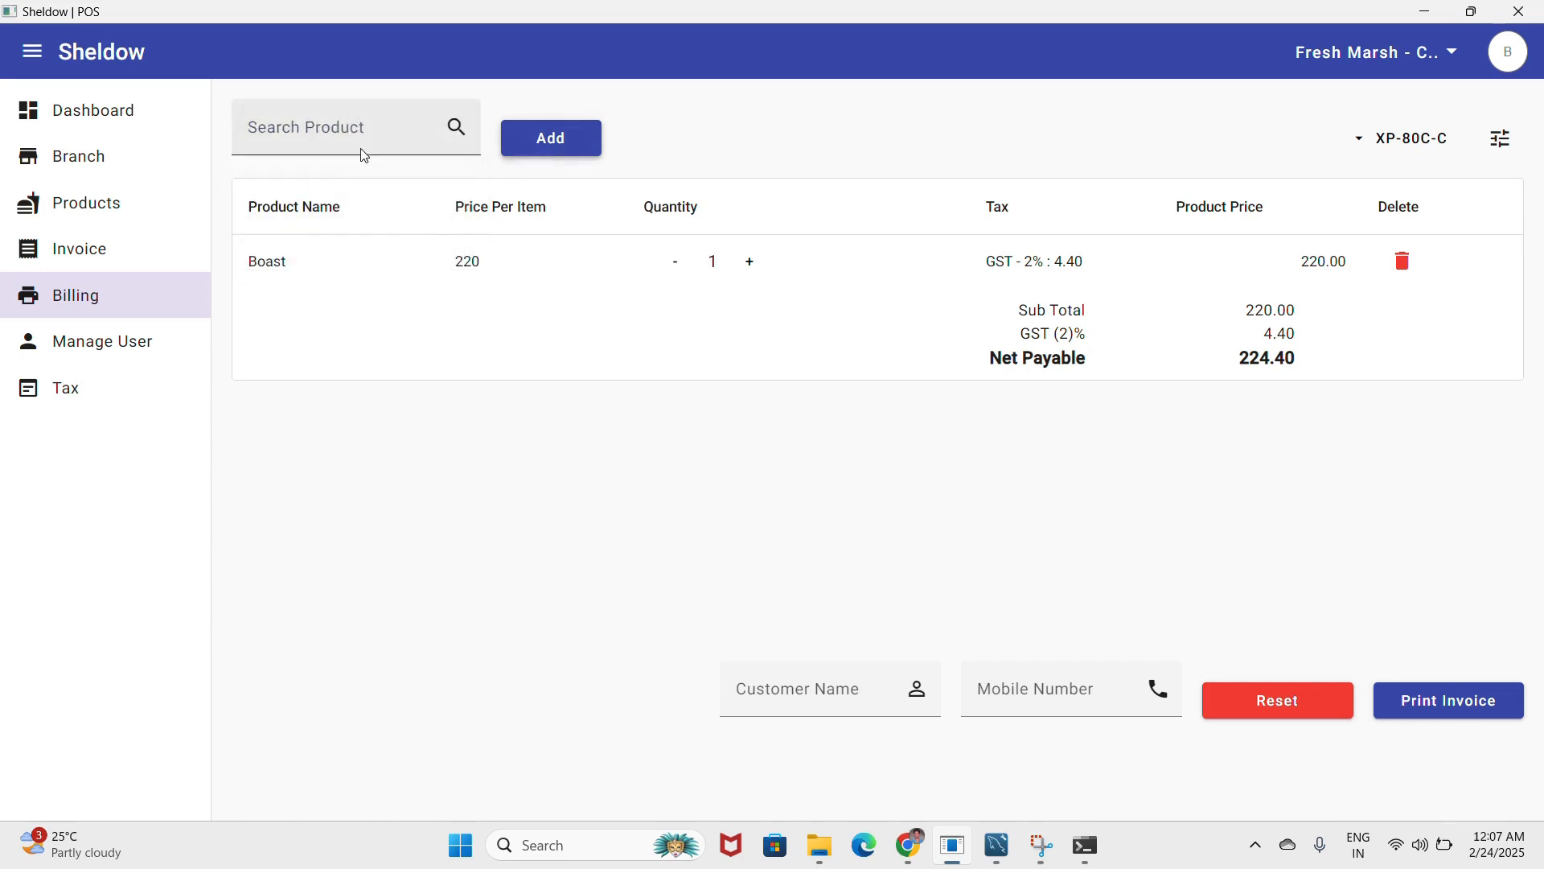
left_click(364, 152)
left_click(314, 174)
left_click(507, 151)
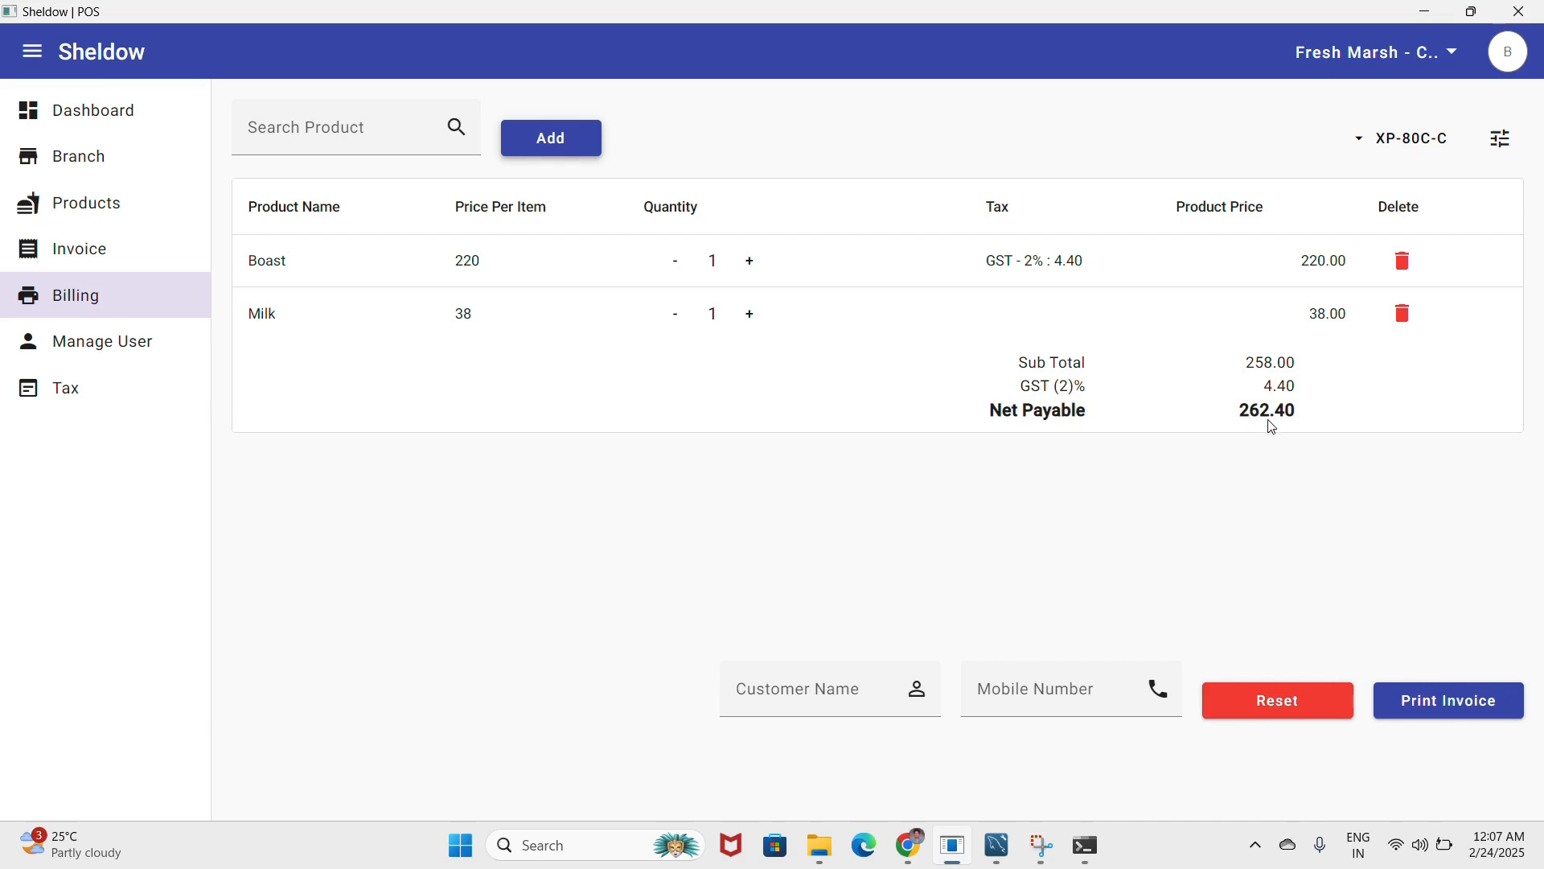
left_click(1424, 701)
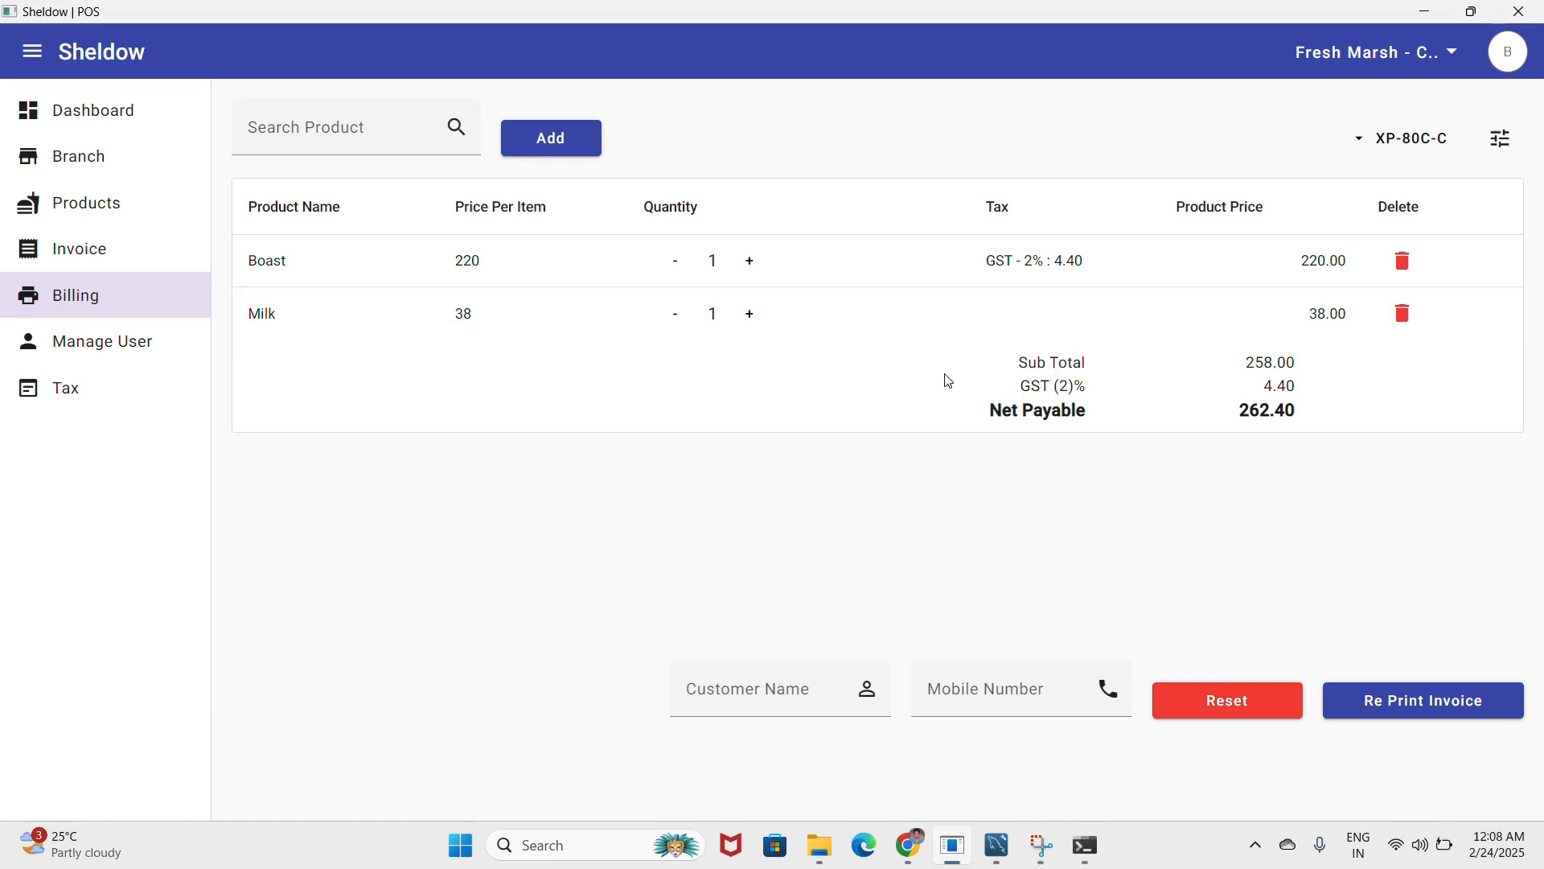
left_click(1503, 138)
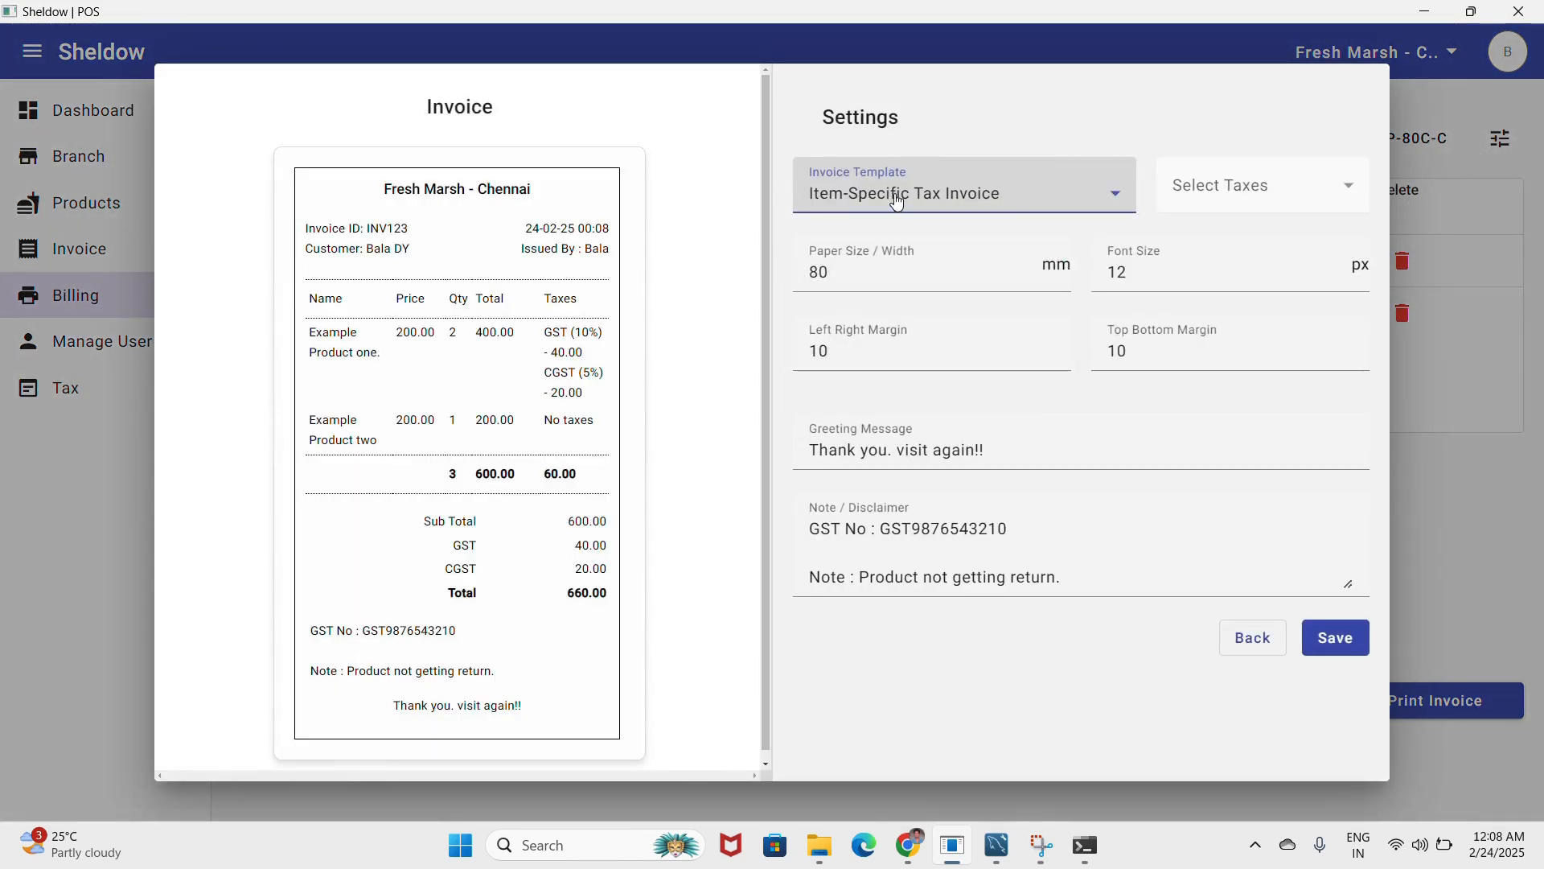
- Set the invoice template to Uniform Tax Invoice with GST - 2% applied, and save
left_click(945, 201)
left_click(884, 305)
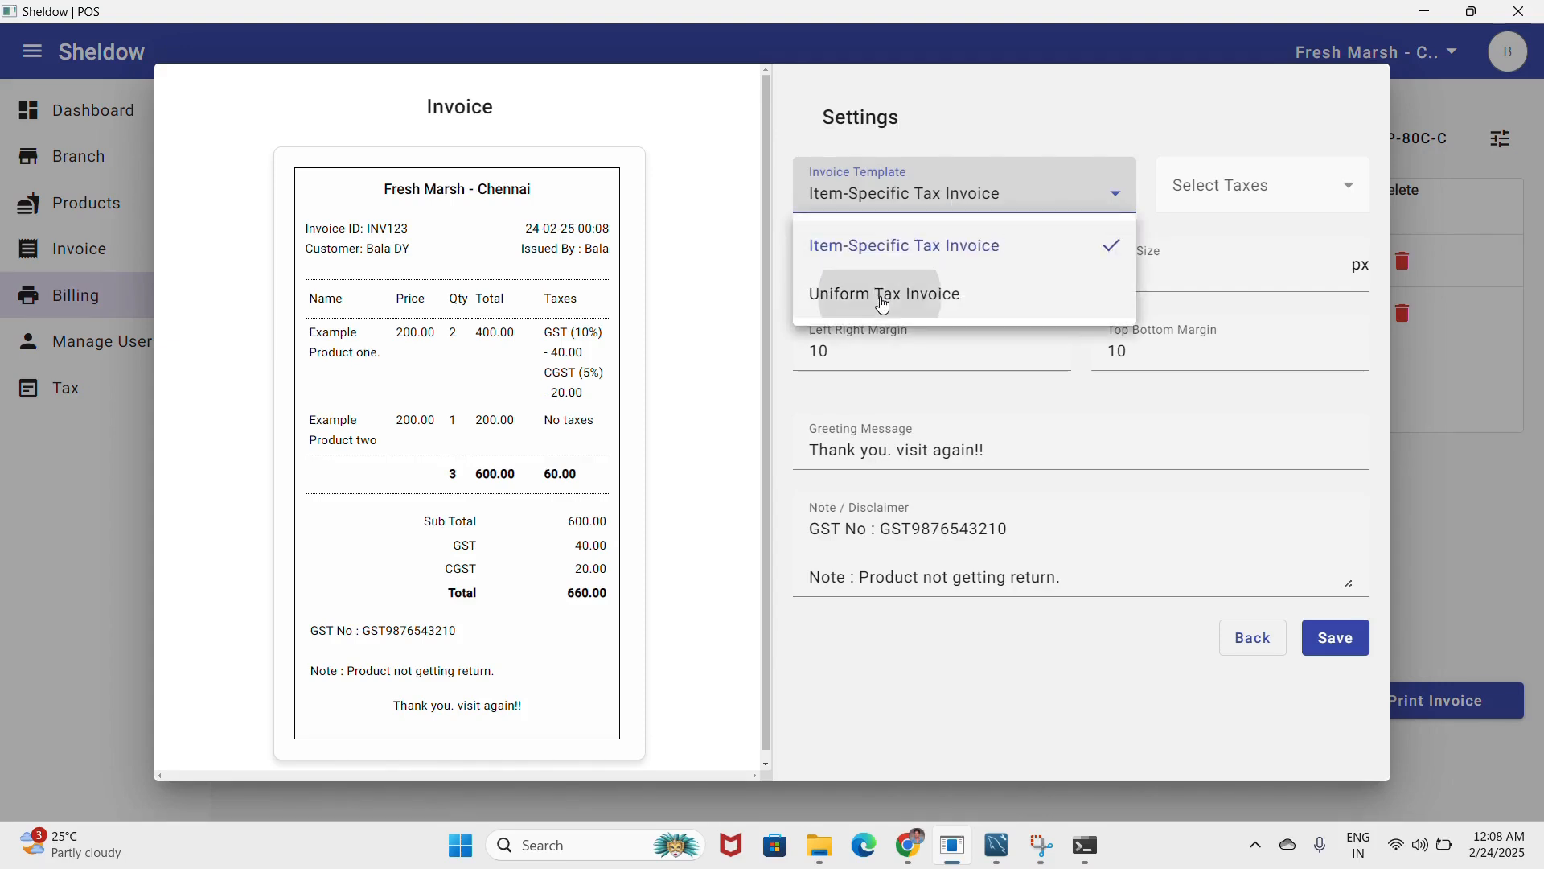
left_click(1340, 654)
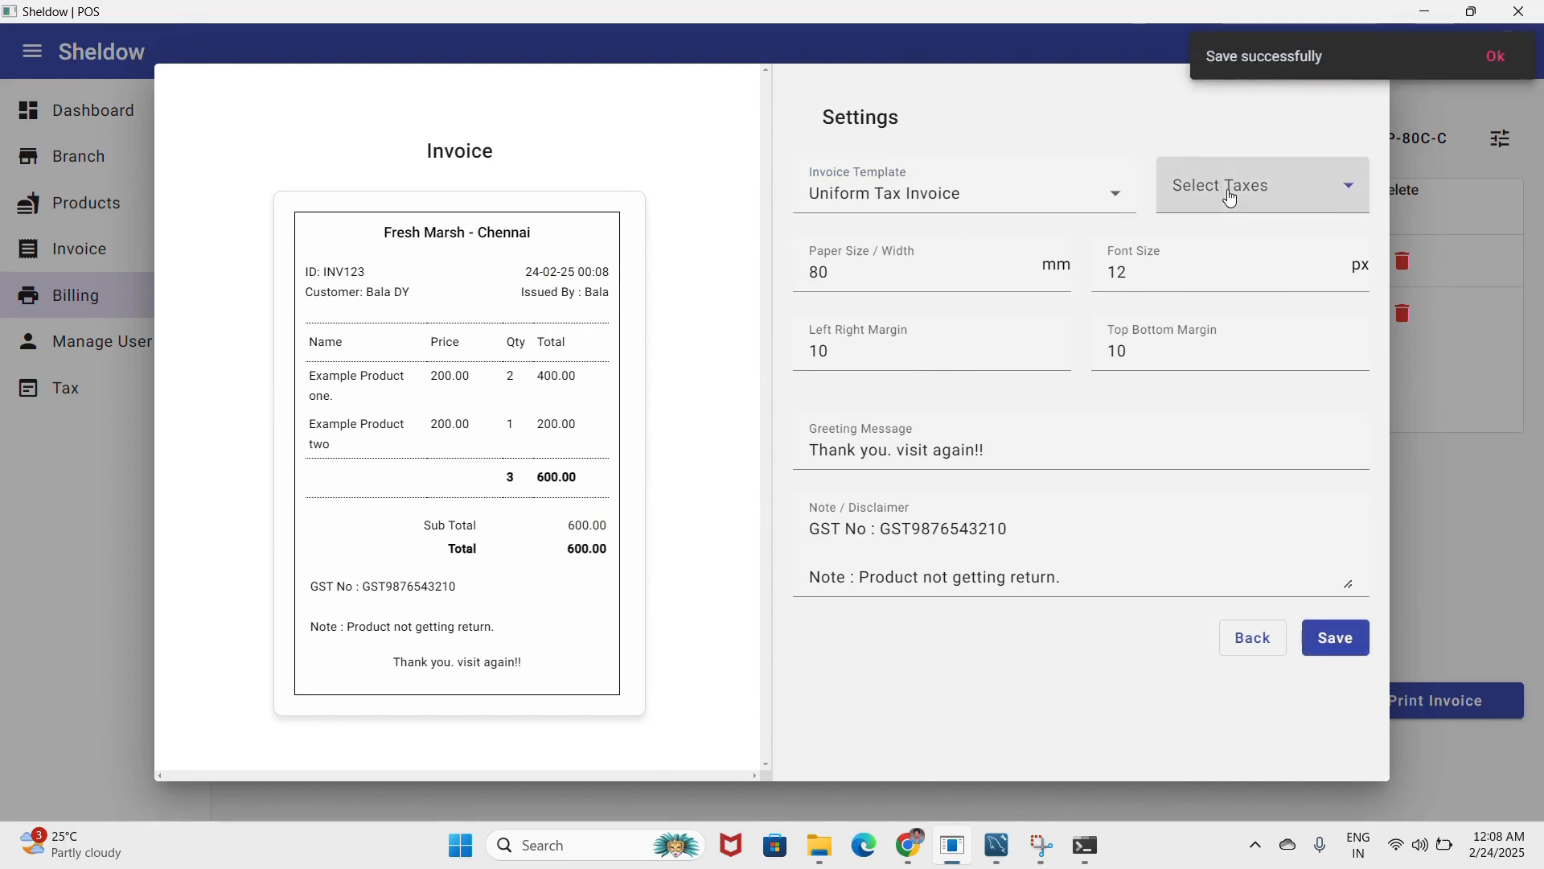
left_click(1319, 190)
left_click(1204, 296)
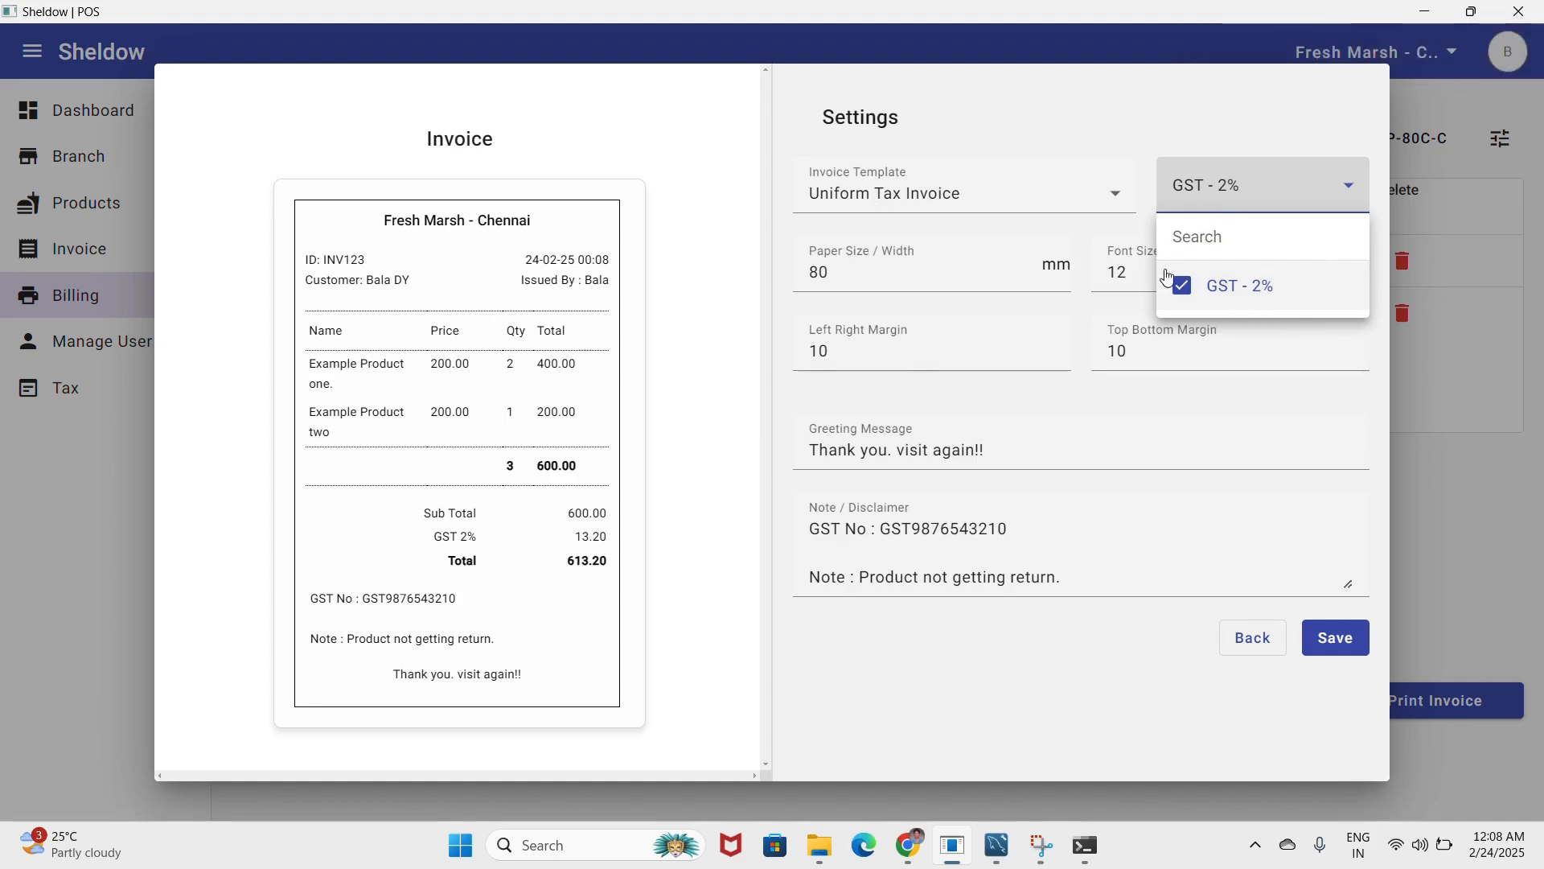
left_click(1349, 642)
left_click(1349, 643)
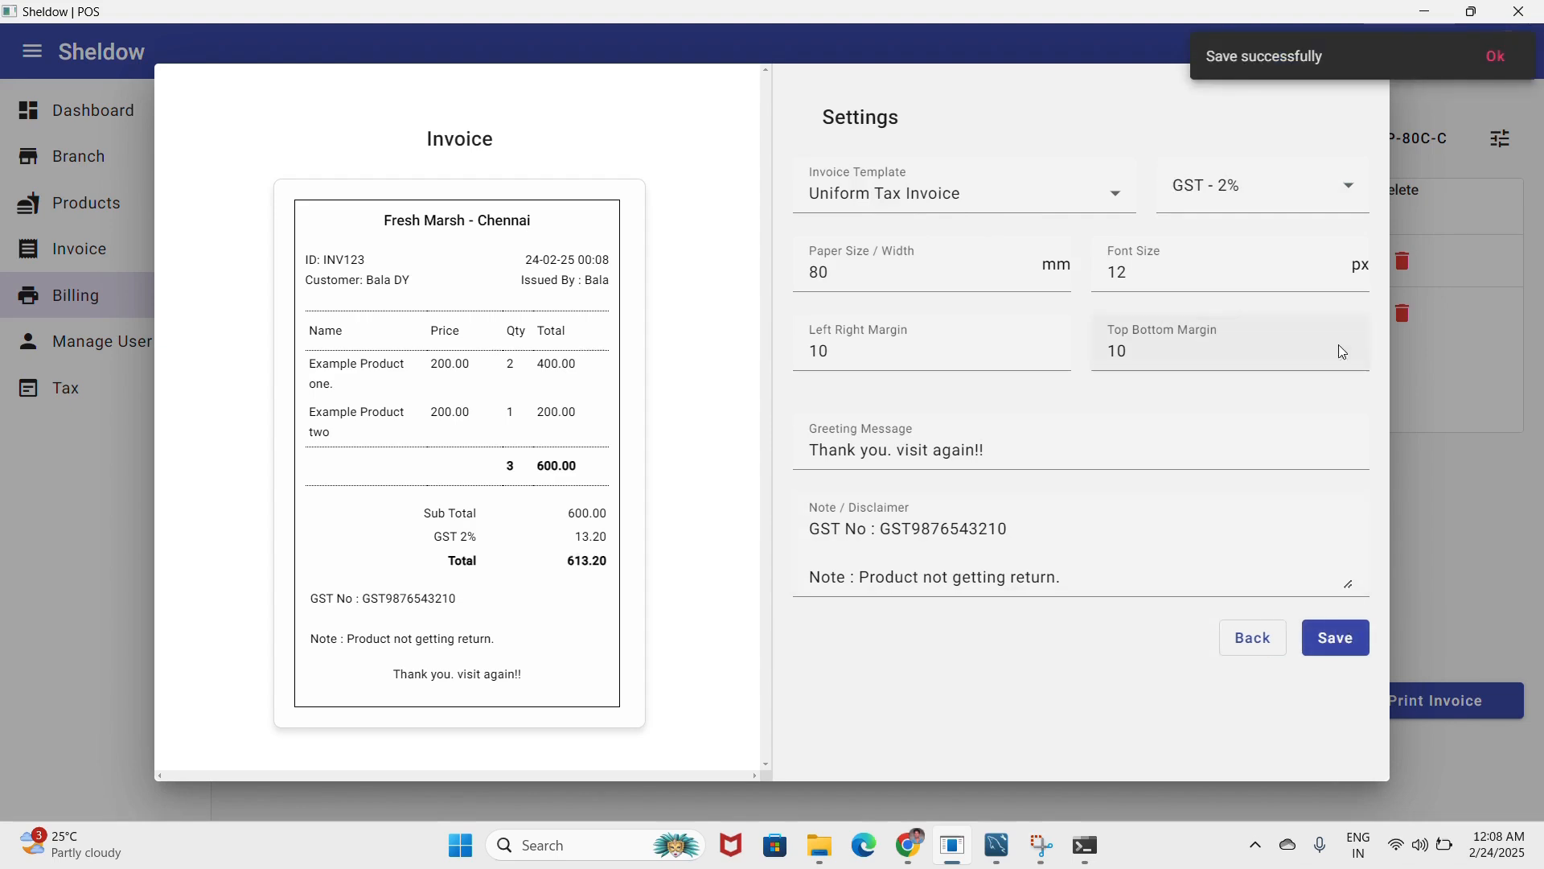
left_click(1248, 641)
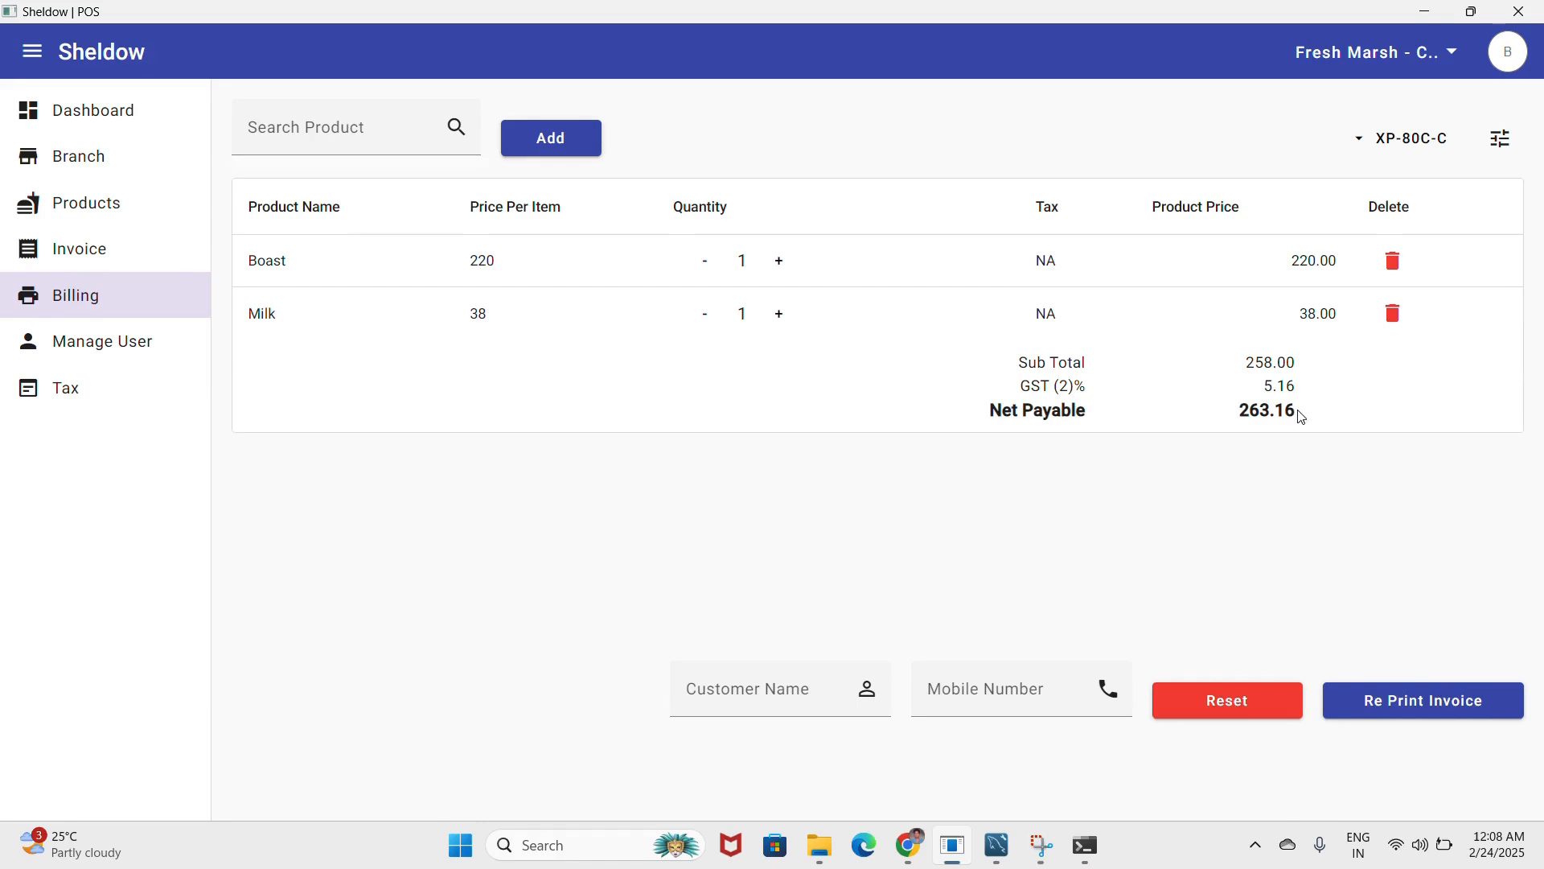
- Recheck Boast and the print settings, leaving the bill at GST 5.16 and net payable 263.16
left_click(369, 142)
left_click(377, 241)
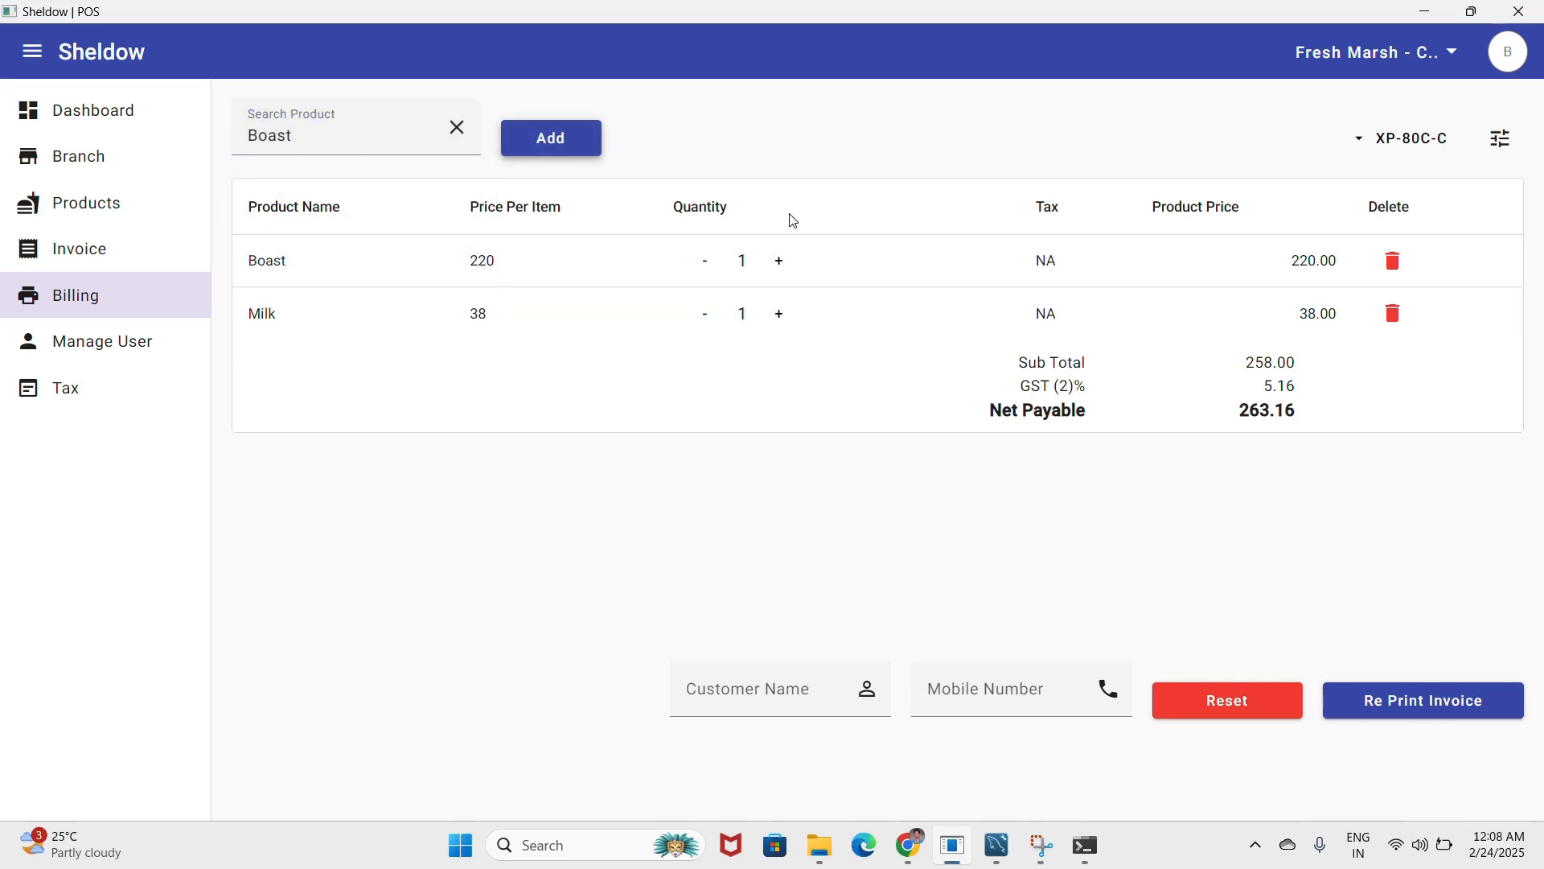
left_click(1498, 139)
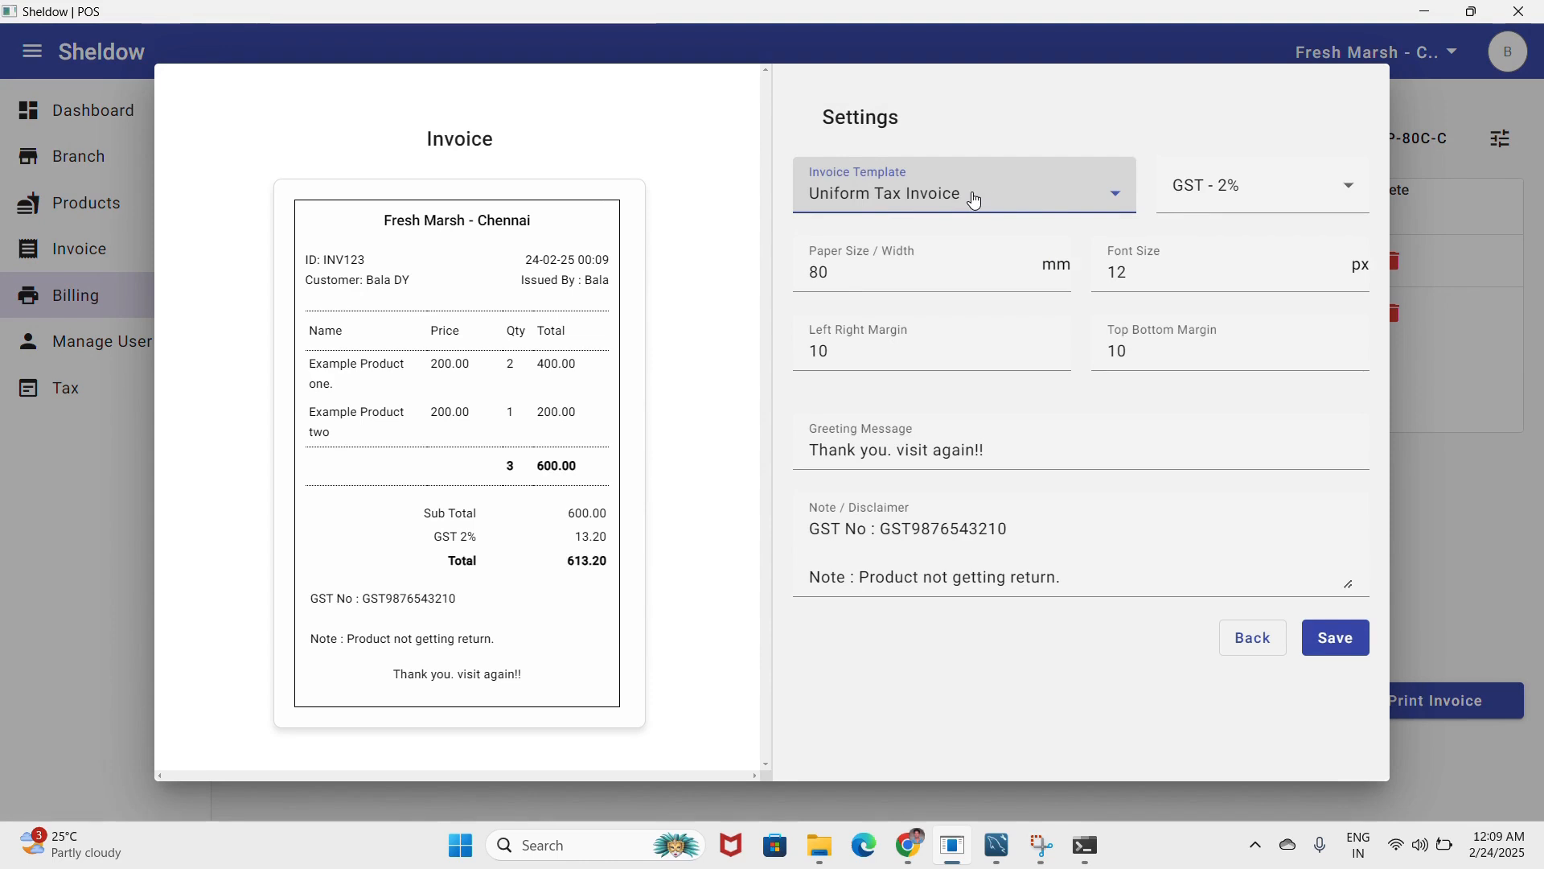
left_click(1269, 640)
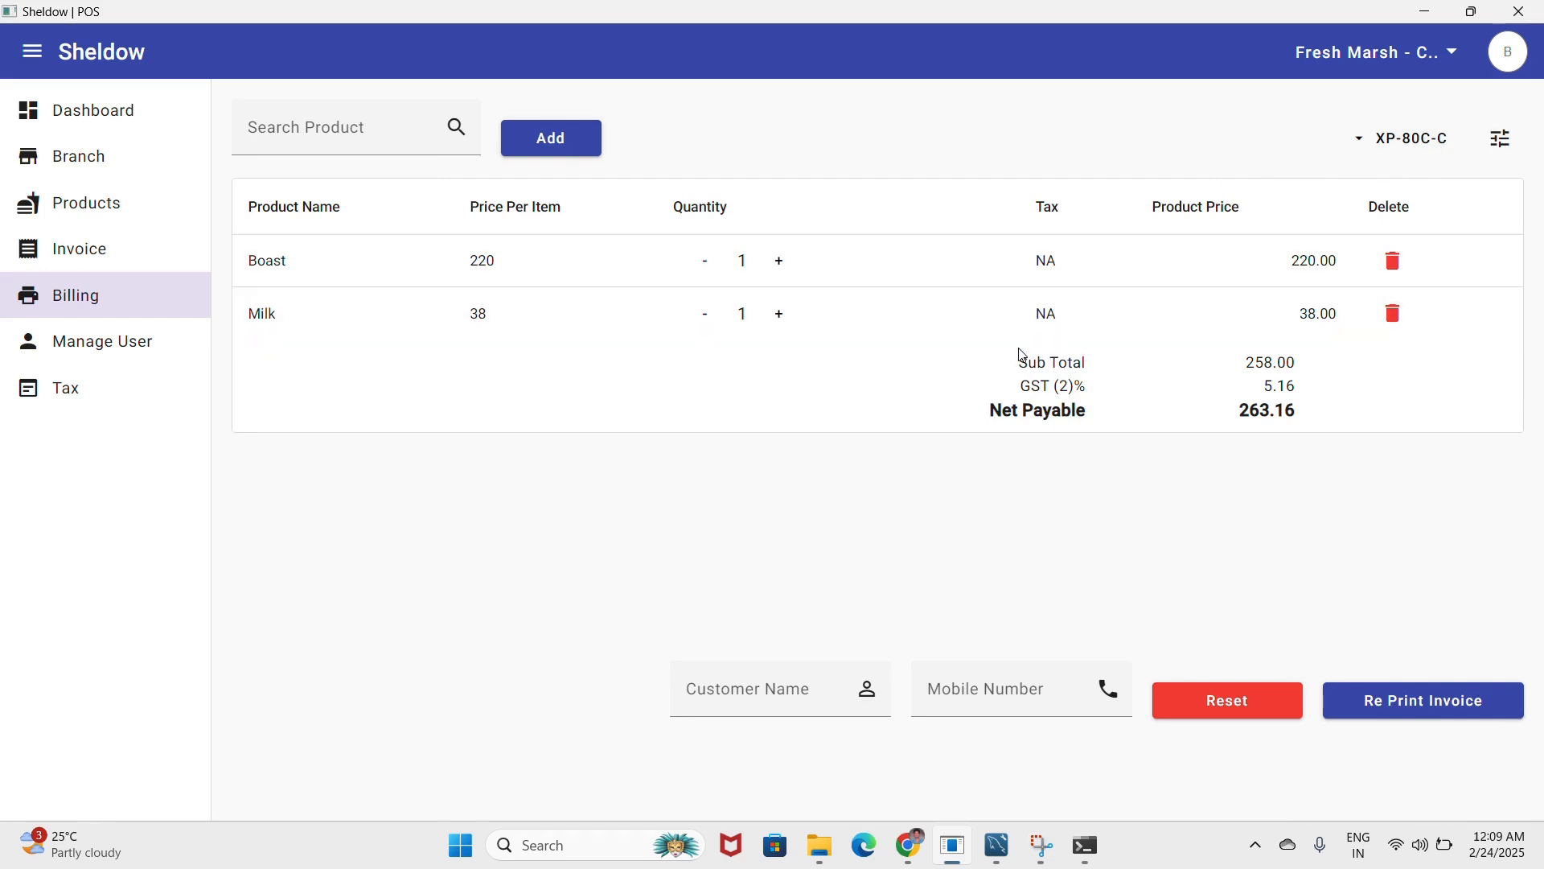
left_click(1501, 139)
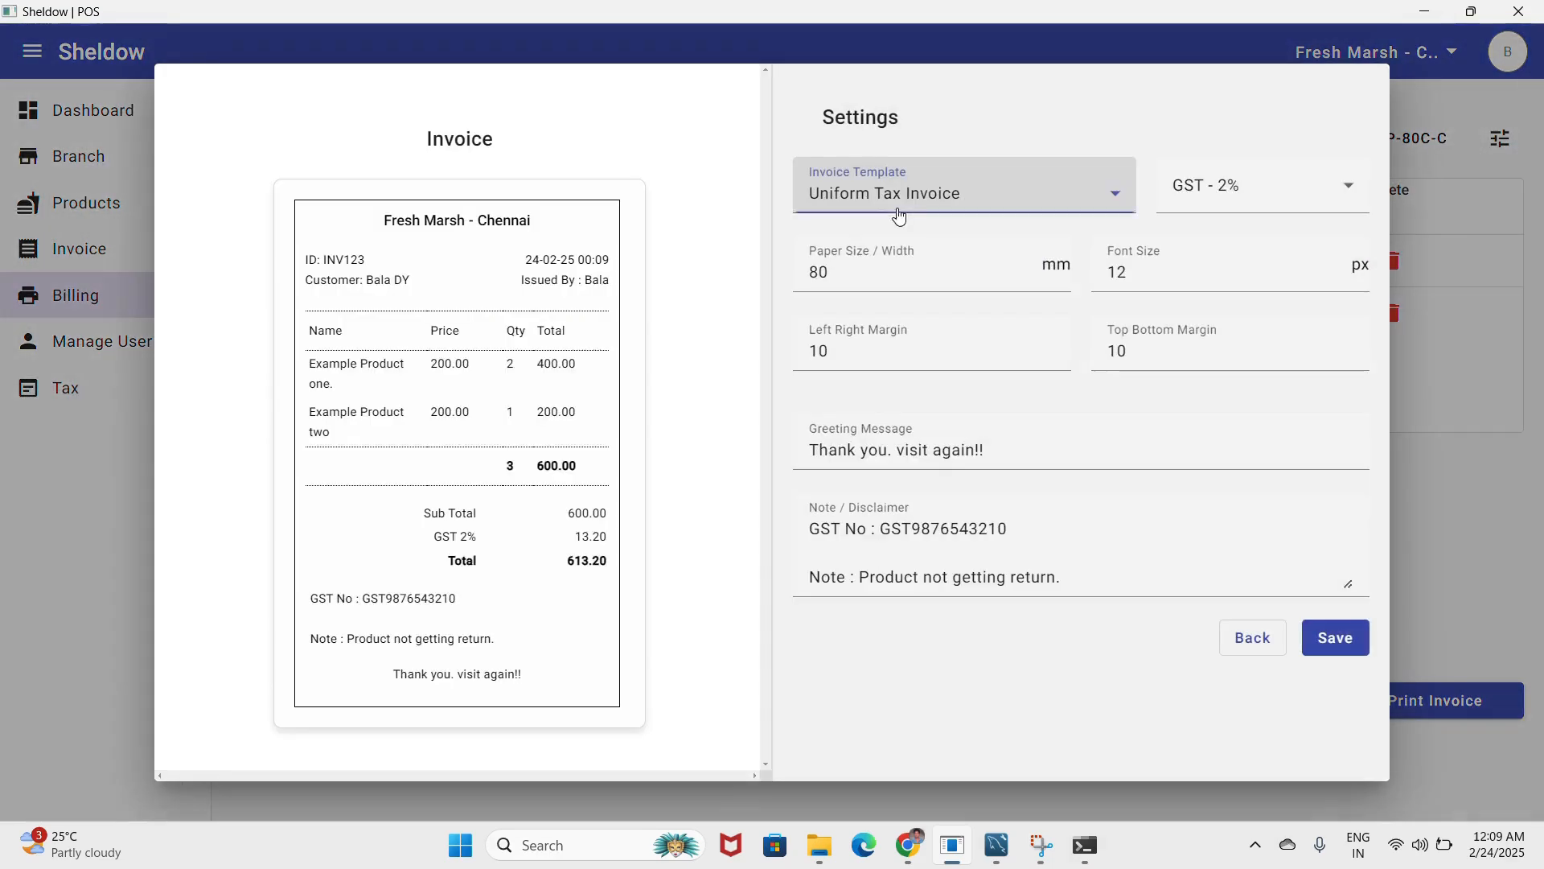
left_click(1249, 637)
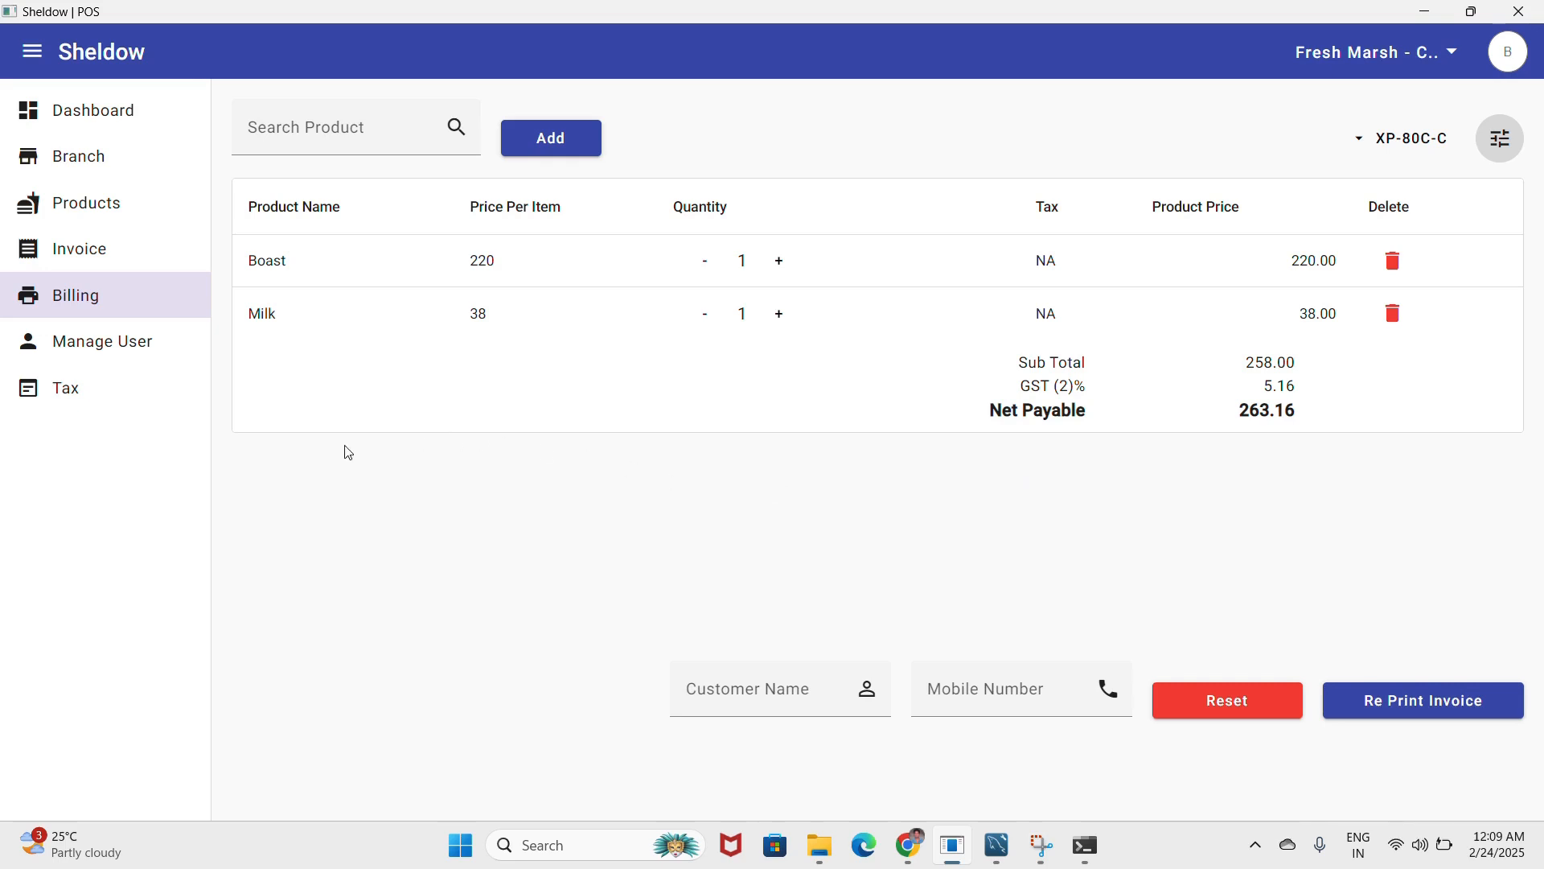
- Add branch Fresh Mart Mumbai with address Mumbai, a phone number and an e-mail, and save
left_click(109, 155)
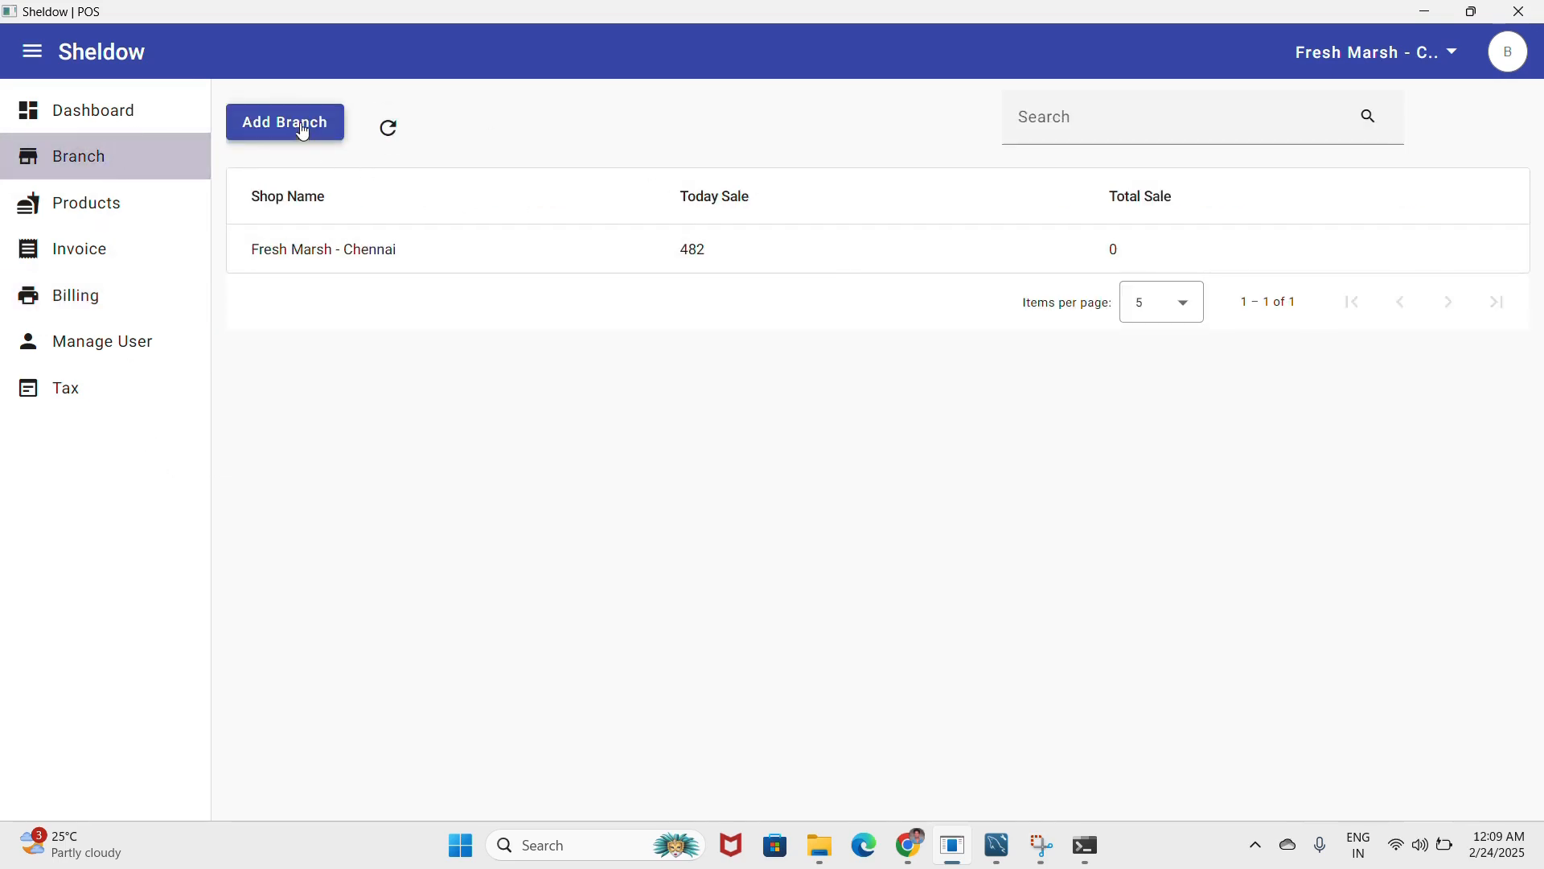
left_click(1385, 77)
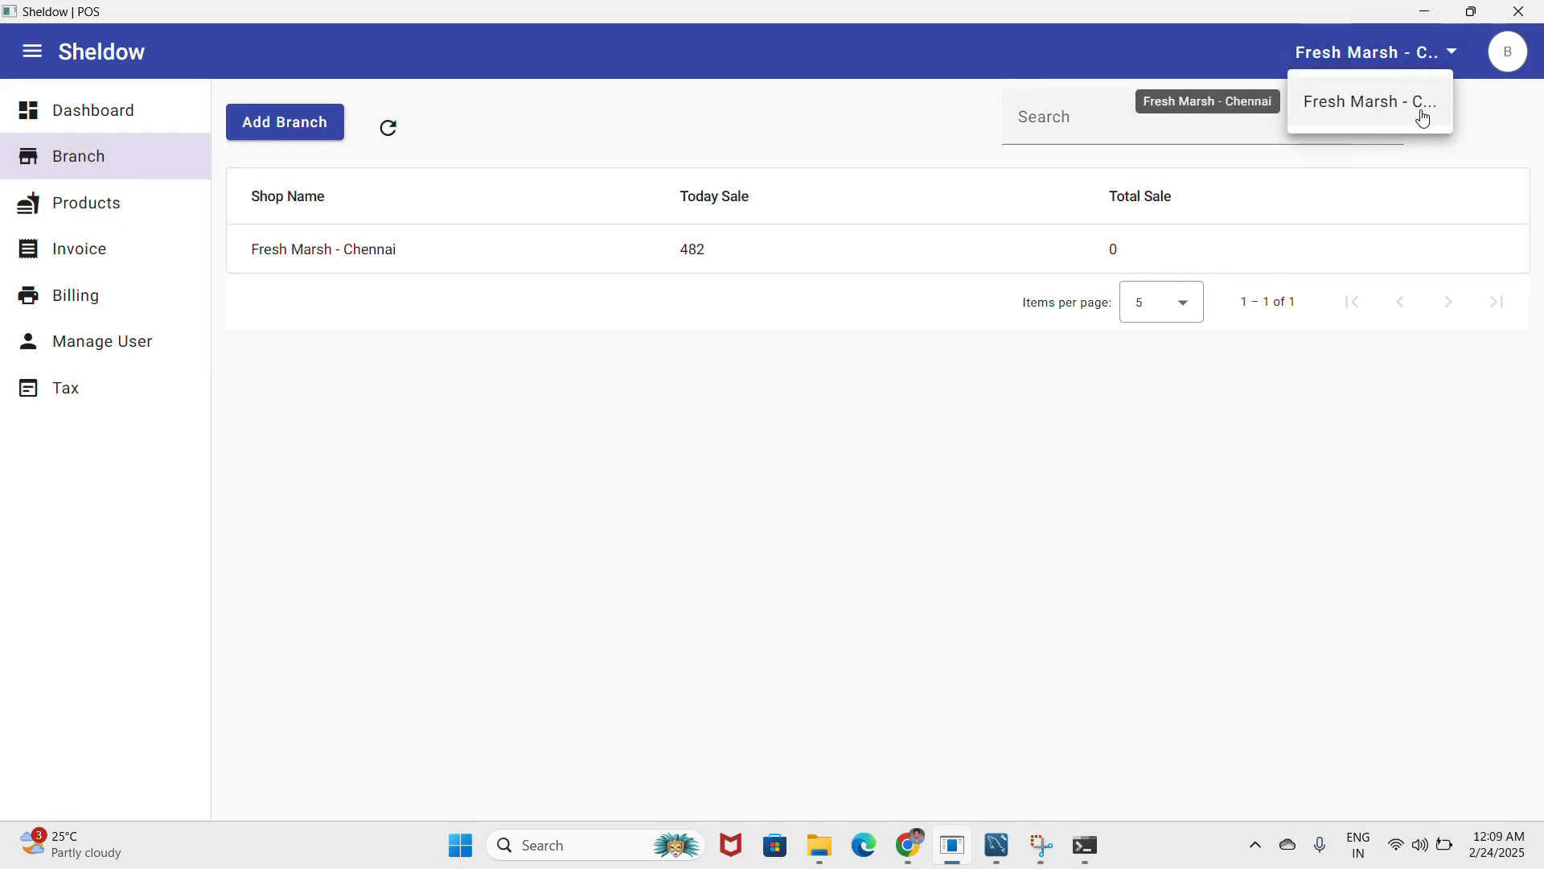
left_click(316, 122)
left_click(316, 122)
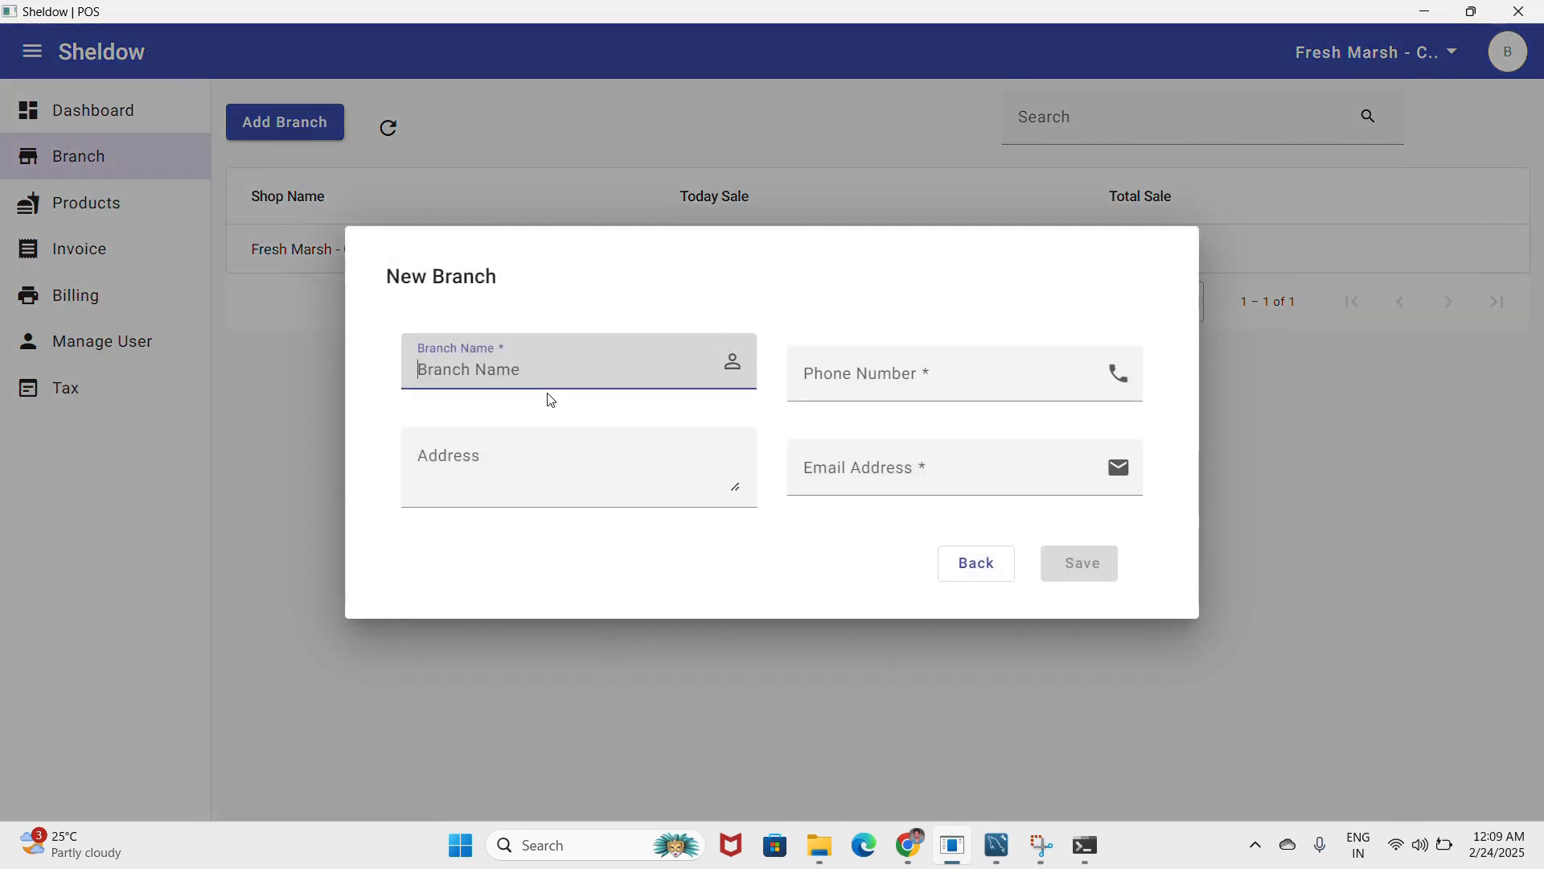
type("Fresh Mart Mumbai")
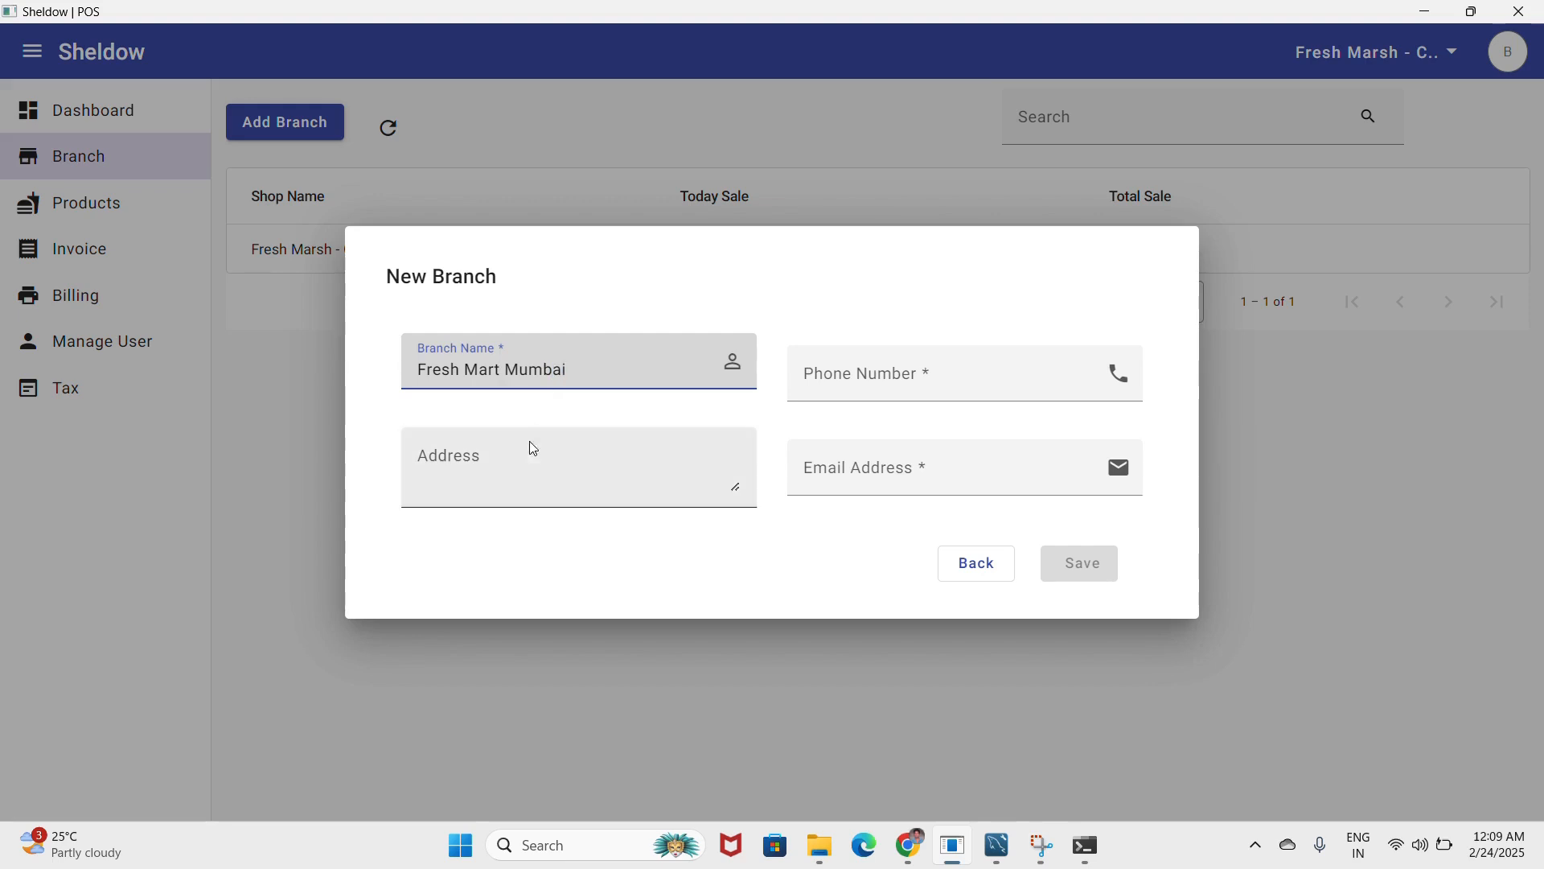
left_click(1028, 384)
type("9876543210")
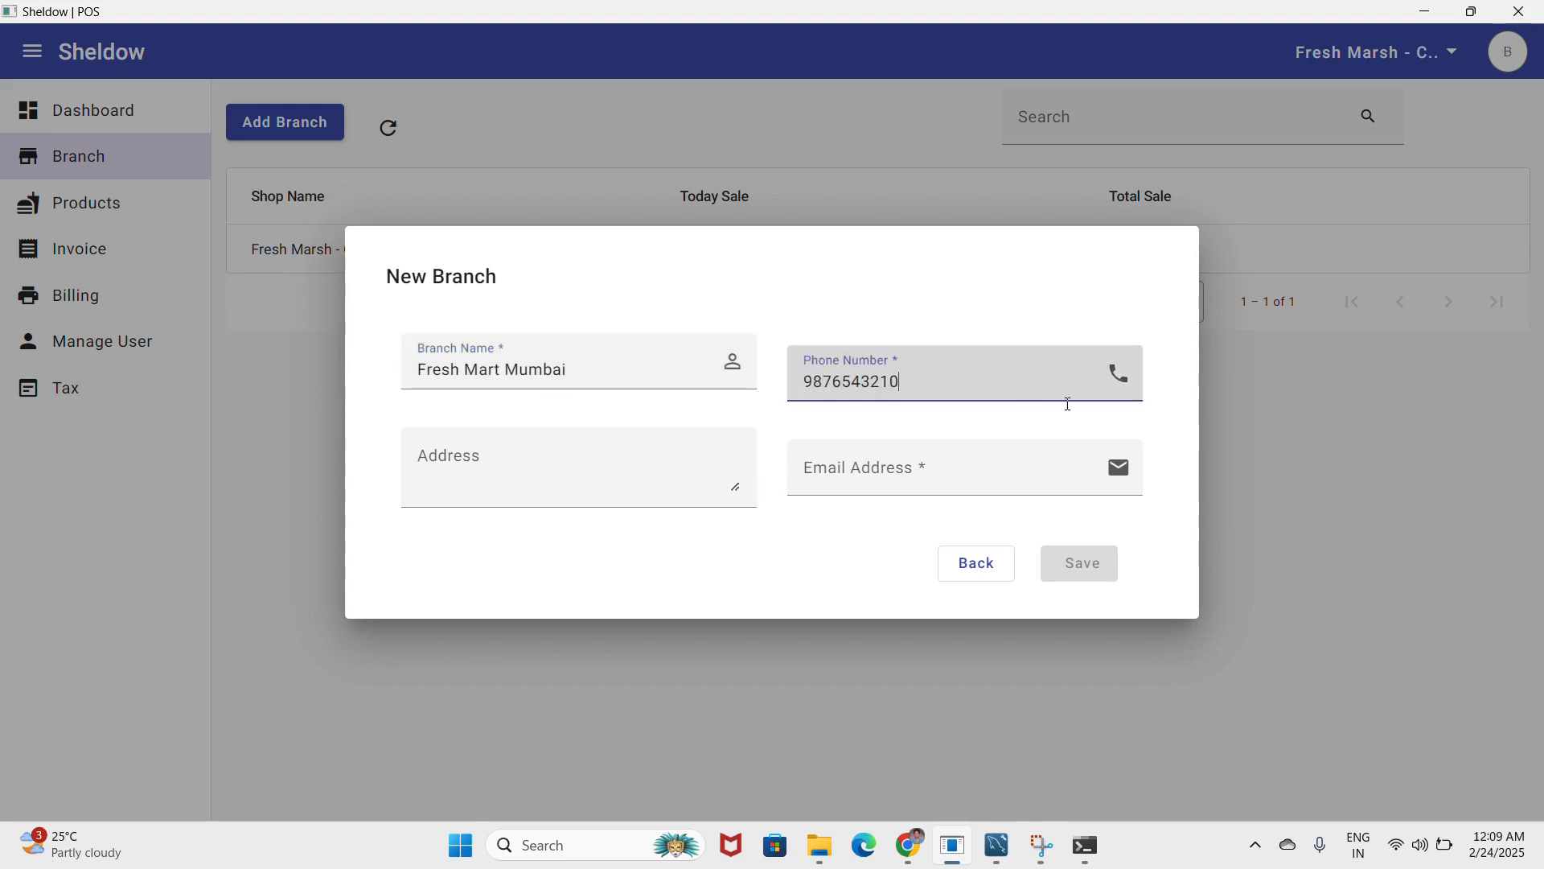
left_click(832, 483)
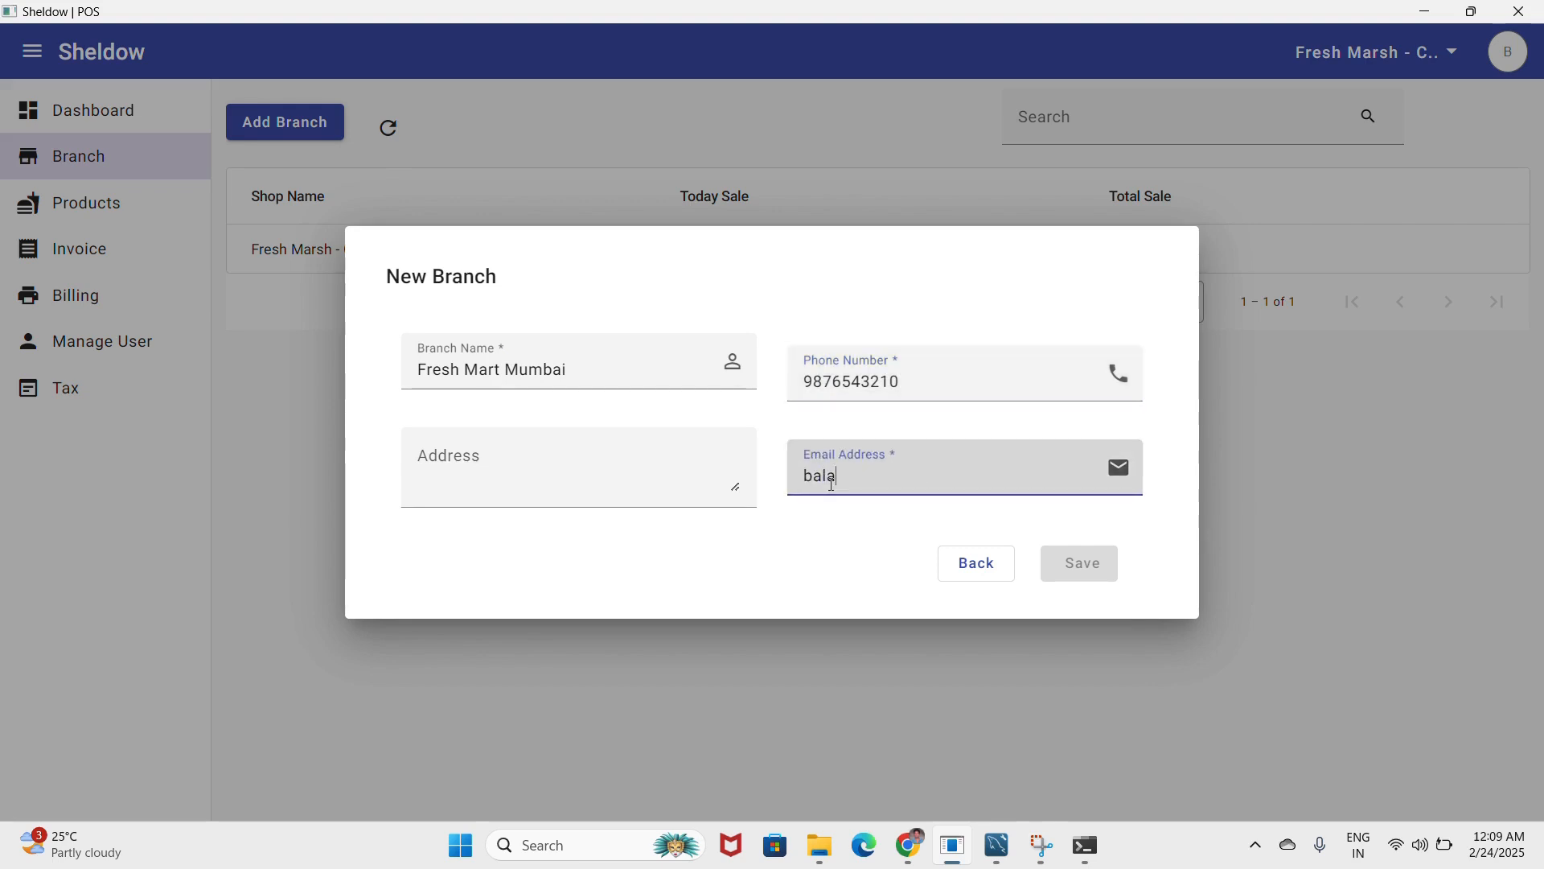
left_click(508, 465)
type("Mumbai")
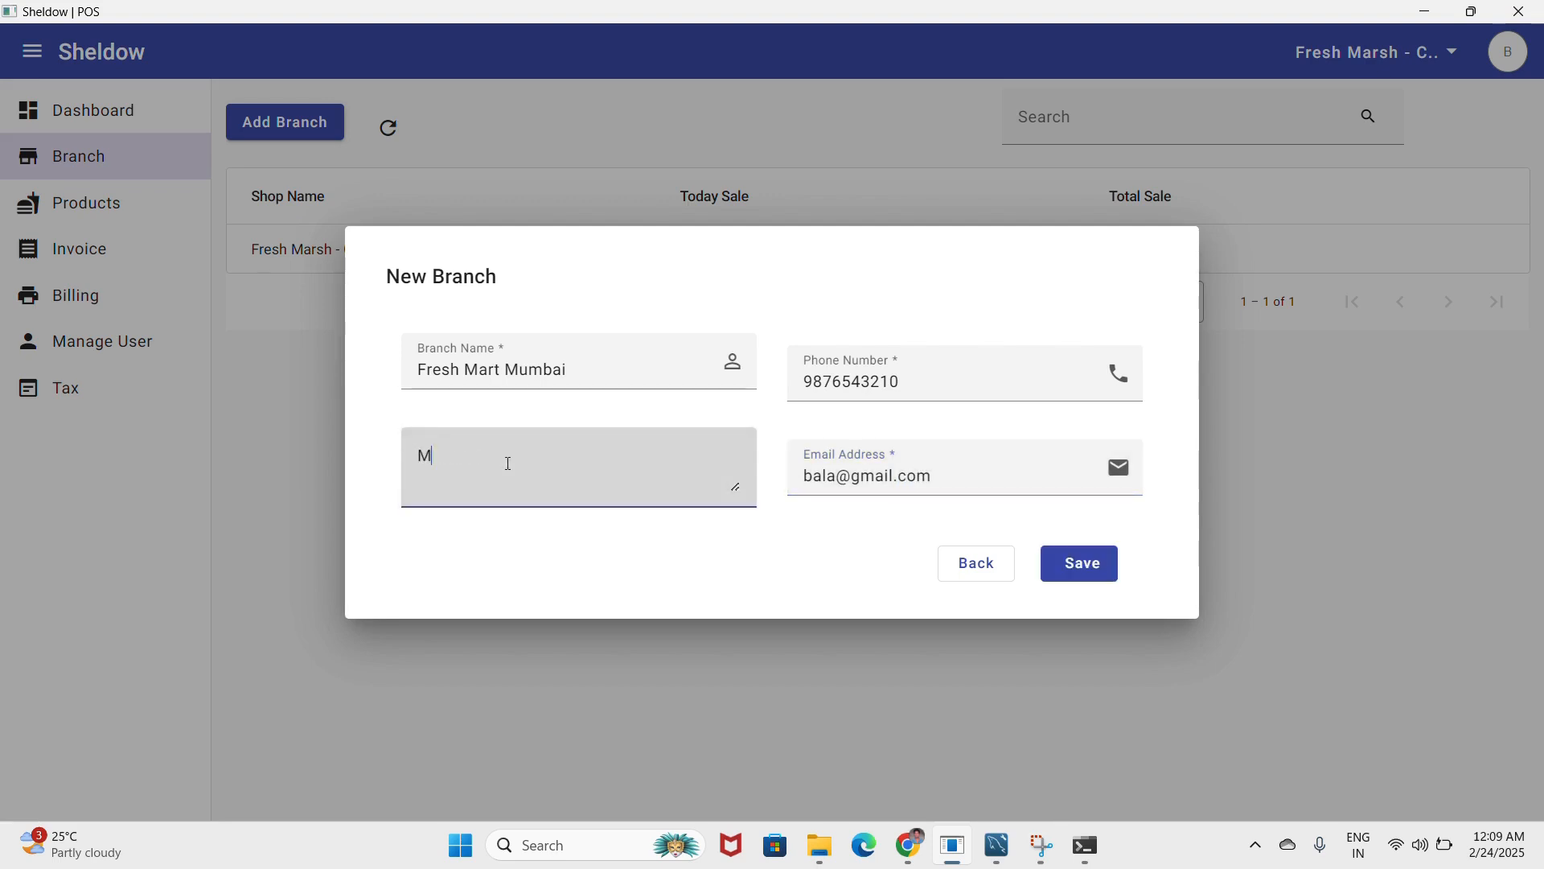
left_click(1046, 560)
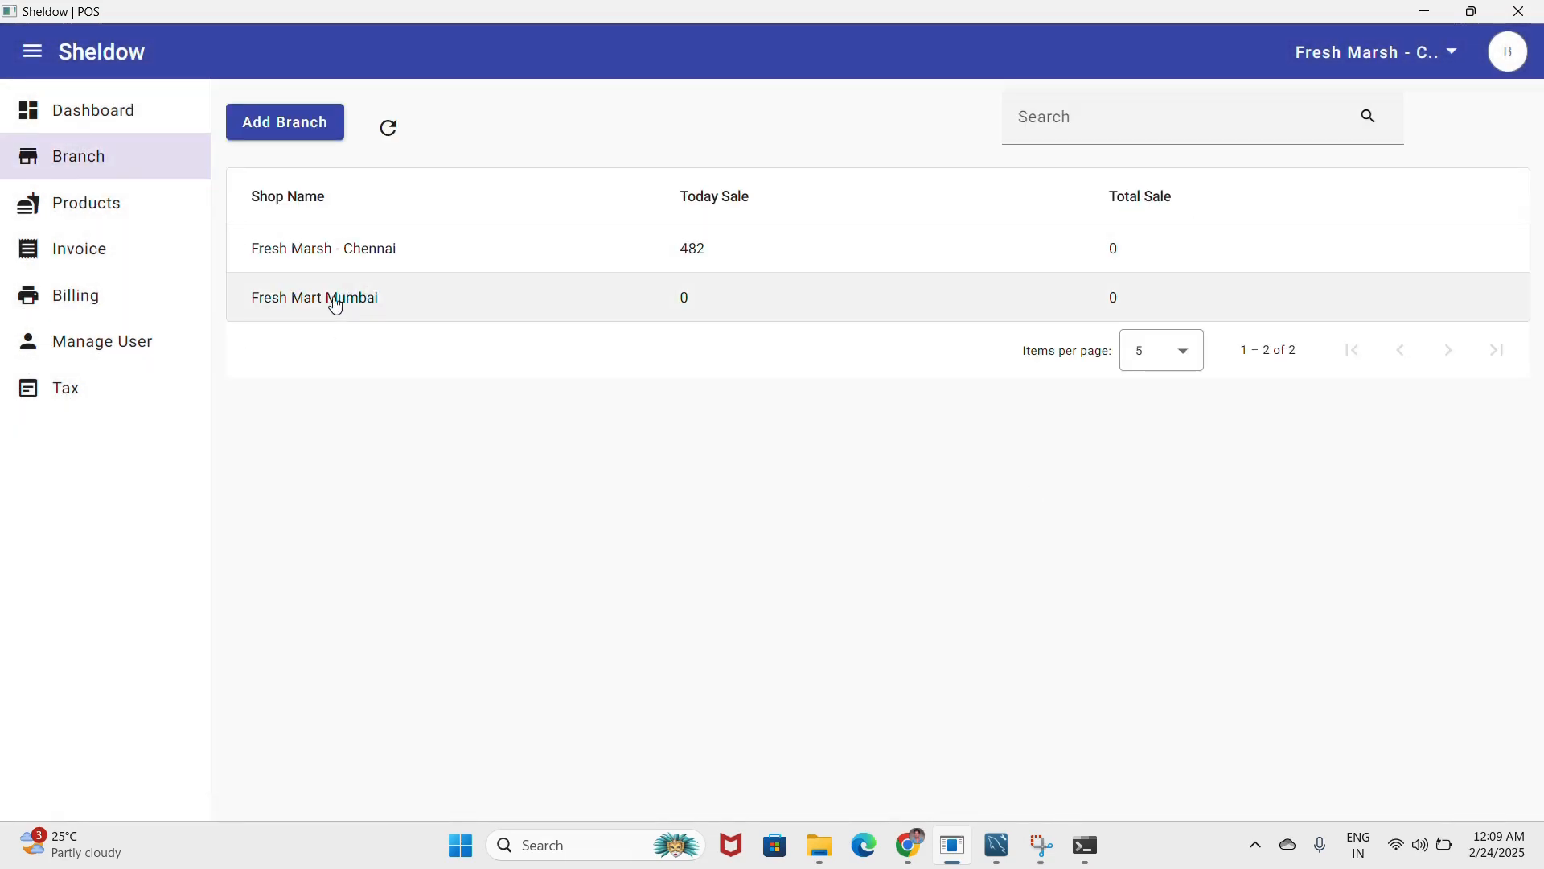
- Switch to Fresh Mart Mumbai and browse Billing, Invoices and Products, cancelling Add Product
left_click(1334, 54)
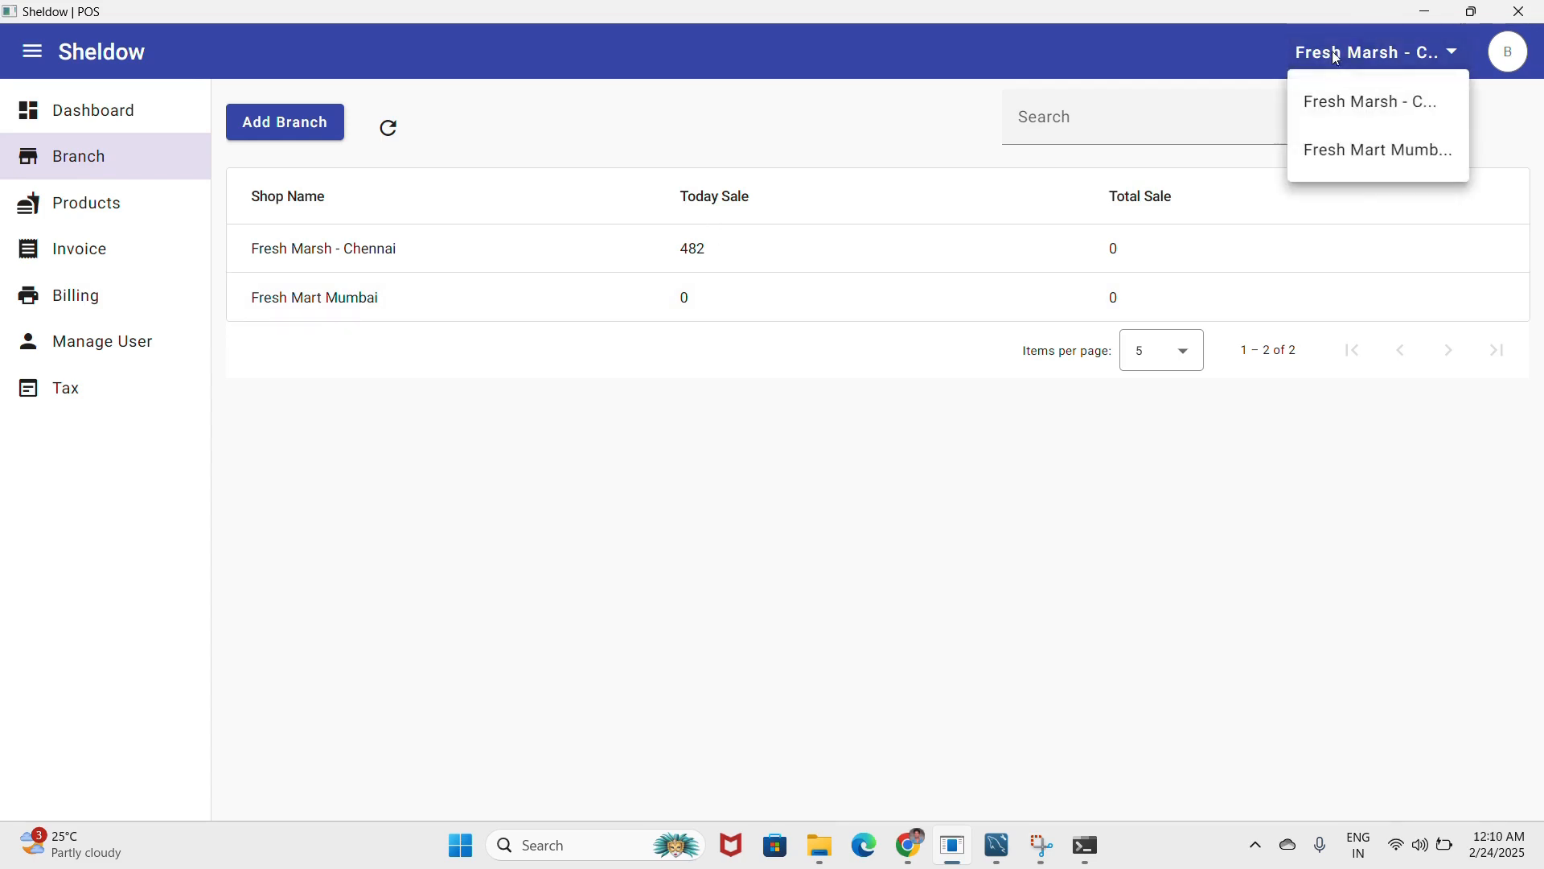
left_click(1406, 164)
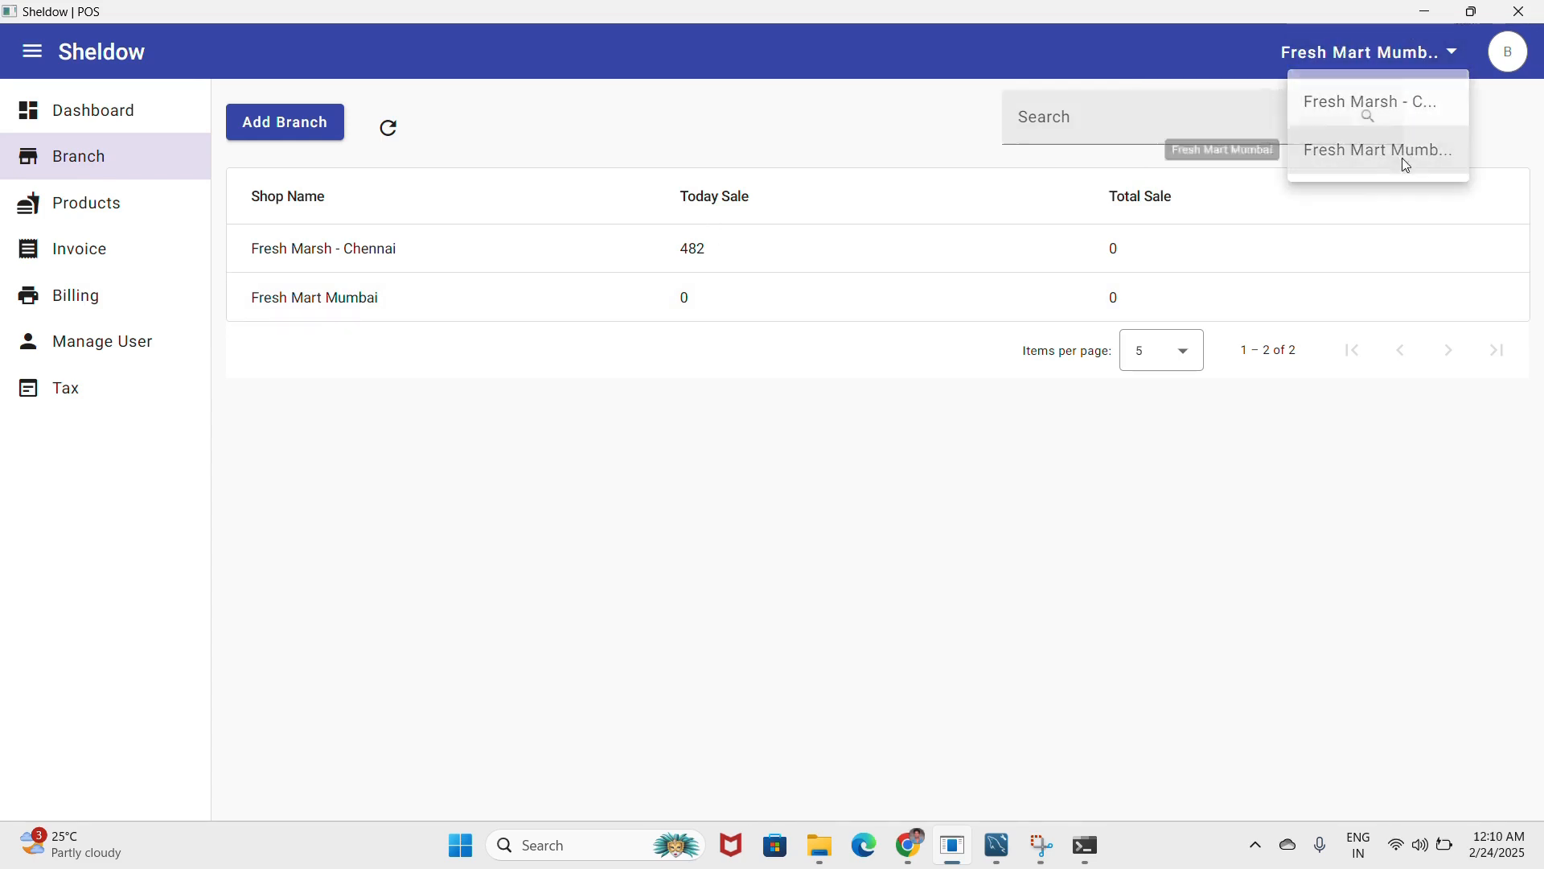
left_click(127, 297)
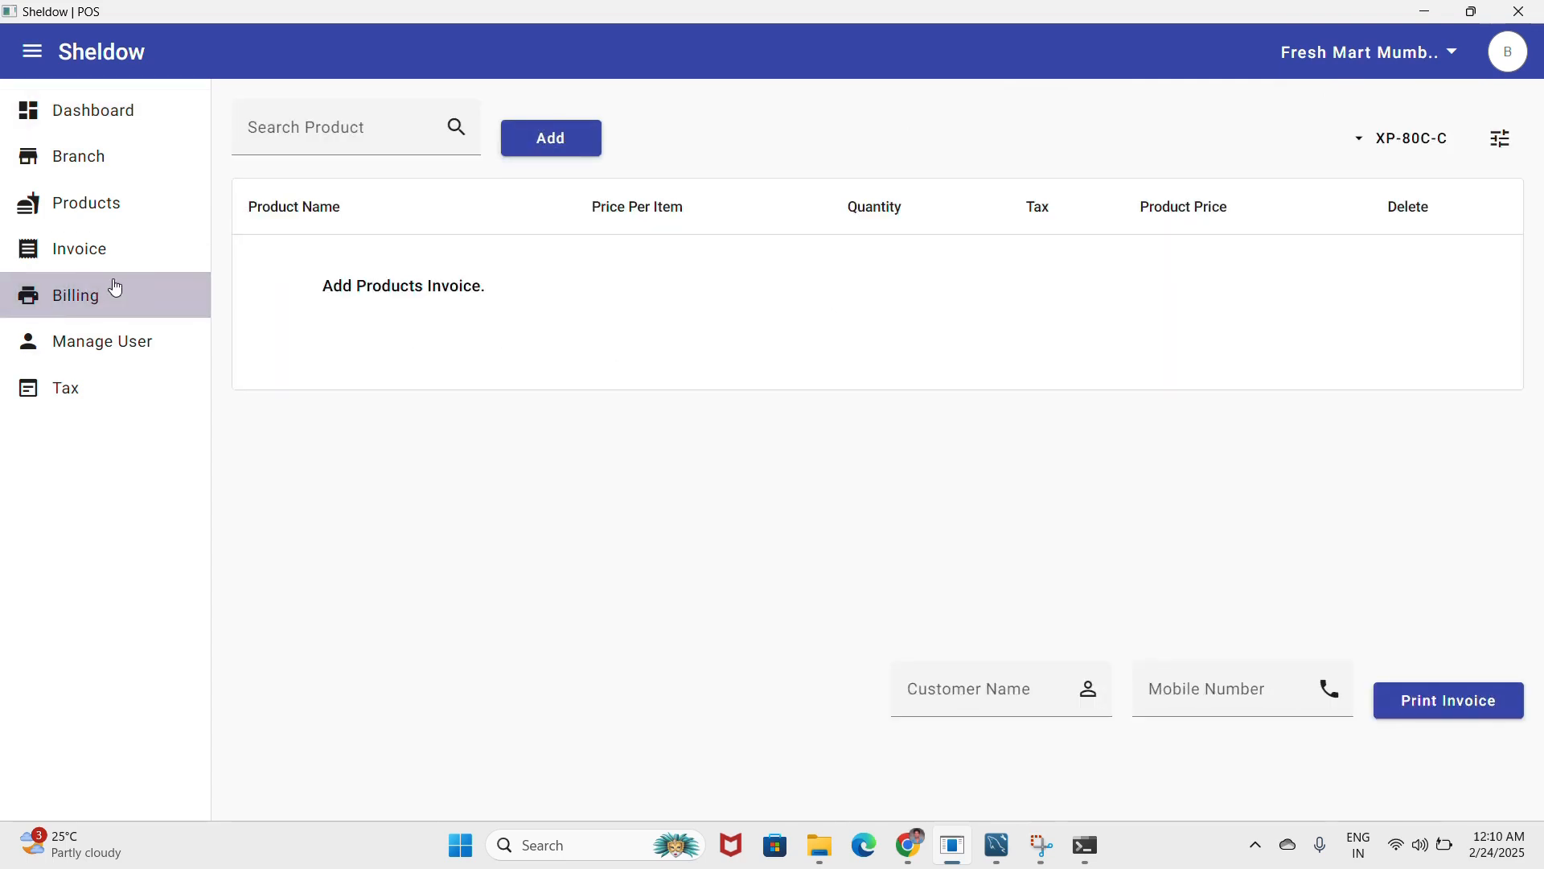
left_click(117, 252)
left_click(117, 207)
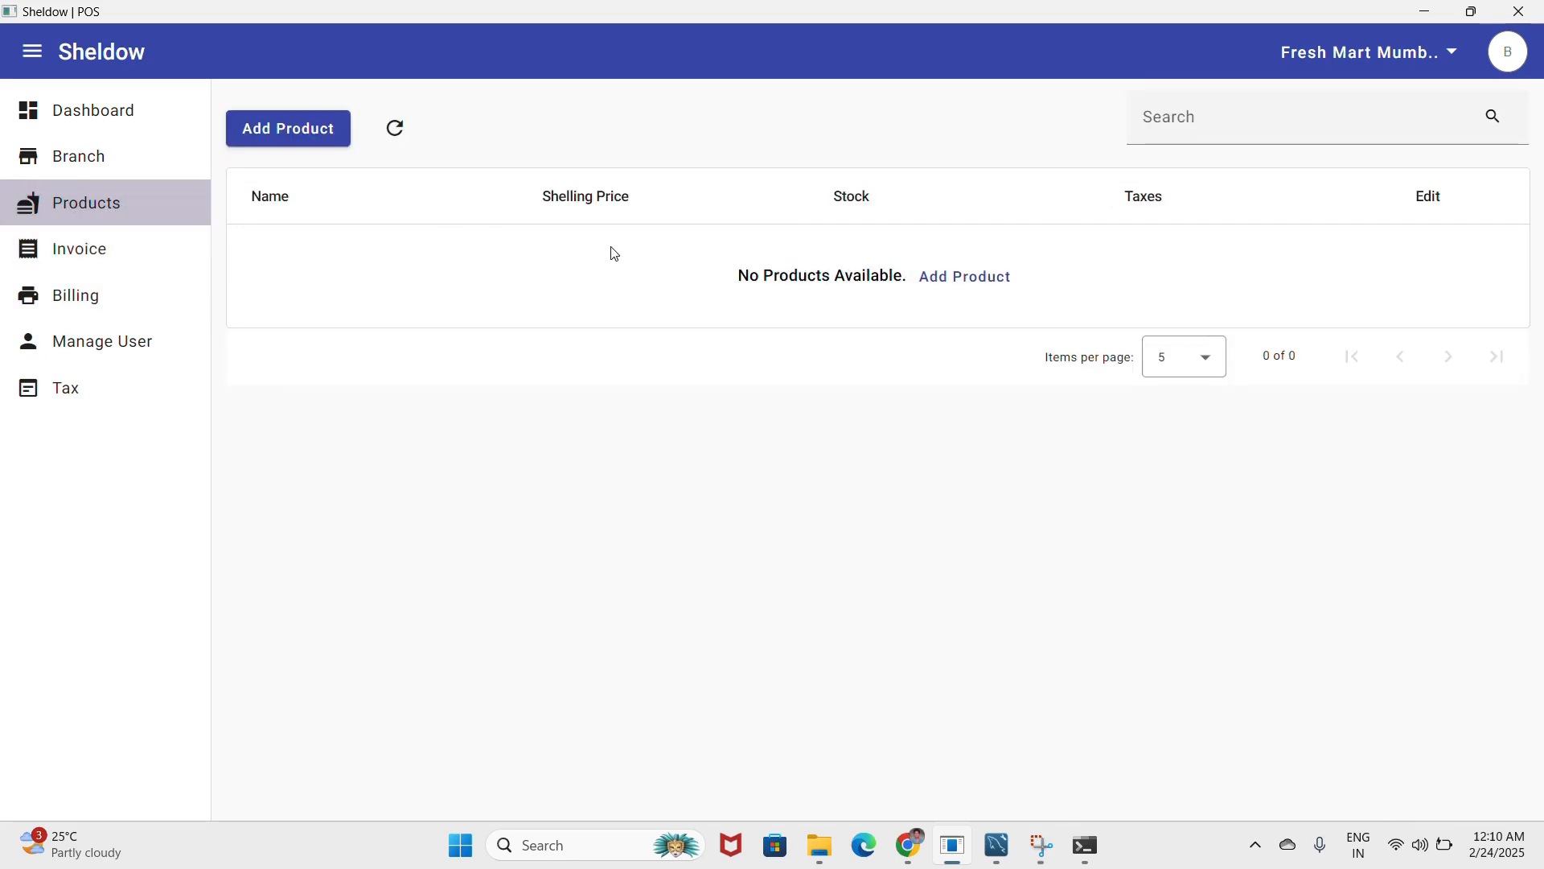
left_click(286, 133)
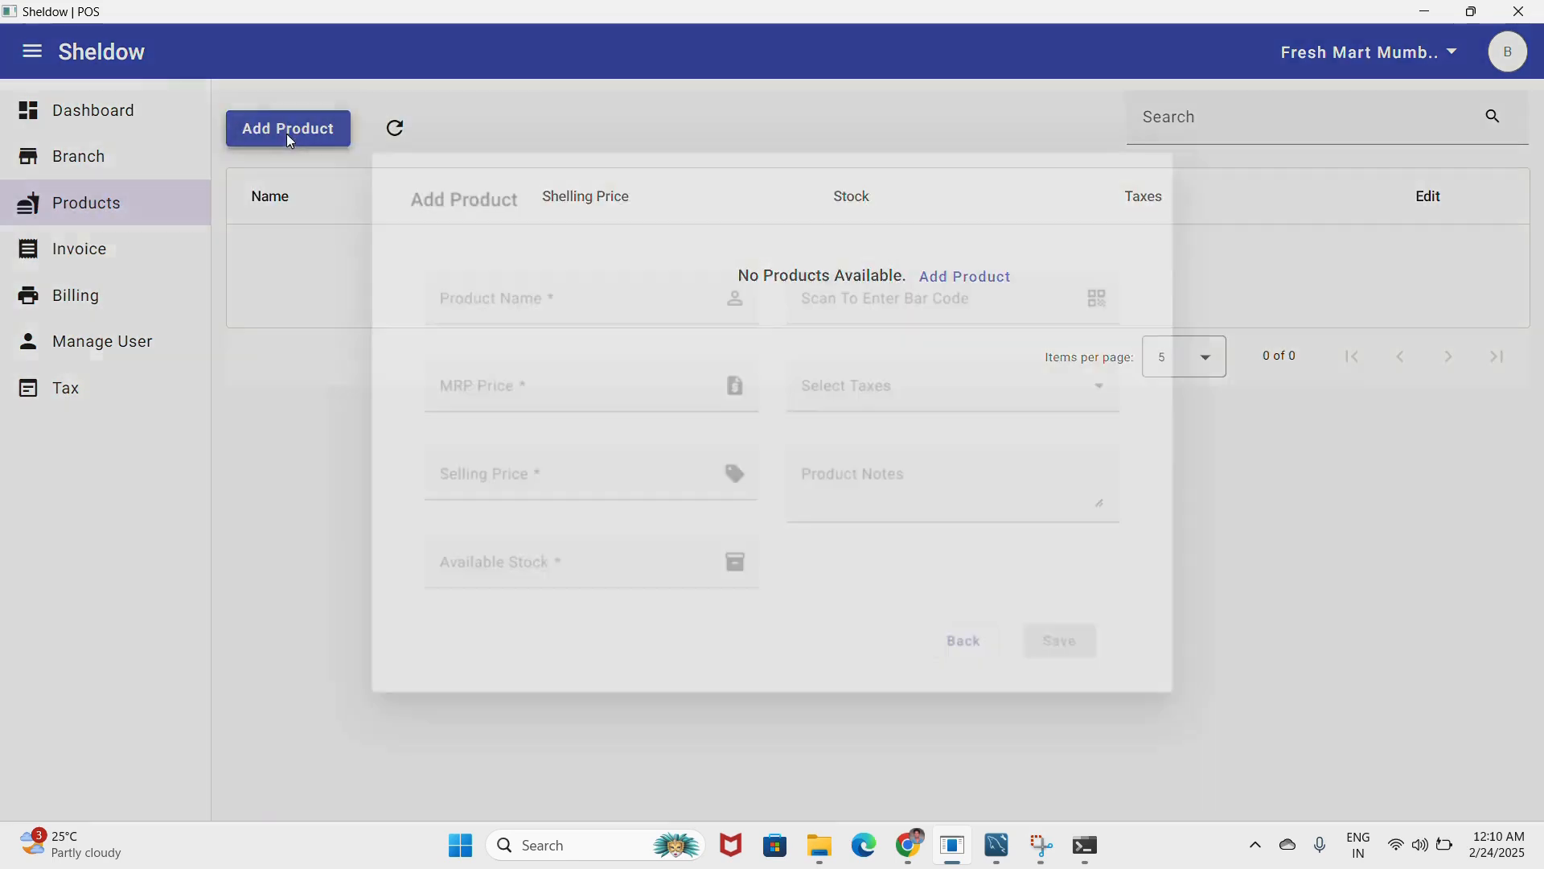
left_click(973, 654)
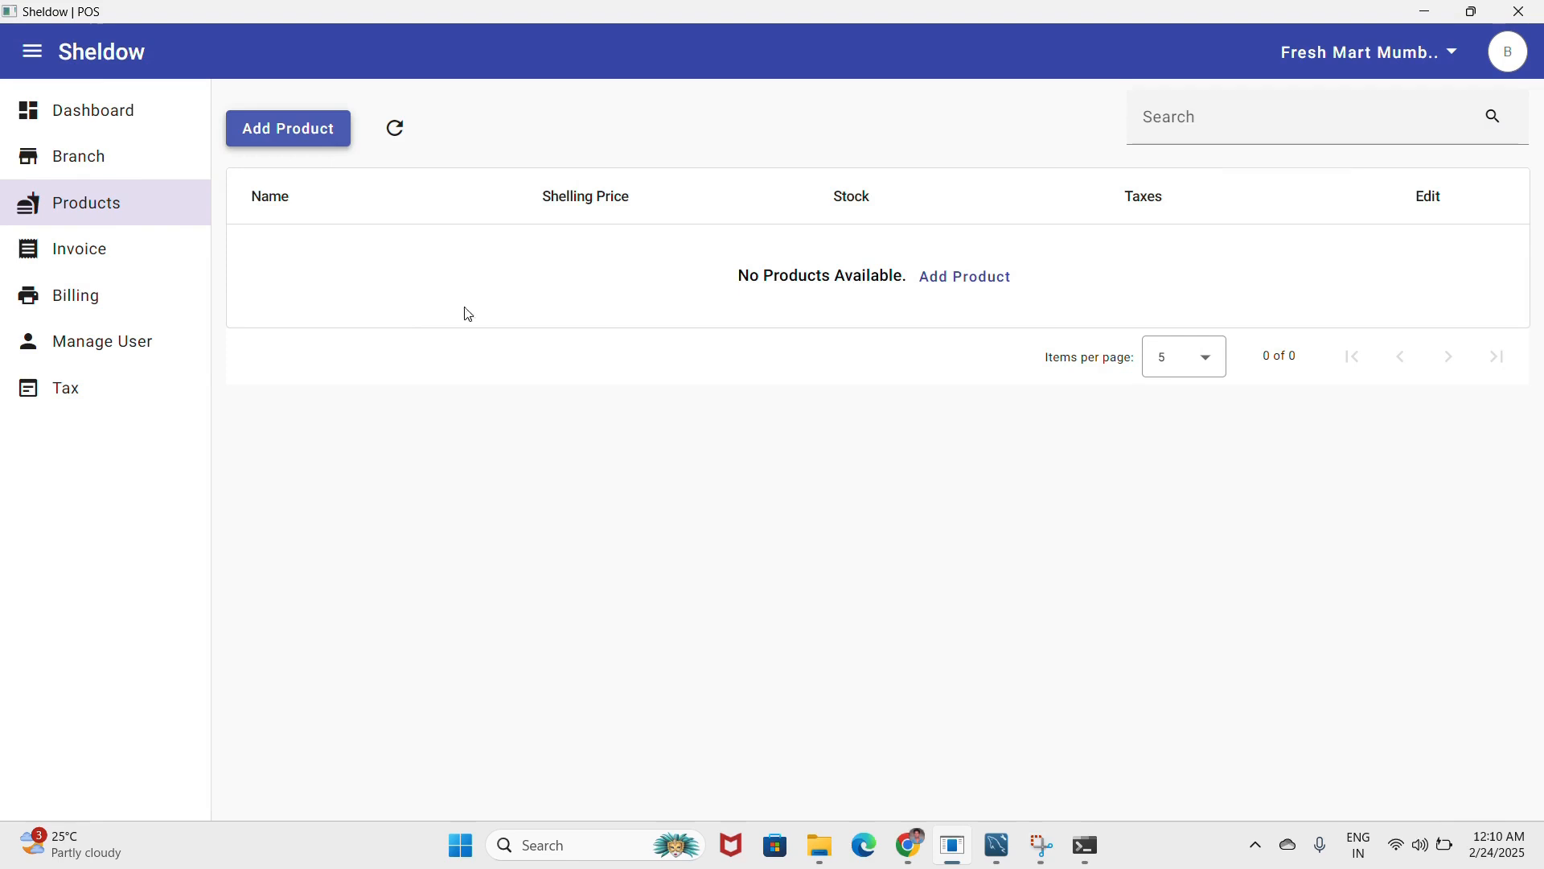
- Switch back to the Fresh Marsh - Chennai branch dashboard showing 482.00 sales
left_click(1407, 49)
left_click(1374, 102)
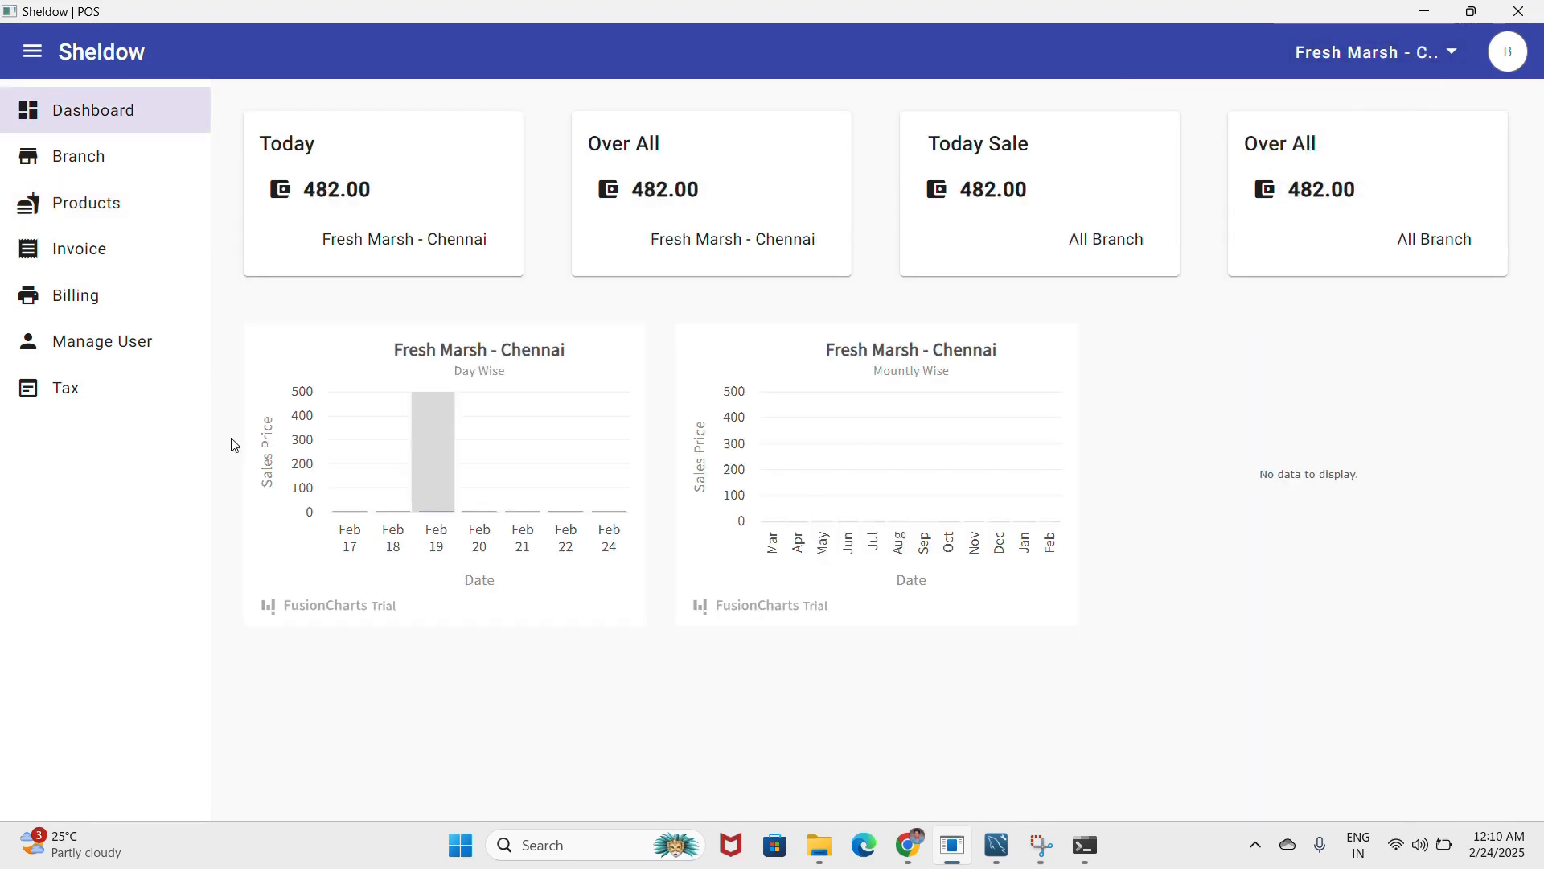
left_click(140, 351)
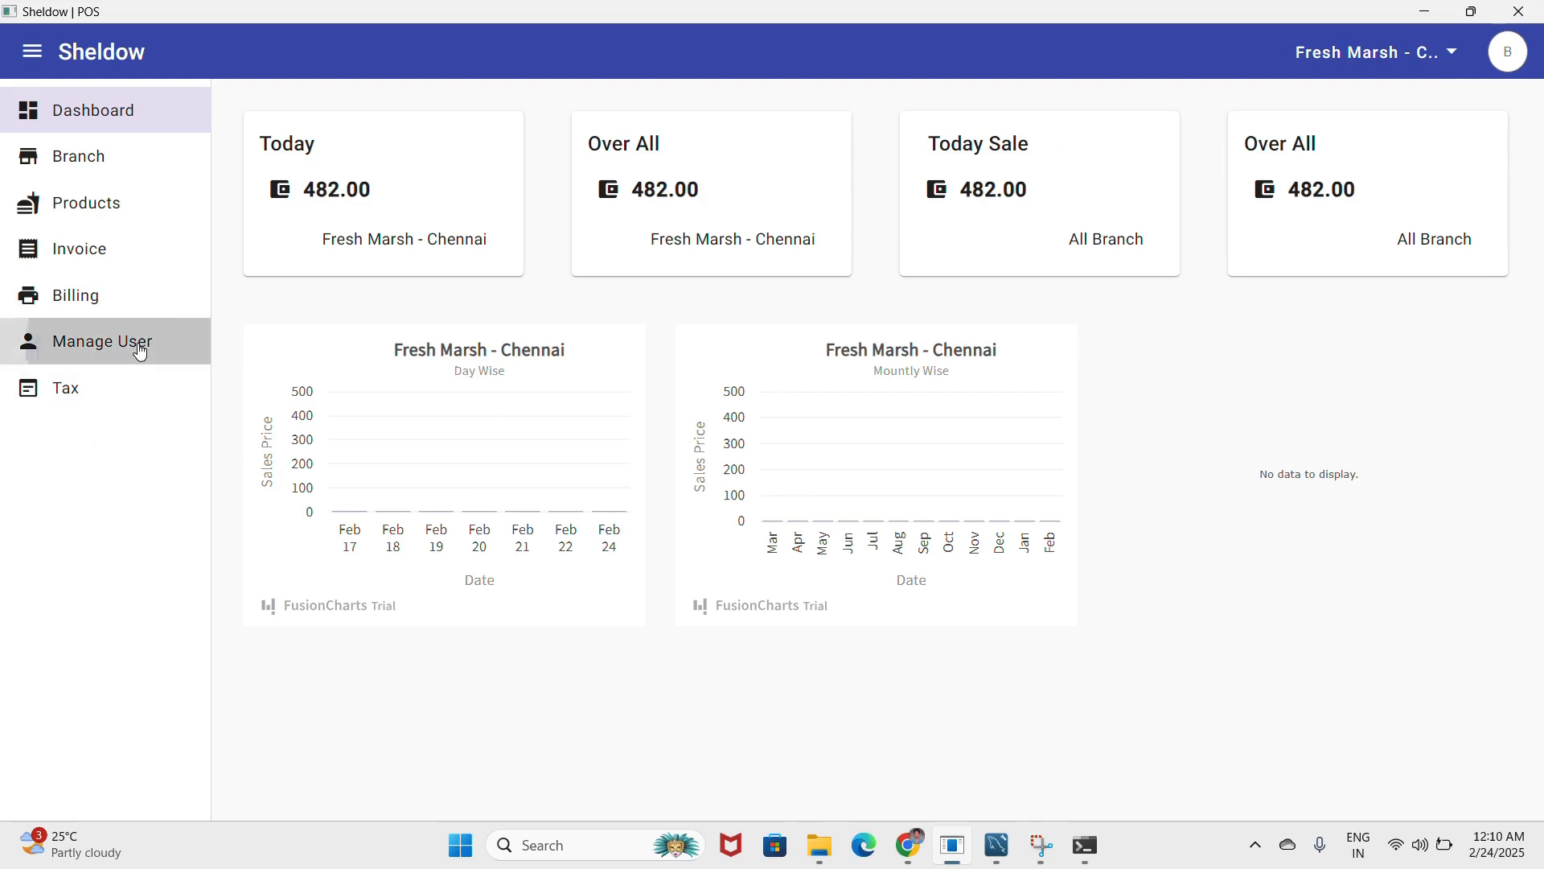
- Start a new user with the clerk's name, the BILLING CLERK role and a unique email address
left_click(269, 123)
left_click(467, 286)
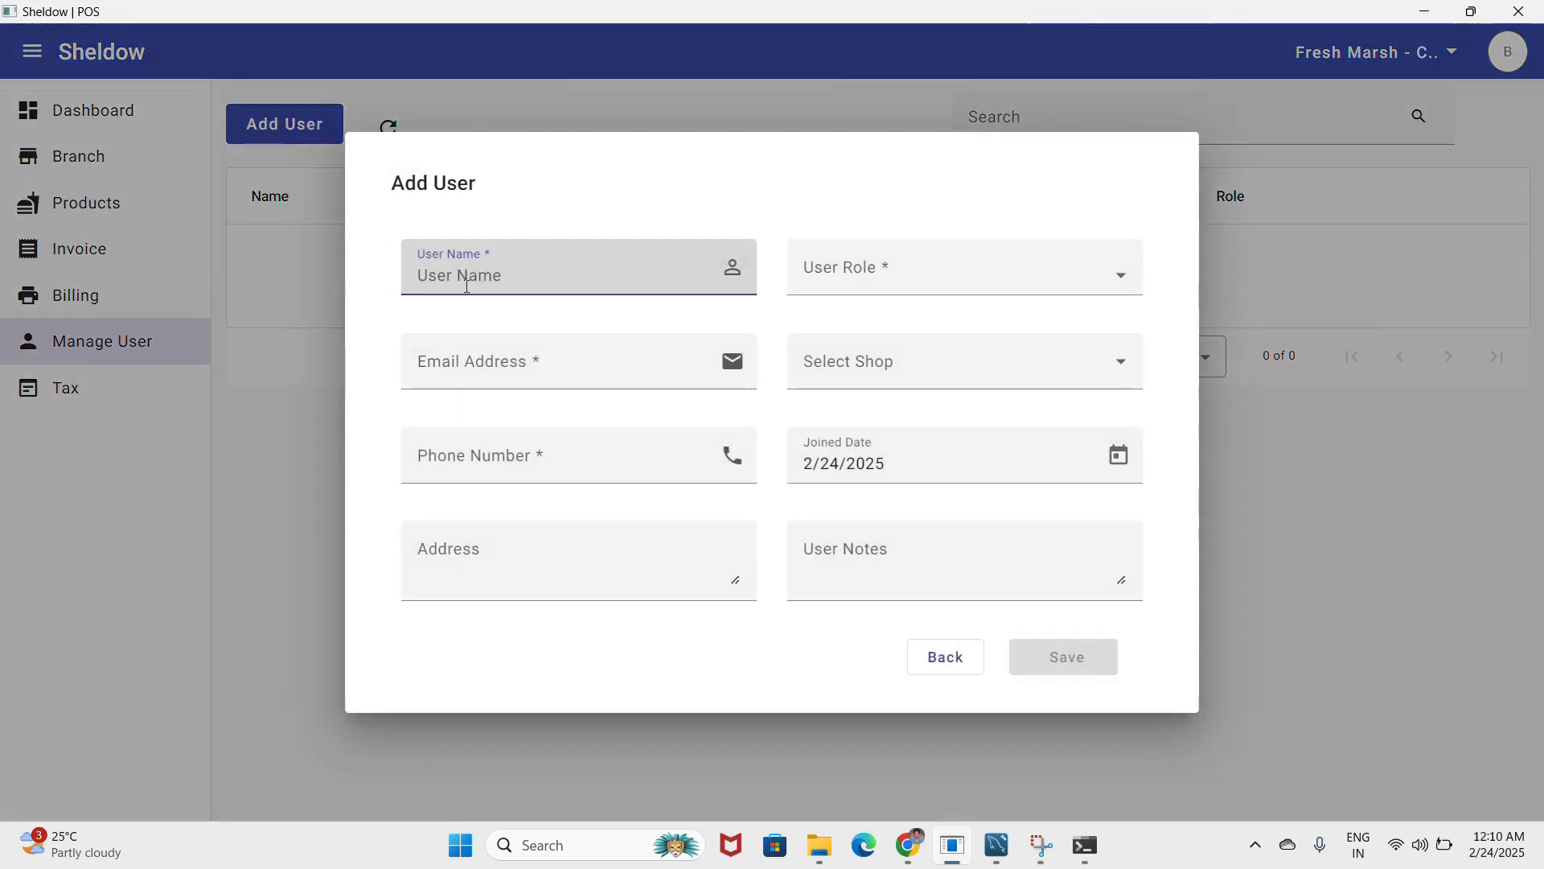
type("Da")
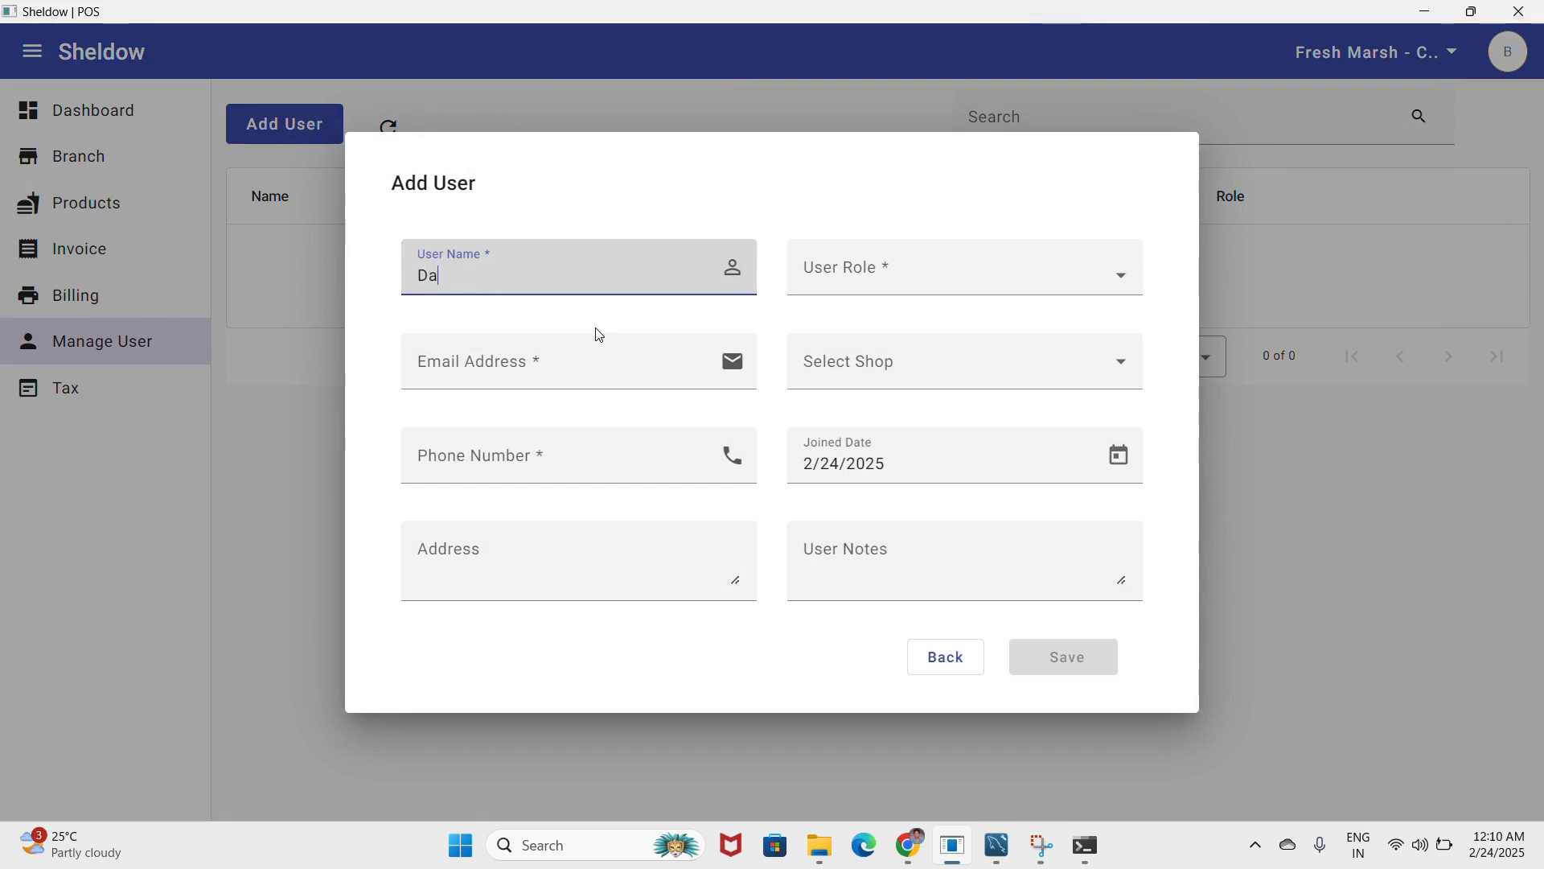
type("vid")
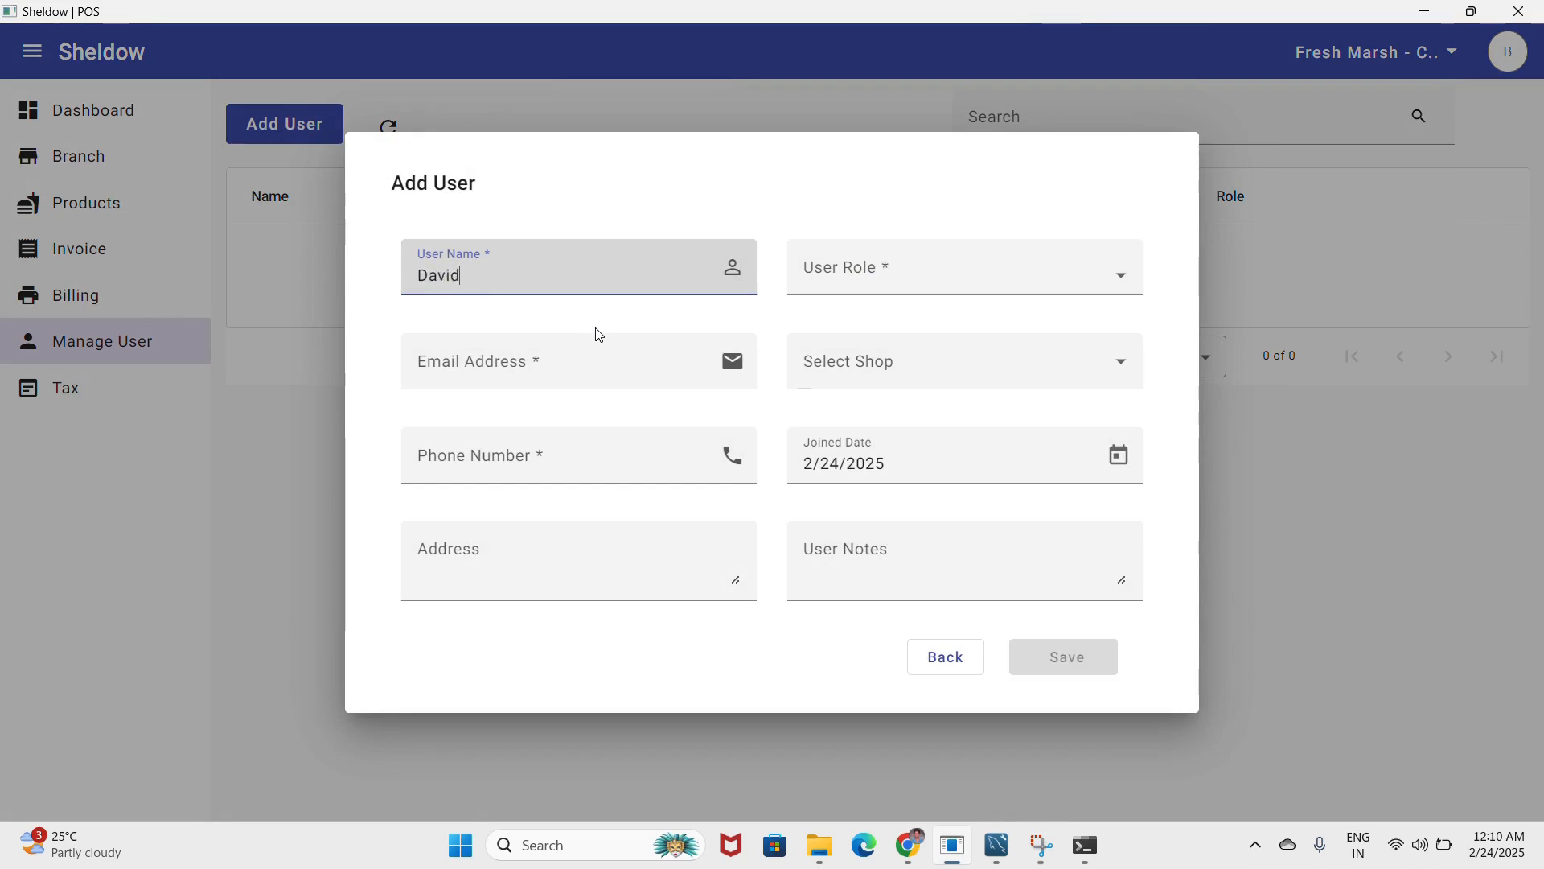
left_click(925, 291)
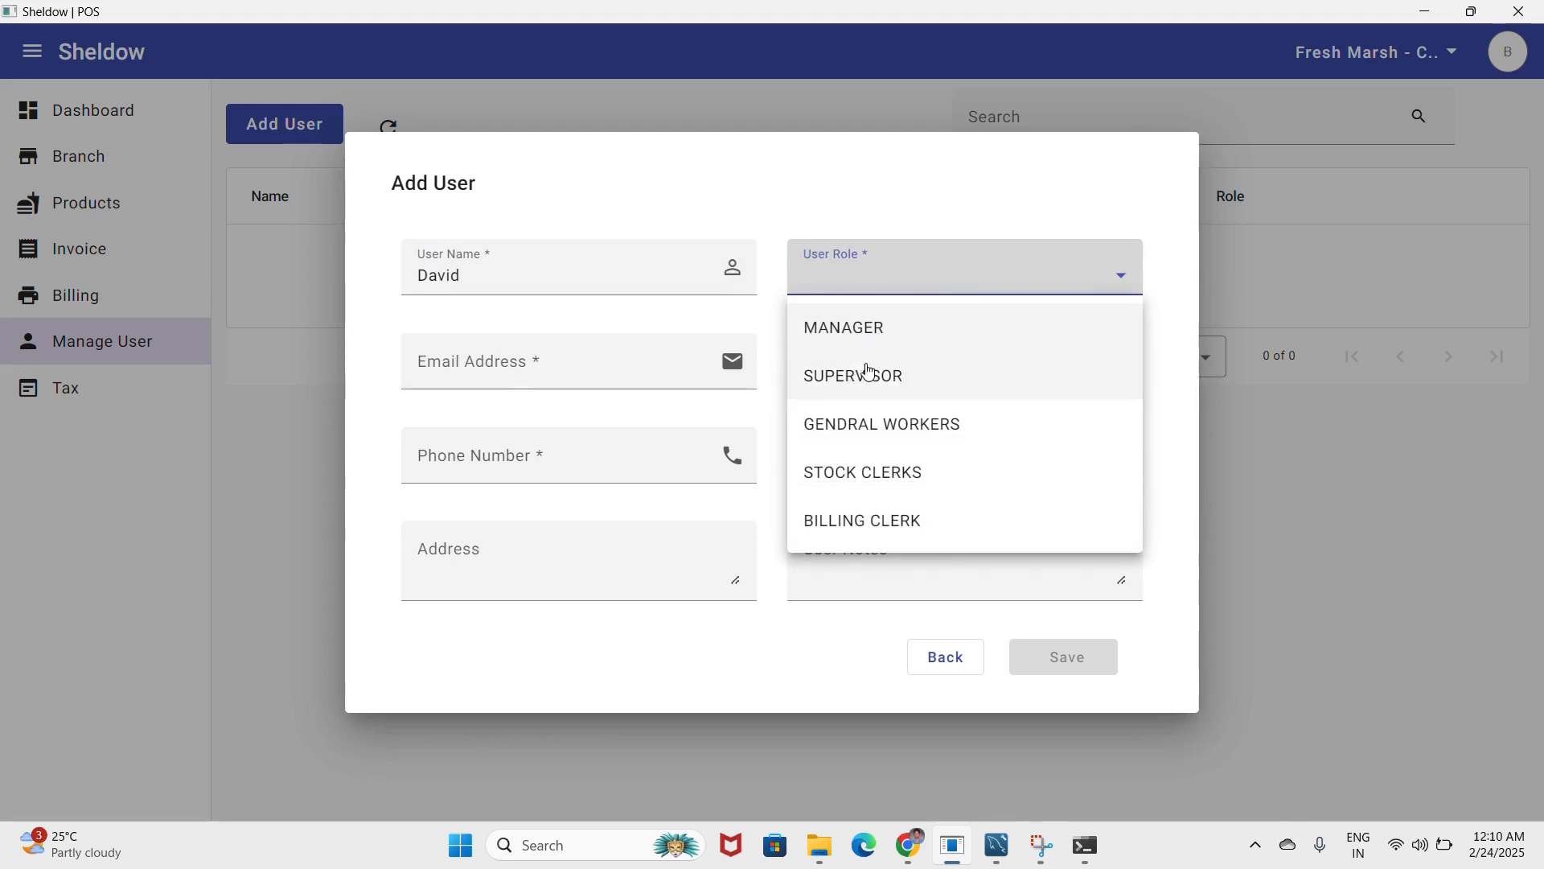
left_click(879, 534)
left_click(482, 371)
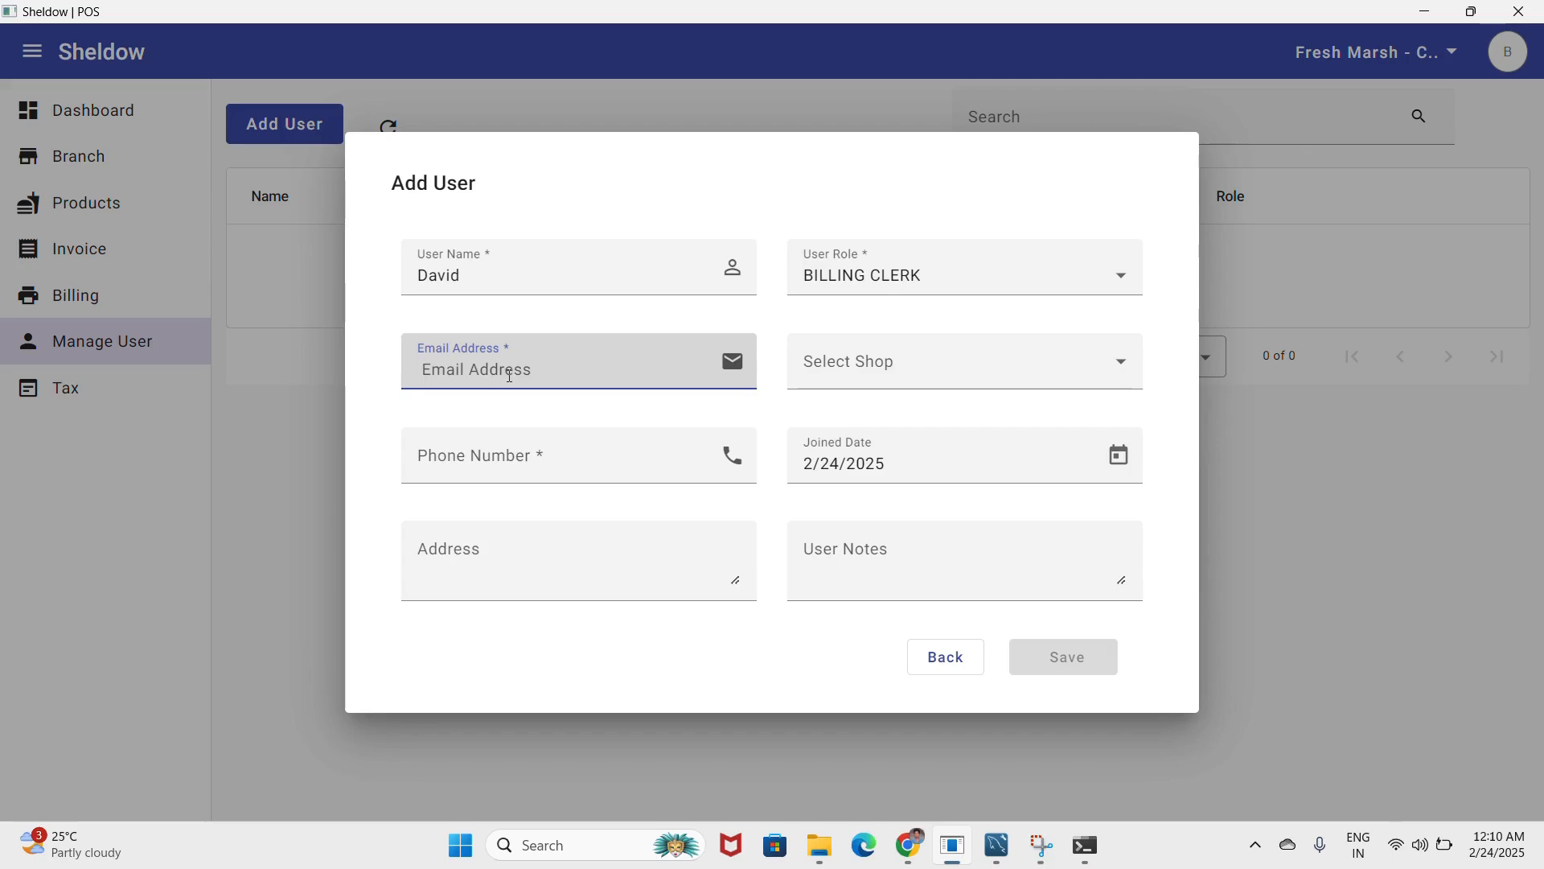
type("D")
key("BackSpace")
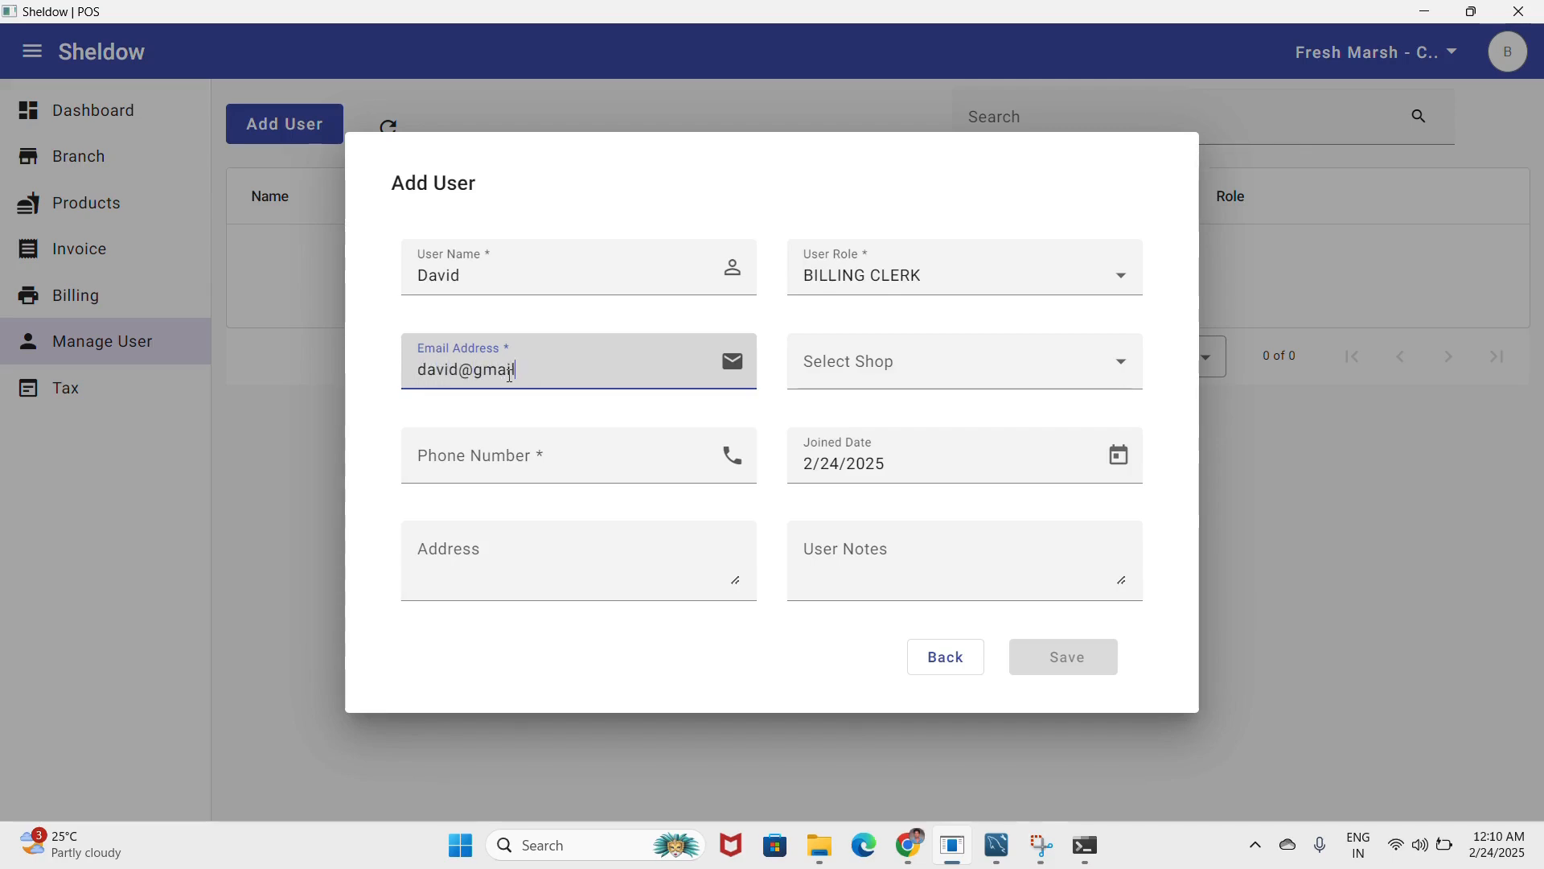
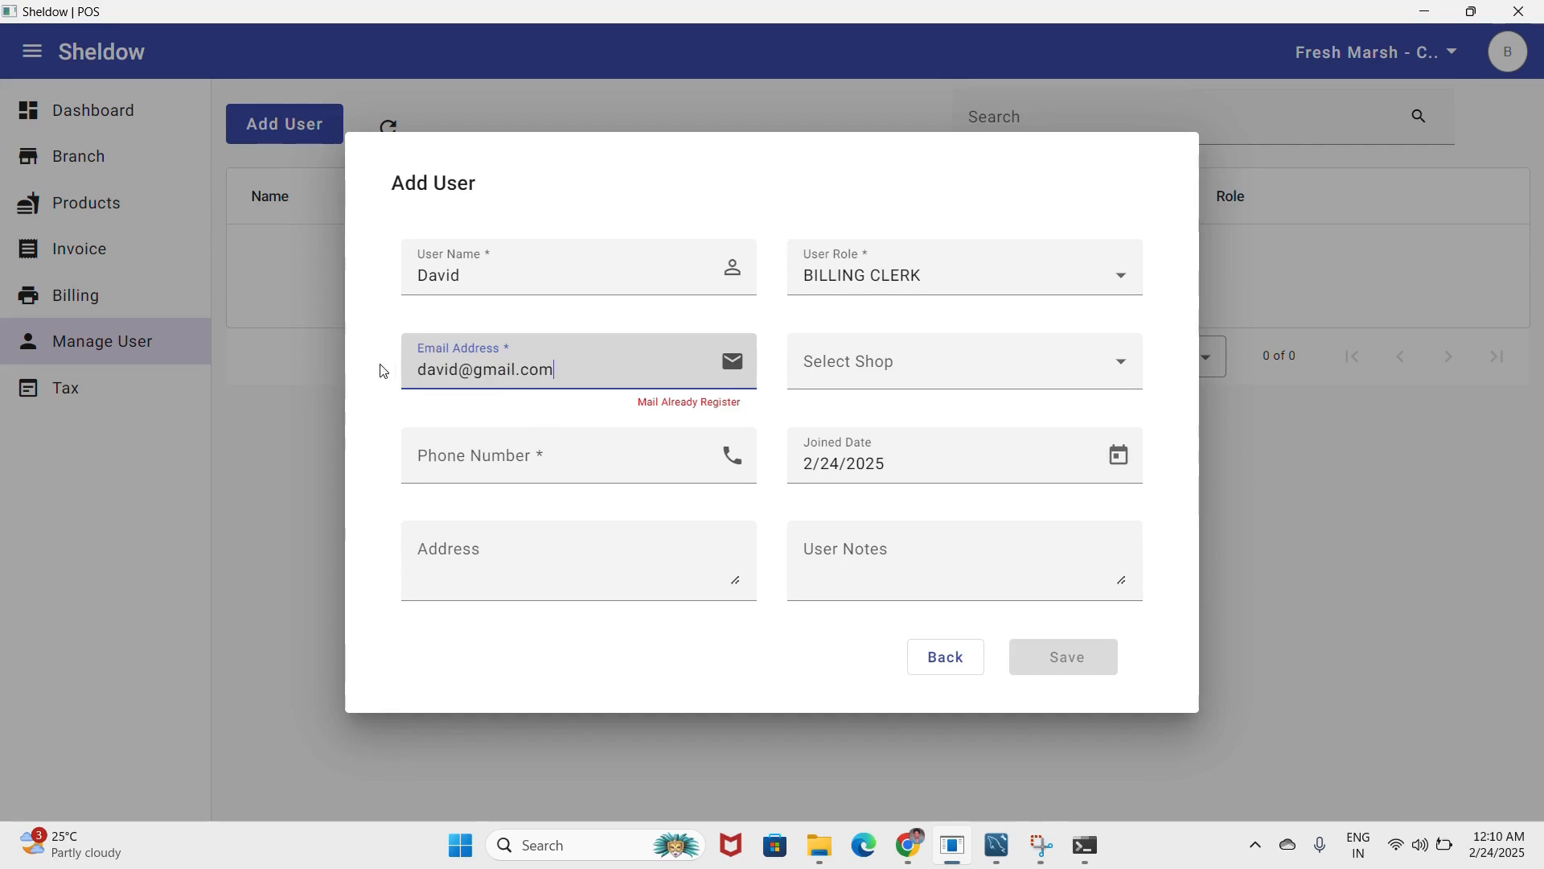
left_click(462, 369)
type(".")
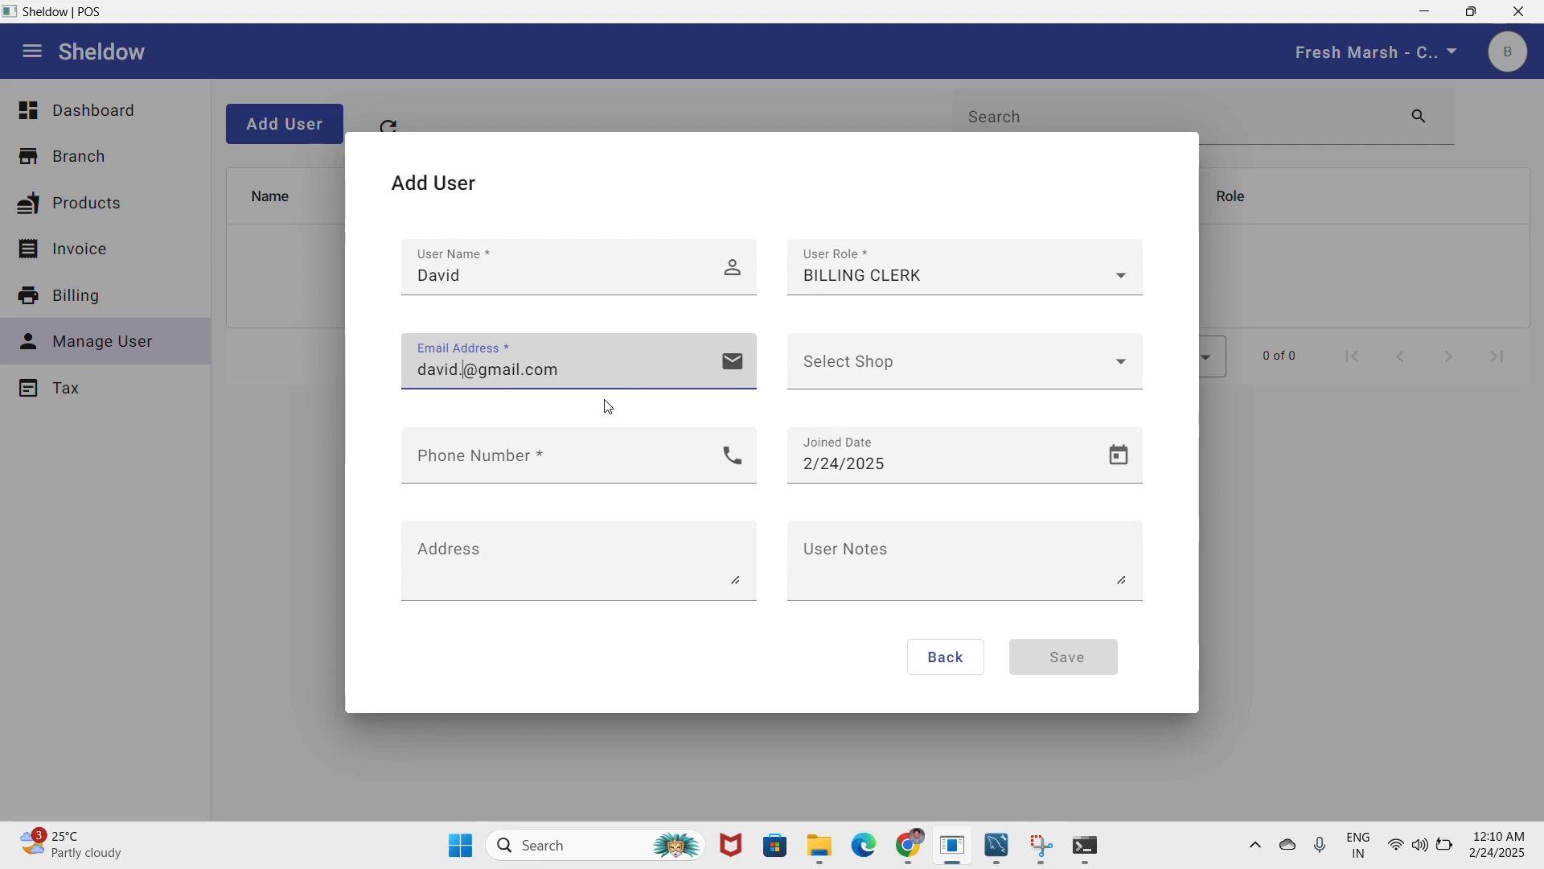
type(" s")
key("BackSpace")
key("BackSpace")
type("sam")
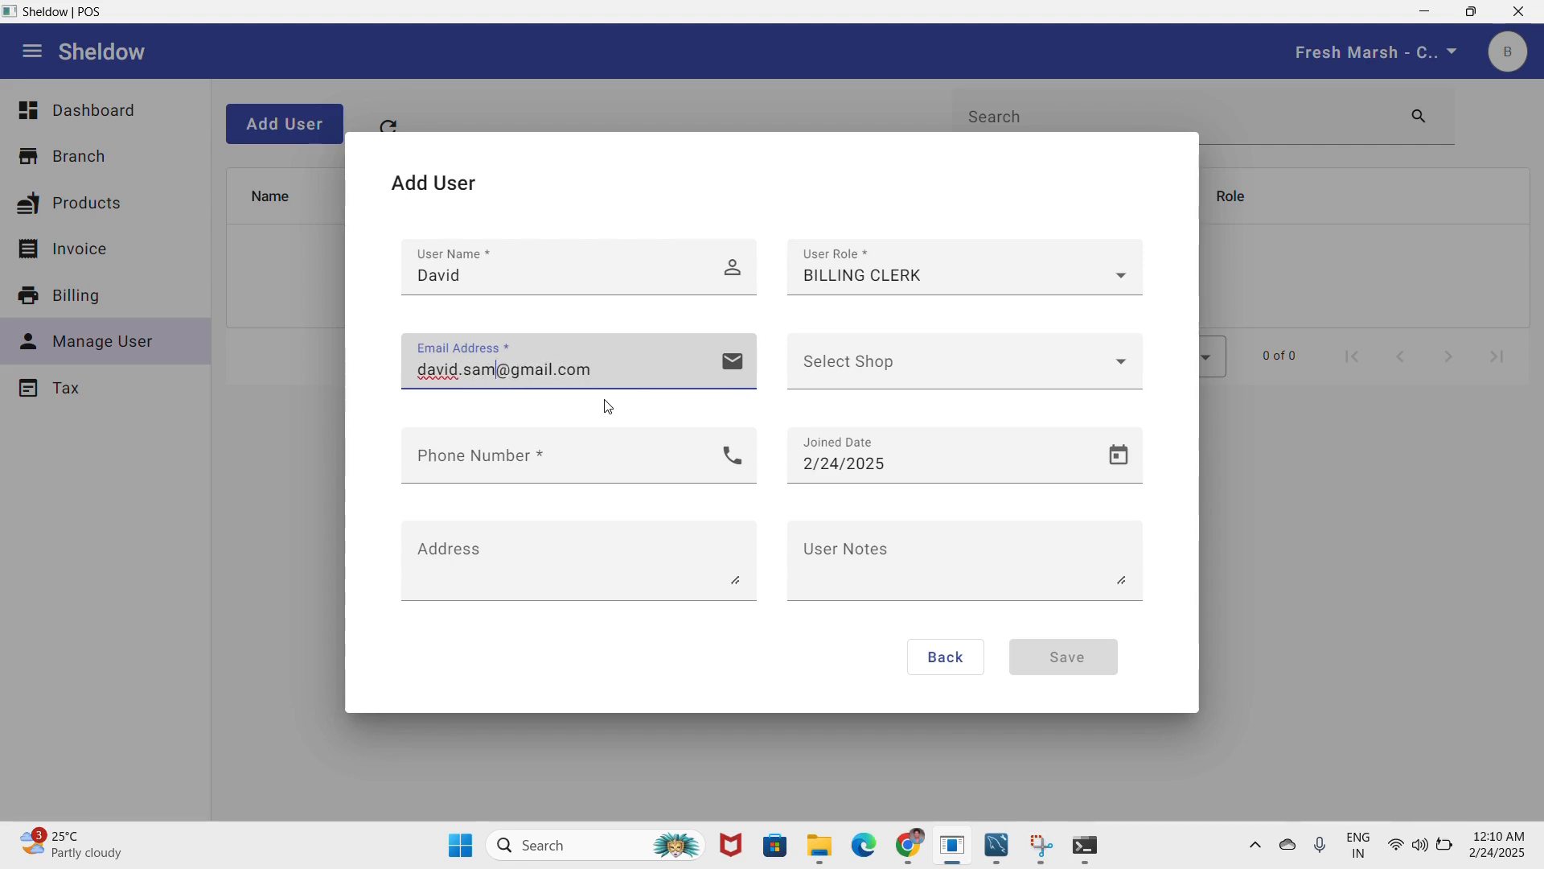
- Enter the phone number, assign shop Fresh Marsh - Chennai, fill in the address, and save
left_click(532, 457)
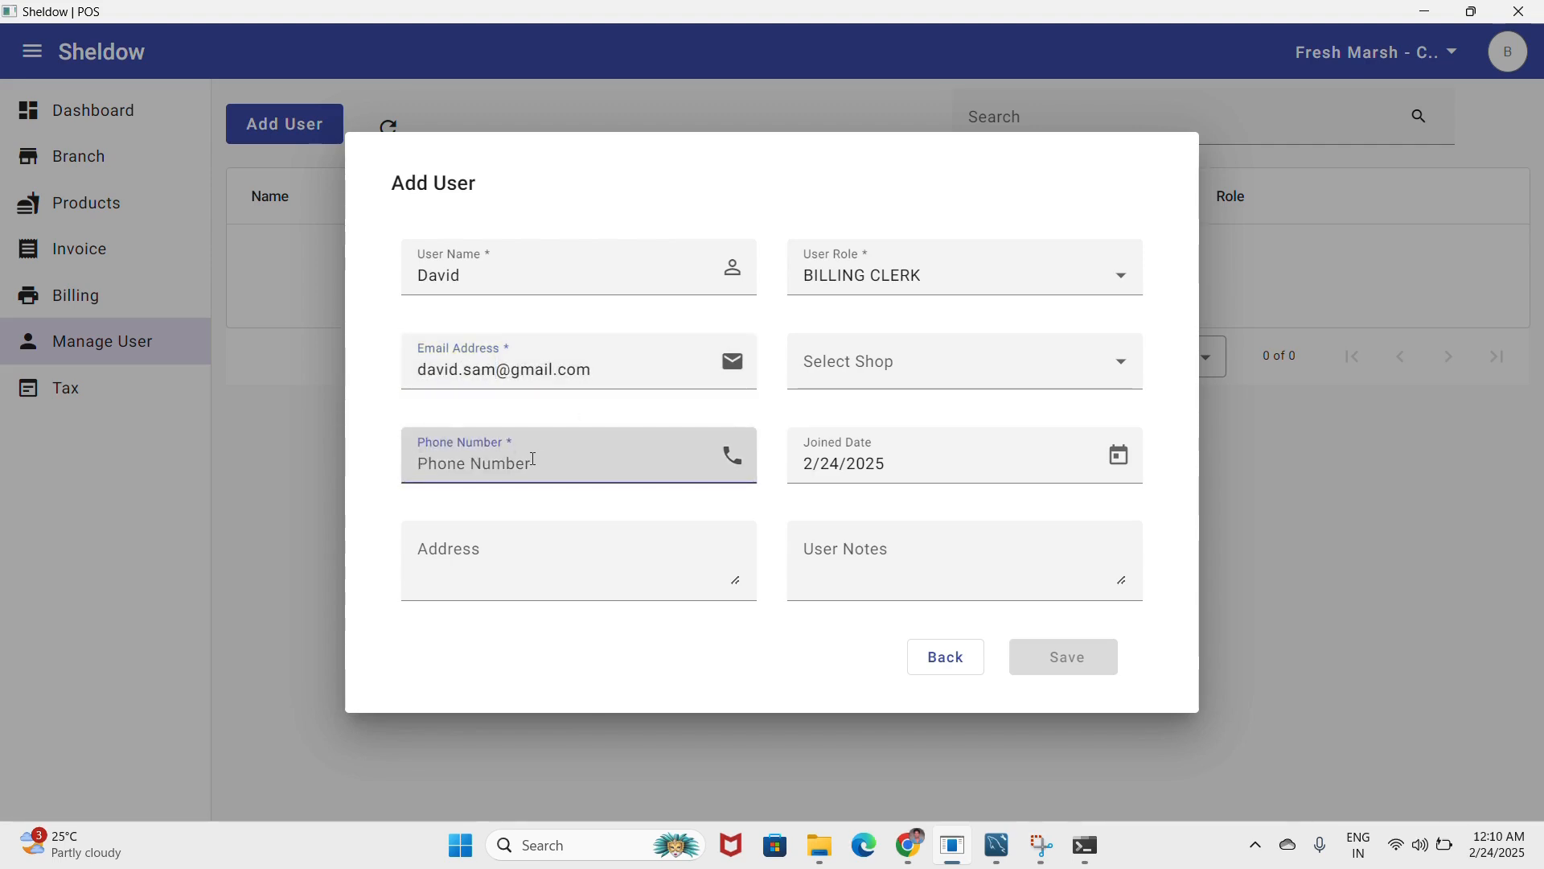
type("987123123")
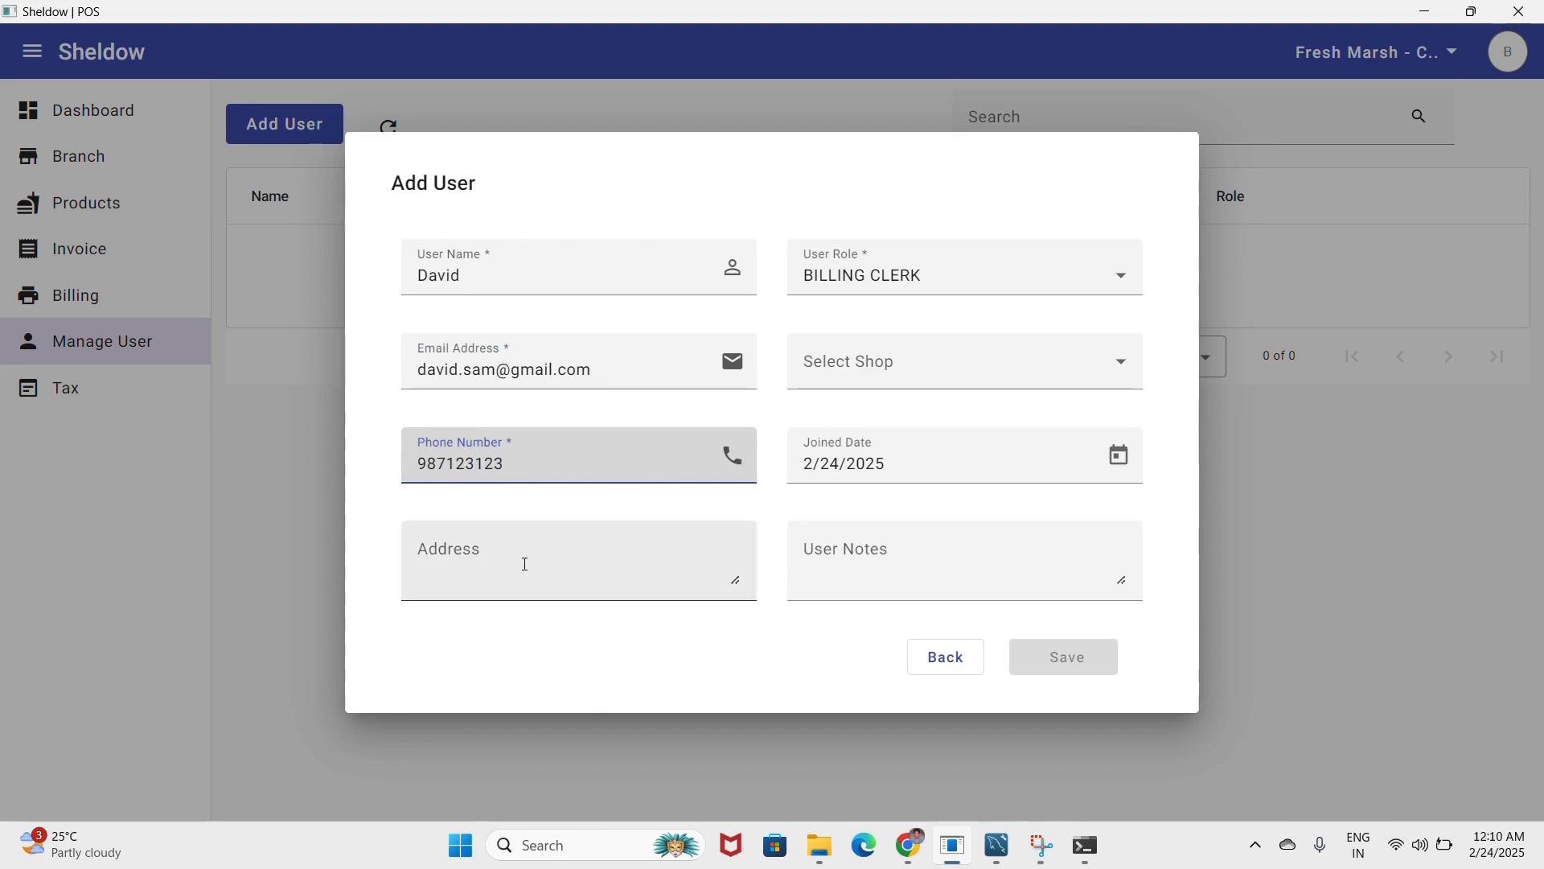
left_click(519, 529)
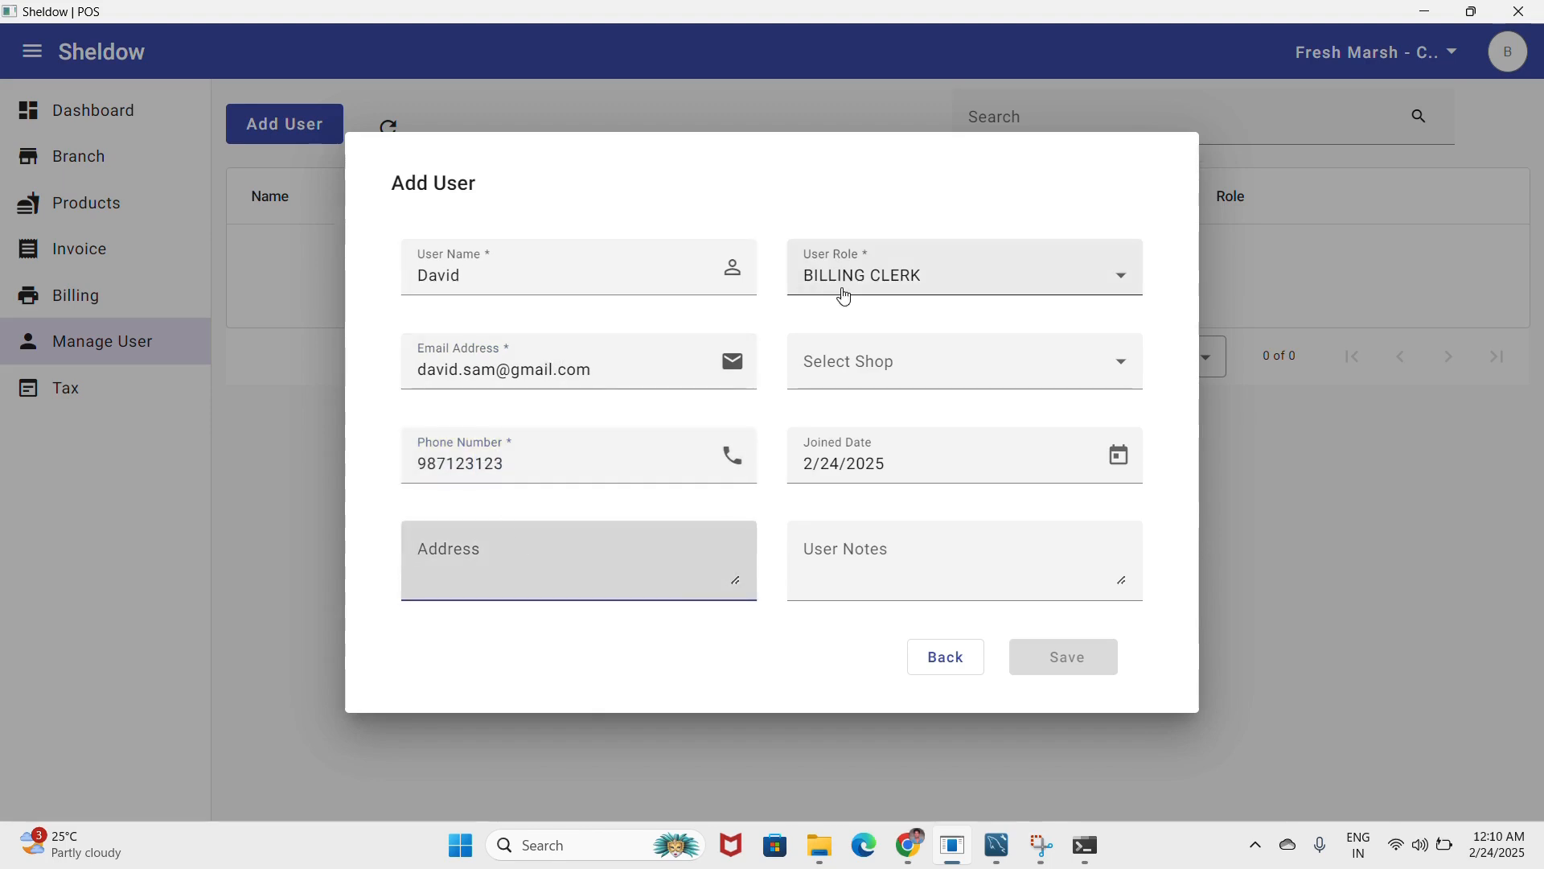
left_click(869, 380)
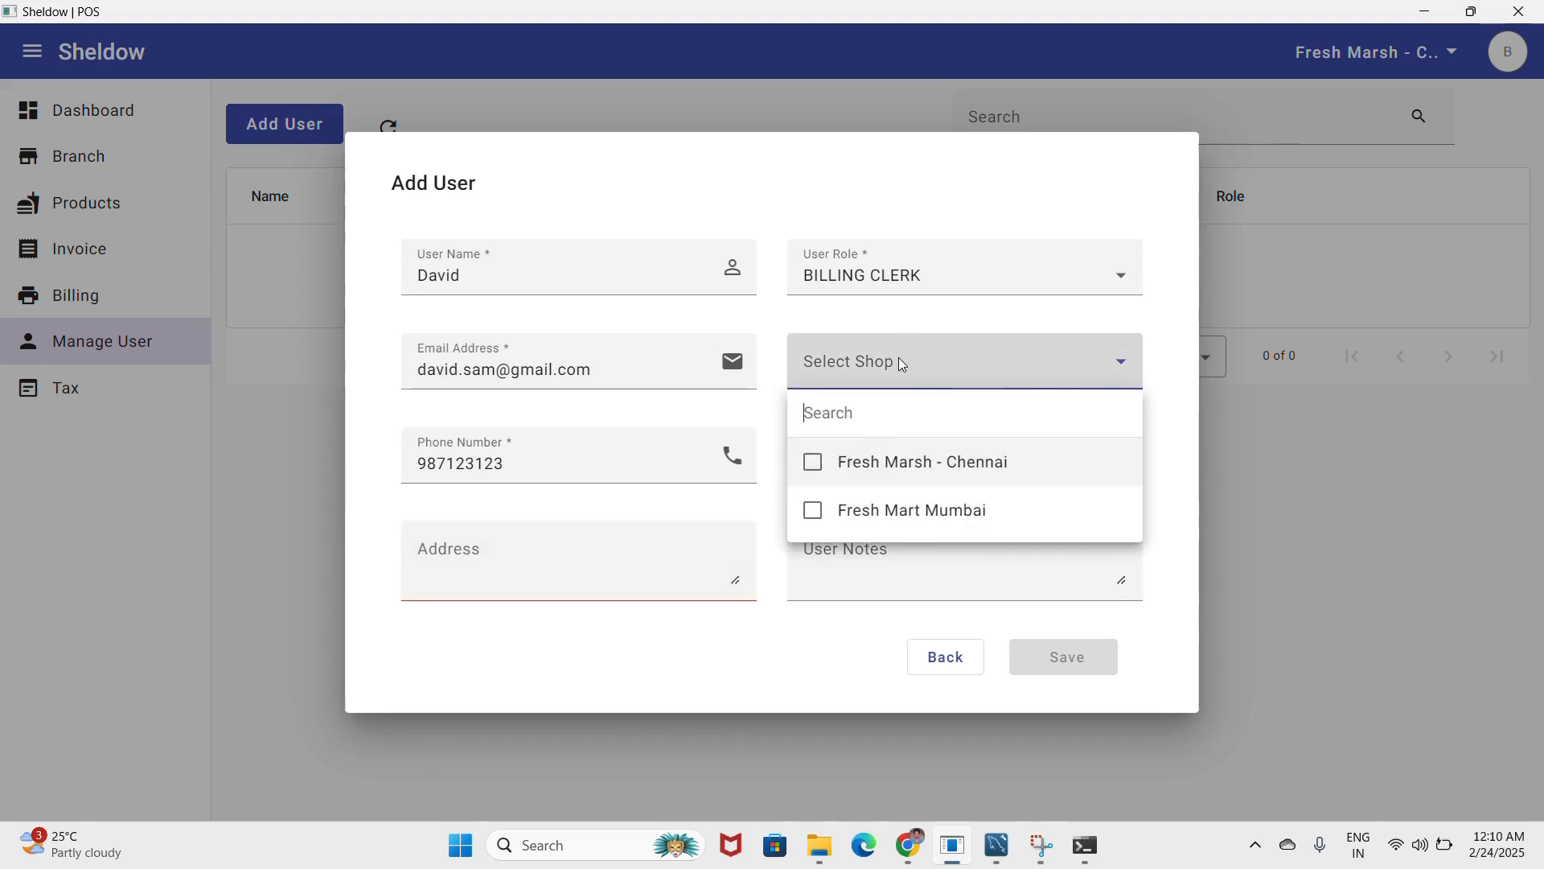
left_click(812, 462)
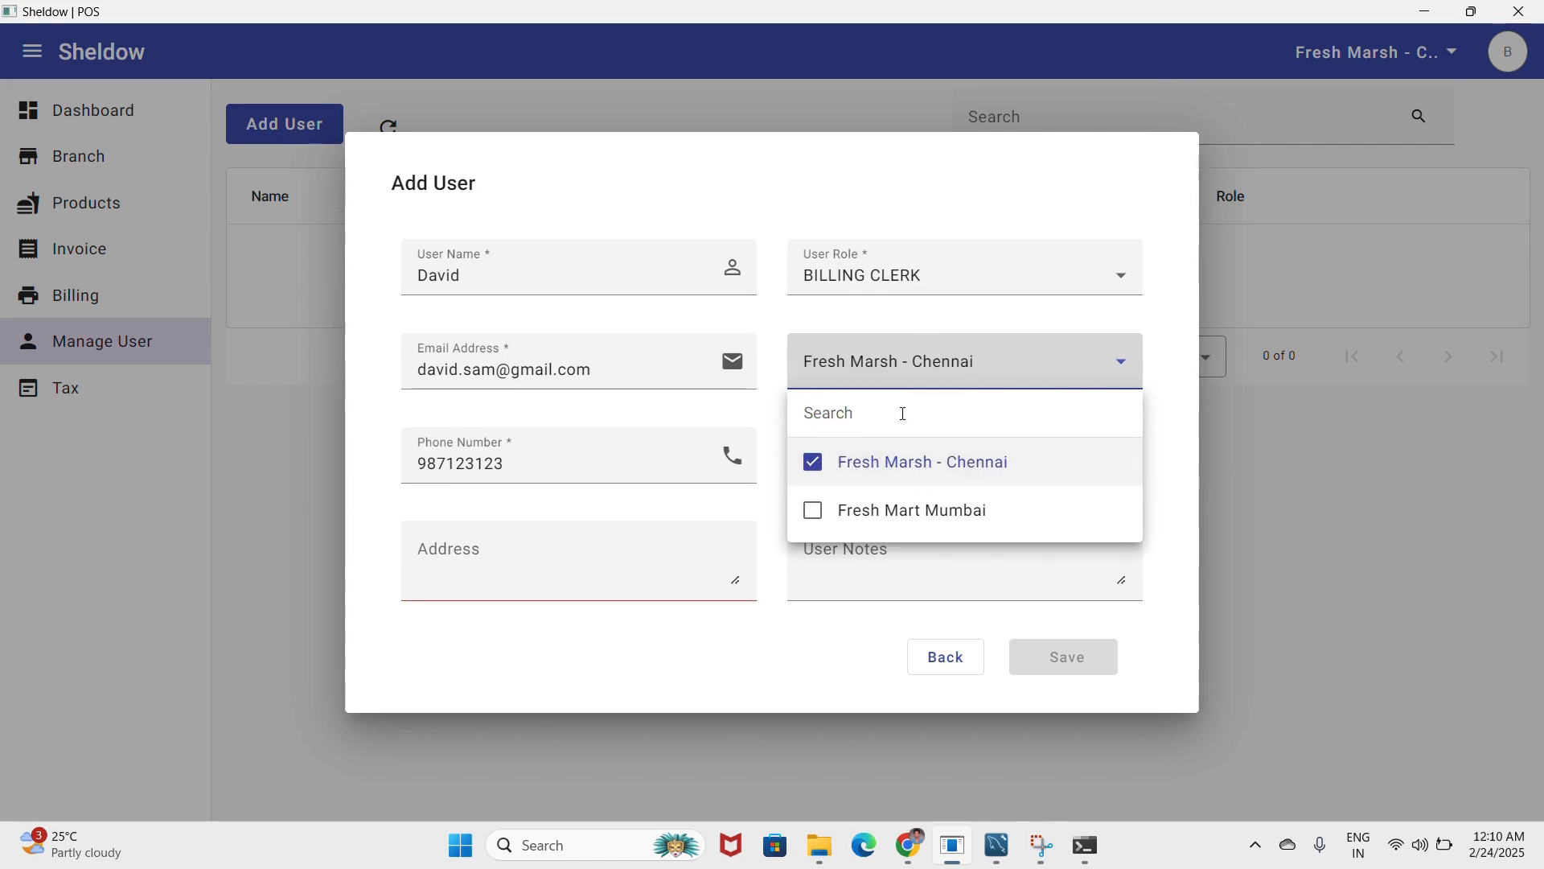
left_click(975, 383)
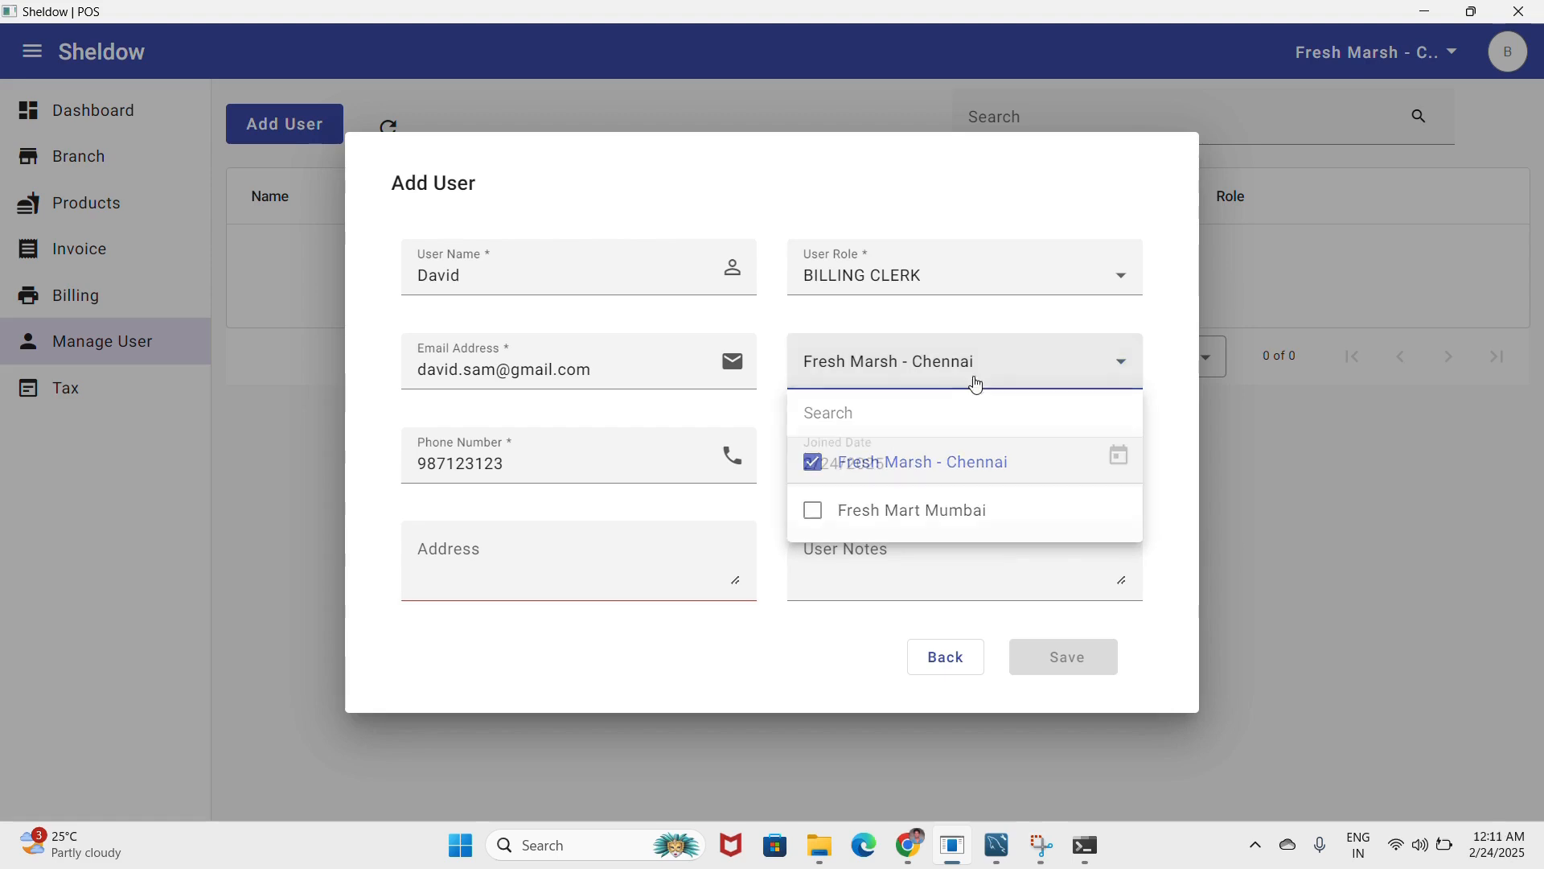
left_click(499, 577)
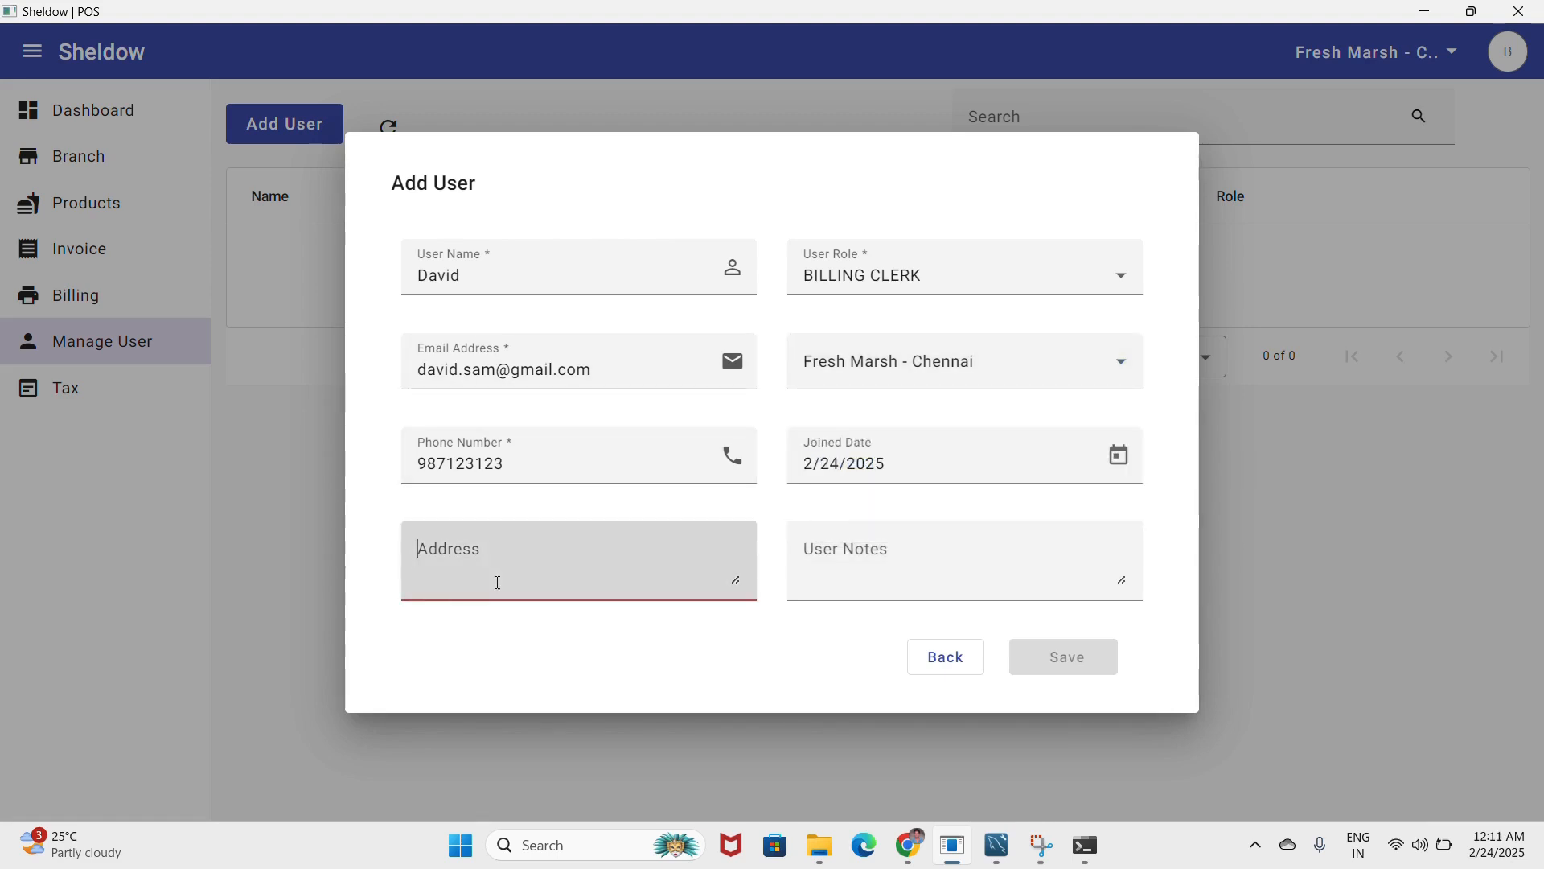
type("Address of")
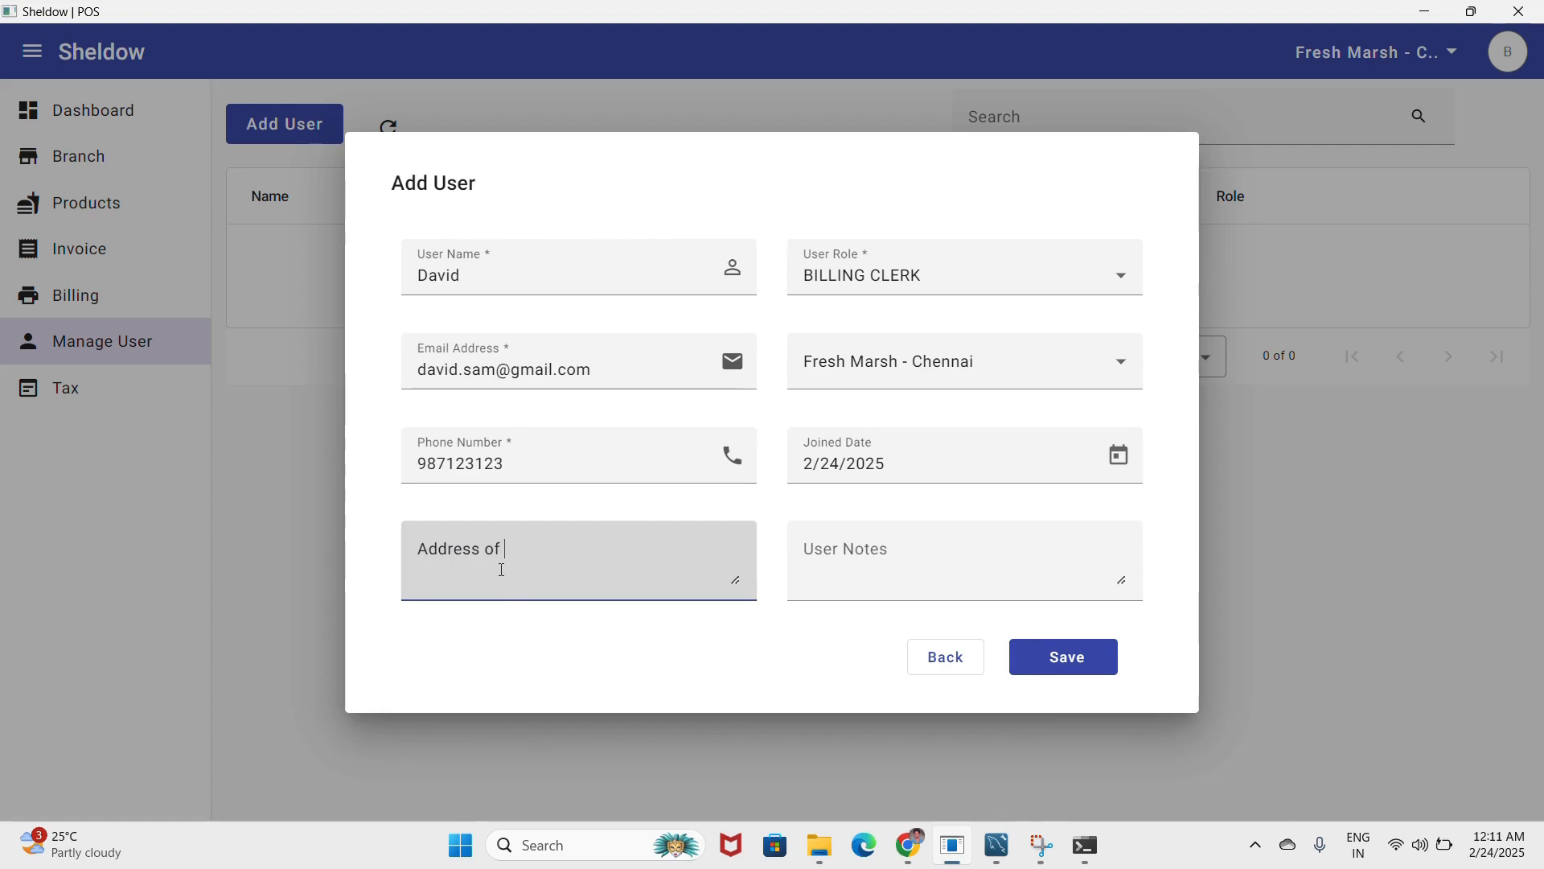
key("ctrl+a")
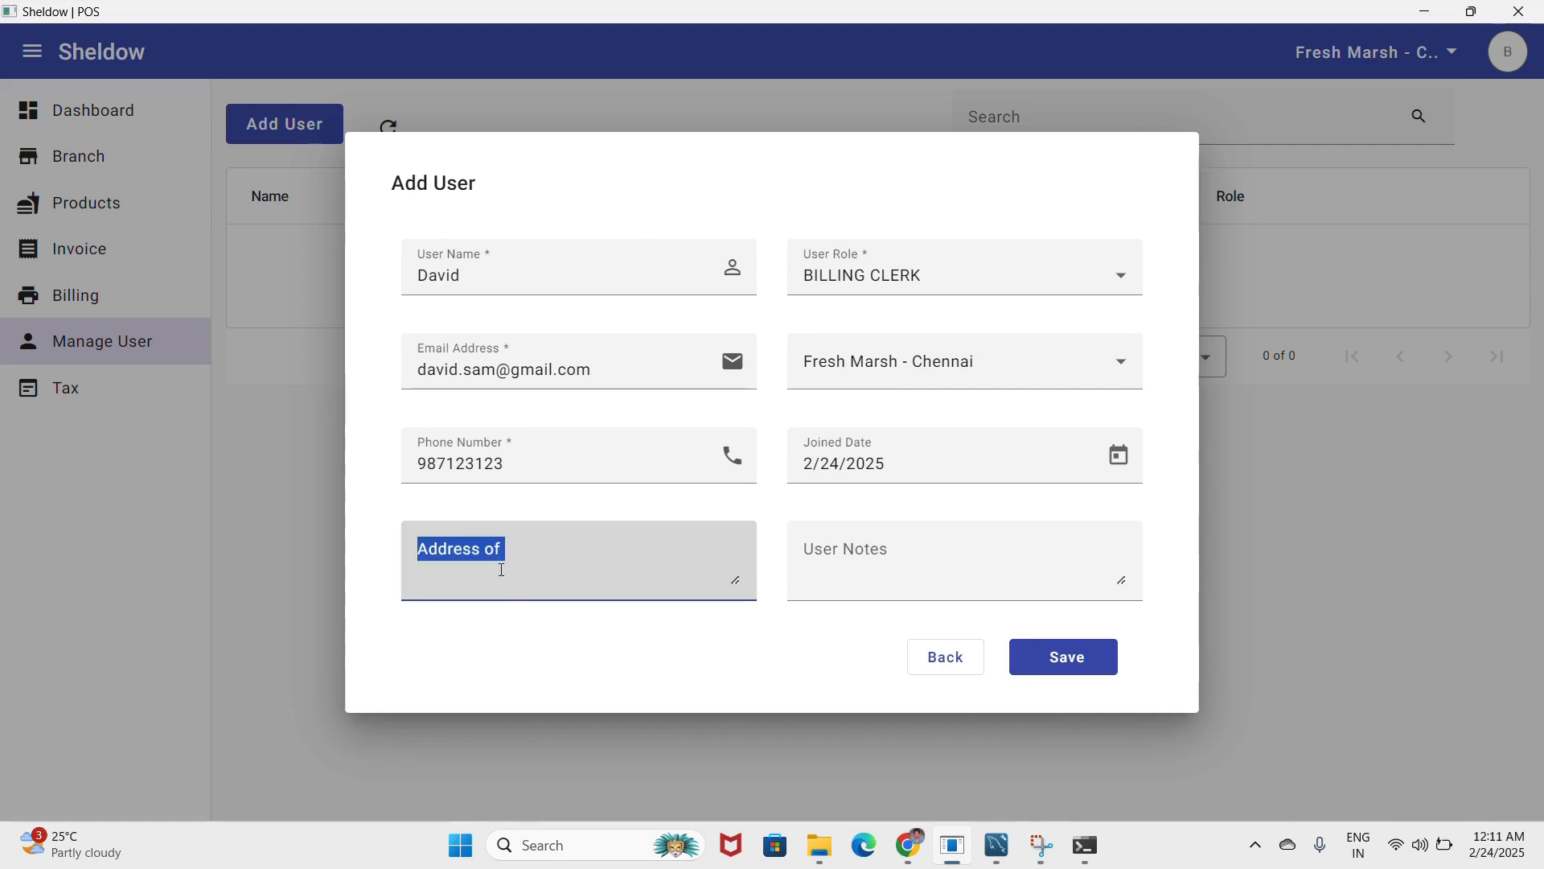
type("Chennai")
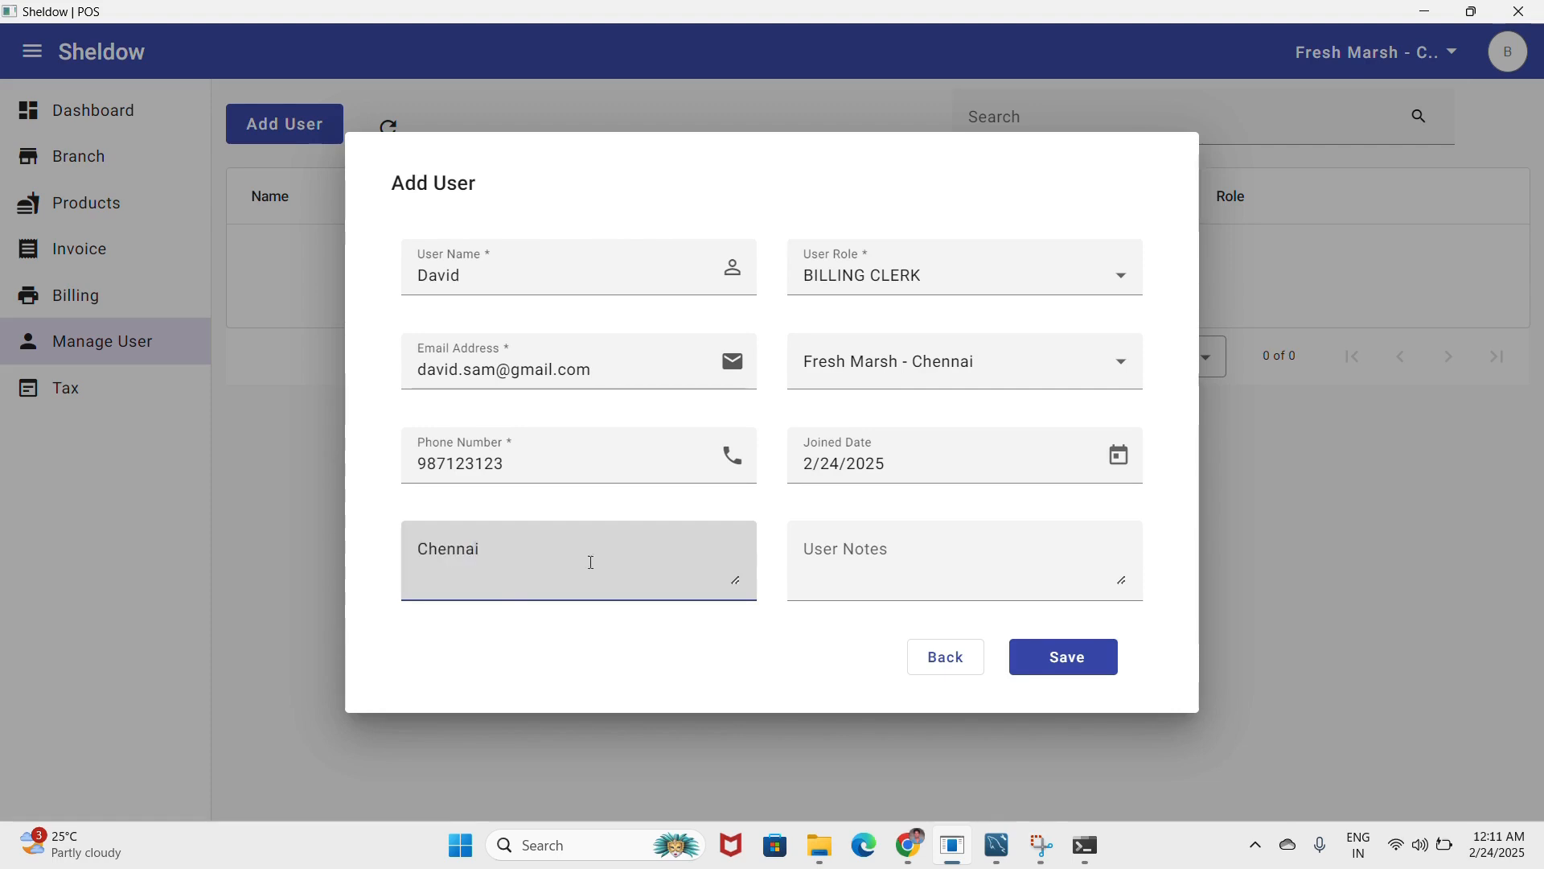
left_click(1100, 661)
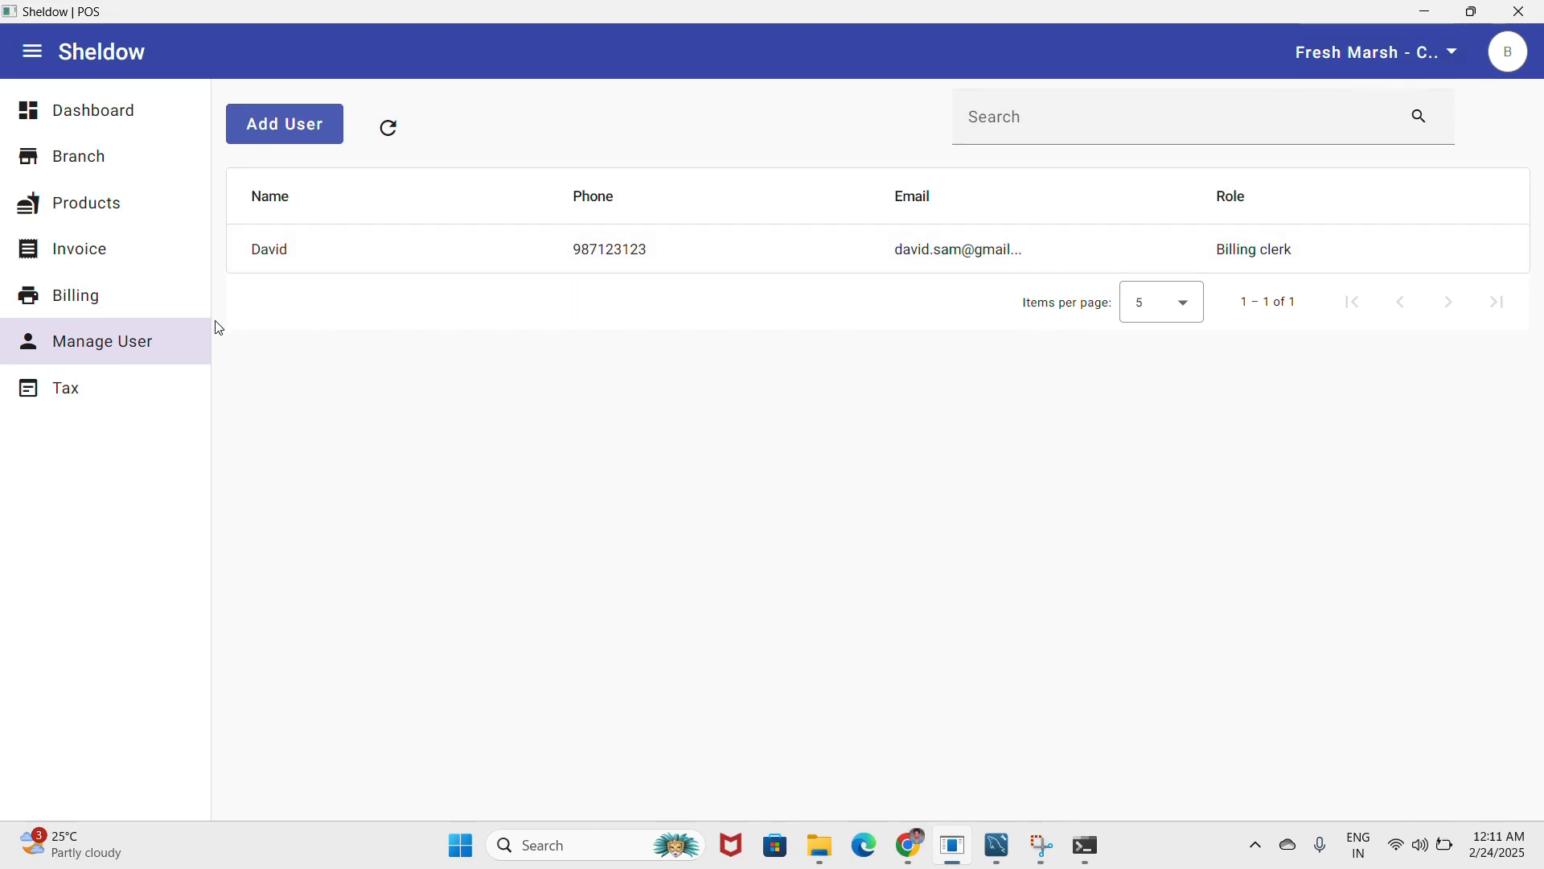
- Browse the billing, sales dashboard, branches and products pages of the POS app
left_click(112, 309)
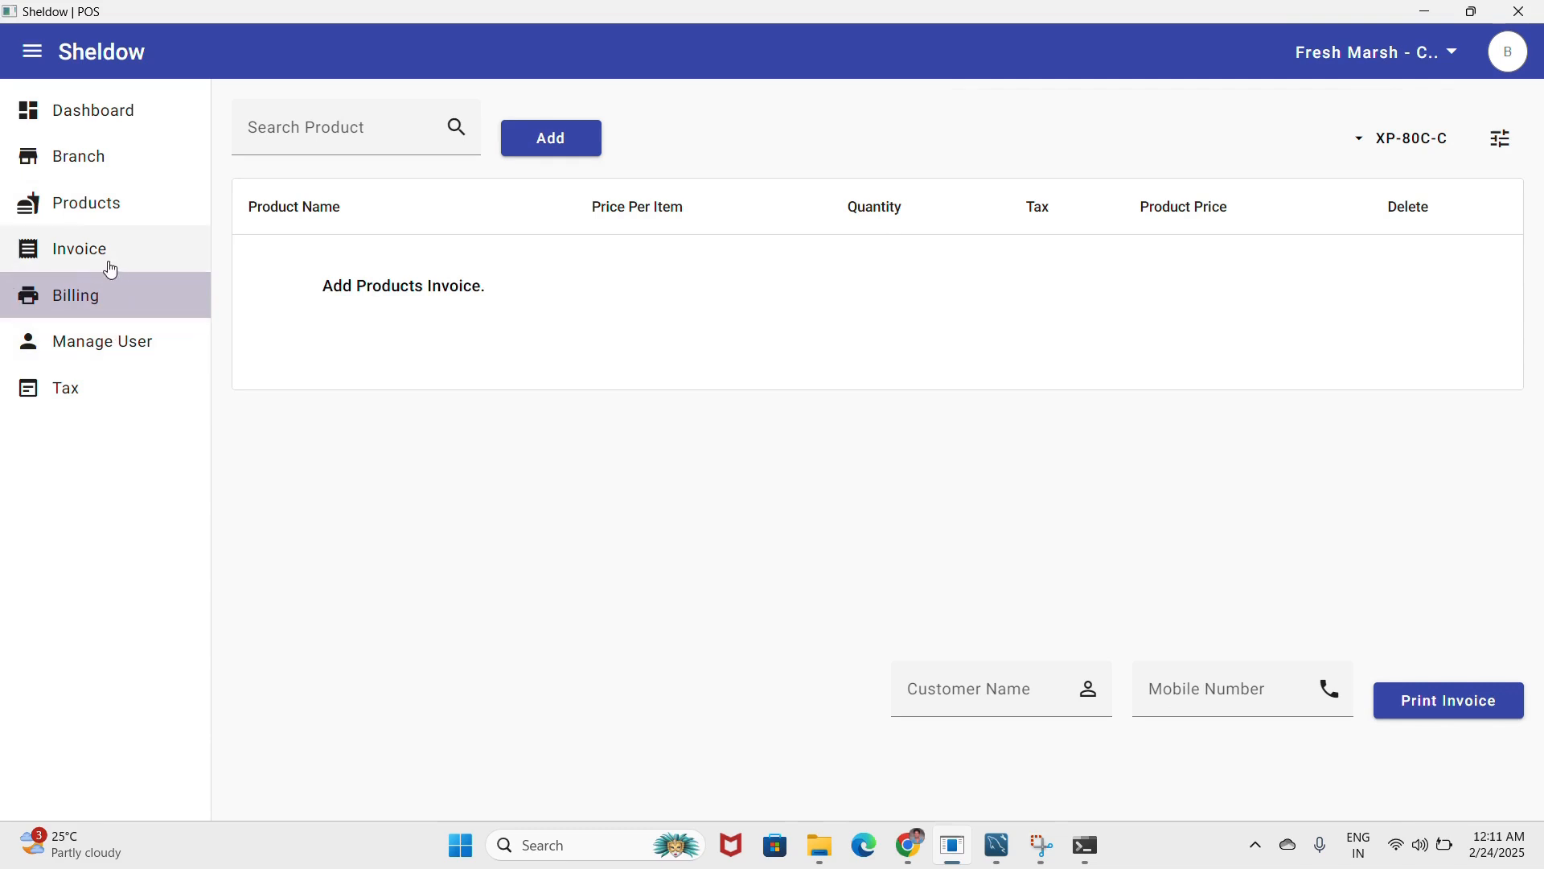
left_click(123, 125)
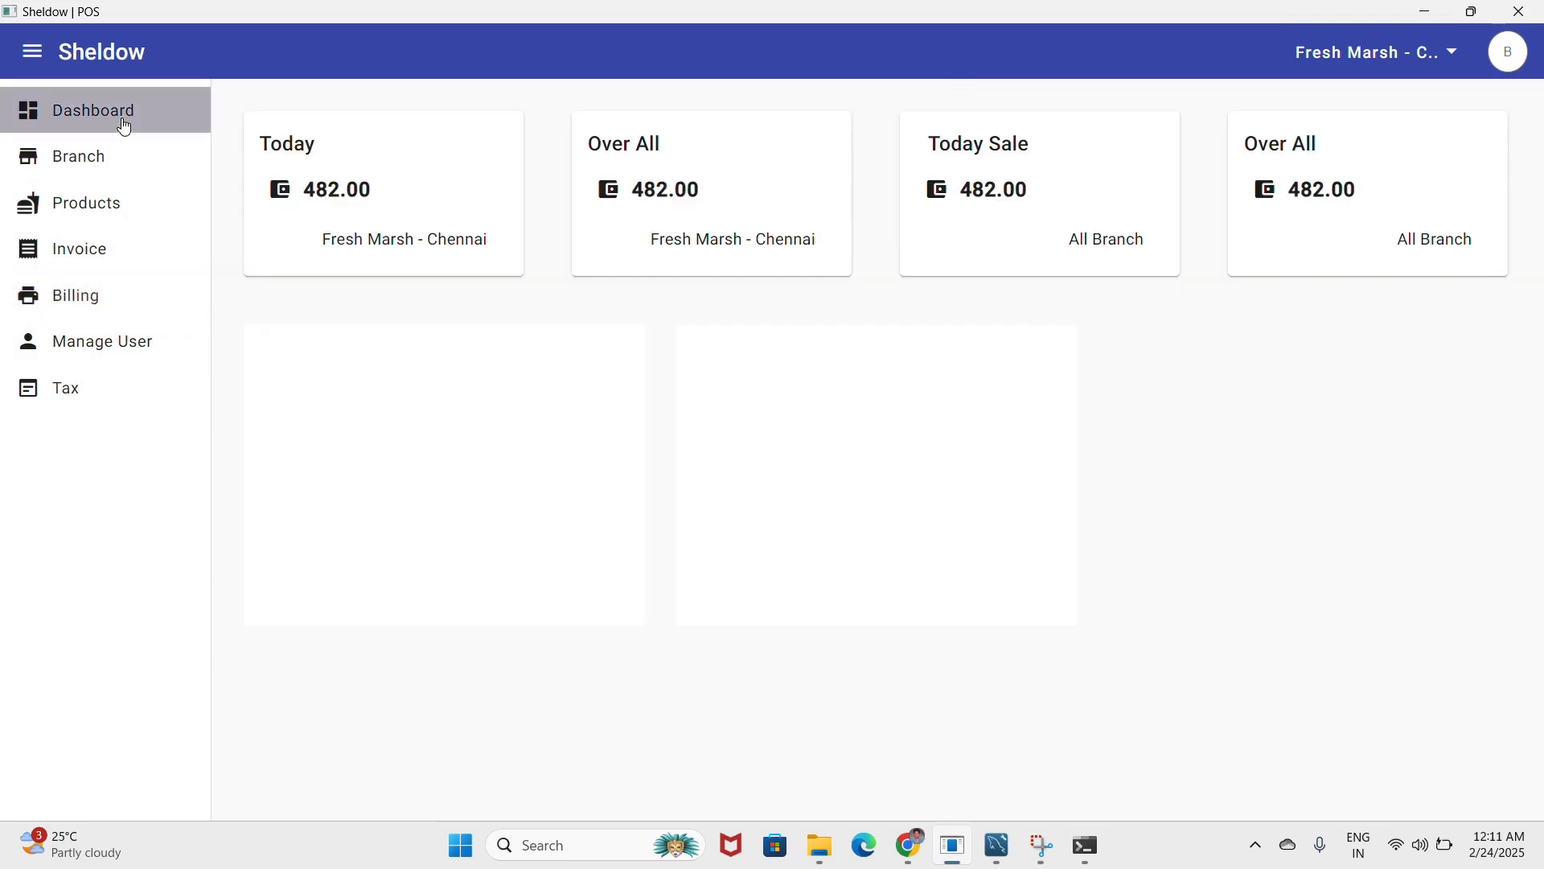
left_click(116, 171)
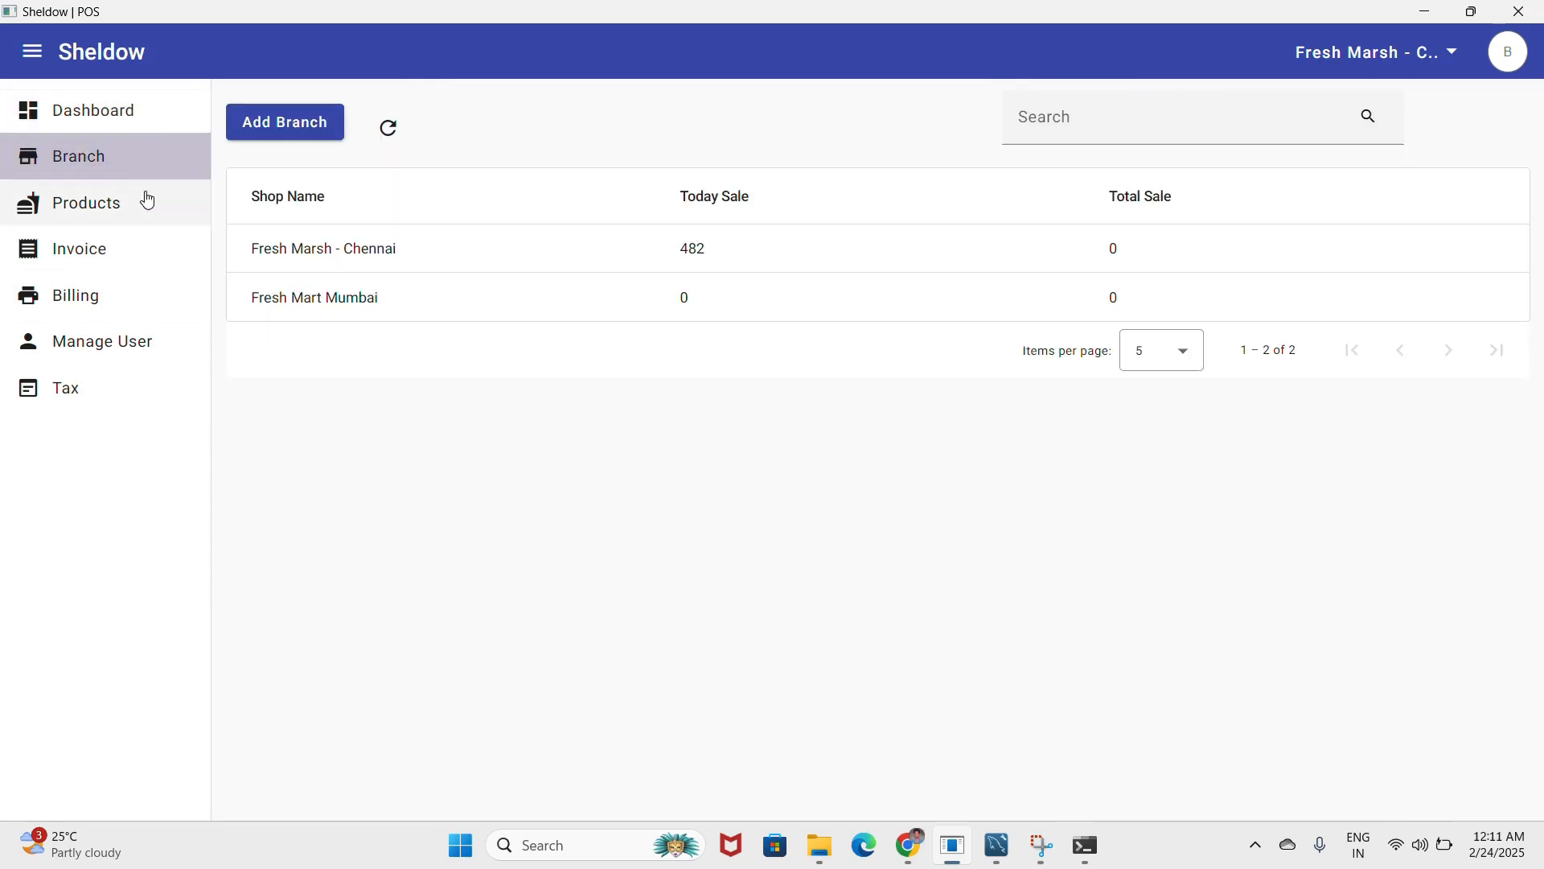
left_click(108, 217)
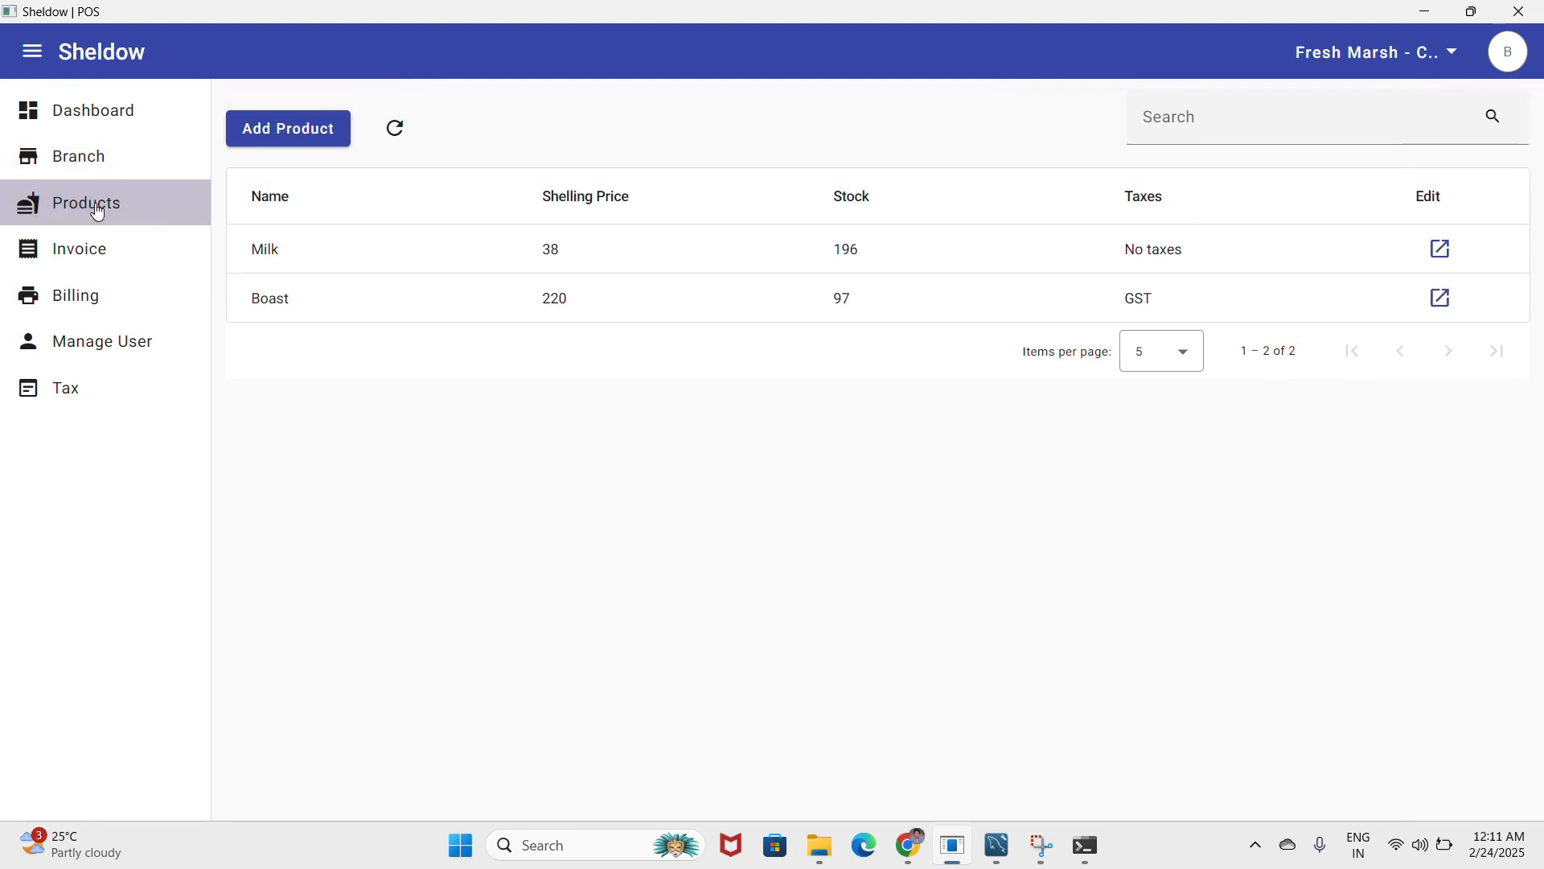
left_click(84, 294)
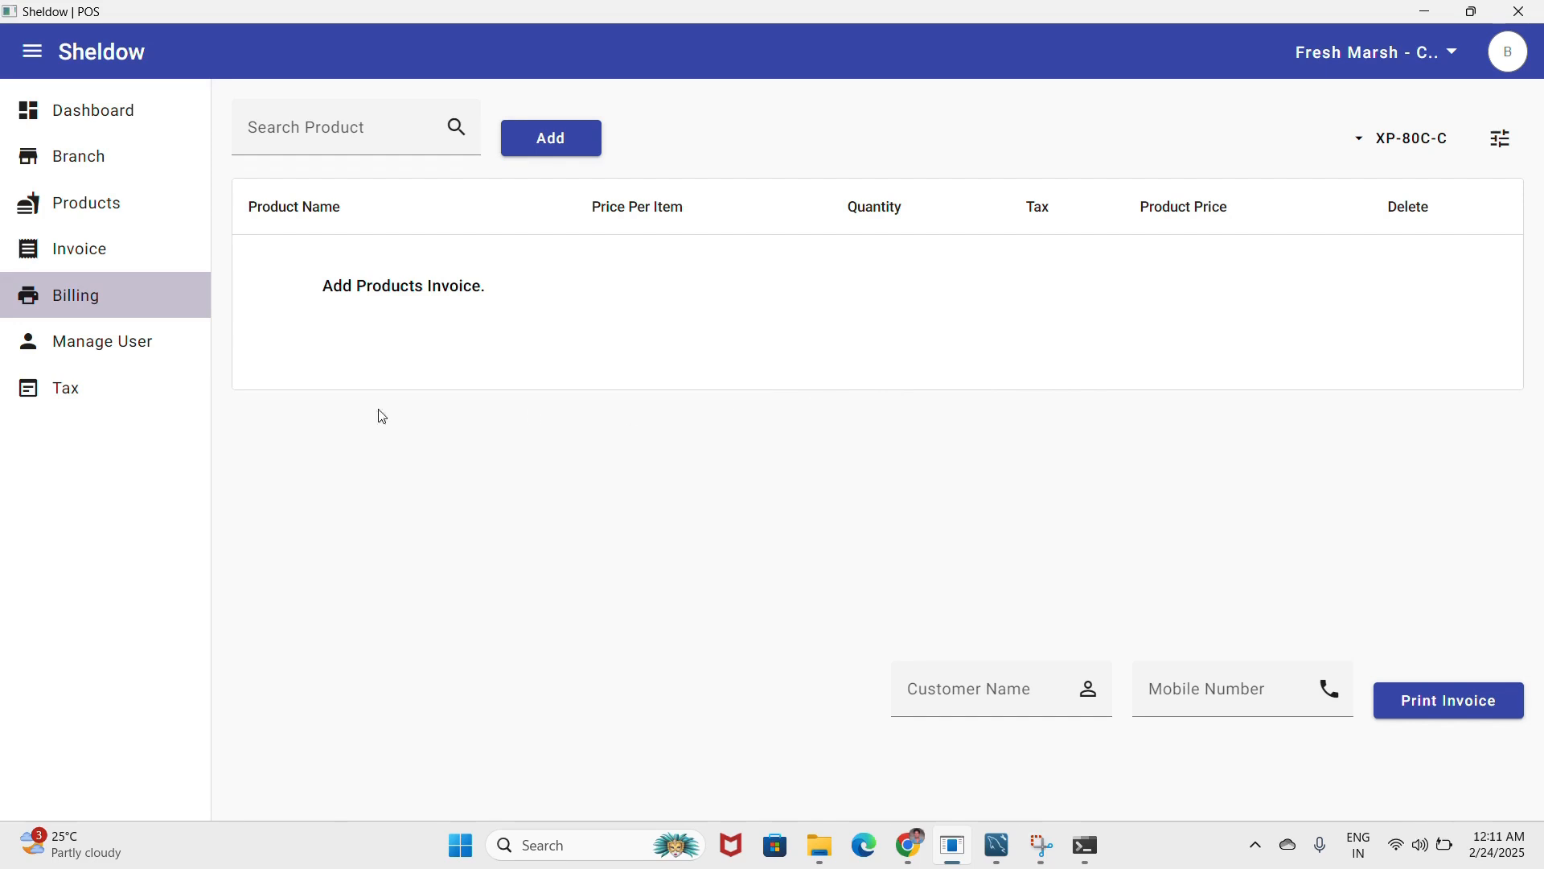
- Review the tax, users and branch lists and the branch switcher, then minimize the POS app
left_click(104, 384)
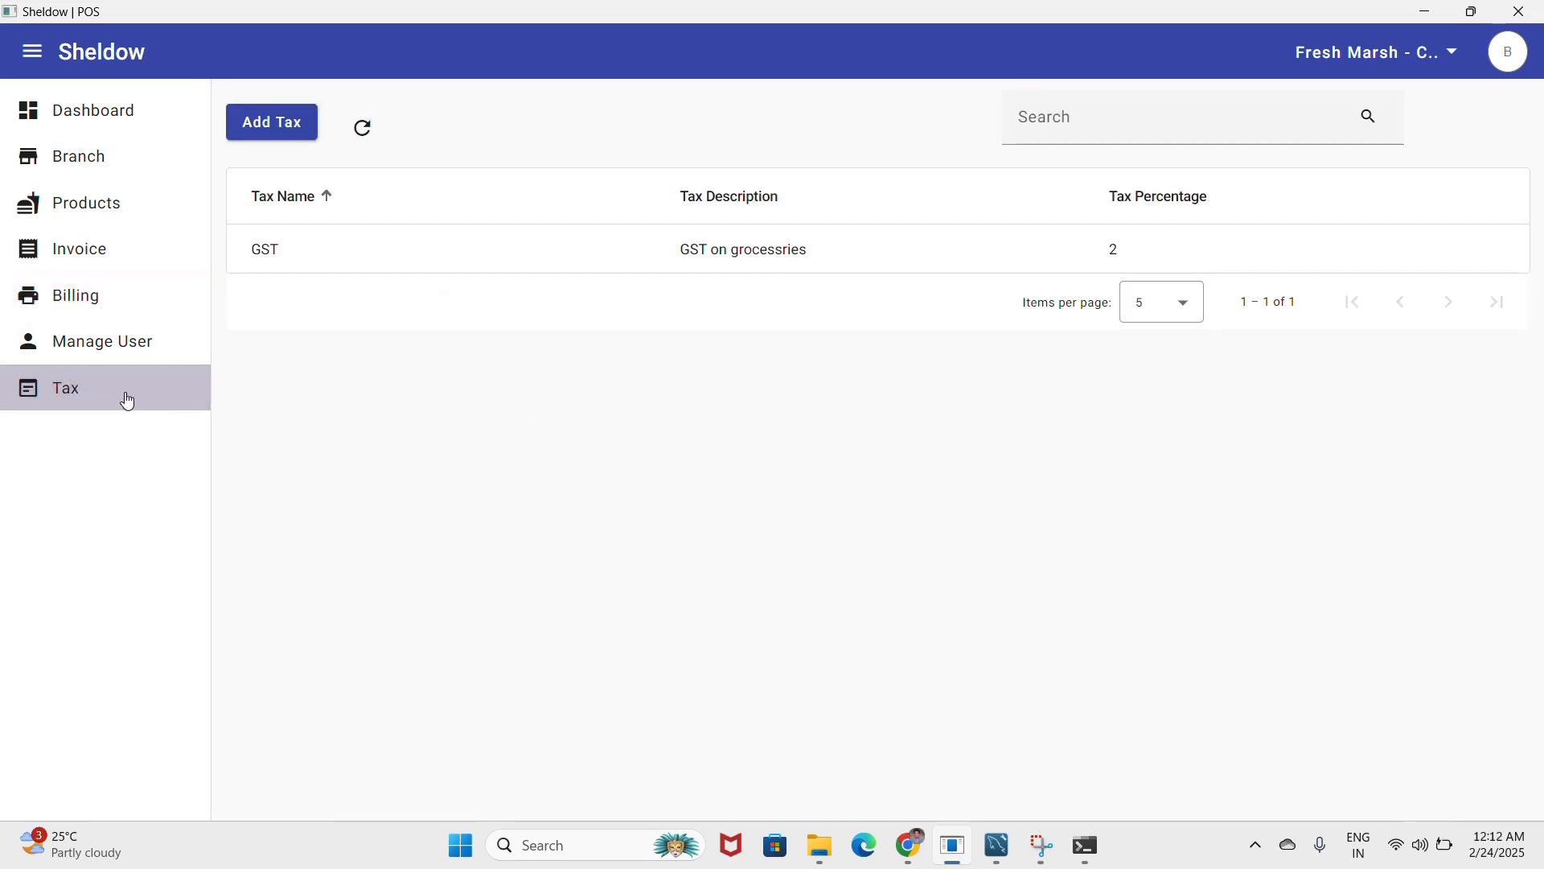
left_click(143, 351)
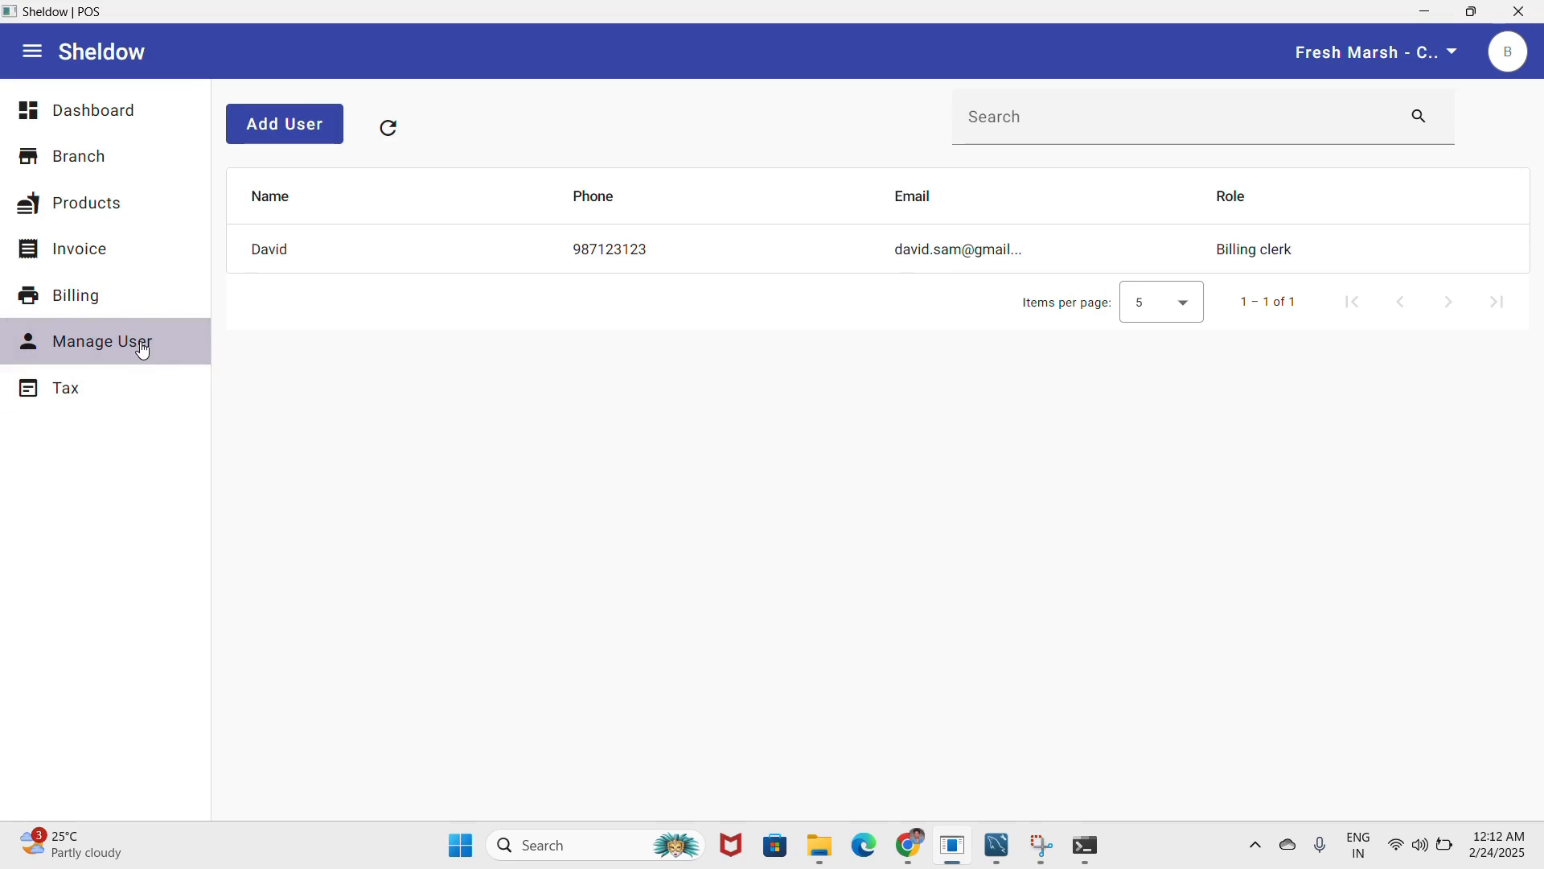
left_click(110, 155)
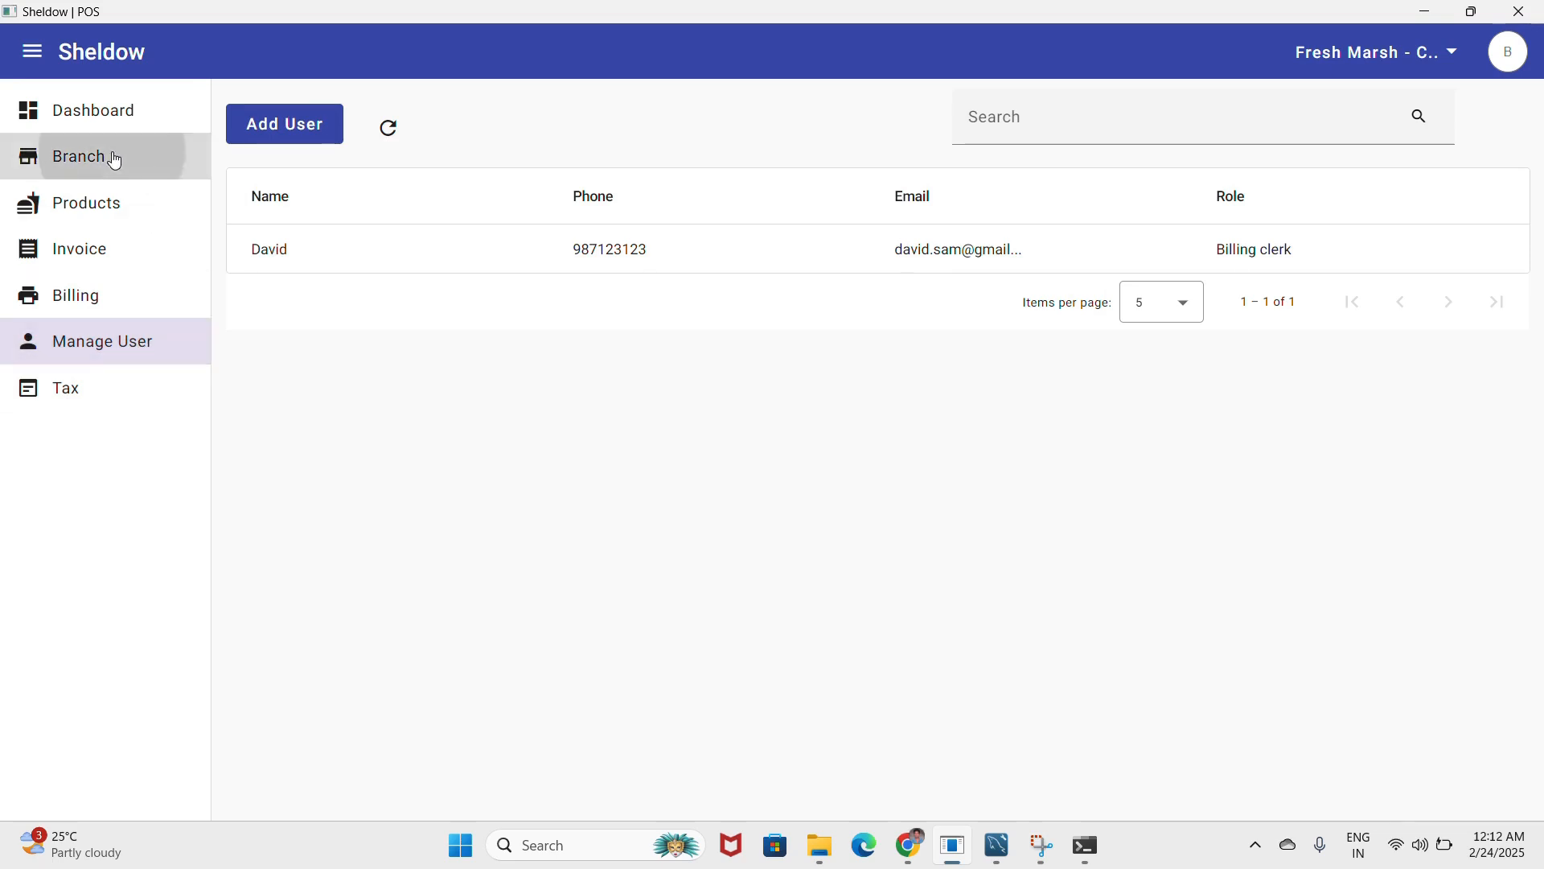
left_click(1409, 70)
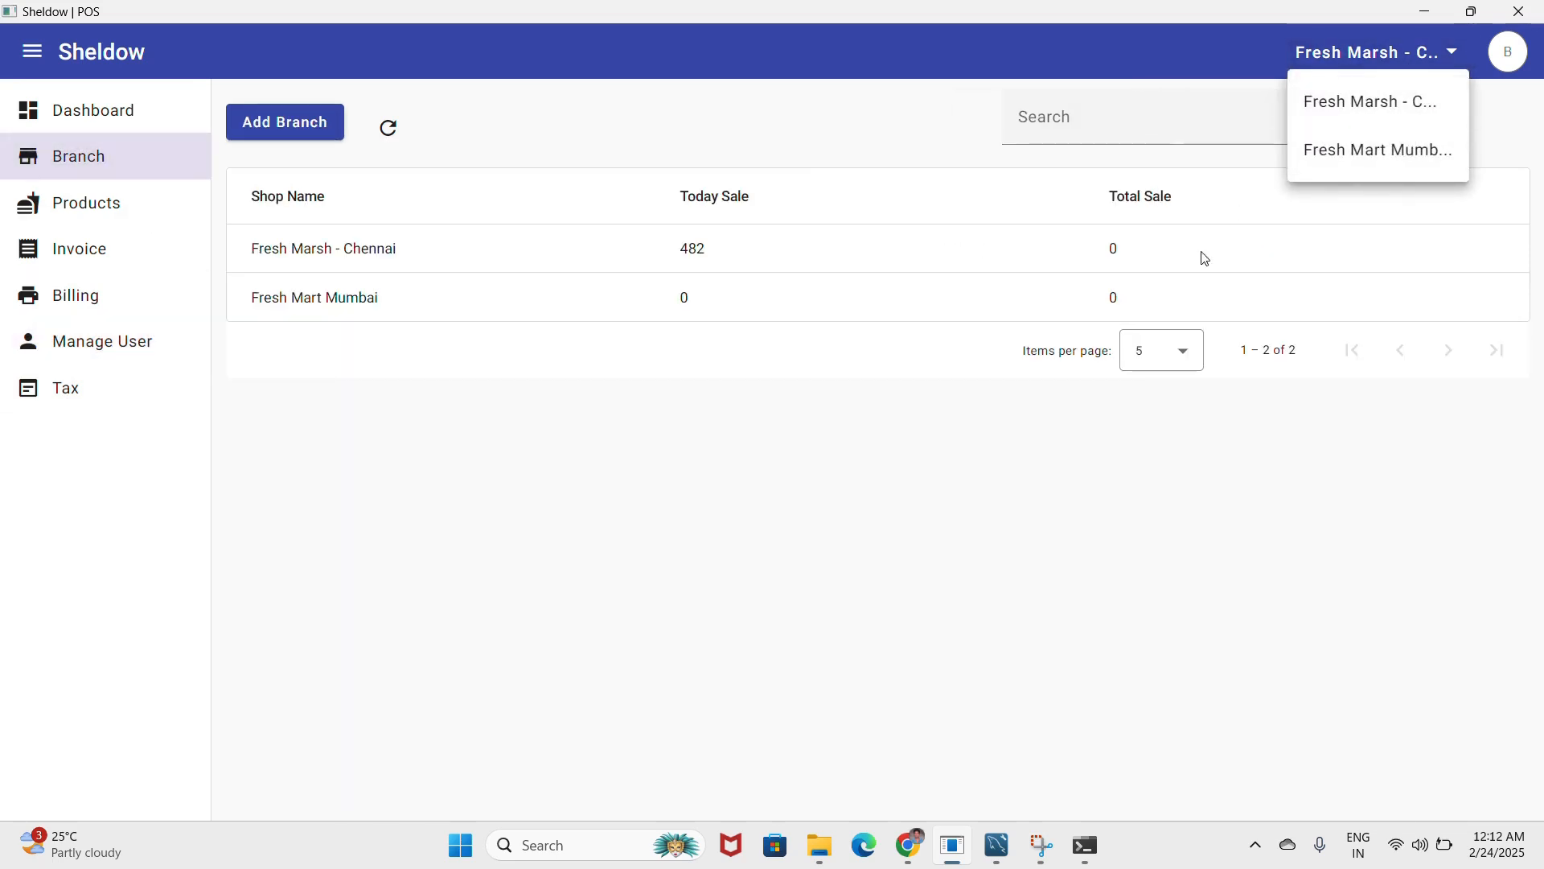
left_click(1425, 12)
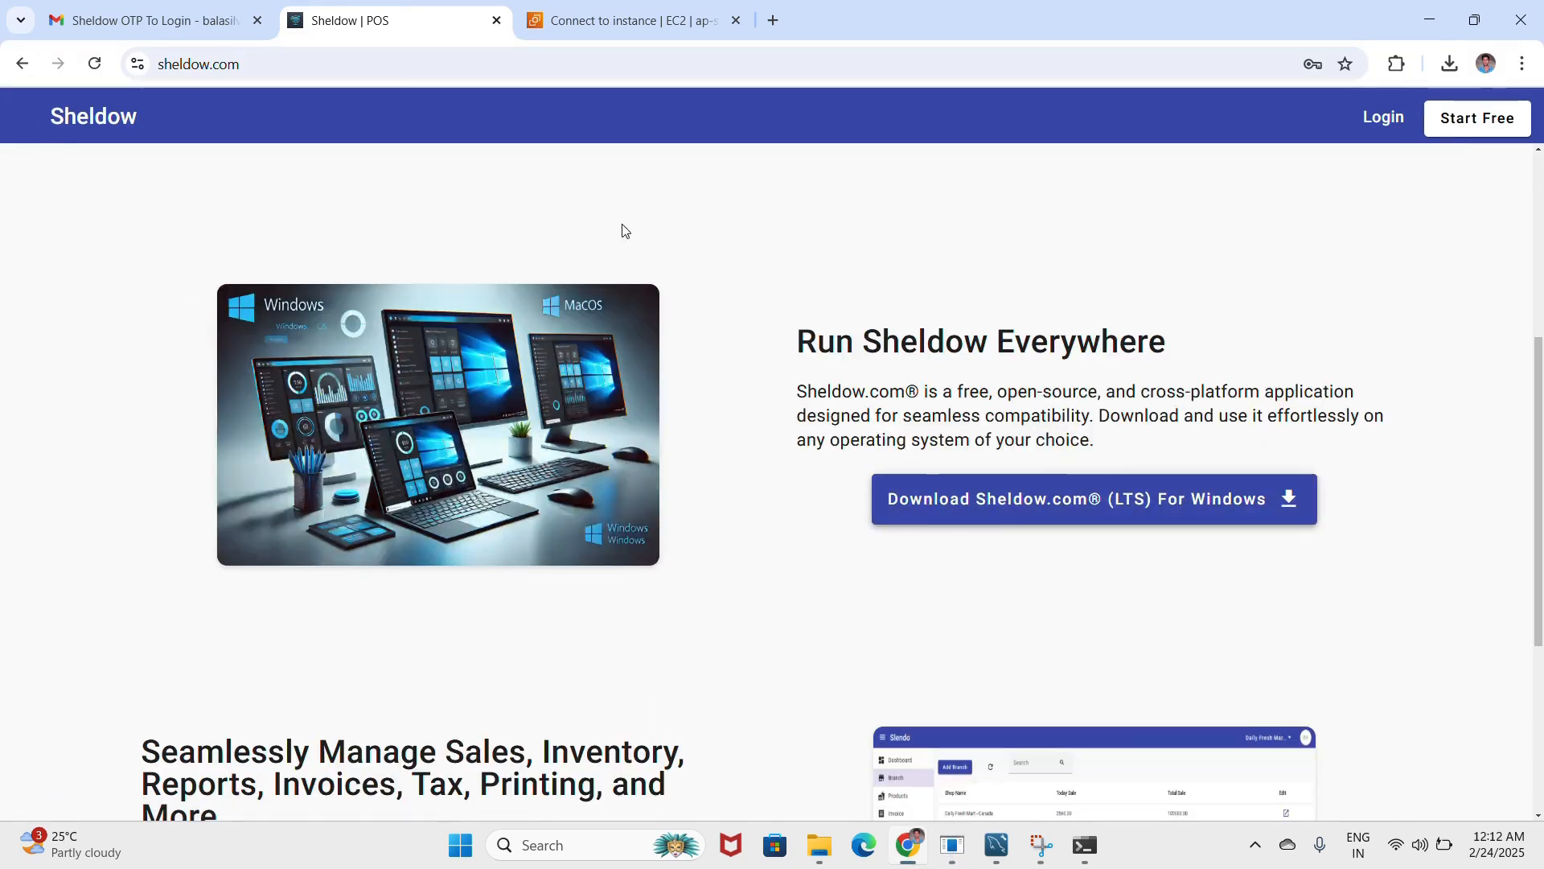
- Log in with the account email and password, fixing the misspelled email after the error
left_click(1384, 121)
left_click(764, 435)
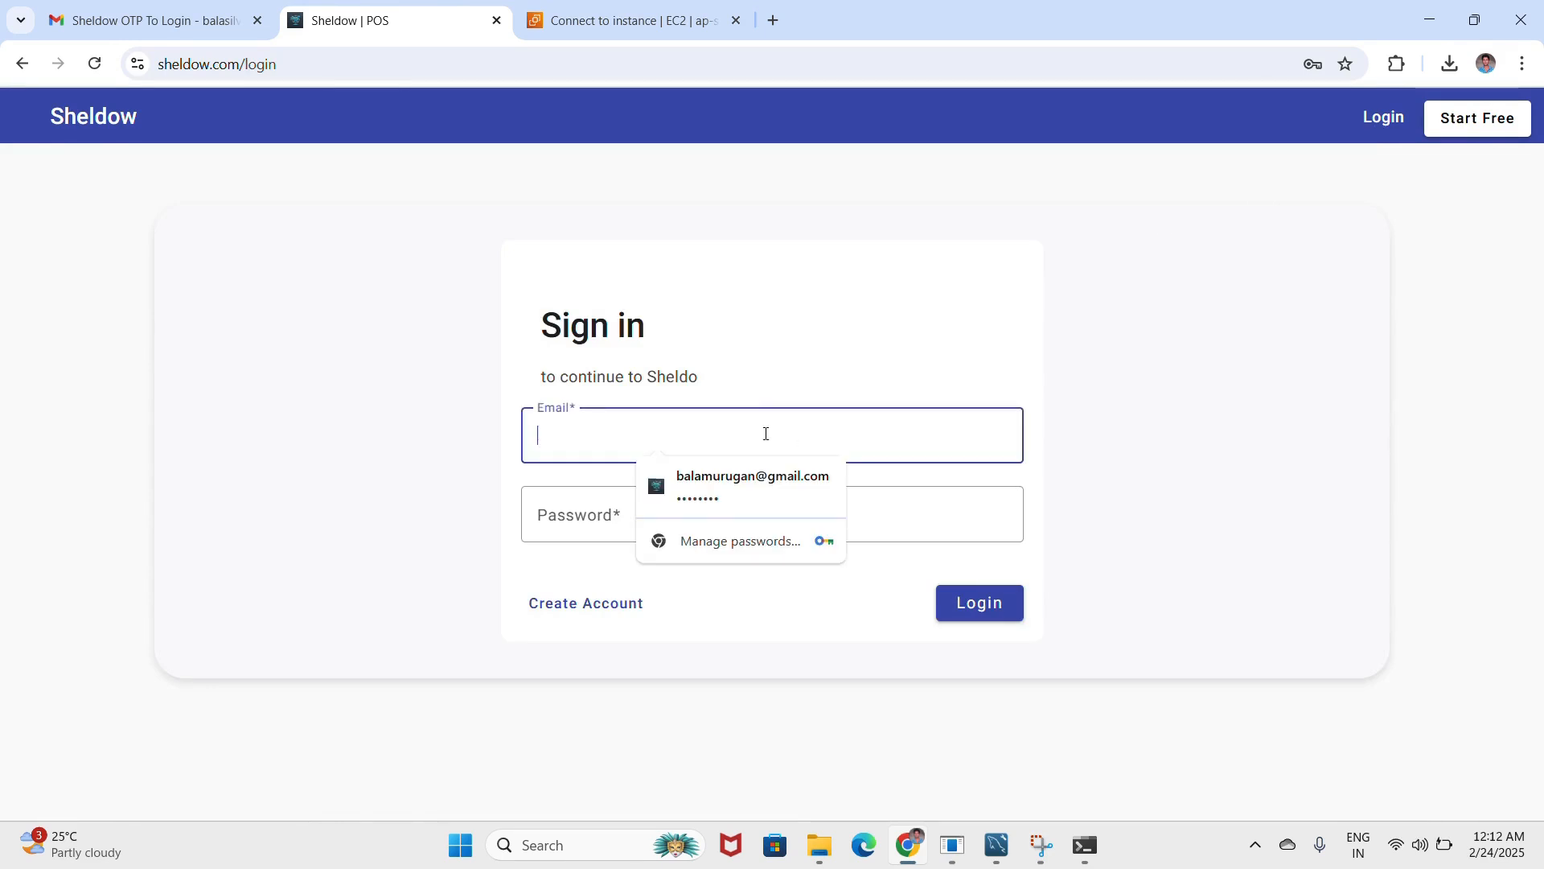
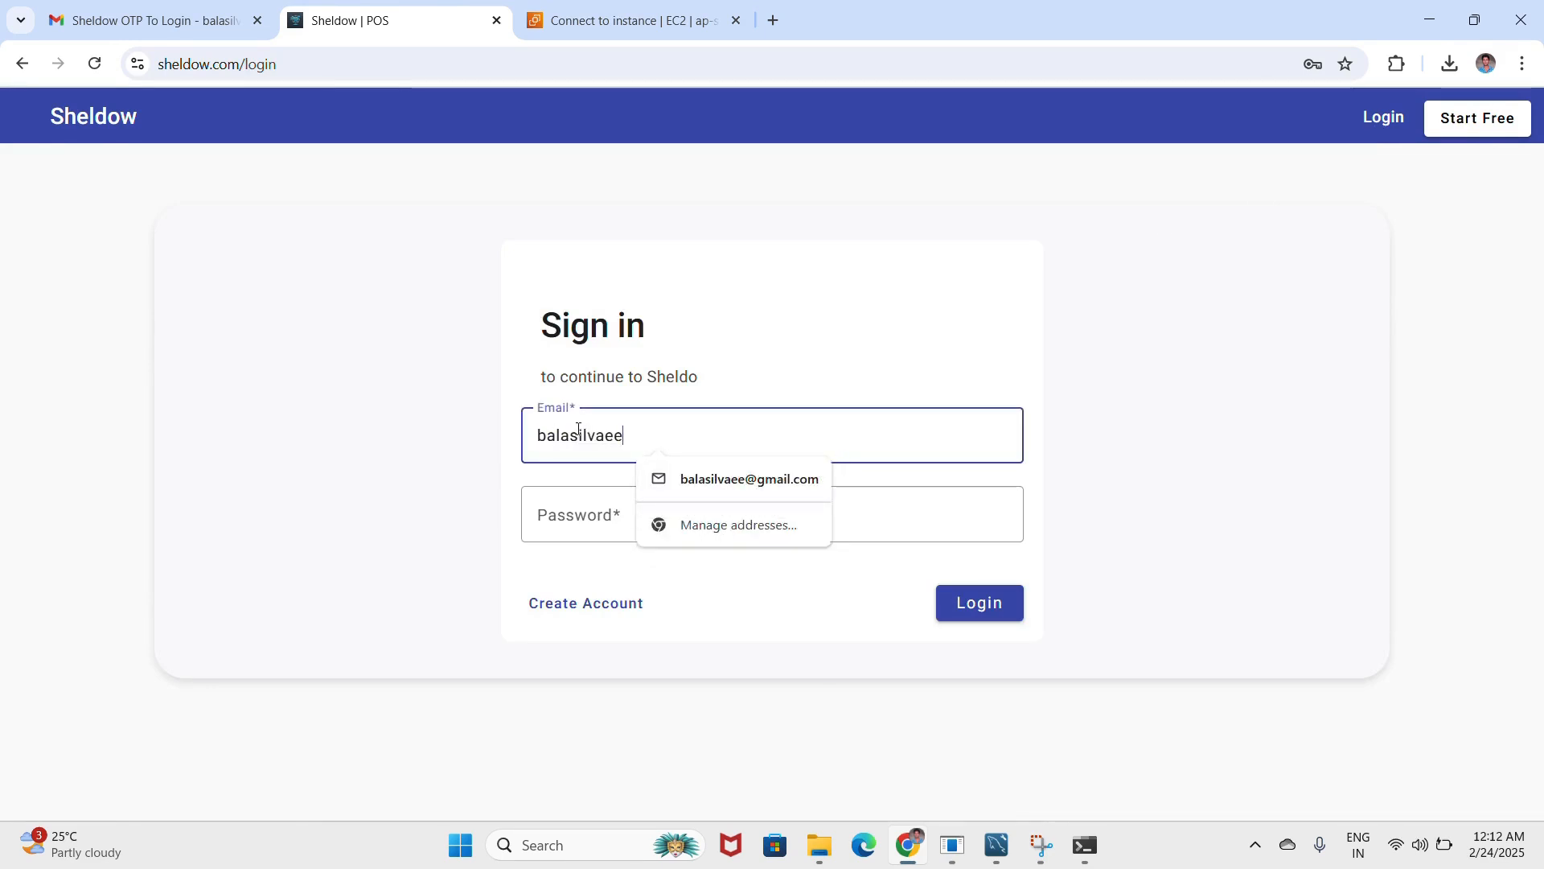
key("Tab")
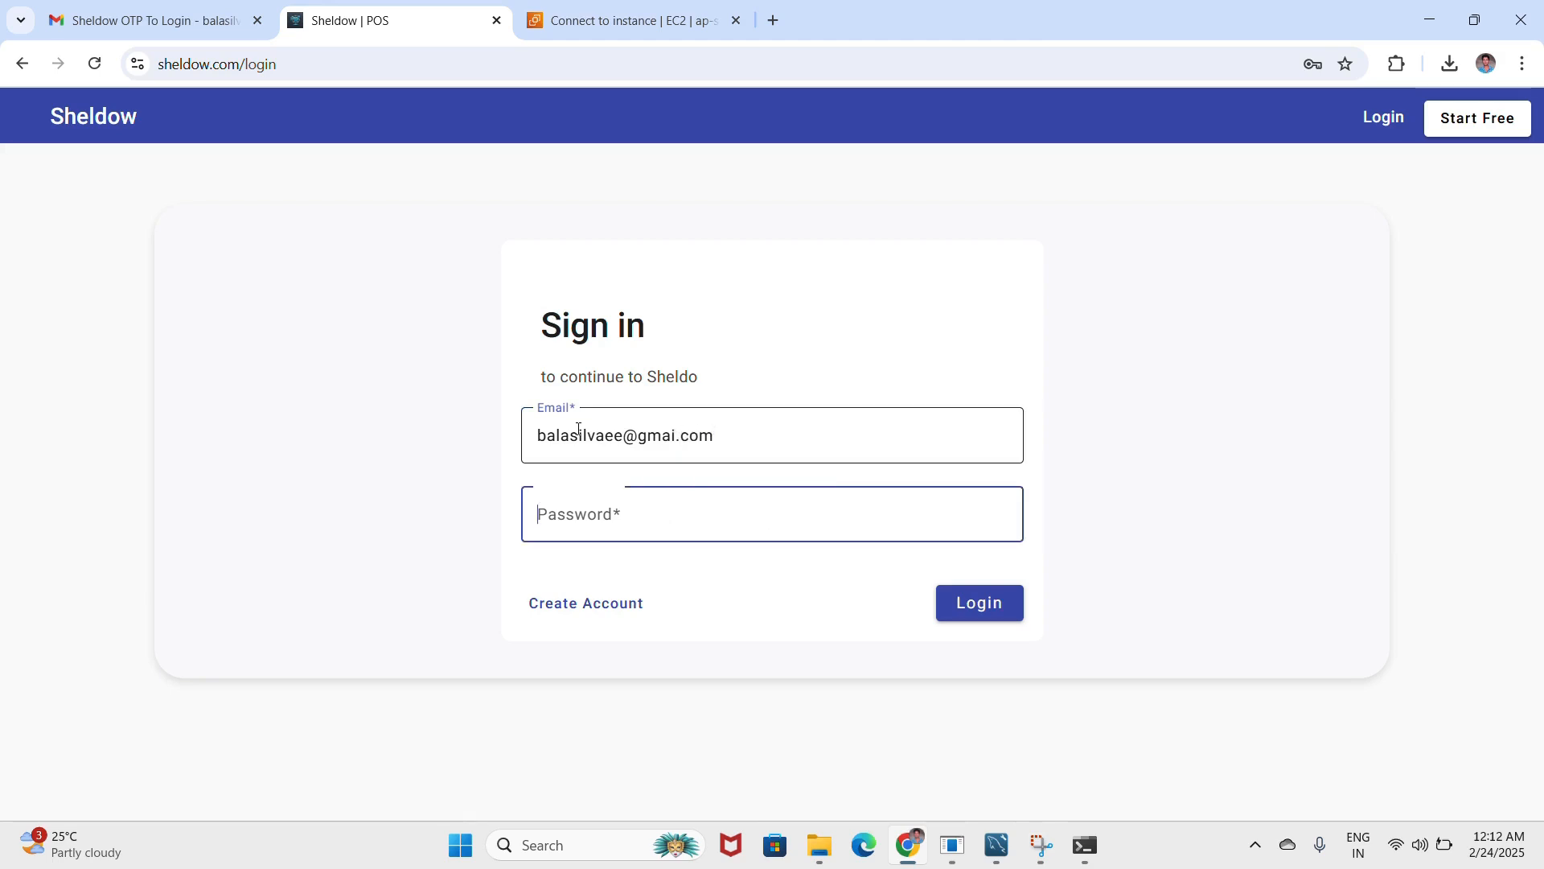
type("•••••••")
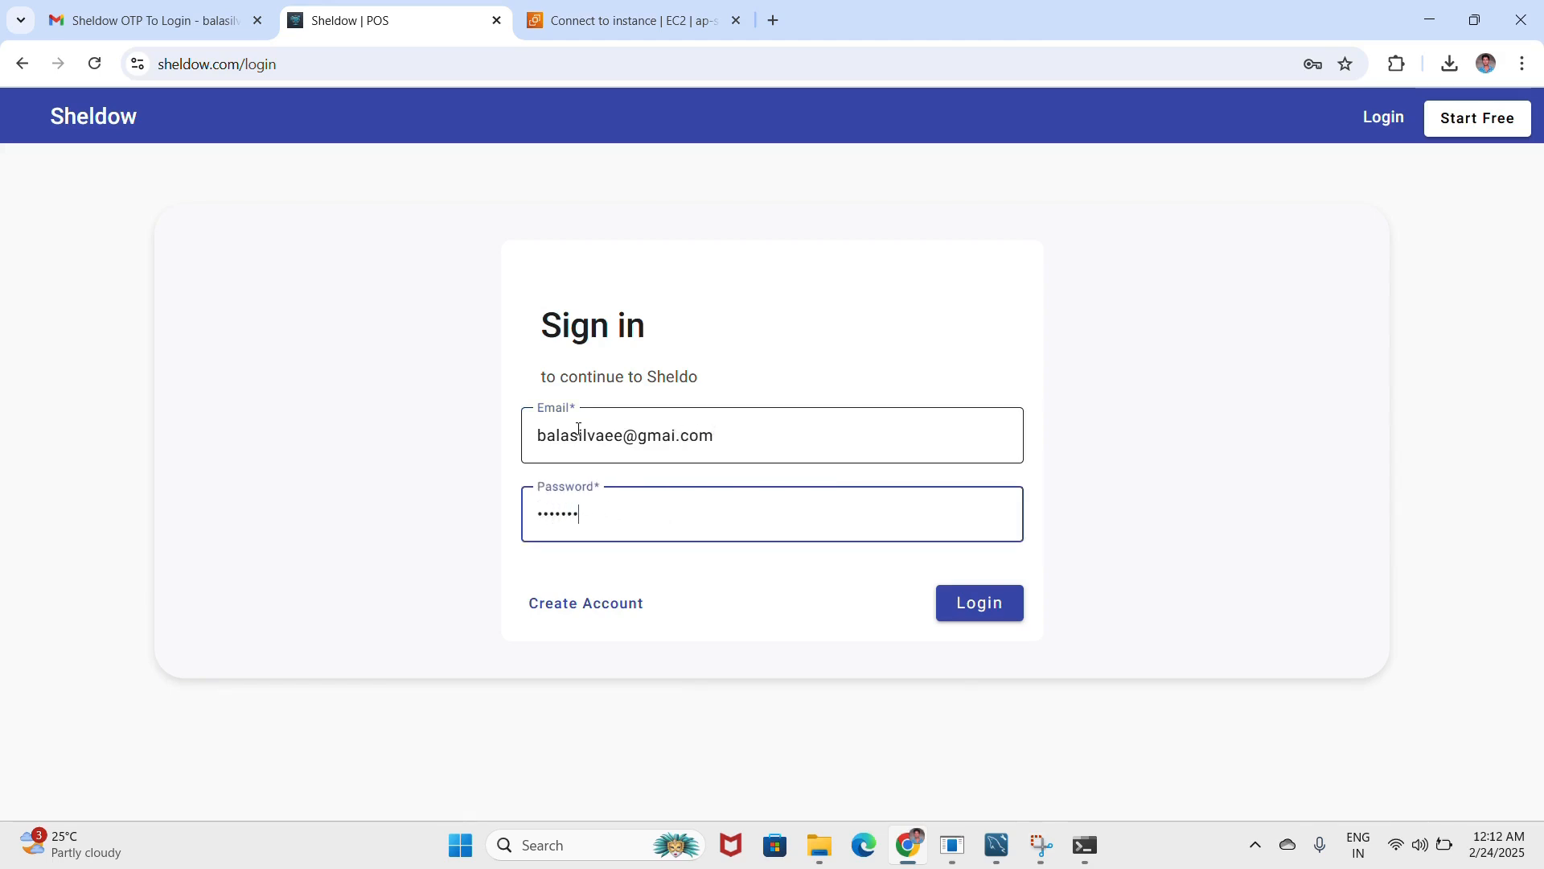
type("•")
key("Return")
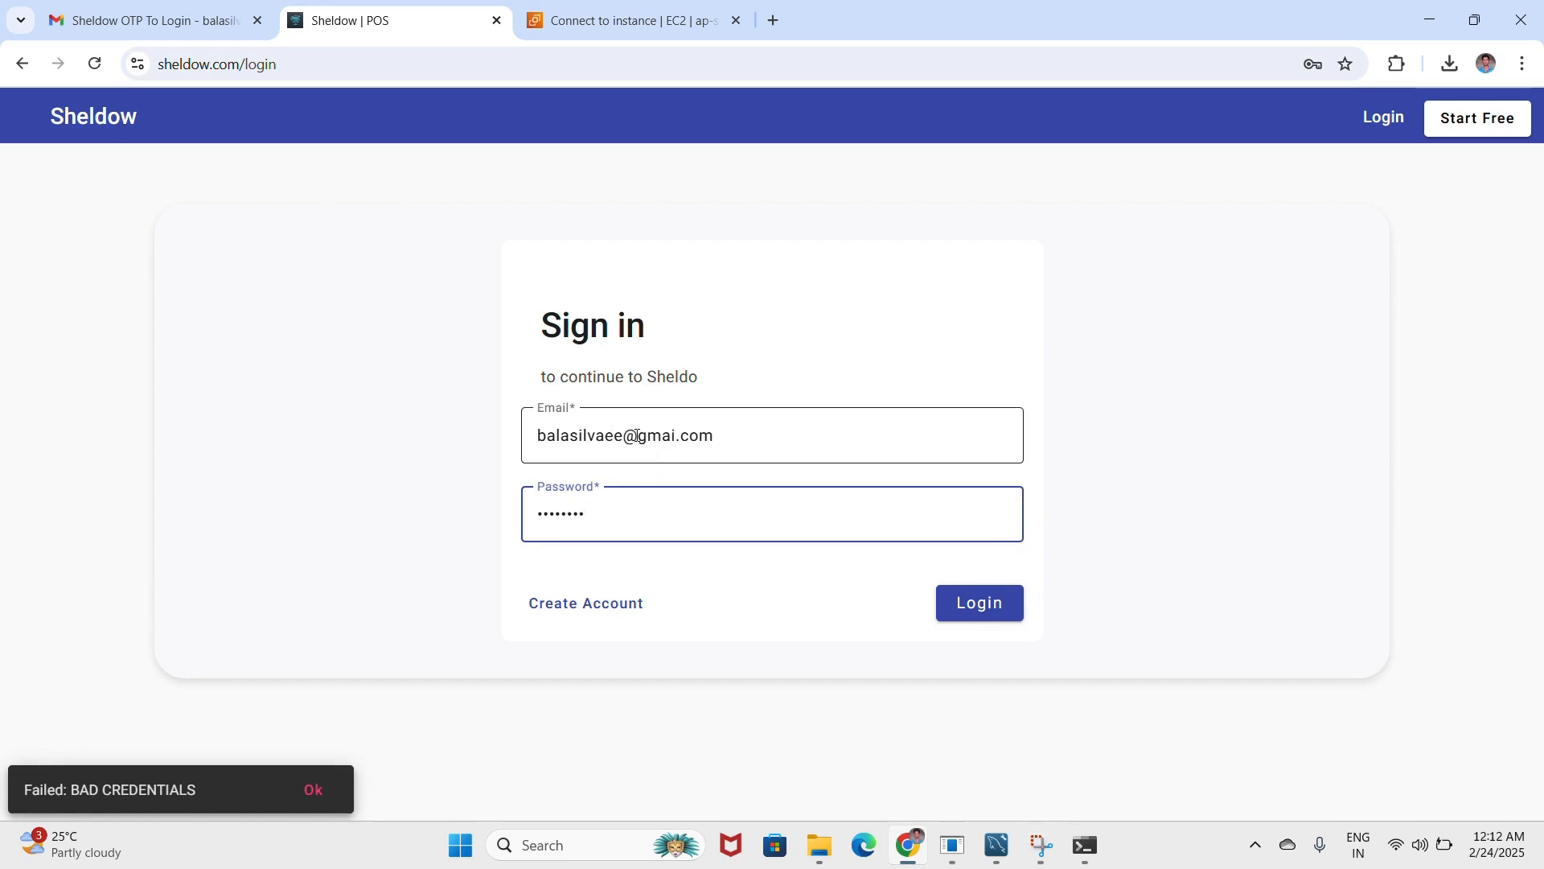
left_click(676, 438)
key("Return")
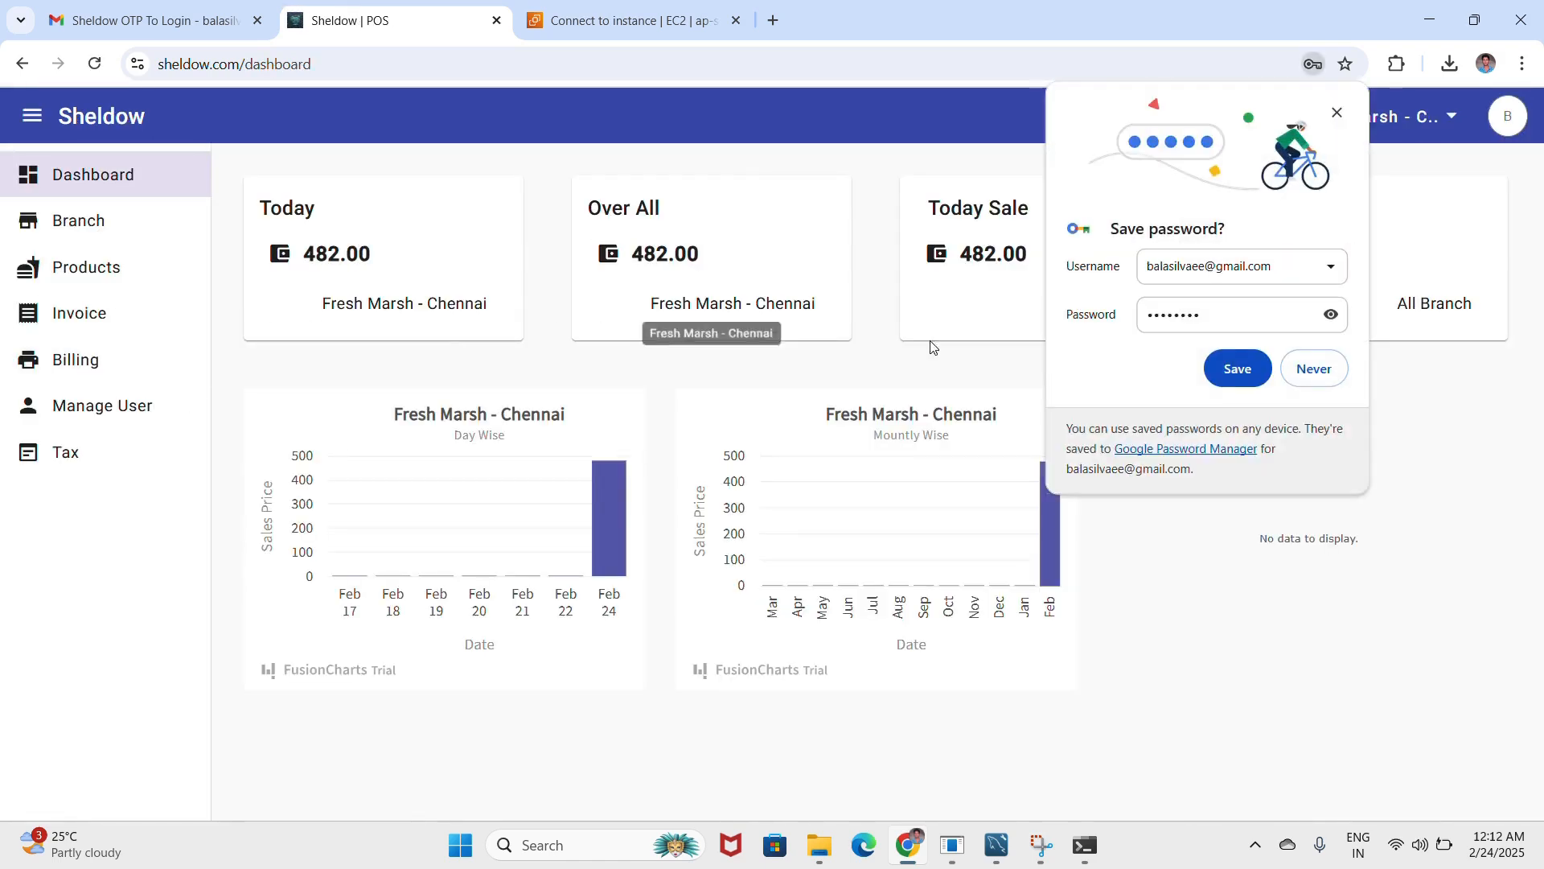
- Dismiss the save-password offer and look through the web branch, invoice and user lists
left_click(1337, 114)
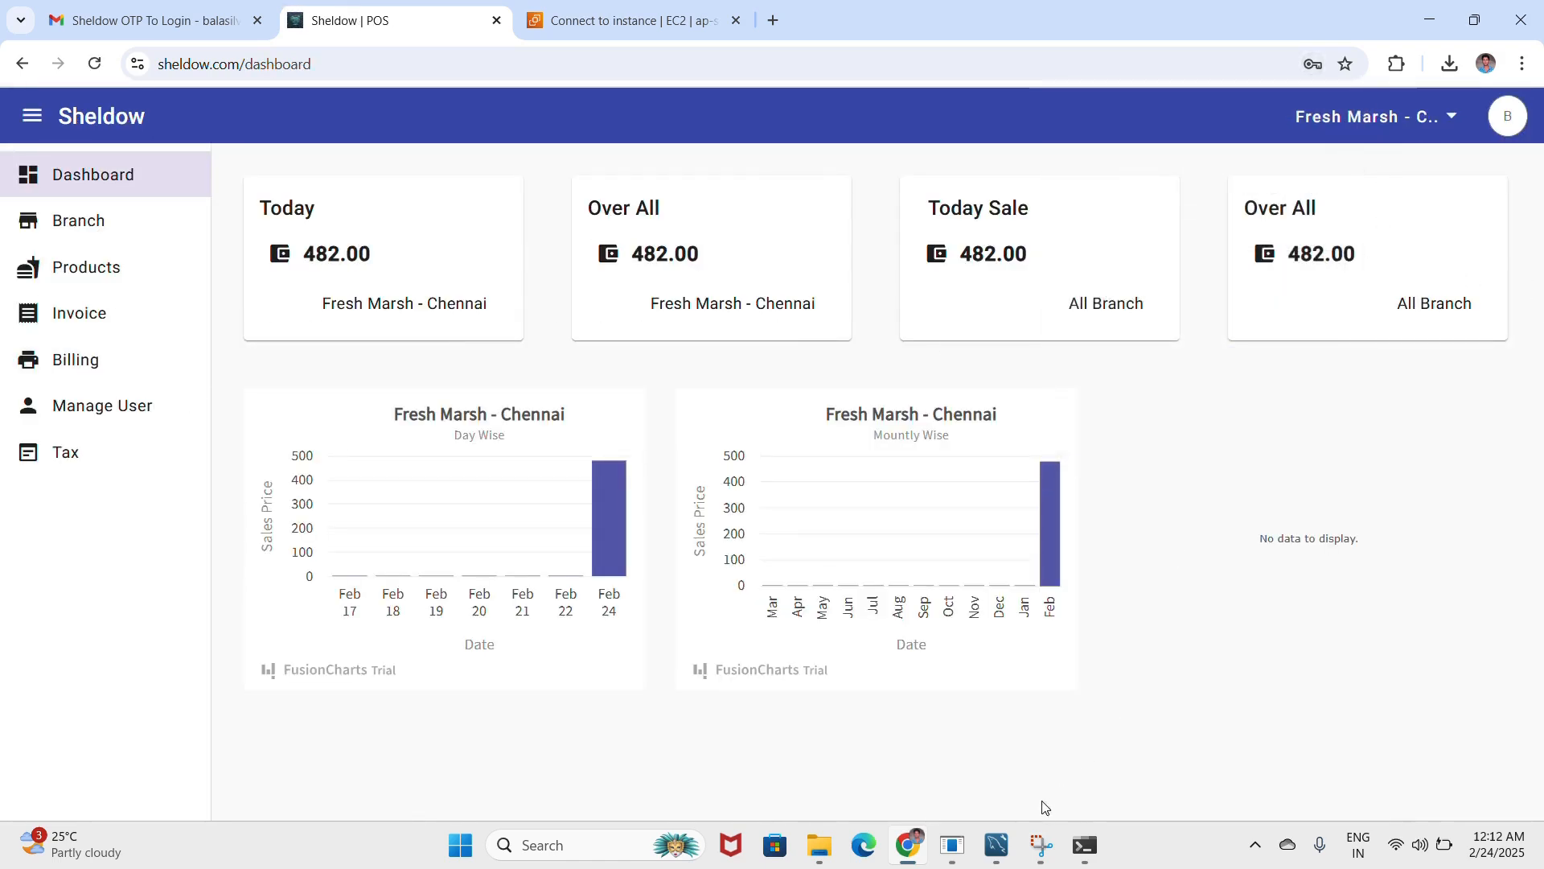
left_click(953, 845)
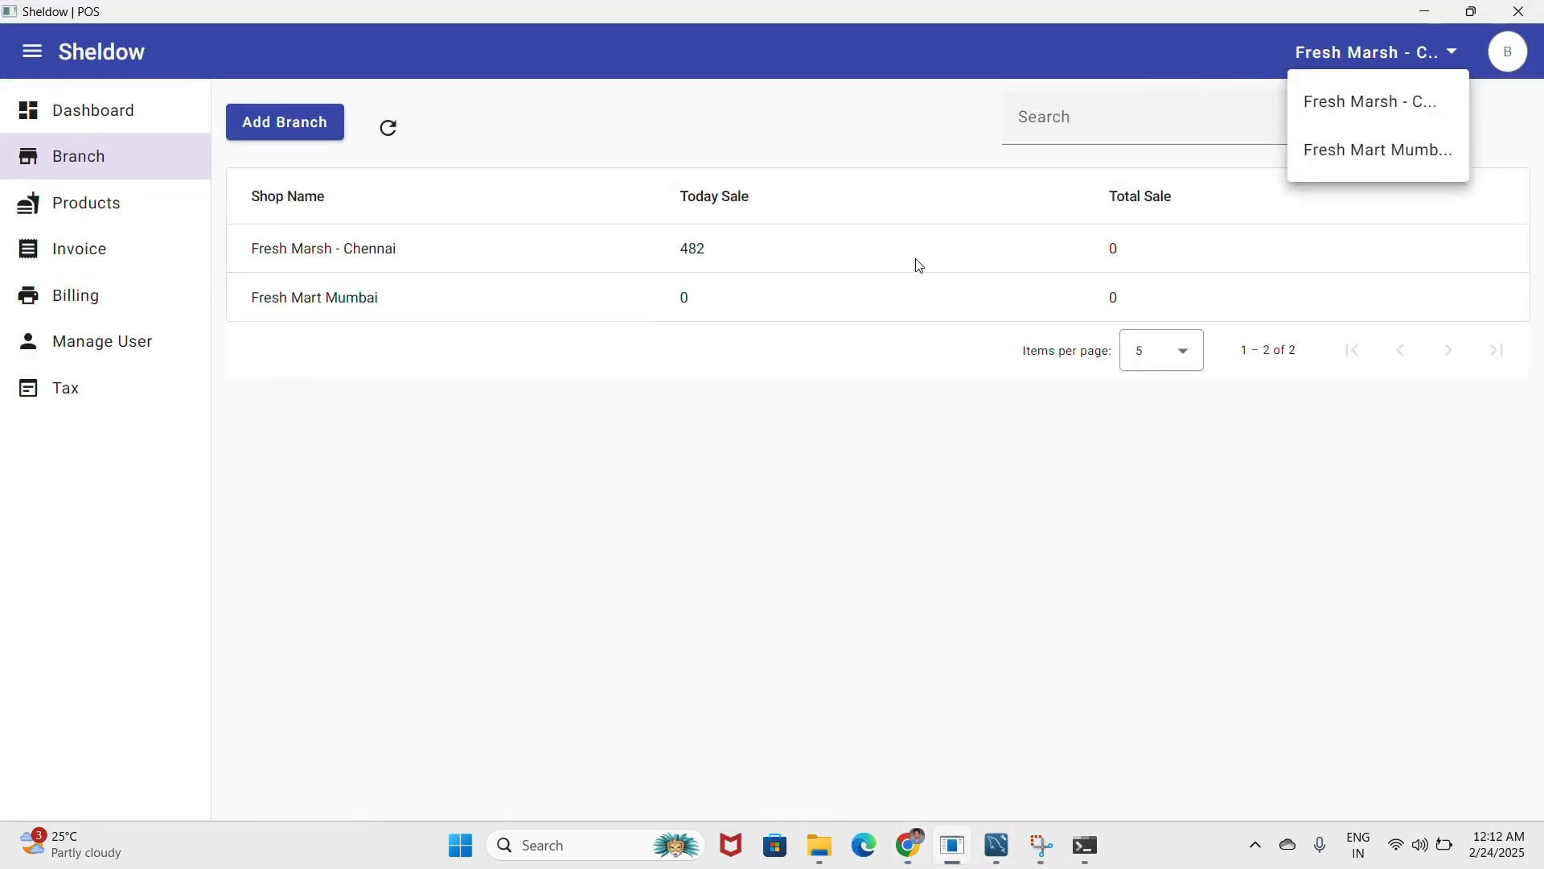
left_click(1424, 11)
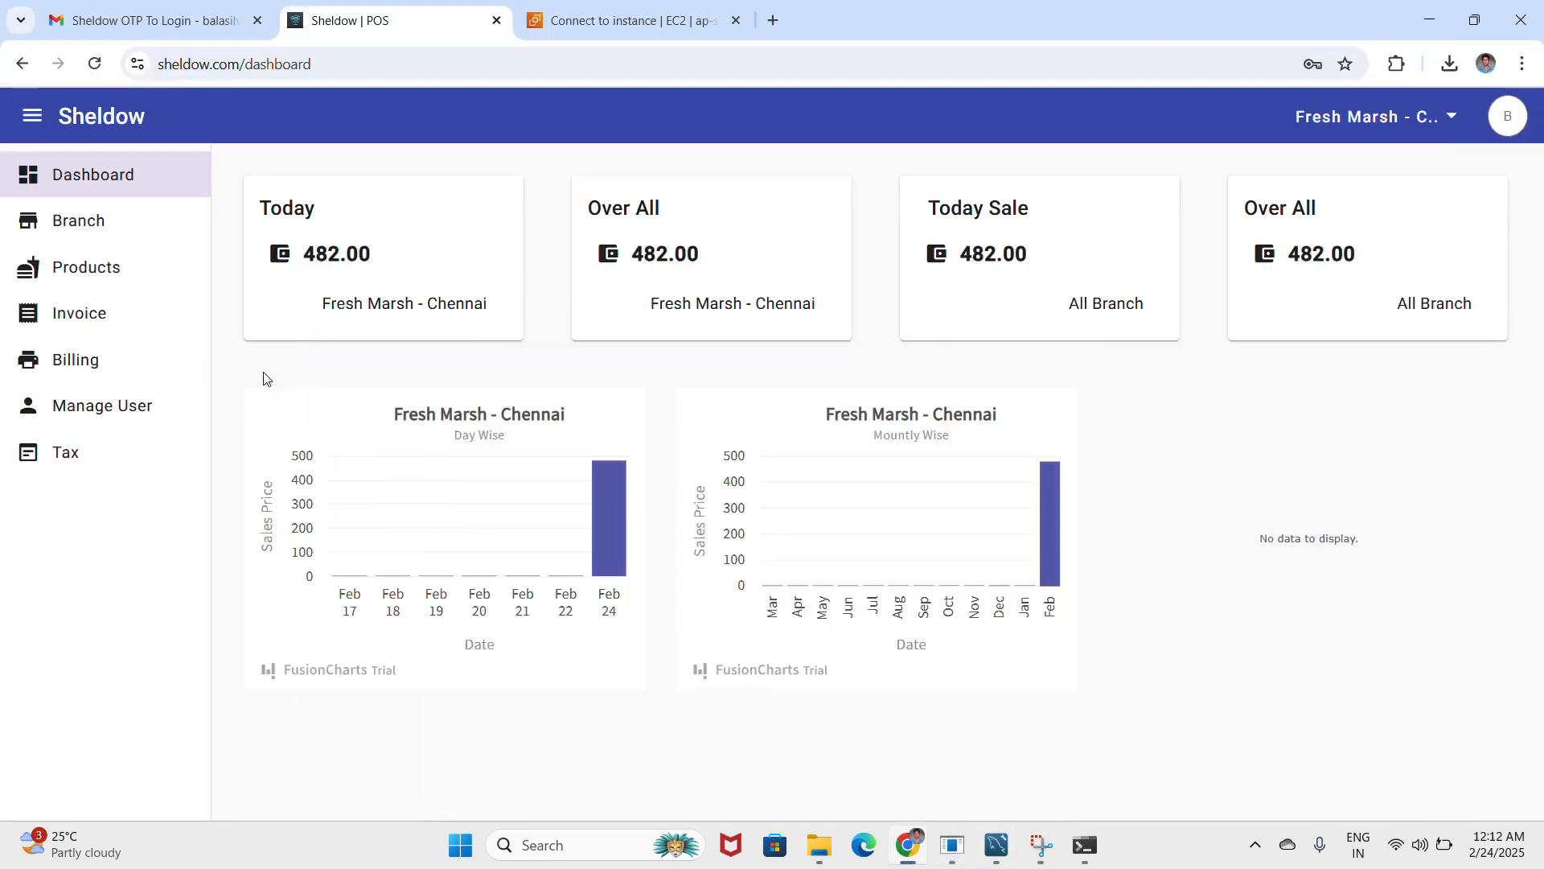
left_click(70, 226)
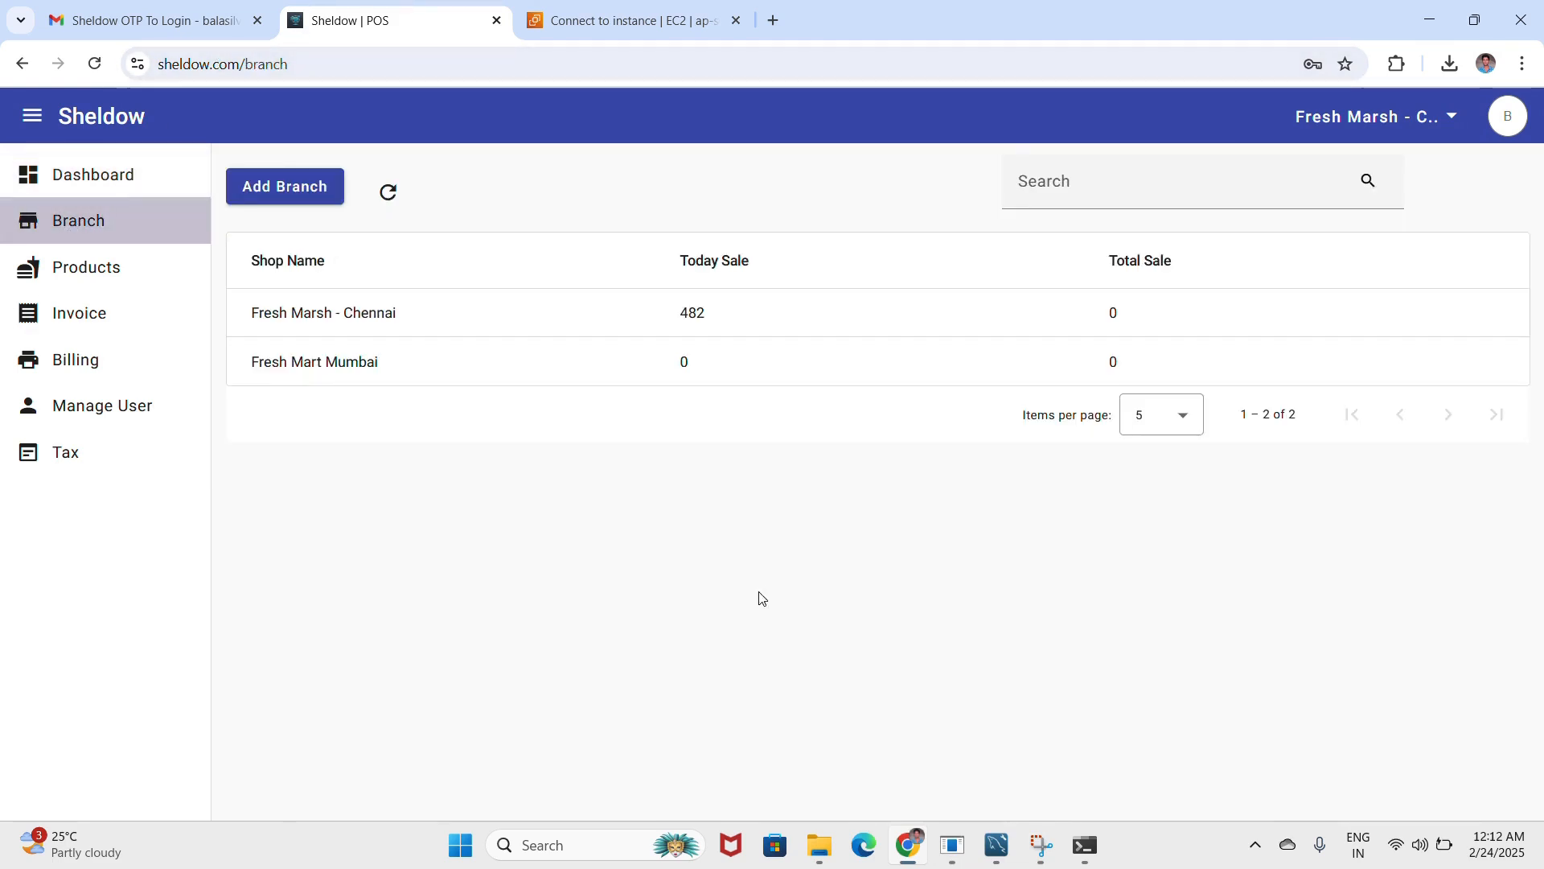
left_click(95, 315)
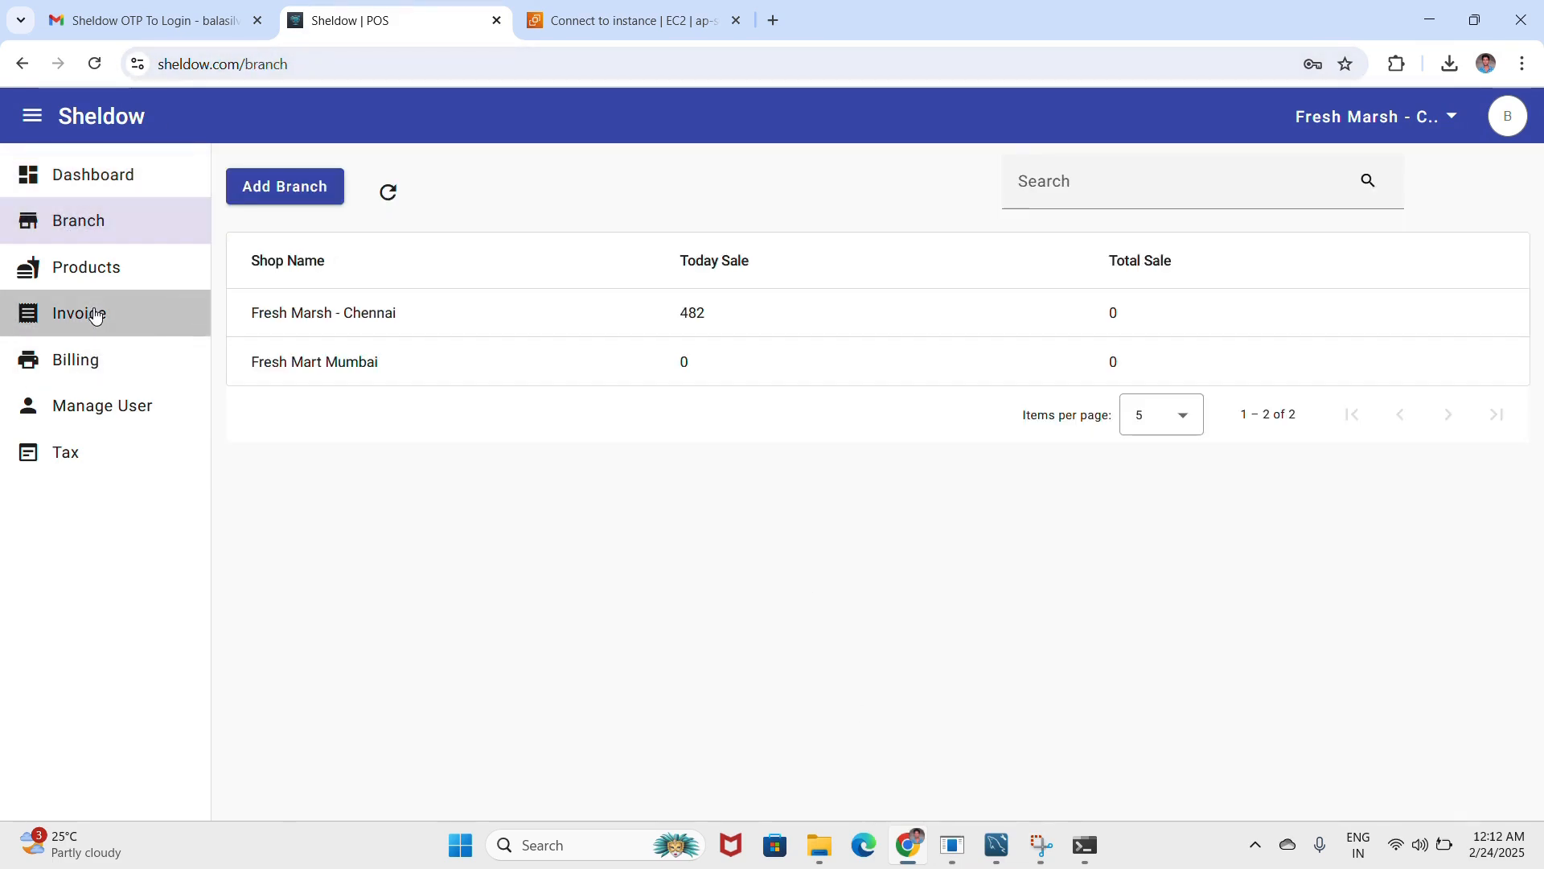
left_click(103, 420)
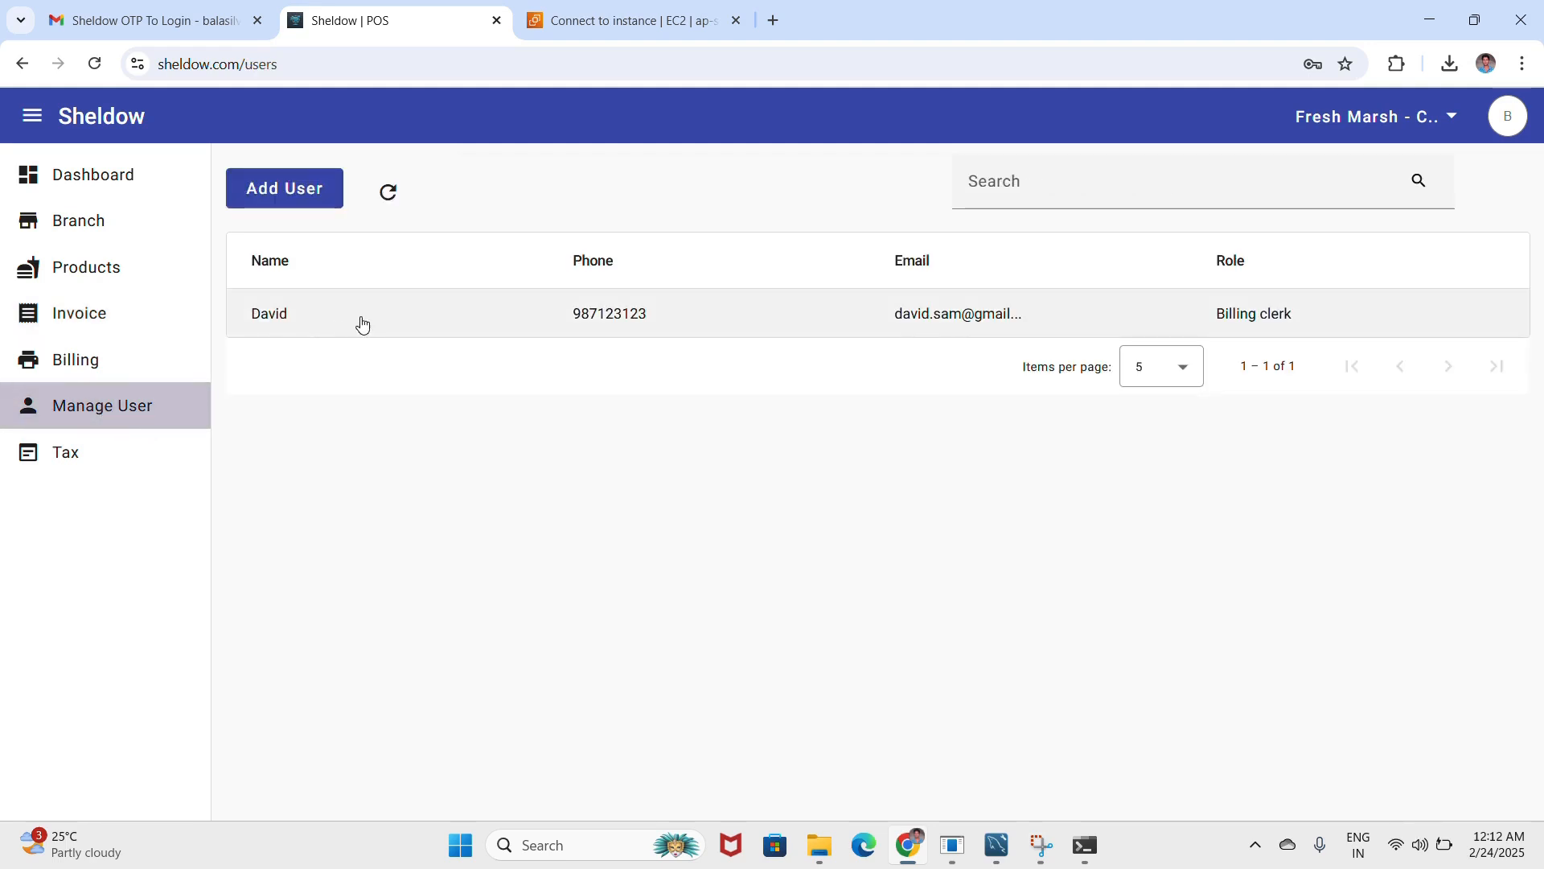
- Check the branch and product lists, then pick Milk as the product on the Billing page
left_click(93, 231)
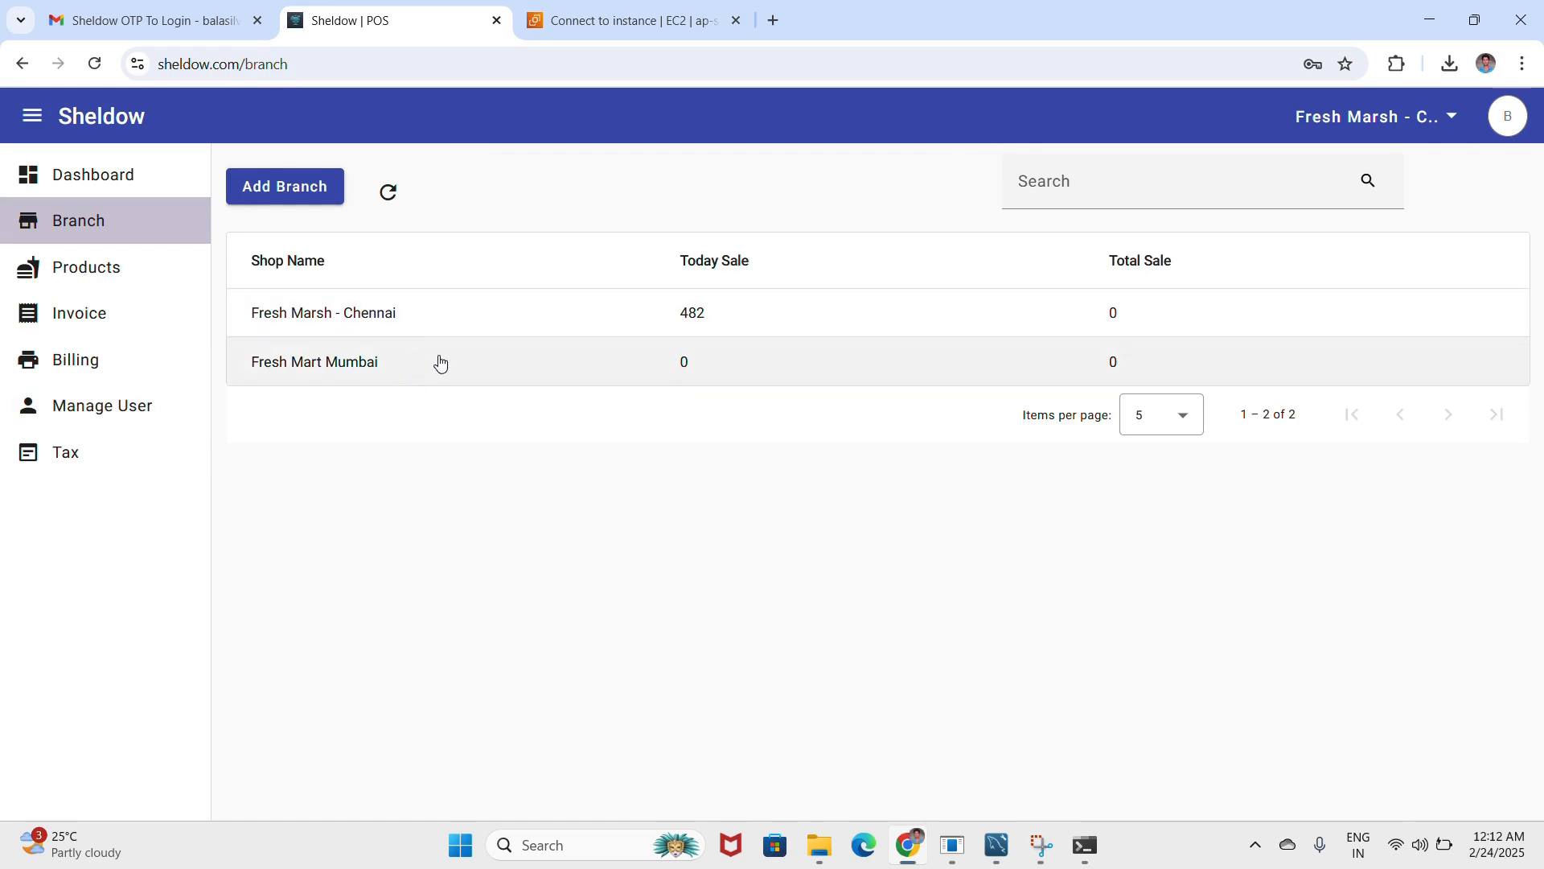
left_click(113, 271)
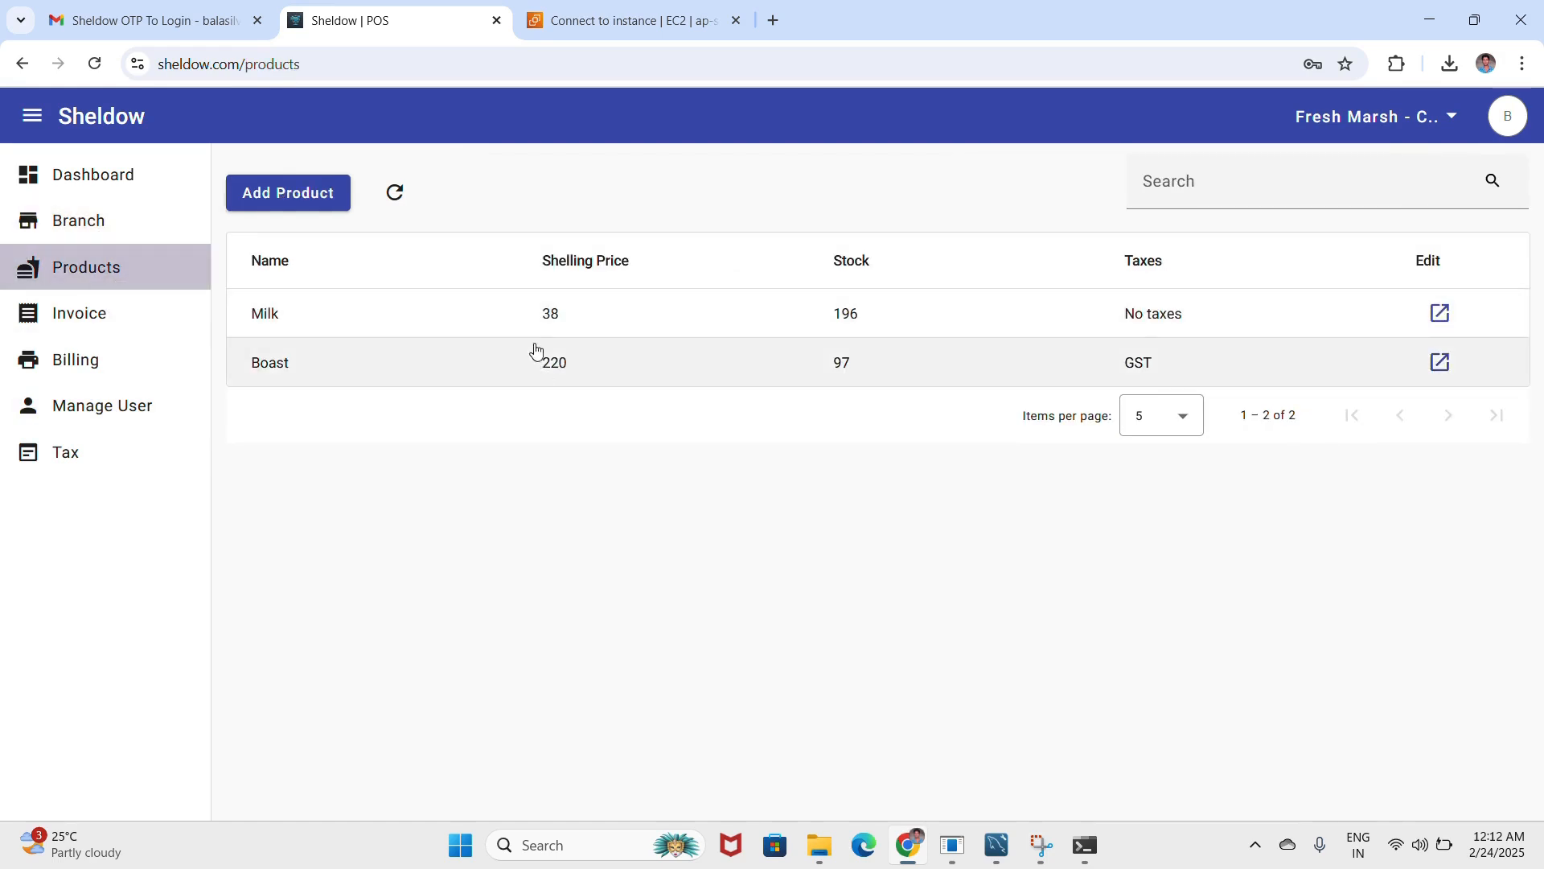
left_click(93, 370)
left_click(288, 205)
left_click(386, 249)
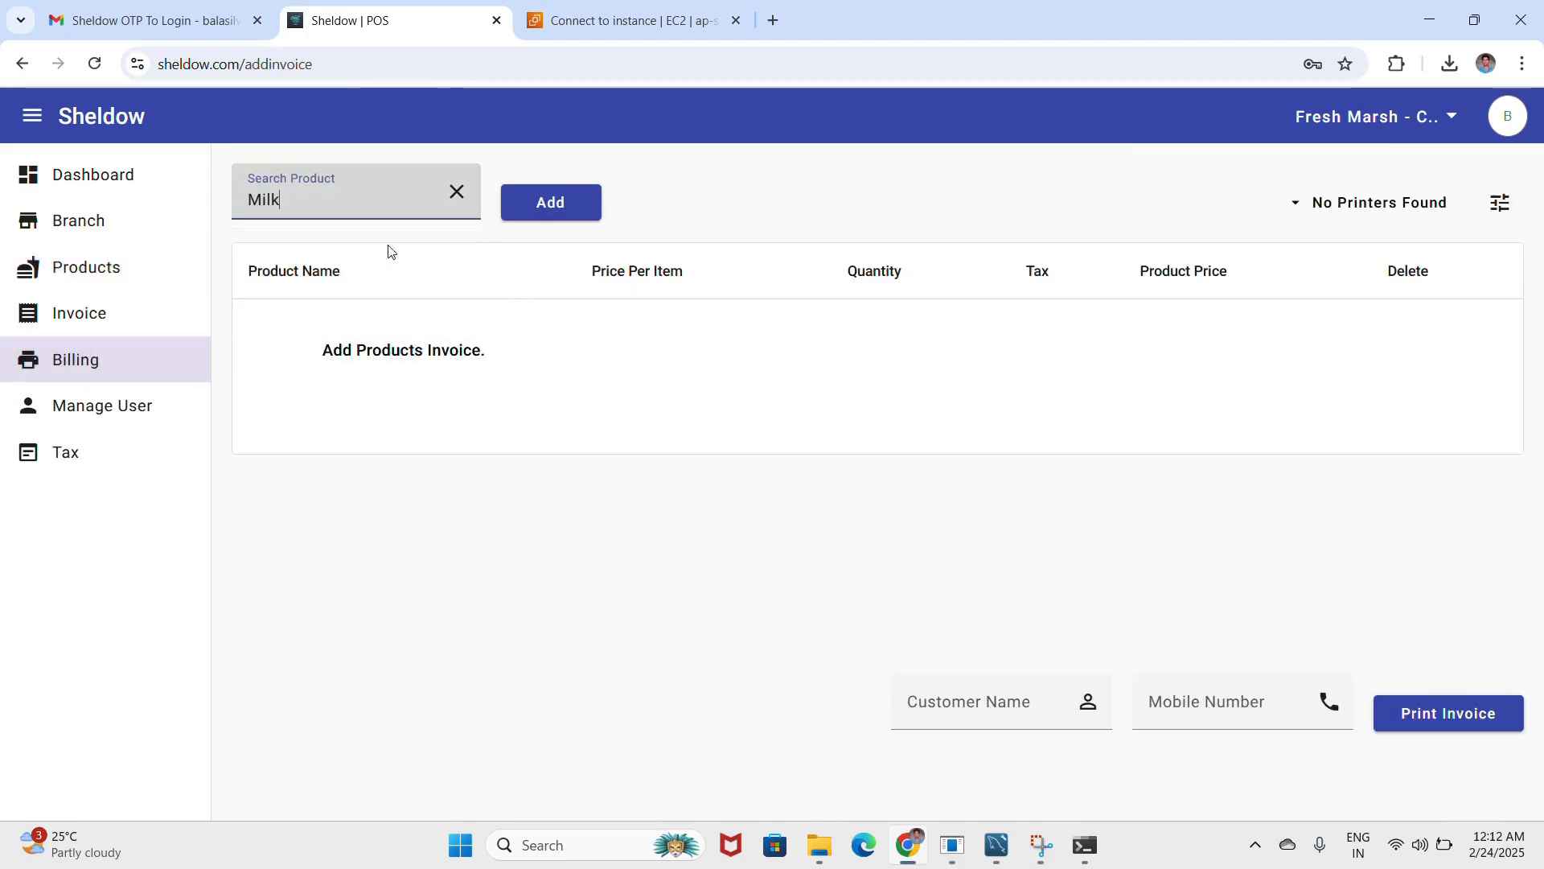
- Add one Milk to the invoice and print it with a net payable of 38.76
left_click(550, 205)
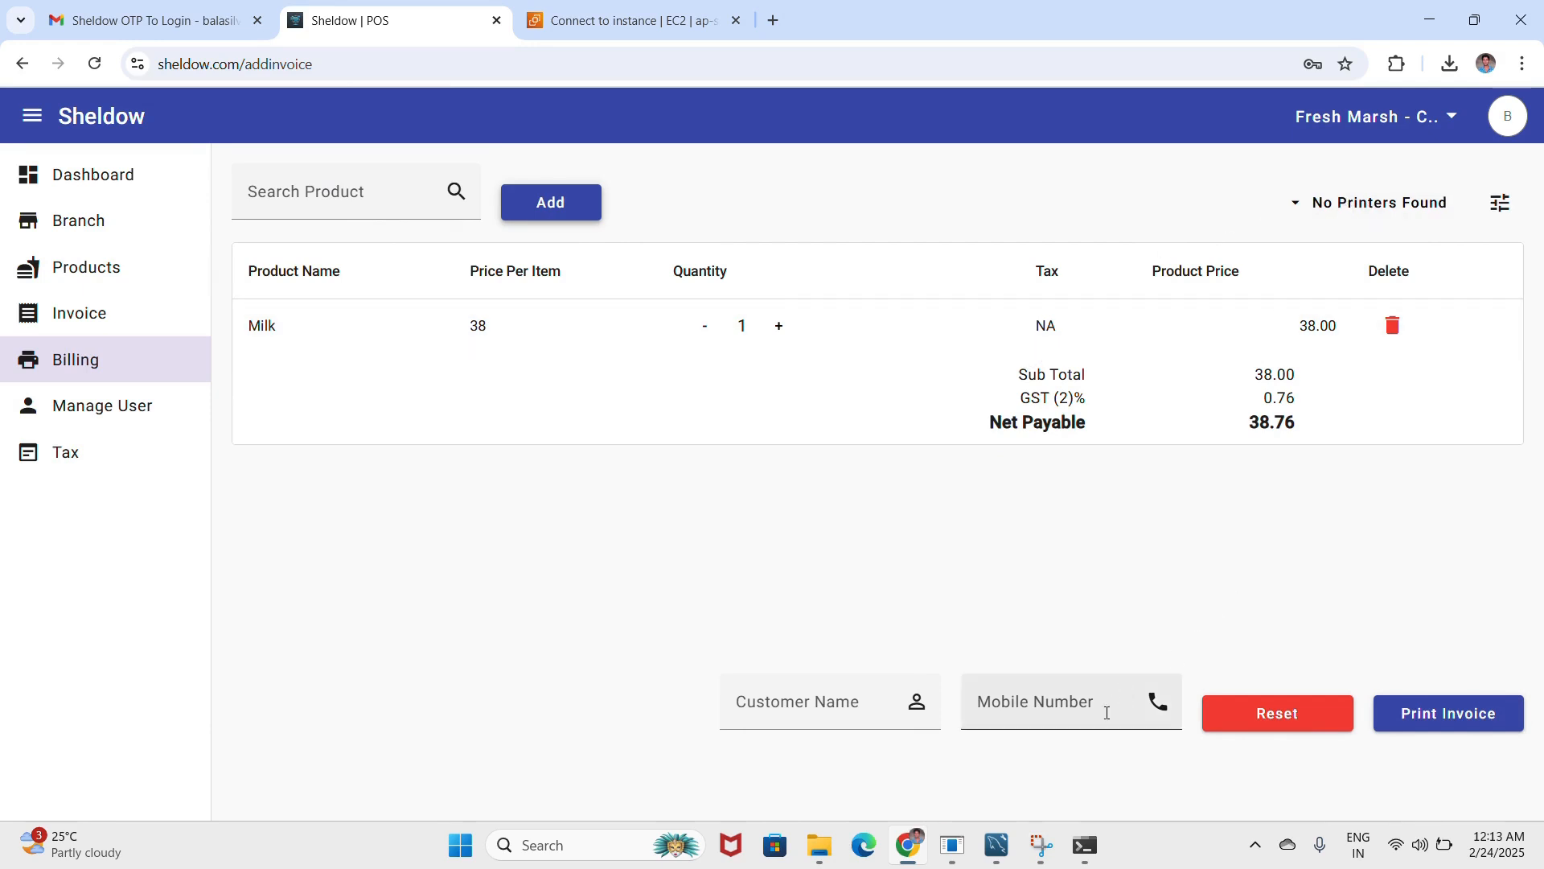
left_click(953, 848)
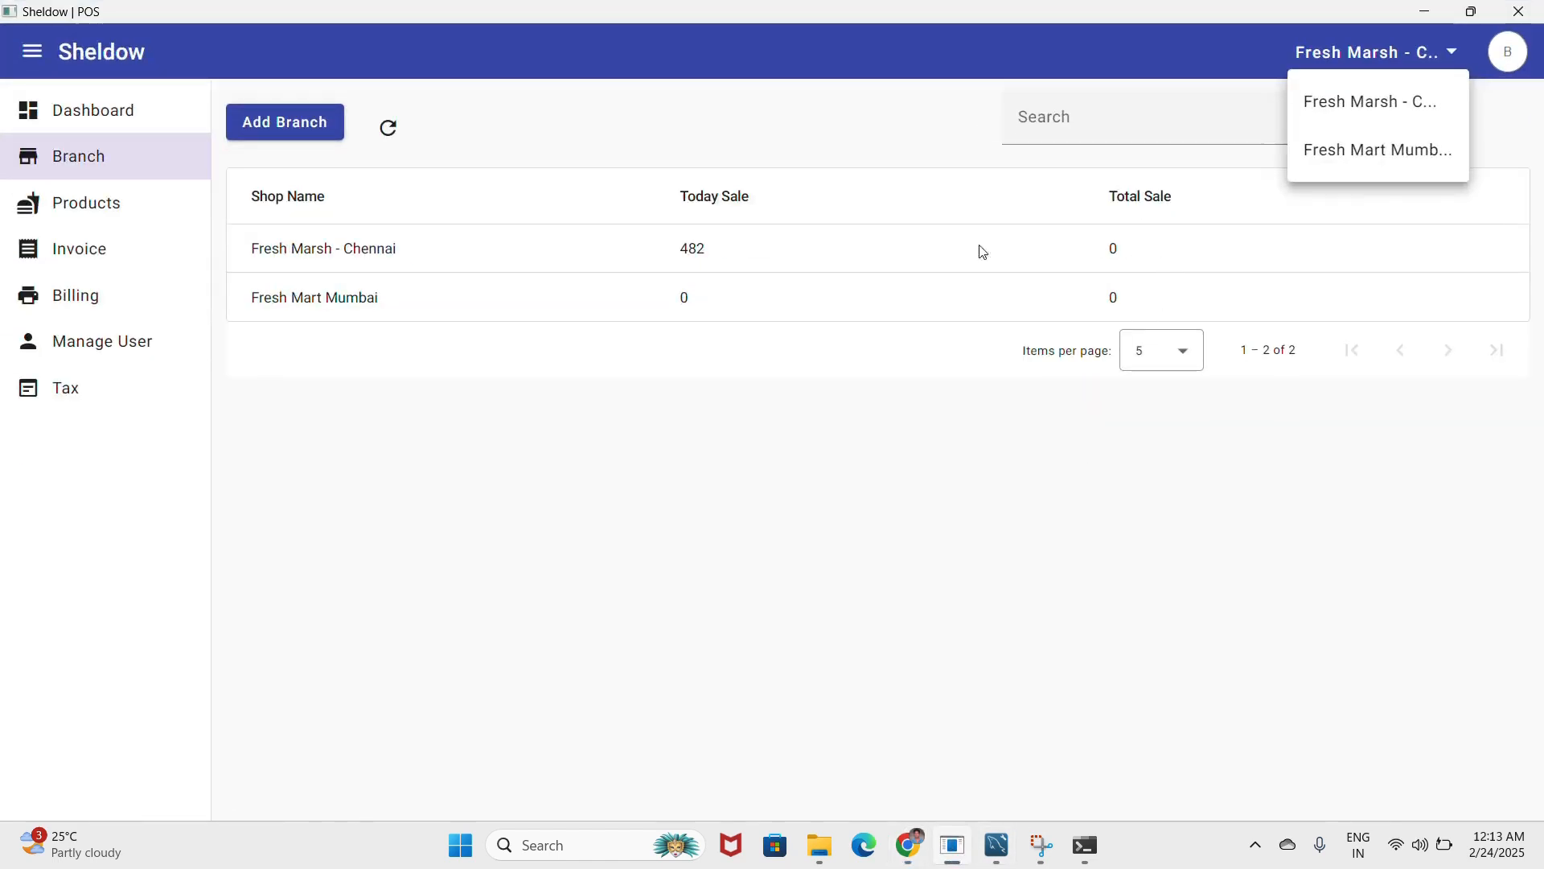
left_click(427, 492)
left_click(143, 304)
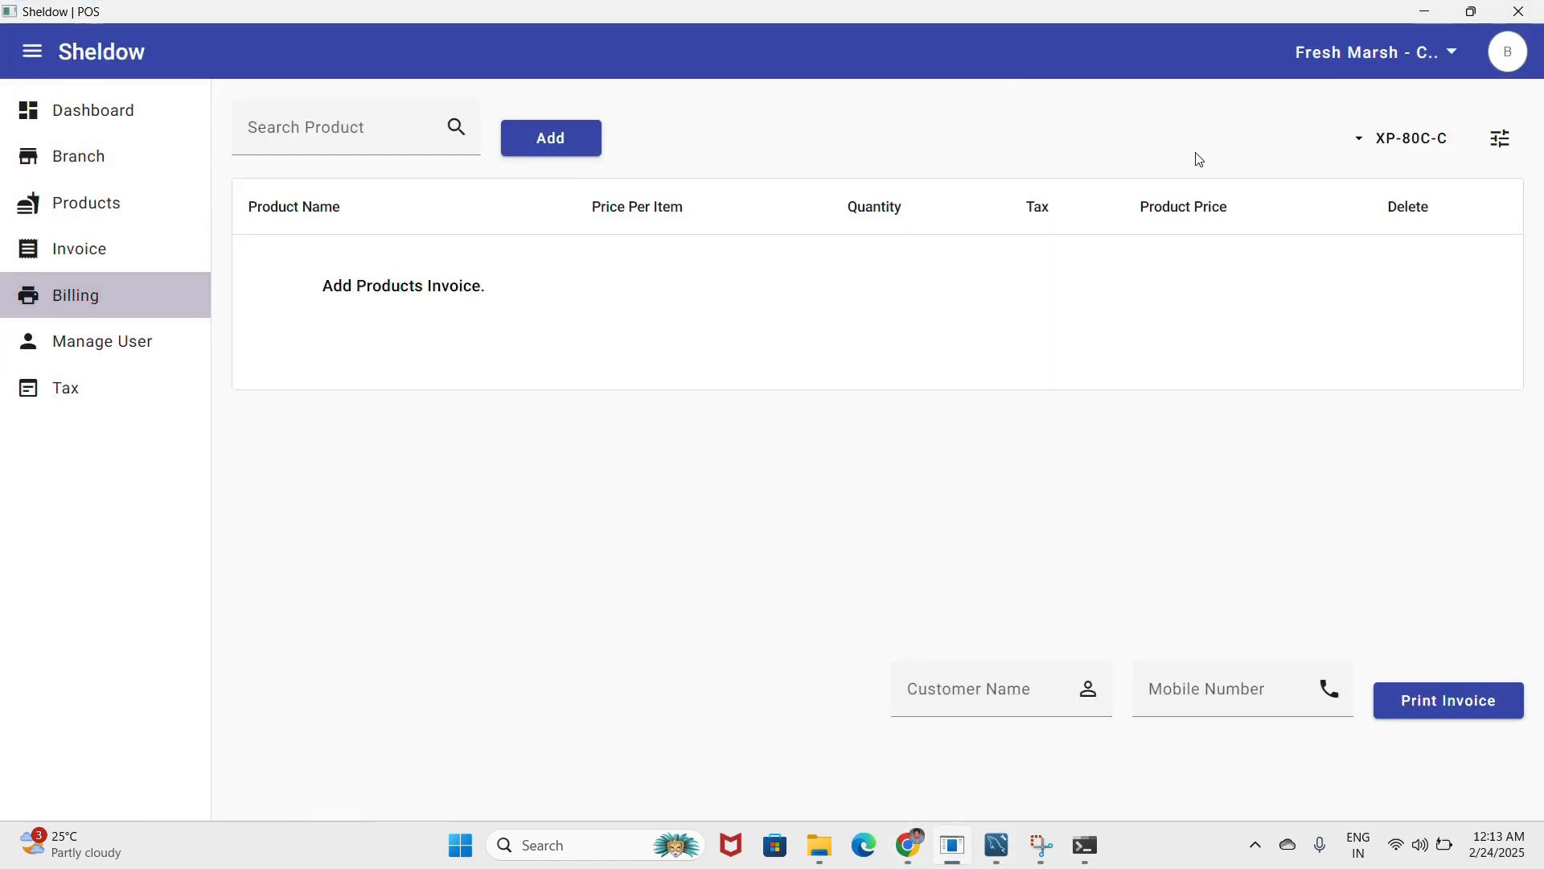
left_click(1424, 12)
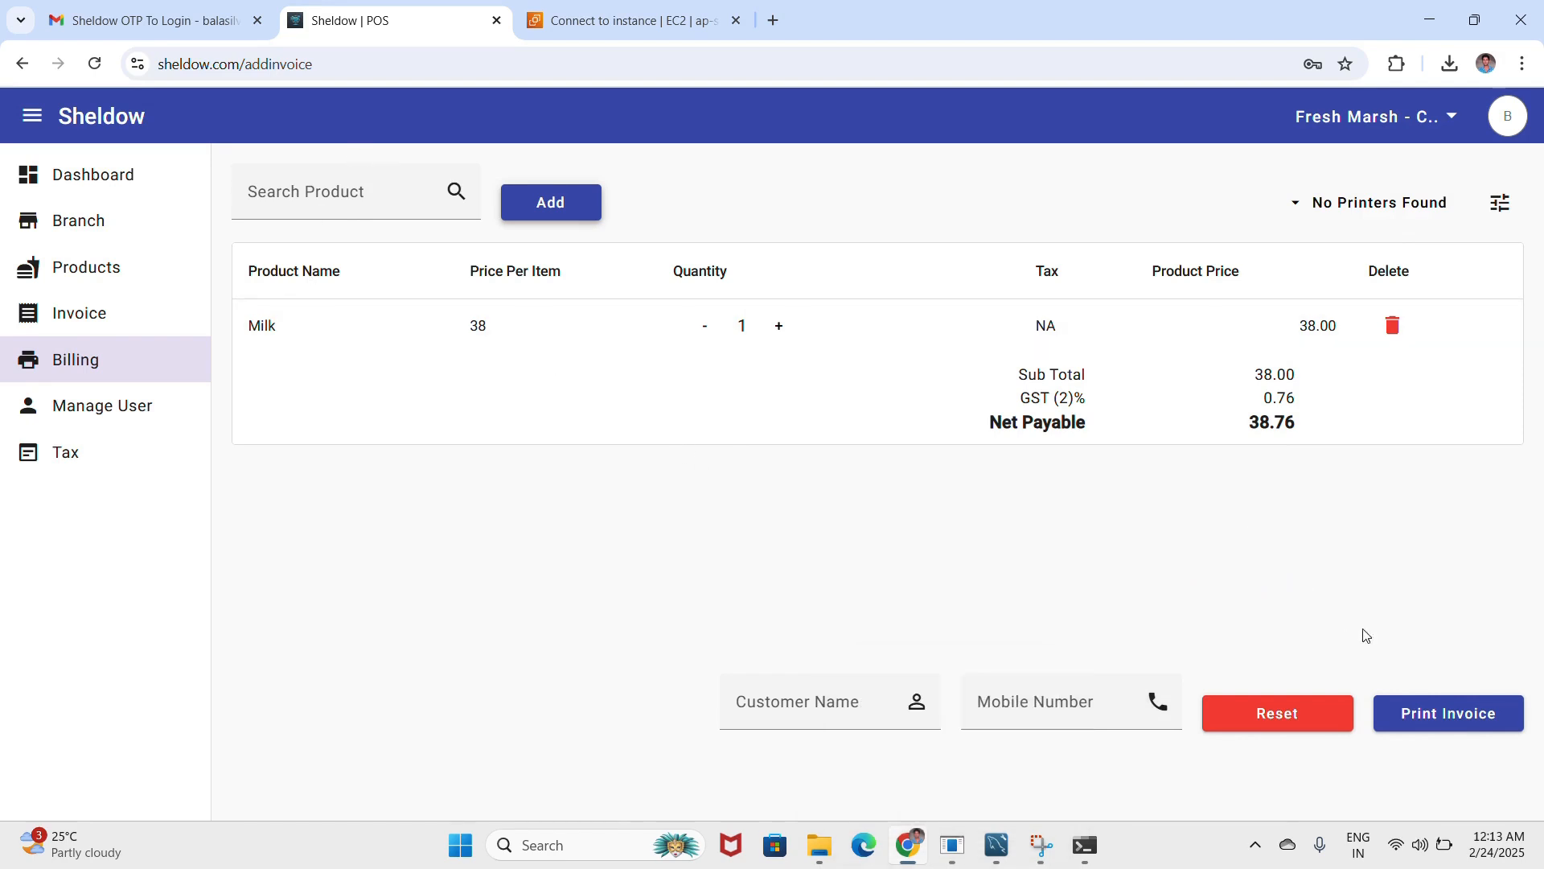
left_click(1428, 712)
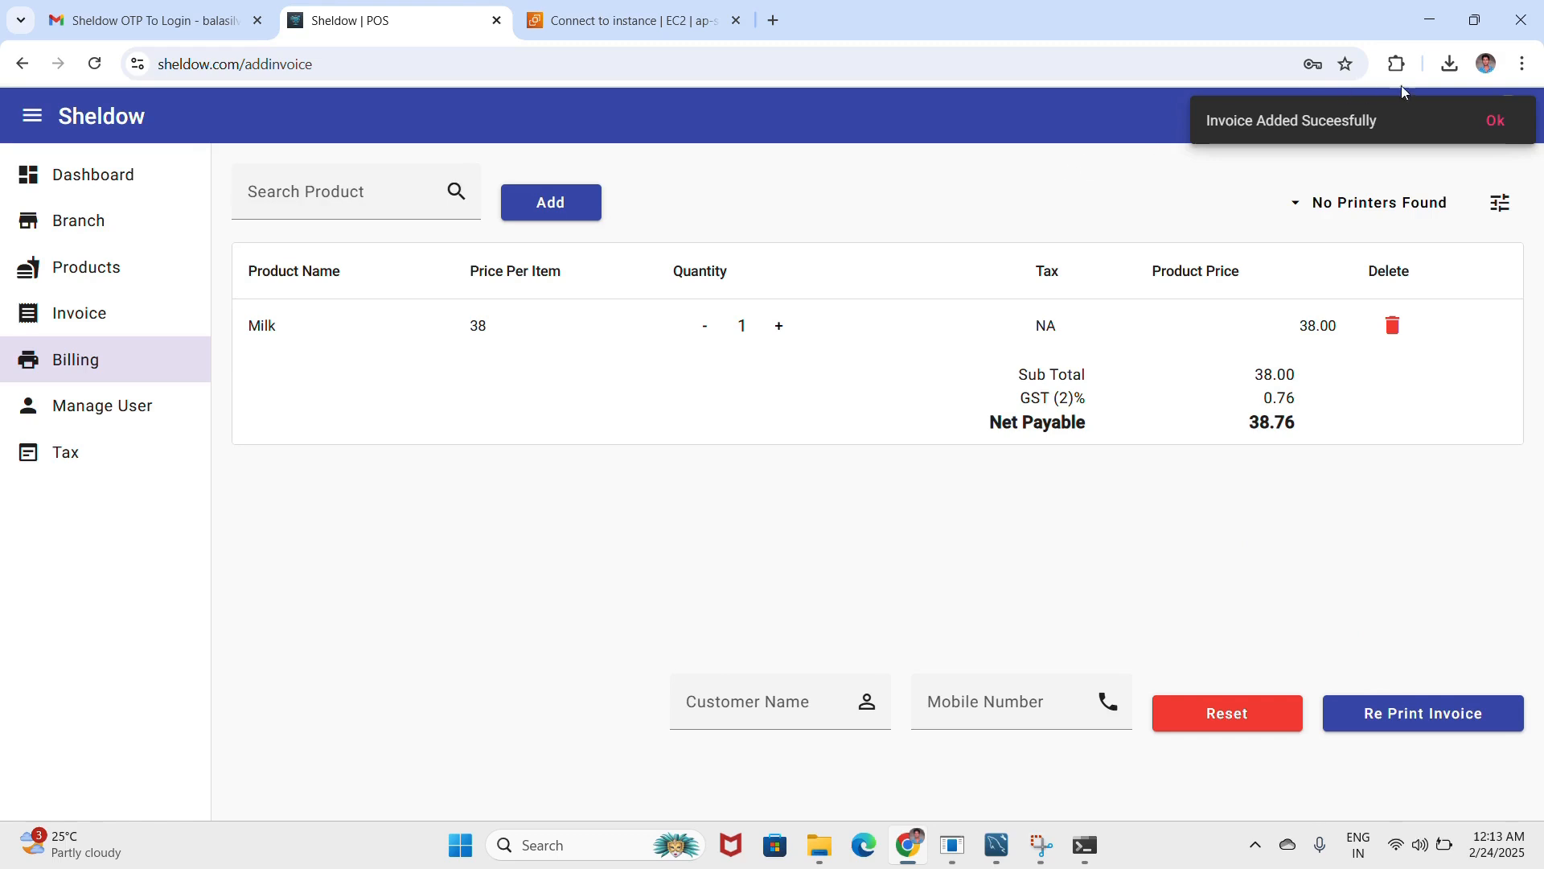